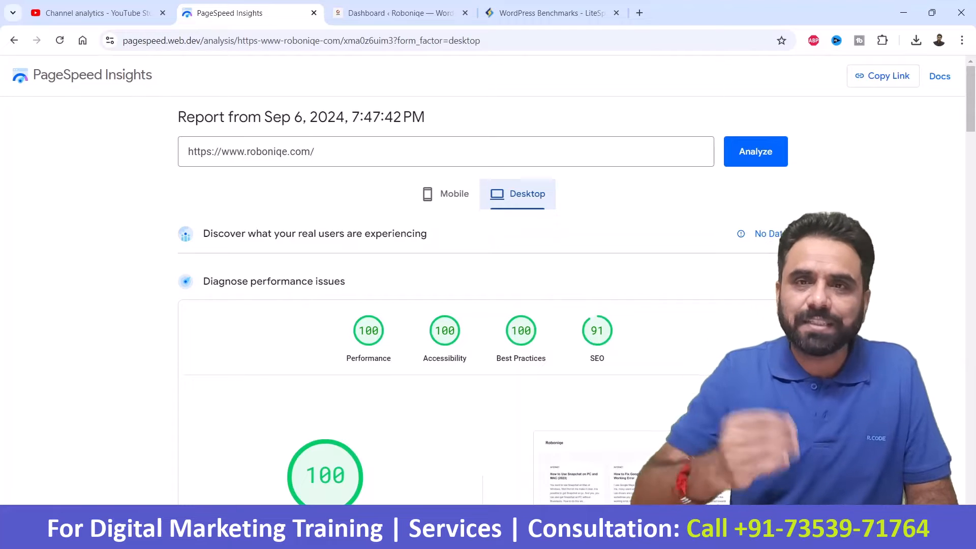
Review the LiteSpeed WordPress benchmarks page, highlighting the 12X faster headline and the nginx comparison
click(551, 14)
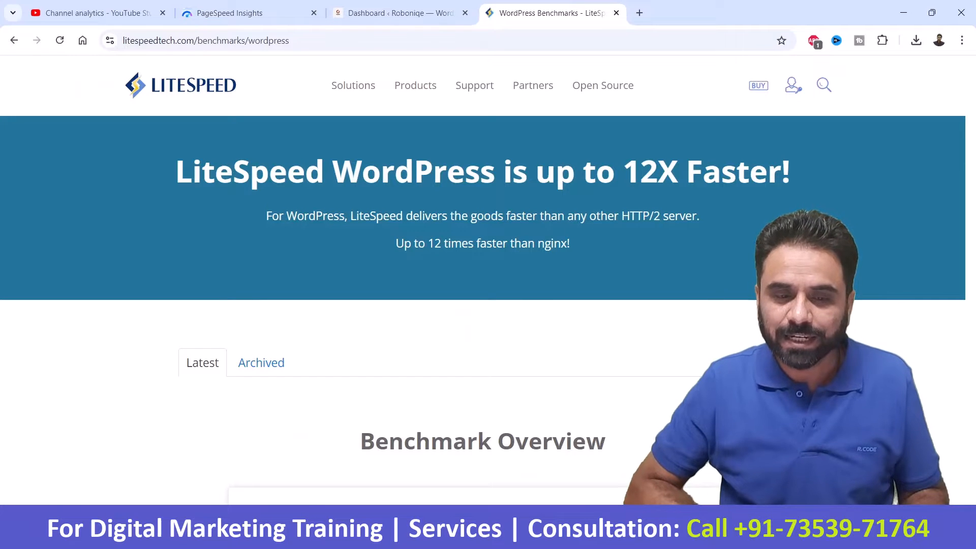
drag(176, 172, 781, 172)
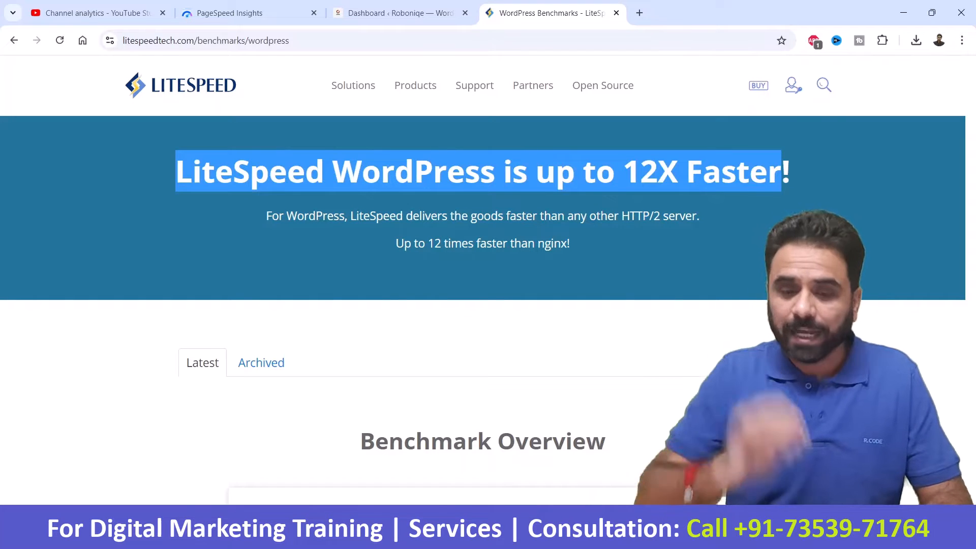
drag(535, 243, 570, 243)
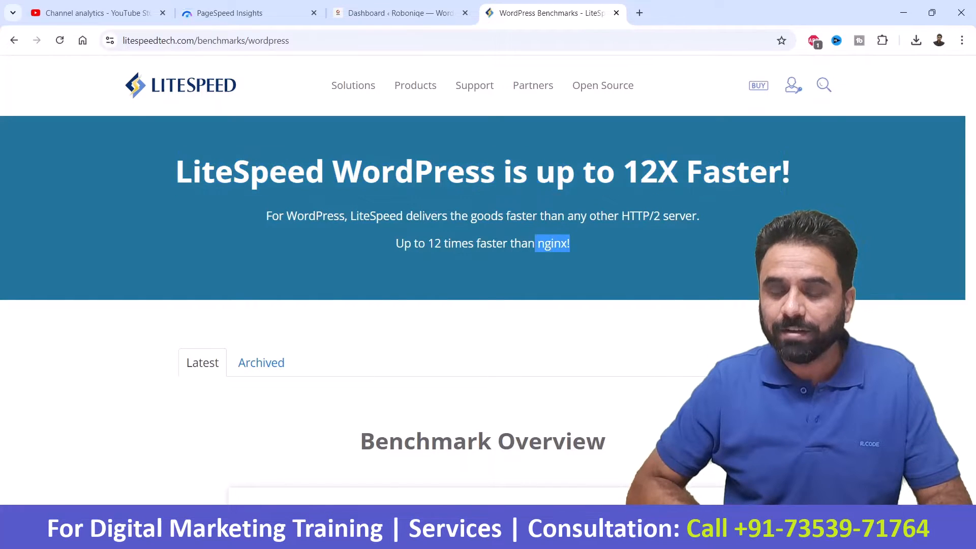
scroll(488, 280, down, 6)
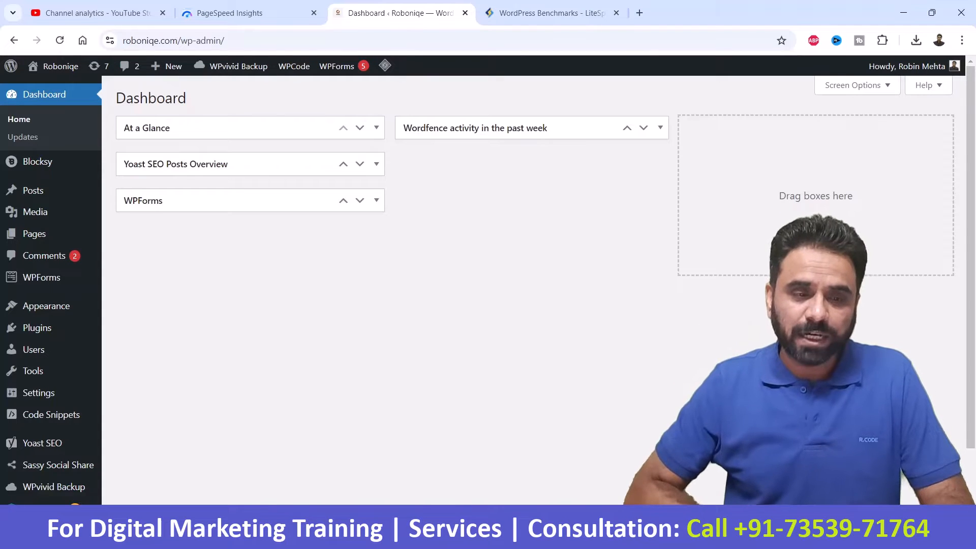
Open the live Roboniqe site in a separate browser tab and look through its homepage posts down to the pagination
mouse_move(61, 66)
right_click(63, 89)
click(102, 98)
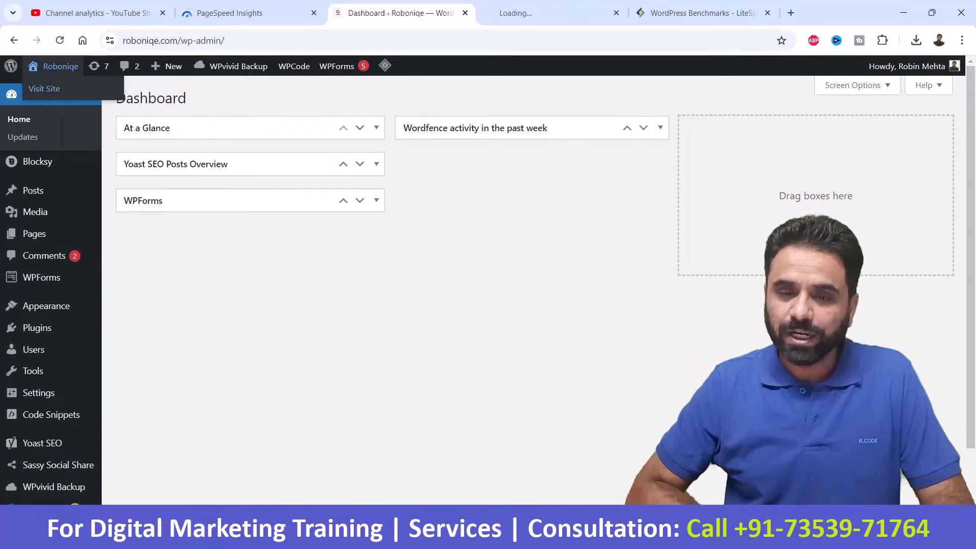
click(546, 13)
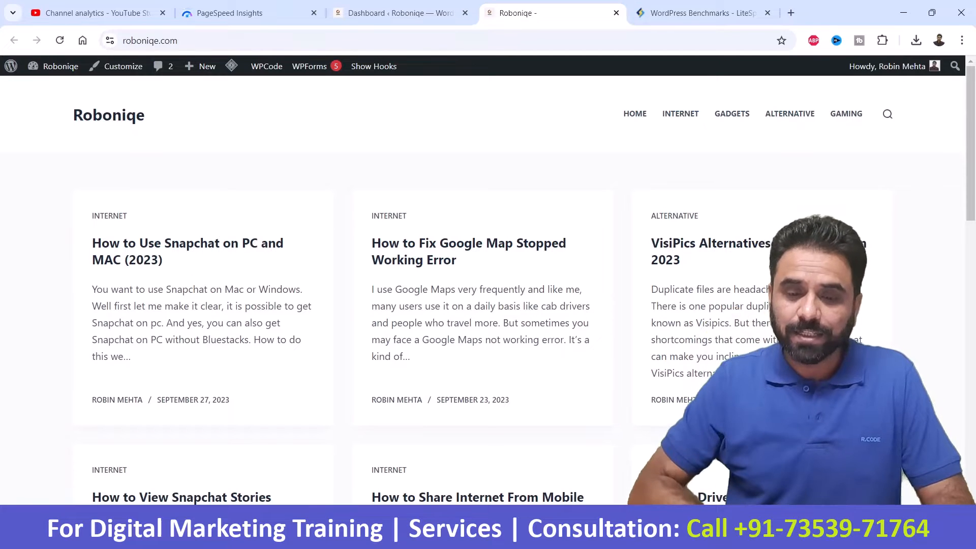
scroll(488, 284, down, 15)
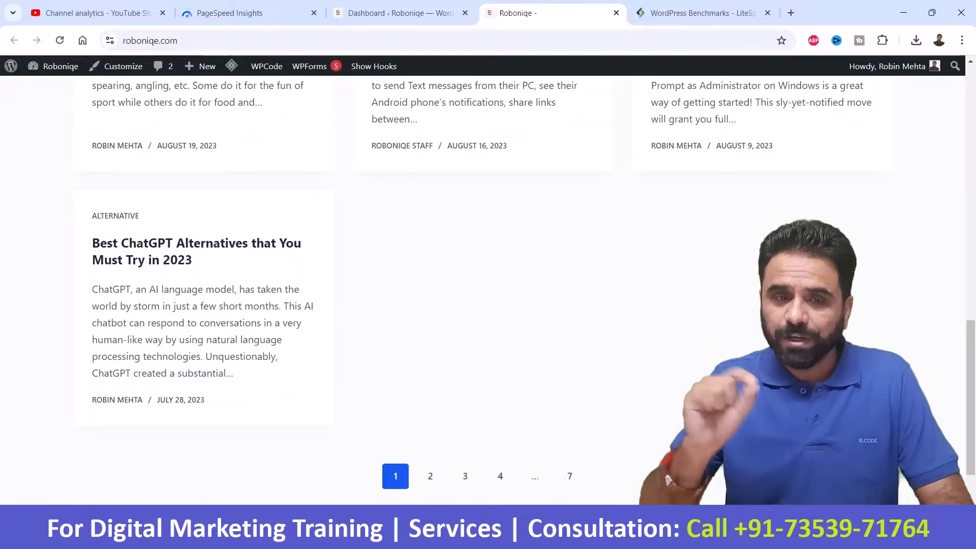
Go to the PageSpeed Insights report for roboniqe.com and view its mobile results
click(249, 13)
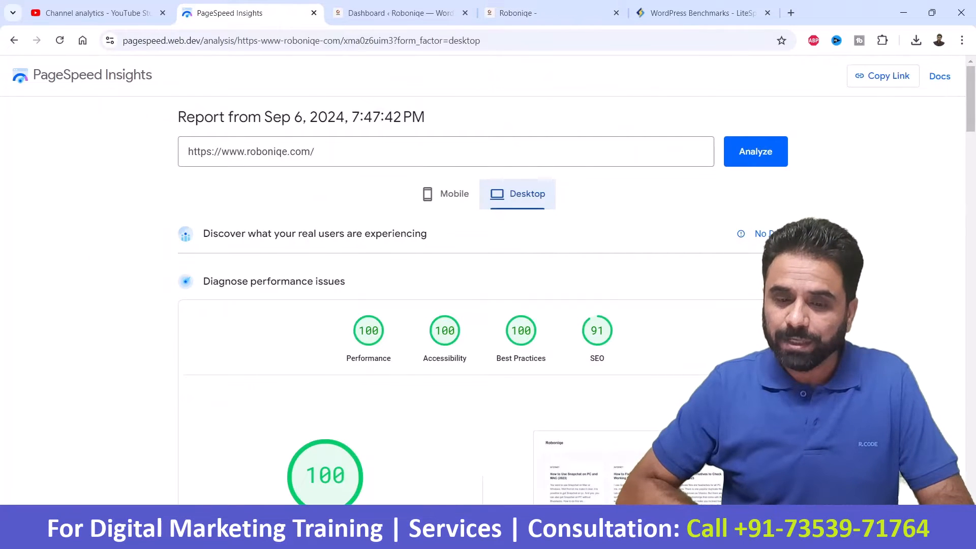
click(446, 194)
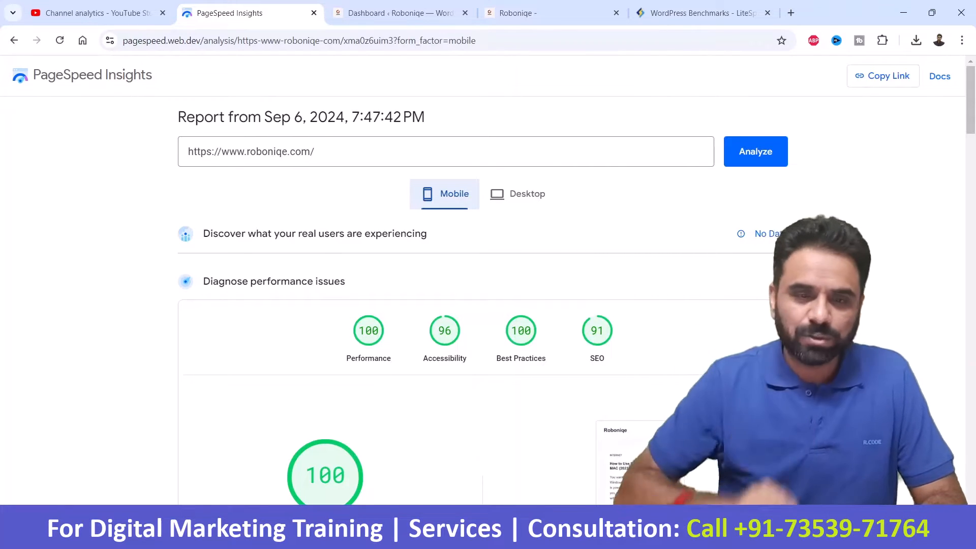
From the WordPress dashboard, go to adding a new plugin and search for "litespeed cache"
click(399, 12)
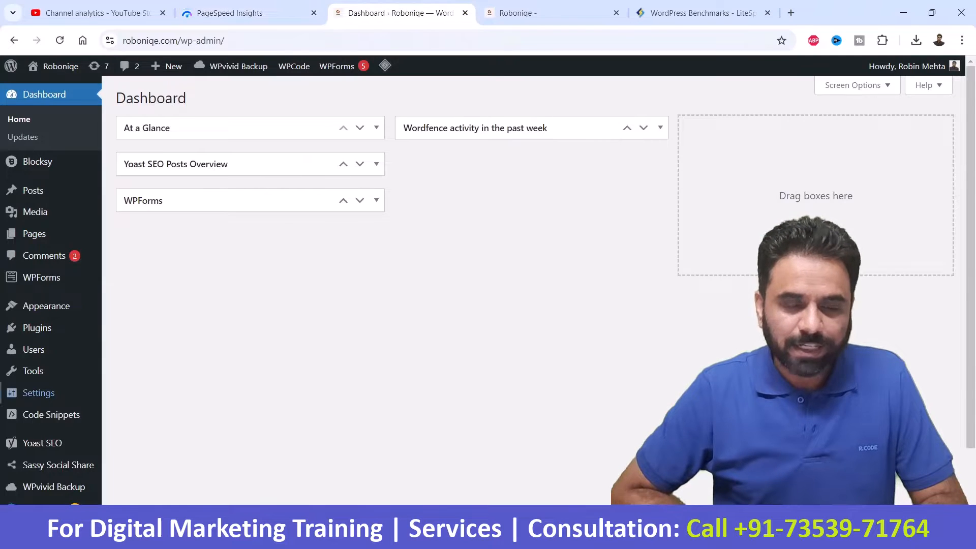
mouse_move(37, 328)
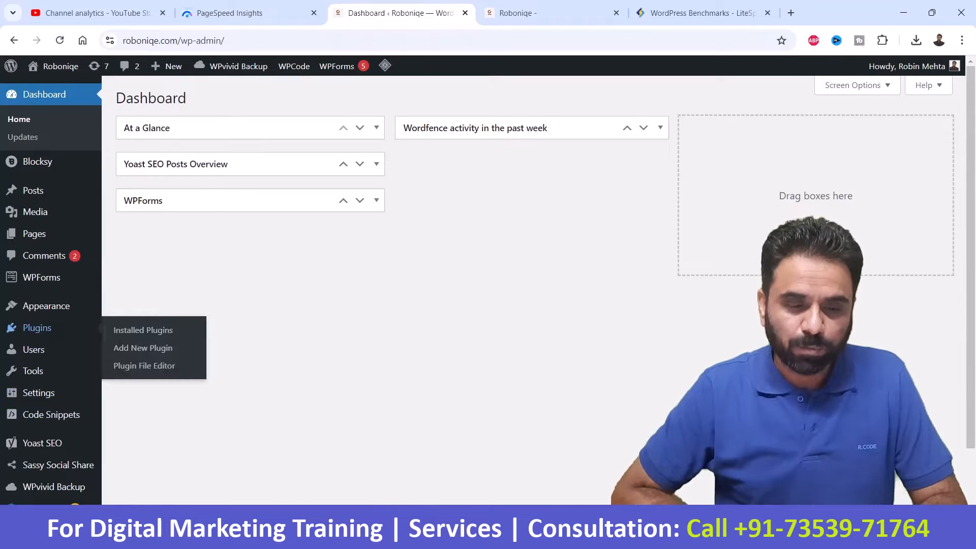
click(143, 348)
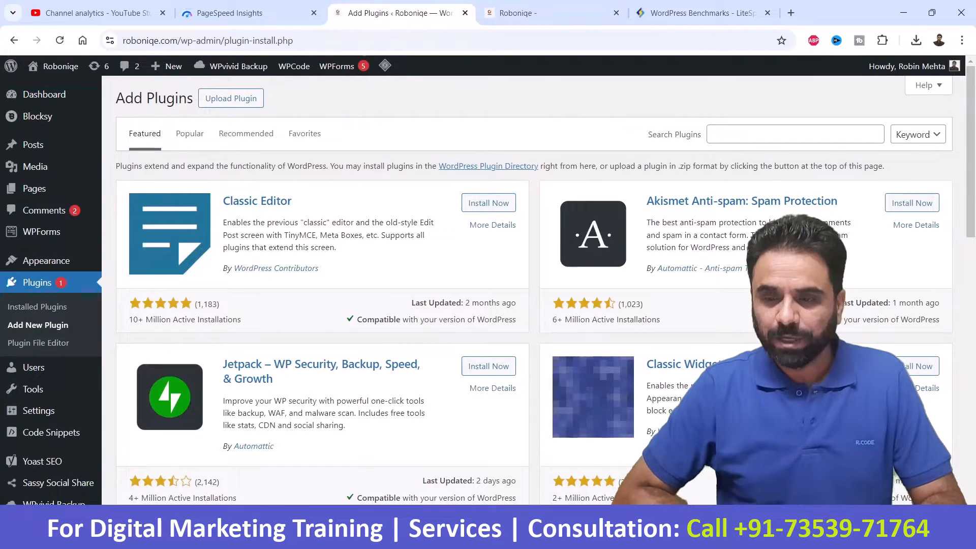
text(lites)
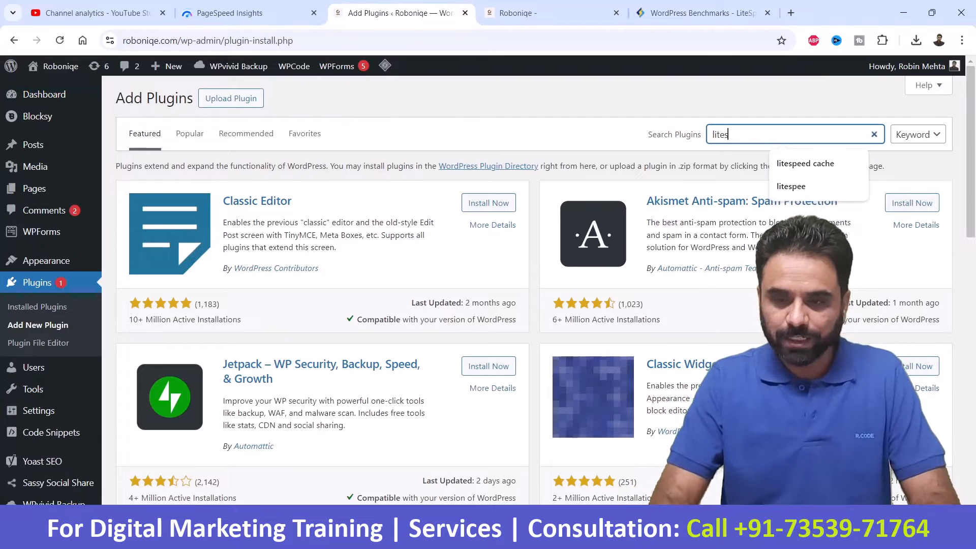
text(peed cache)
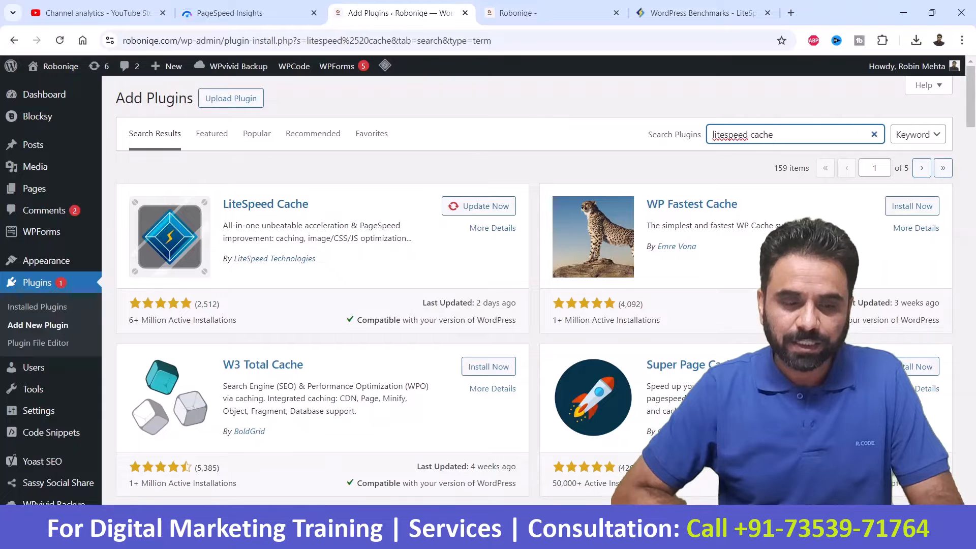
Check the rating details of the LiteSpeed Cache plugin and update it to the latest version
drag(129, 320, 189, 307)
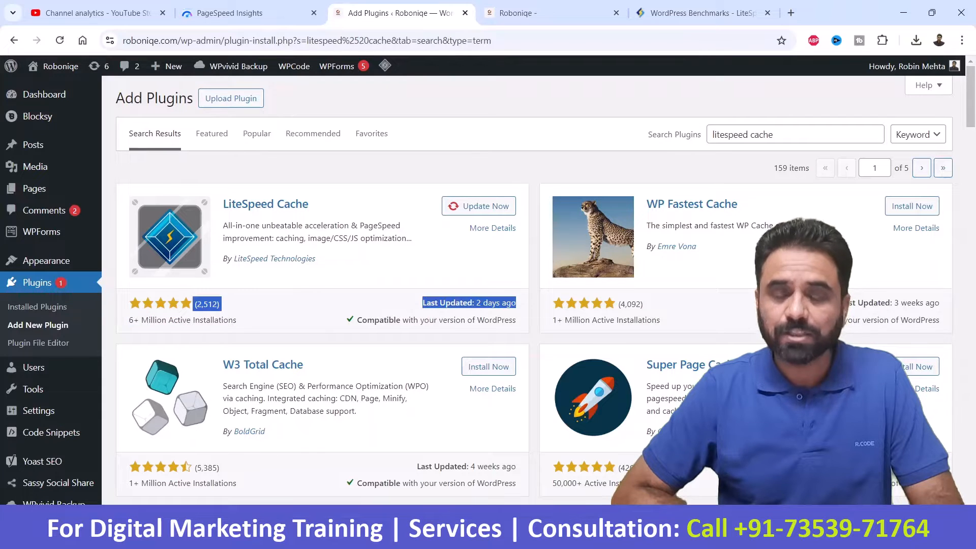
click(193, 308)
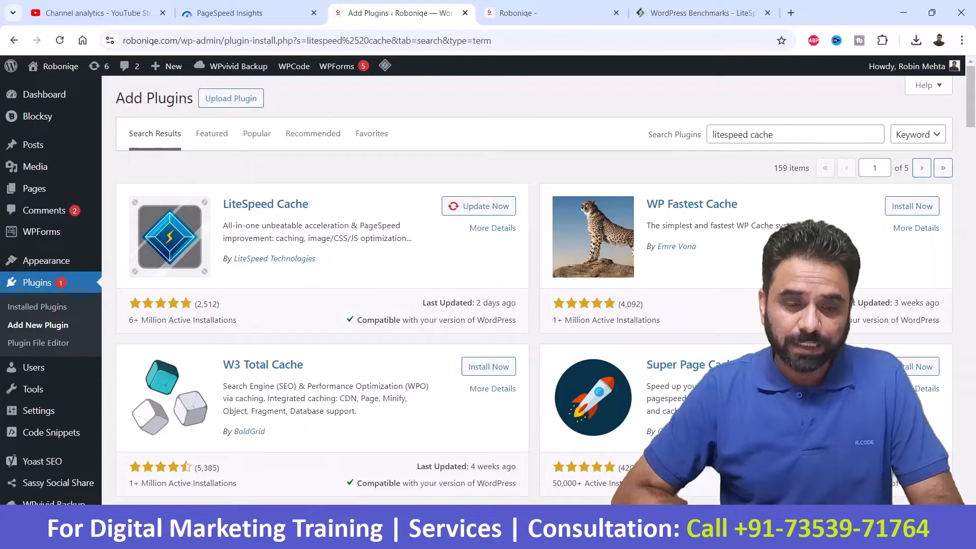
drag(194, 305, 219, 305)
click(219, 306)
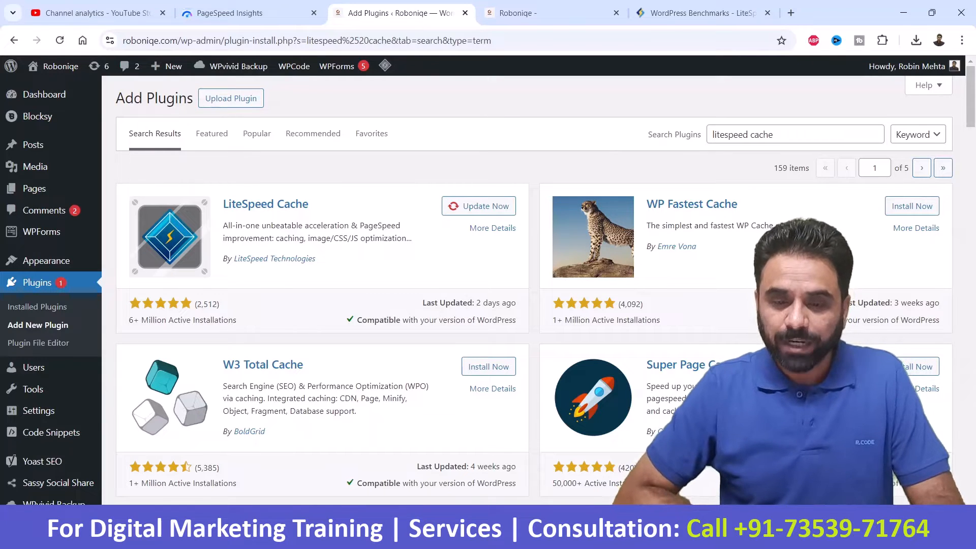
click(479, 206)
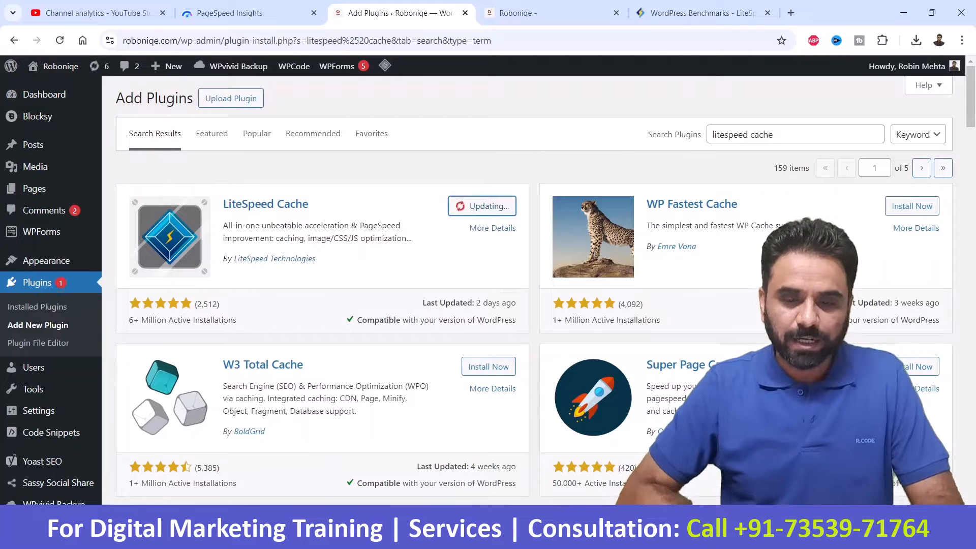
scroll(533, 290, down, 3)
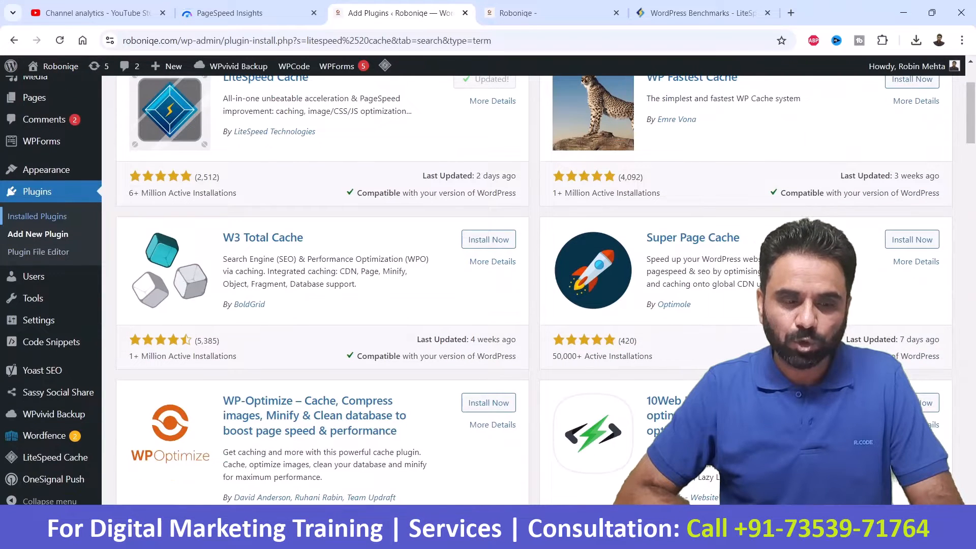
Open the list of installed plugins and find the LiteSpeed Cache entry
click(37, 216)
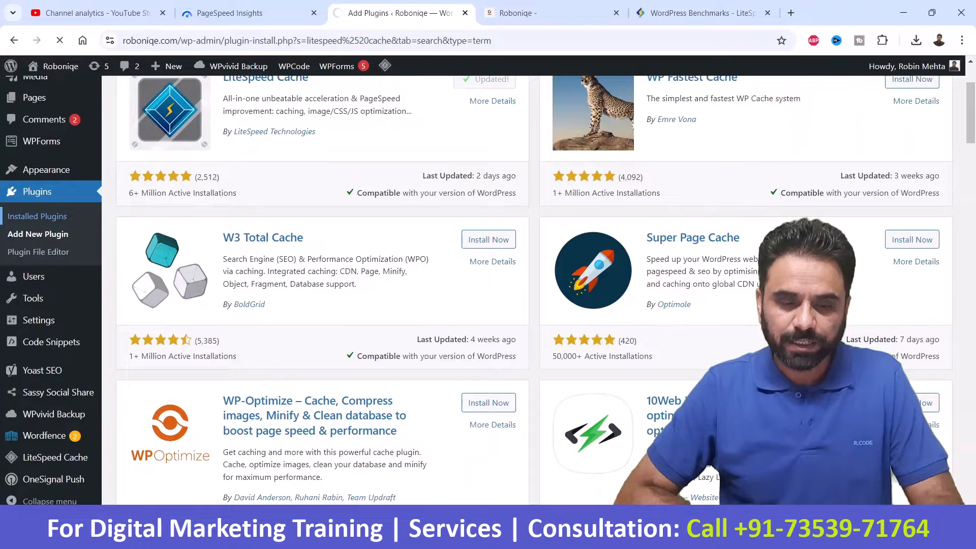
scroll(534, 290, down, 10)
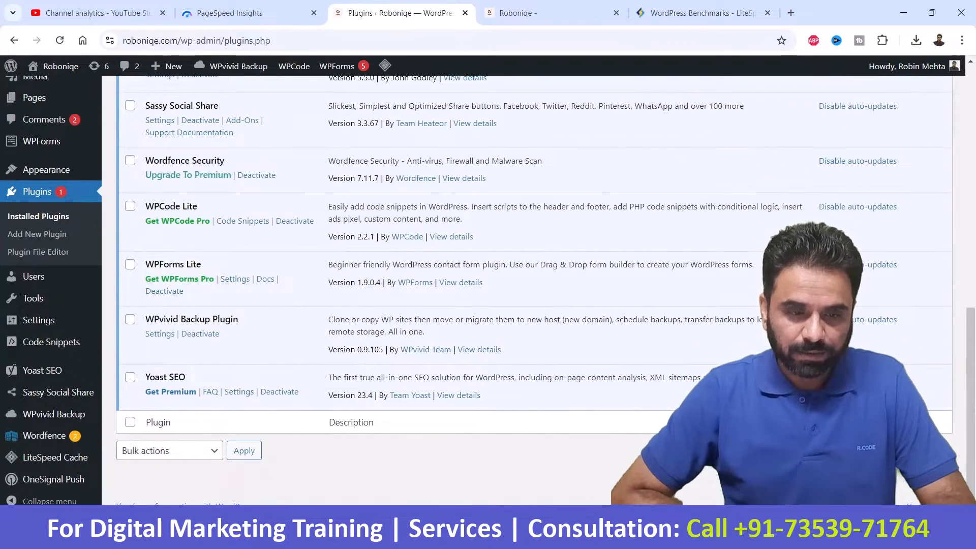
scroll(533, 290, up, 6)
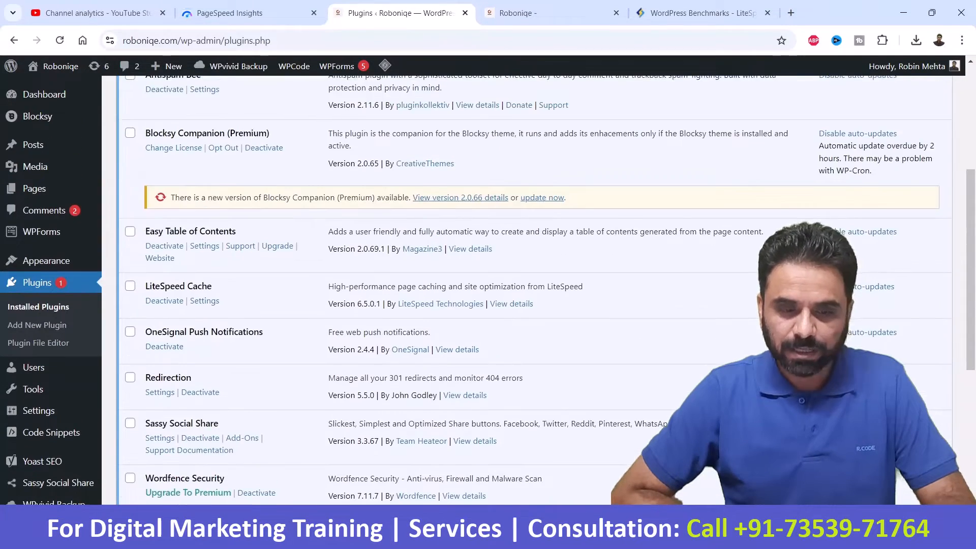
scroll(51, 342, down, 3)
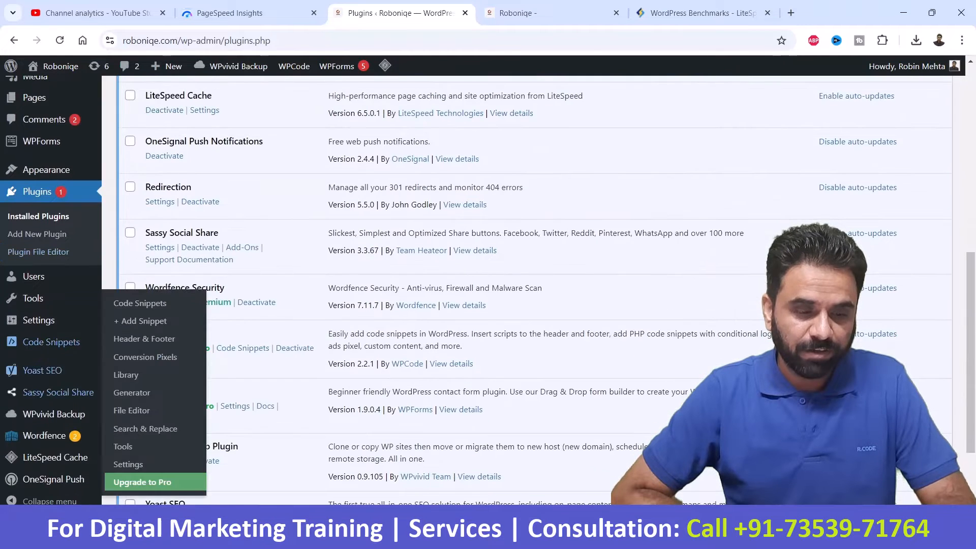
Open the LiteSpeed Cache dashboard and review its usage statistics, page load time, PageSpeed score, image optimization and cache status
mouse_move(55, 457)
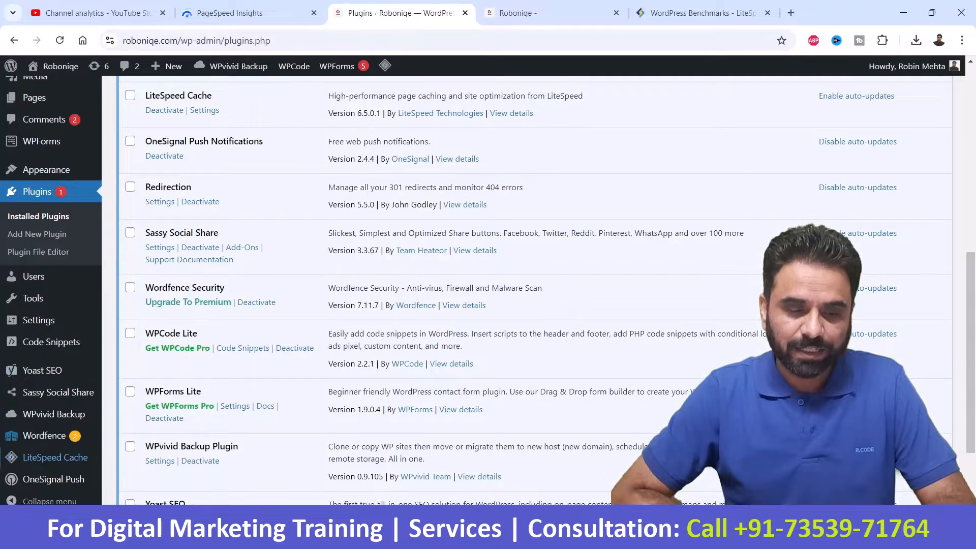
click(134, 322)
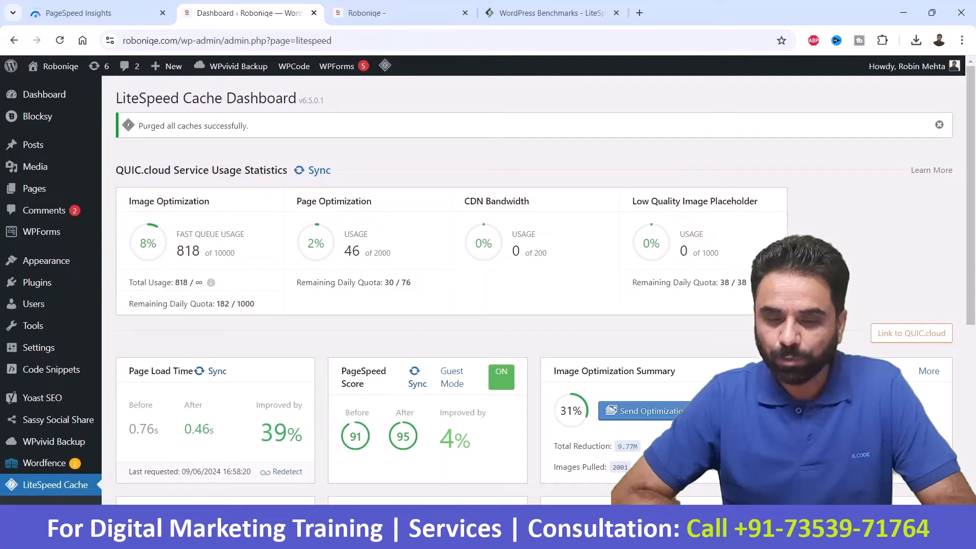
scroll(534, 285, down, 1)
scroll(534, 285, down, 2)
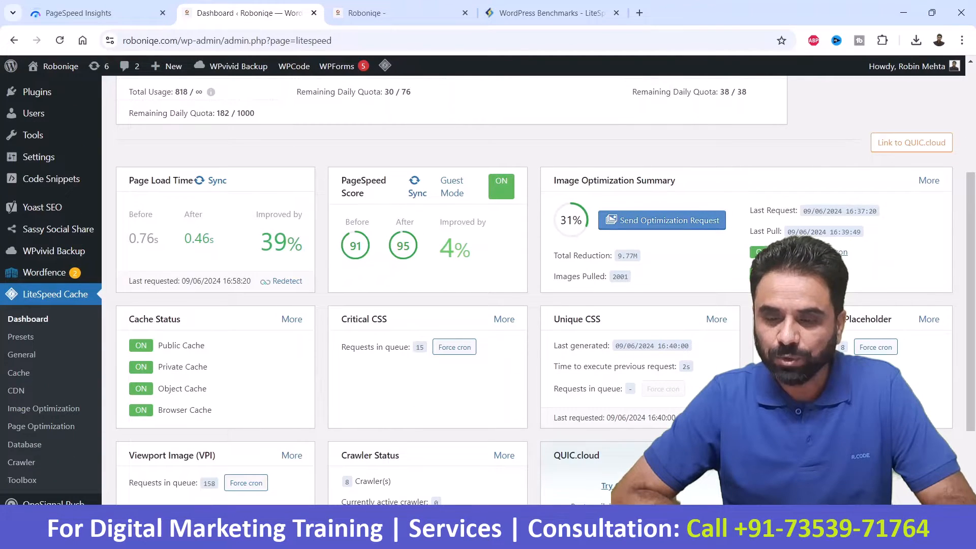
scroll(534, 285, down, 2)
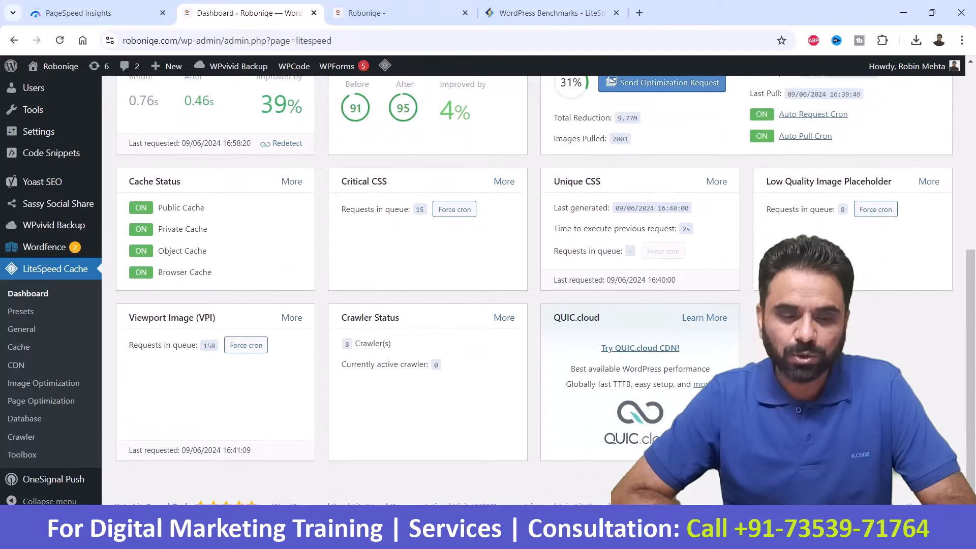
scroll(534, 285, up, 5)
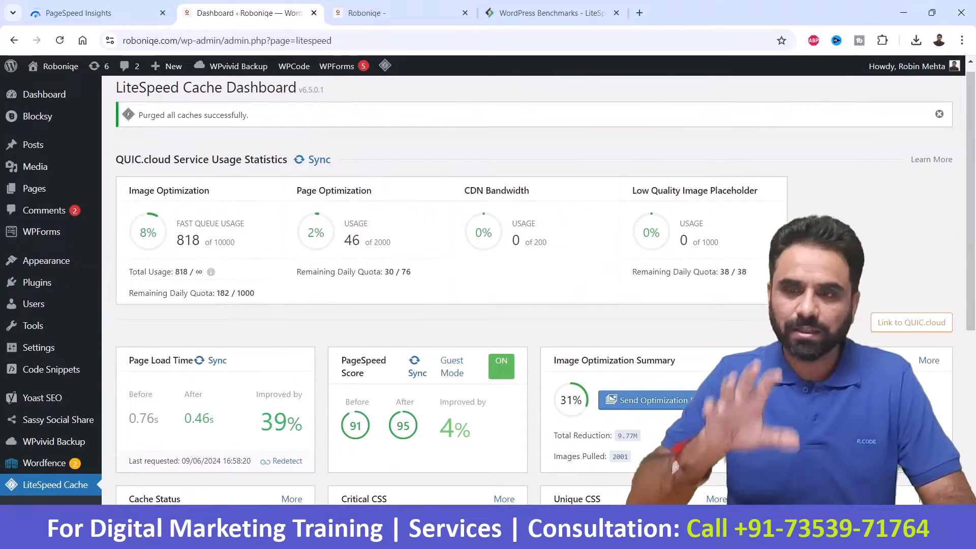
scroll(534, 285, down, 4)
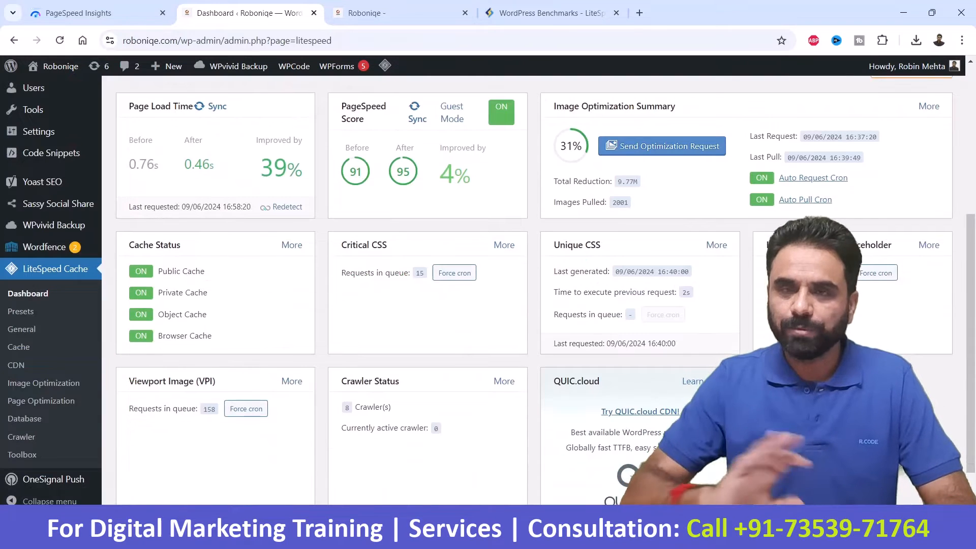
scroll(534, 284, up, 1)
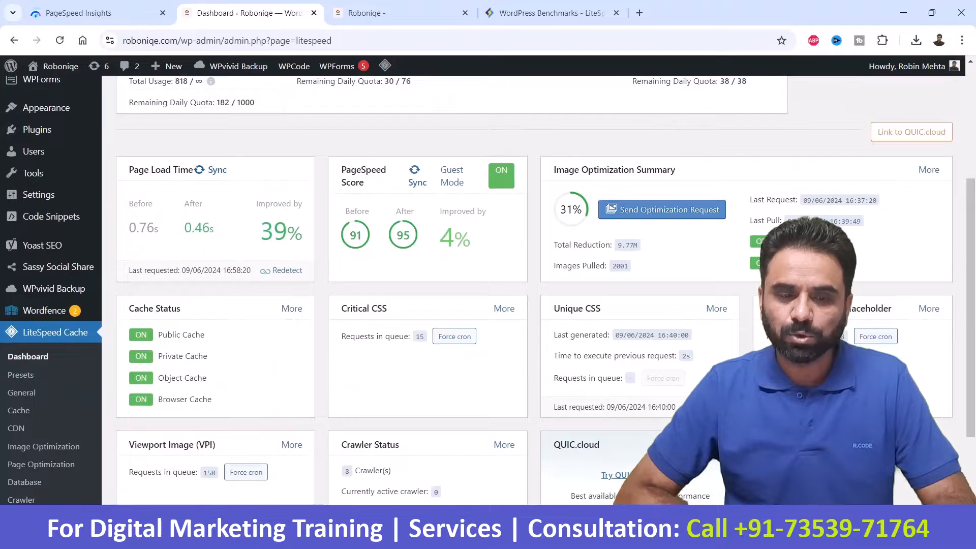
Sync the page load time and the PageSpeed score on the LiteSpeed Cache dashboard
click(210, 170)
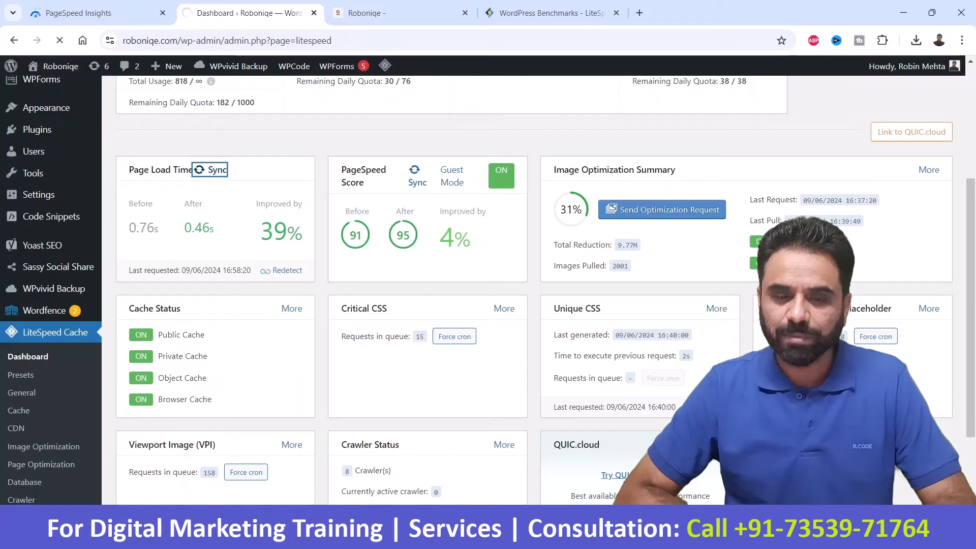
click(418, 176)
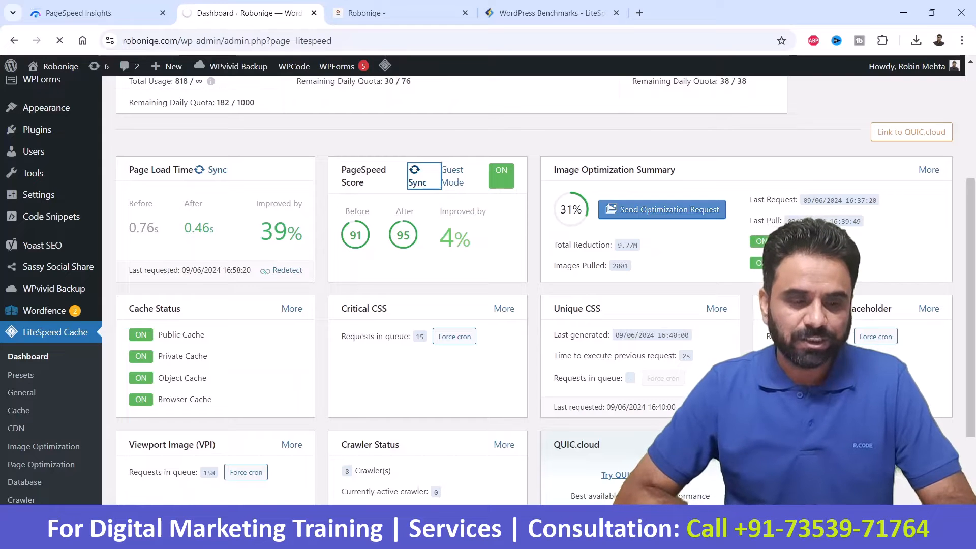
Open the LiteSpeed Cache general settings and highlight the Automatically Upgrade option
scroll(488, 290, down, 1)
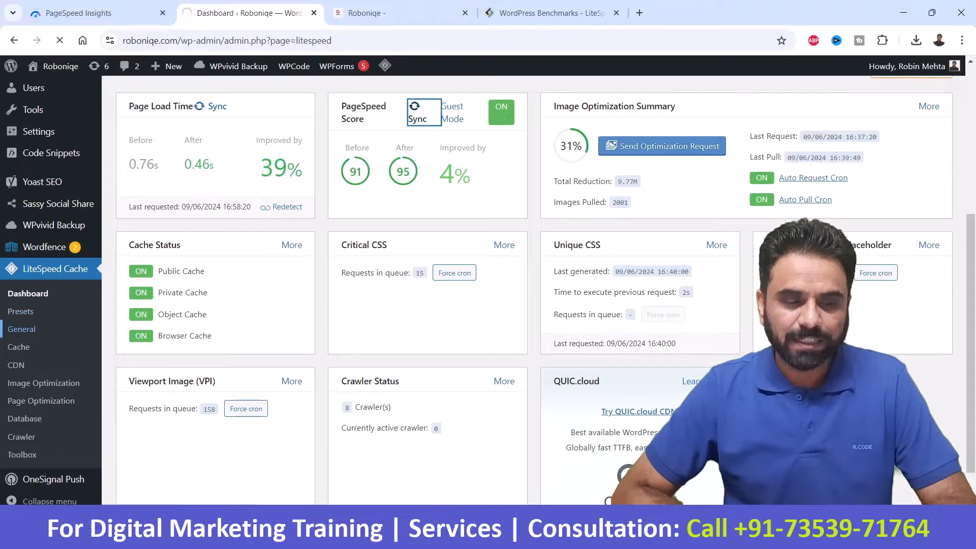
click(21, 329)
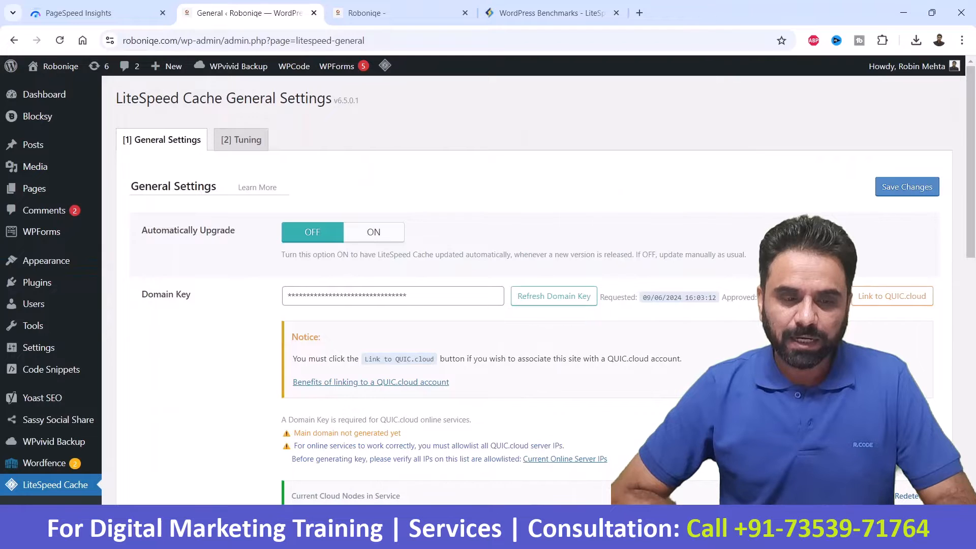
drag(142, 230, 235, 230)
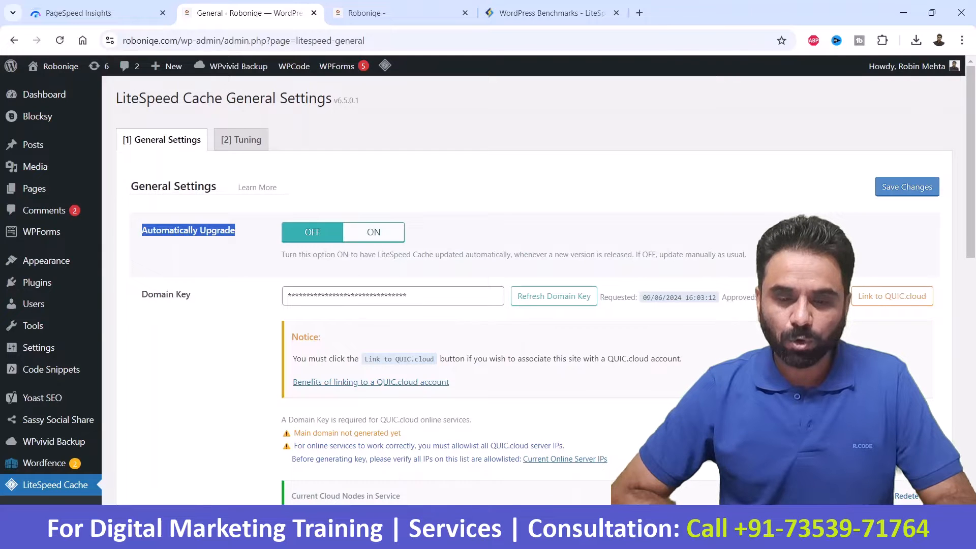
Turn on the Automatically Upgrade option in the general settings
click(373, 232)
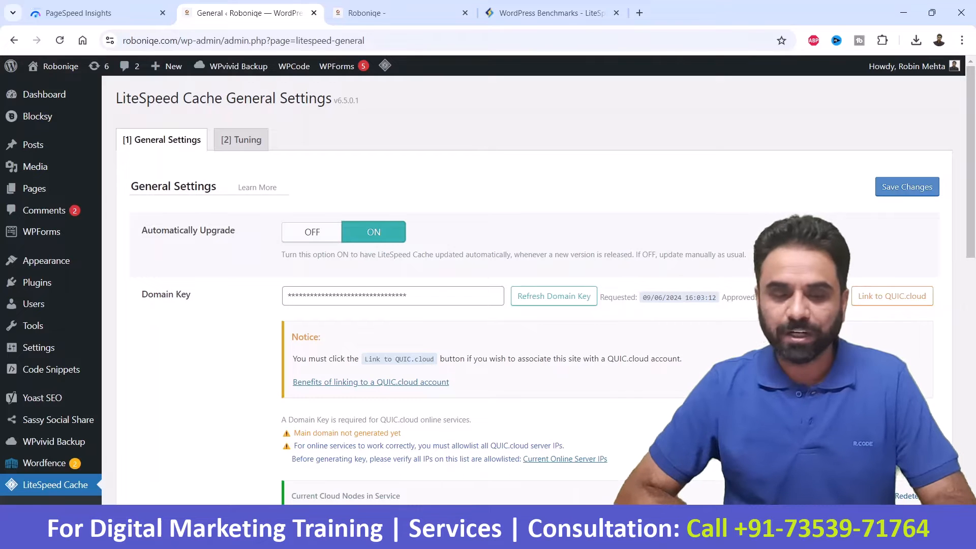
click(313, 232)
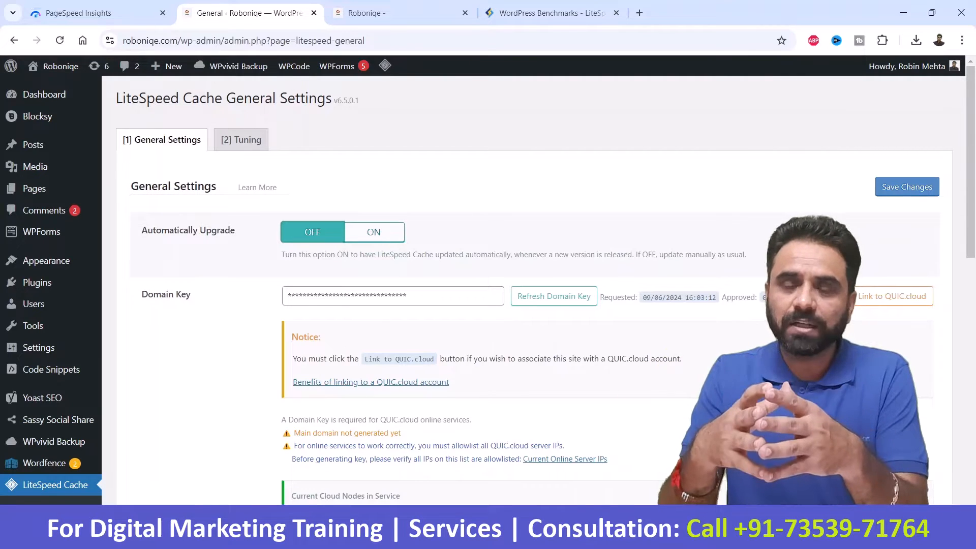
click(374, 232)
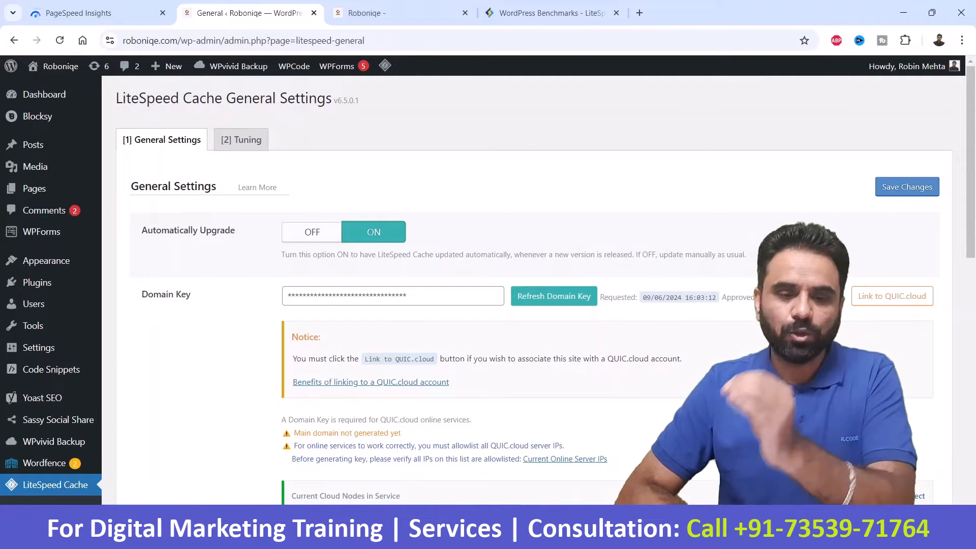
Review the Guest Mode, Guest Optimization, Server IP and Notifications options and save the general settings
scroll(534, 289, down, 8)
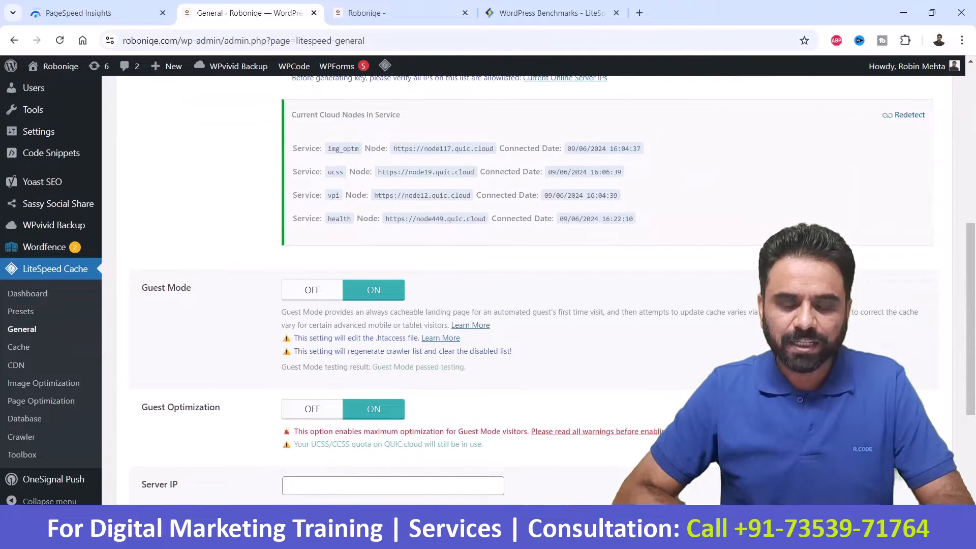
drag(142, 288, 192, 289)
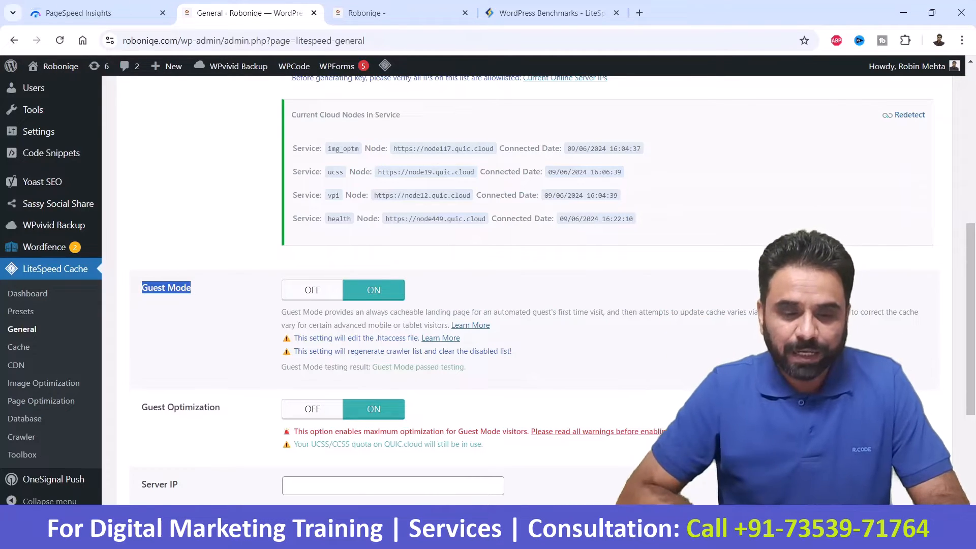
scroll(508, 285, down, 3)
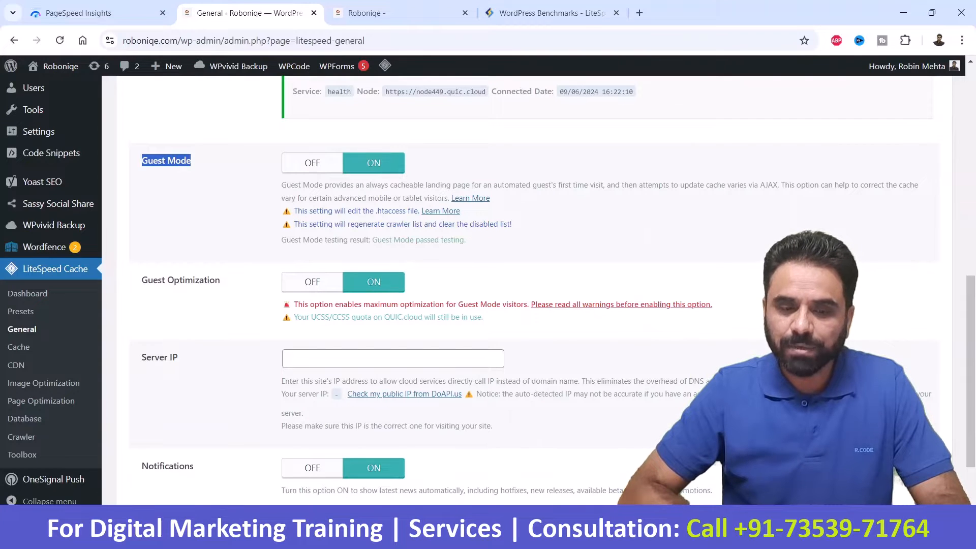
drag(148, 281, 192, 280)
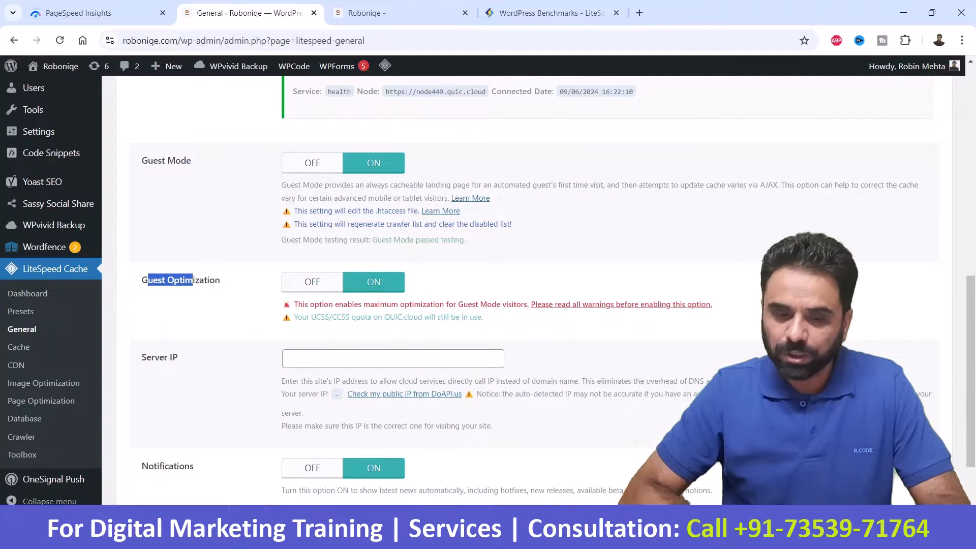
scroll(509, 293, down, 2)
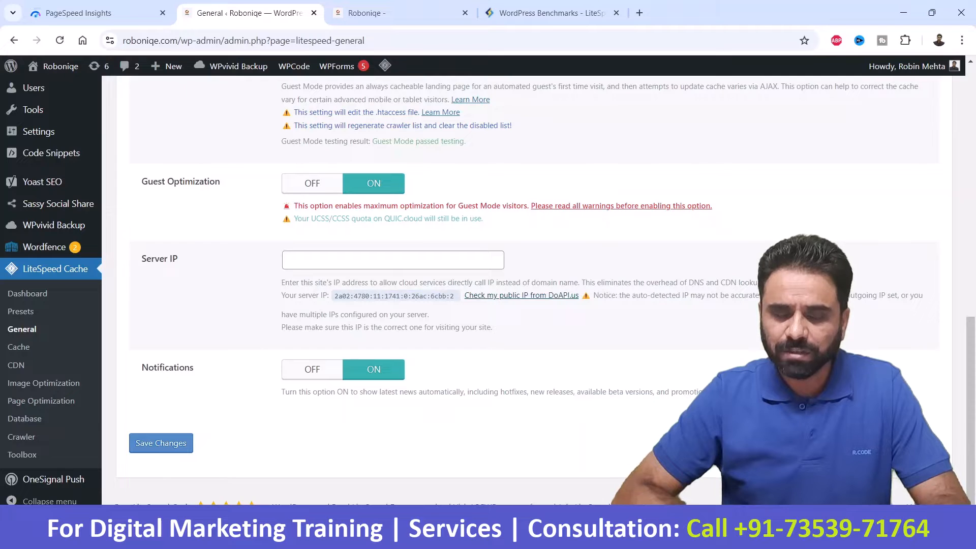
double_click(419, 296)
click(393, 259)
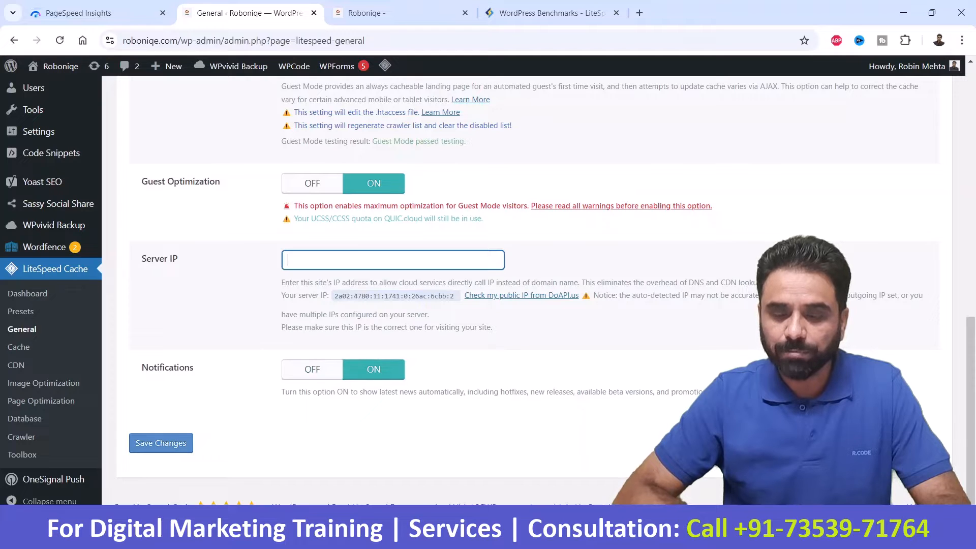
drag(441, 392, 727, 394)
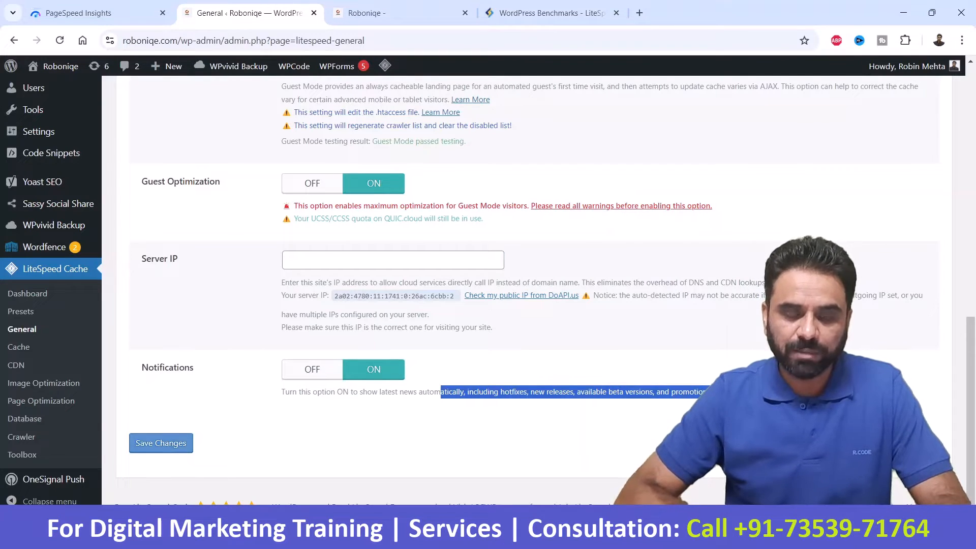
click(161, 443)
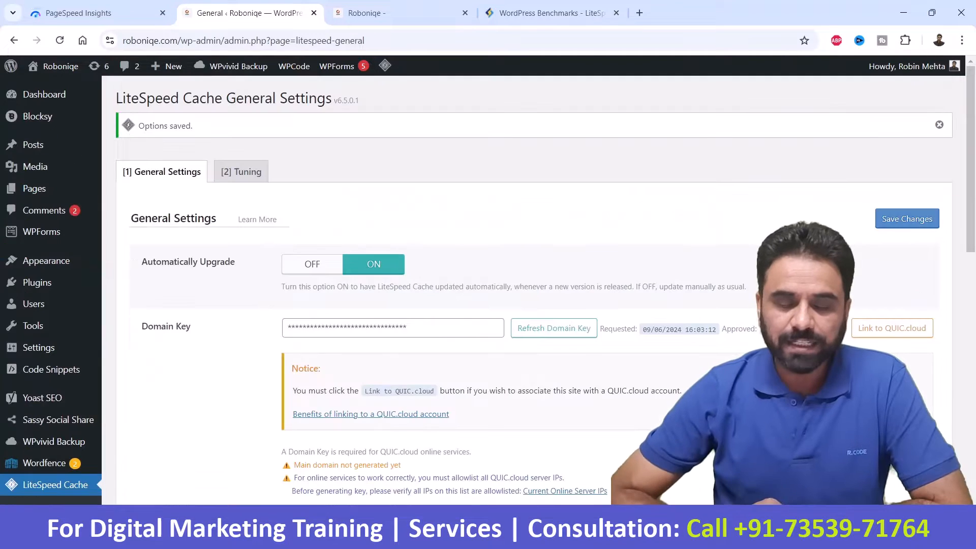
Open the Tuning settings and review the Guest Mode User Agents and Guest Mode IPs lists
click(242, 171)
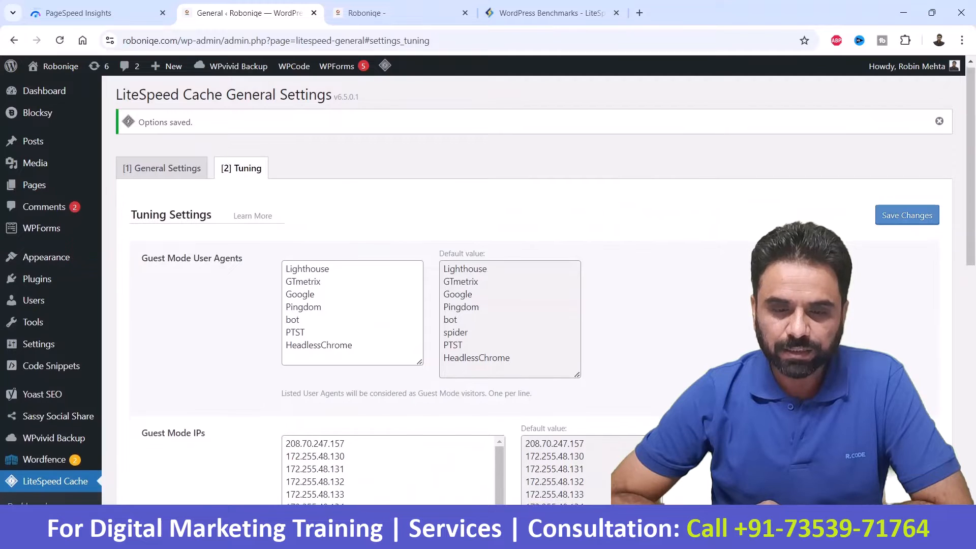
scroll(386, 290, down, 11)
scroll(386, 290, up, 3)
scroll(386, 290, up, 8)
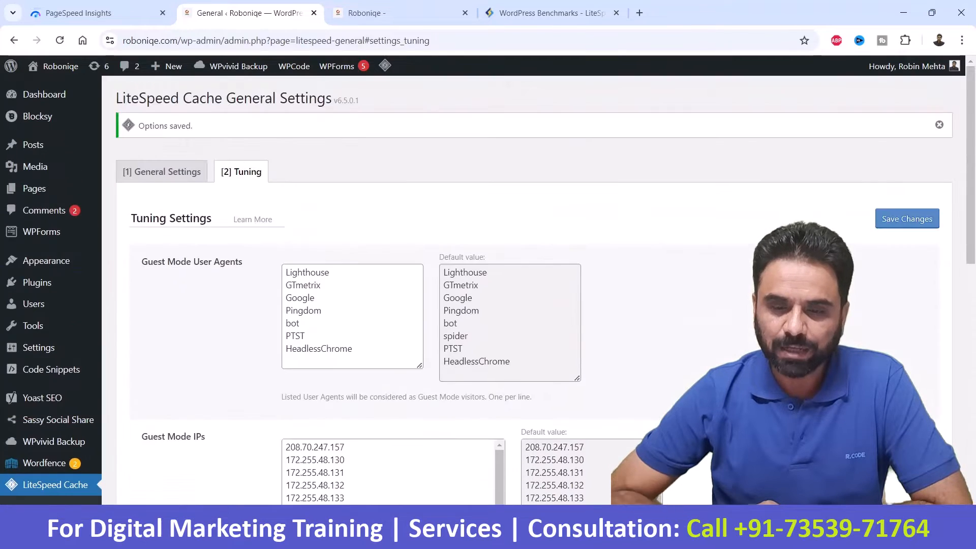
scroll(387, 290, down, 5)
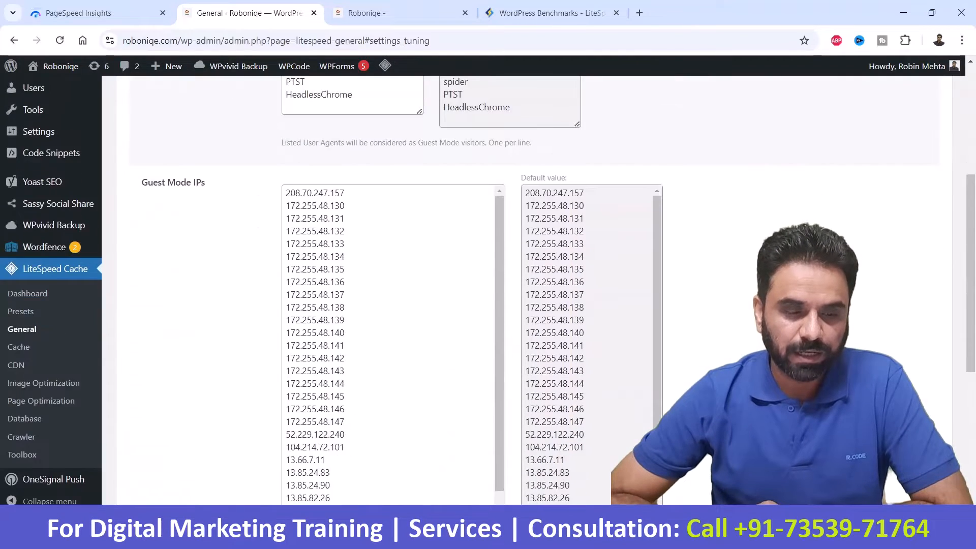
Open the plugin's cache control settings and turn off Cache Logged-in Users and Cache Commenters
click(19, 348)
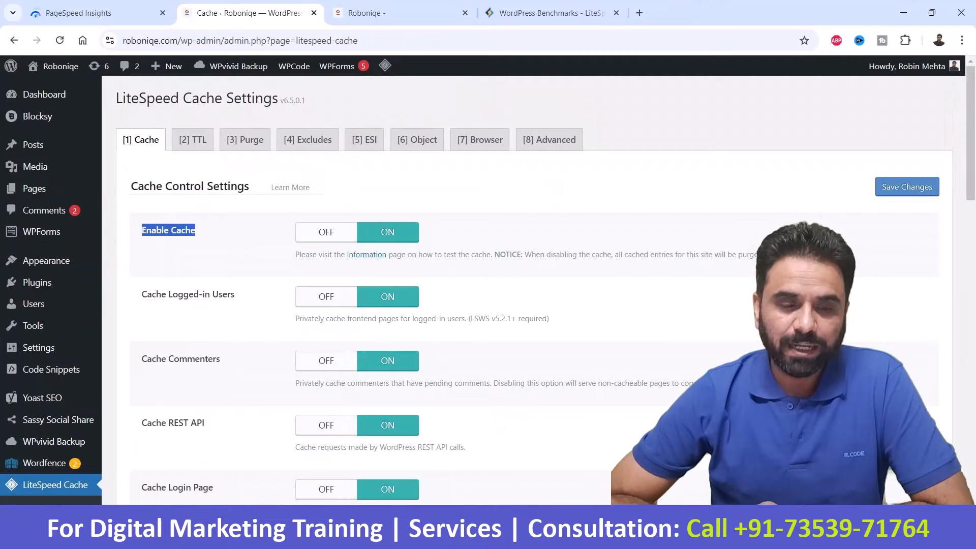
click(220, 233)
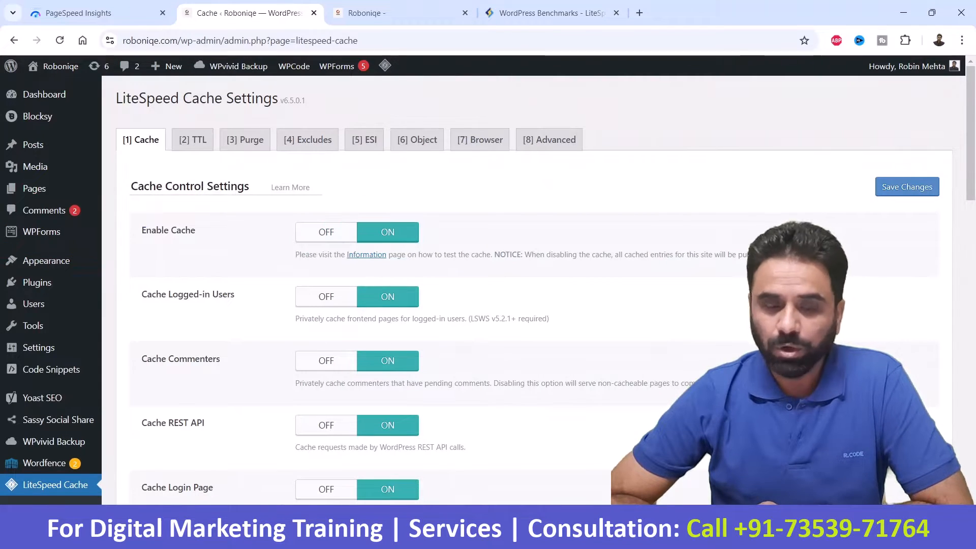
drag(142, 294, 235, 294)
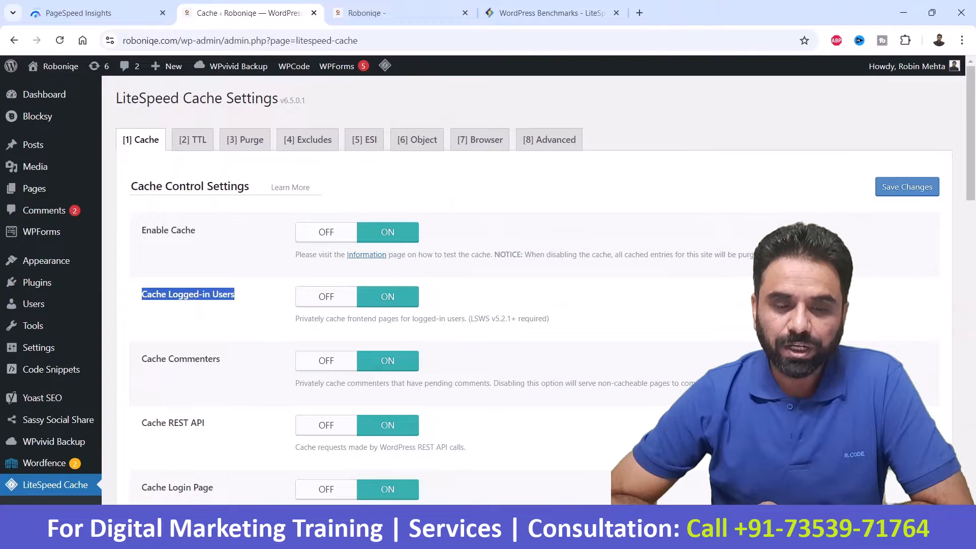
scroll(508, 284, down, 3)
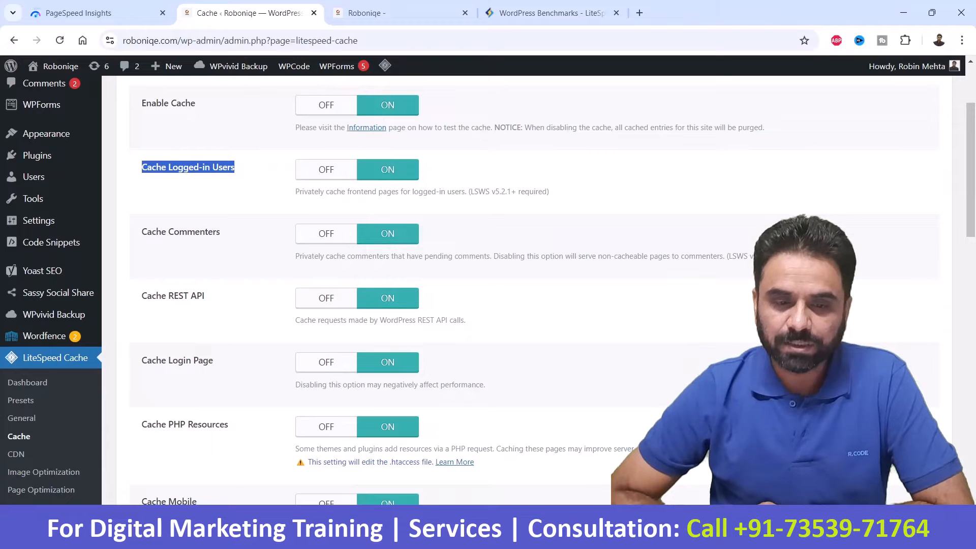
click(326, 169)
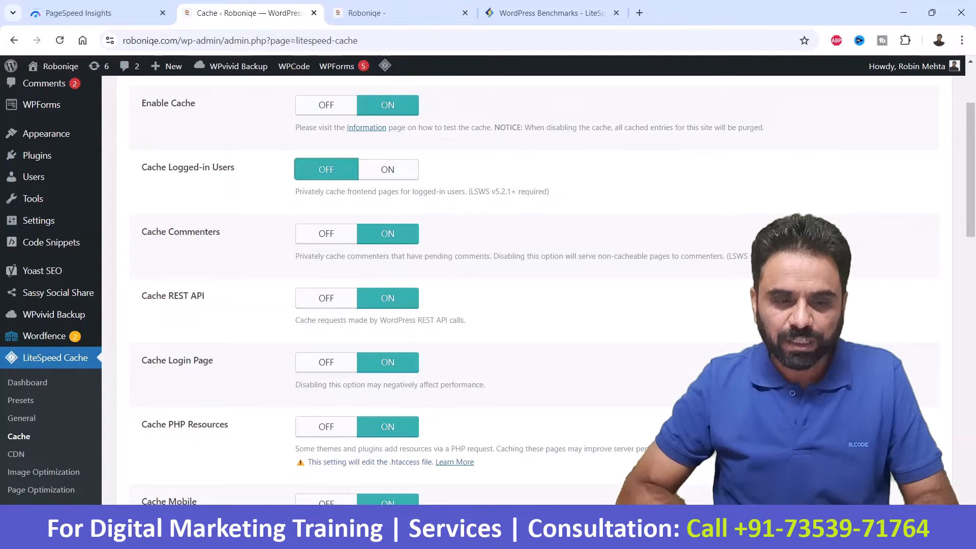
drag(142, 232, 220, 232)
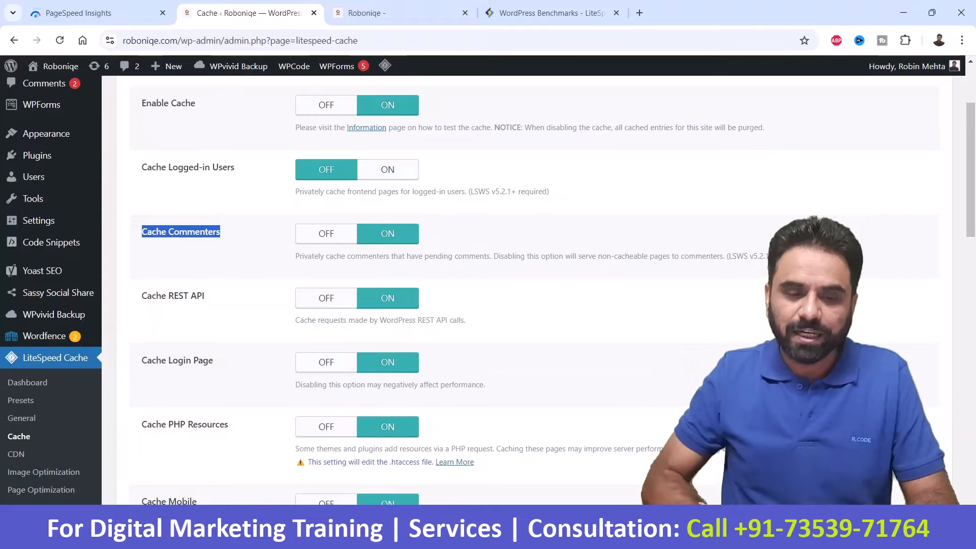
click(326, 233)
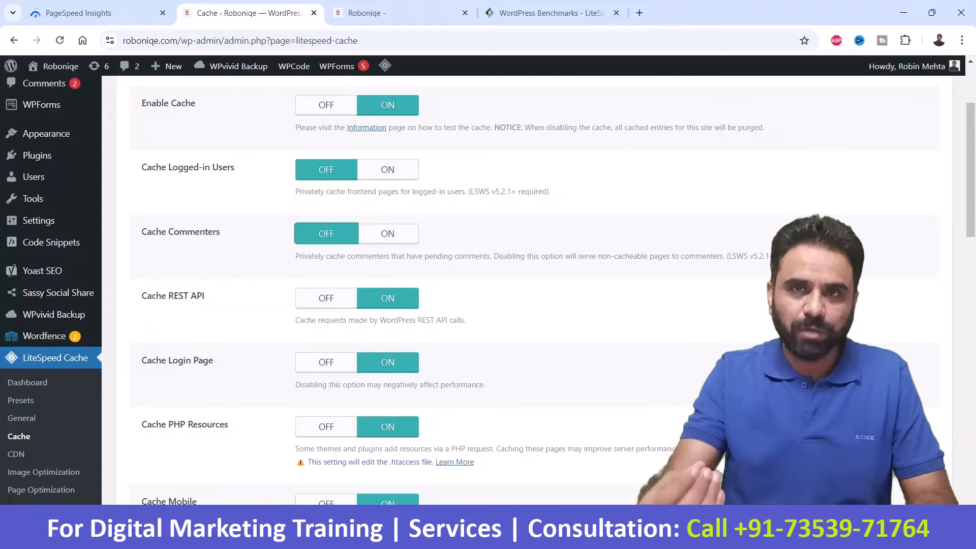
Examine the Cache REST API, Cache Login Page, Cache PHP Resources and Cache Mobile options
scroll(488, 285, down, 3)
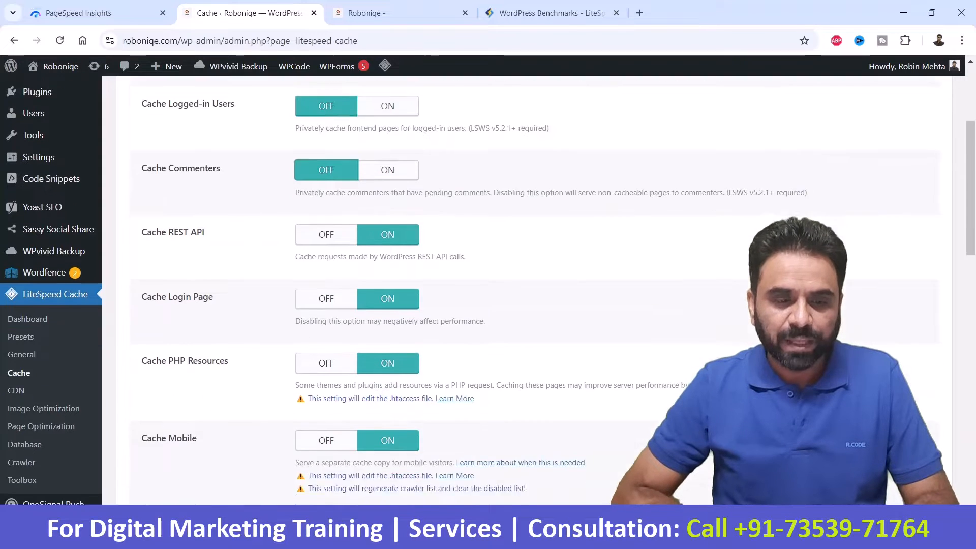
drag(142, 169, 205, 169)
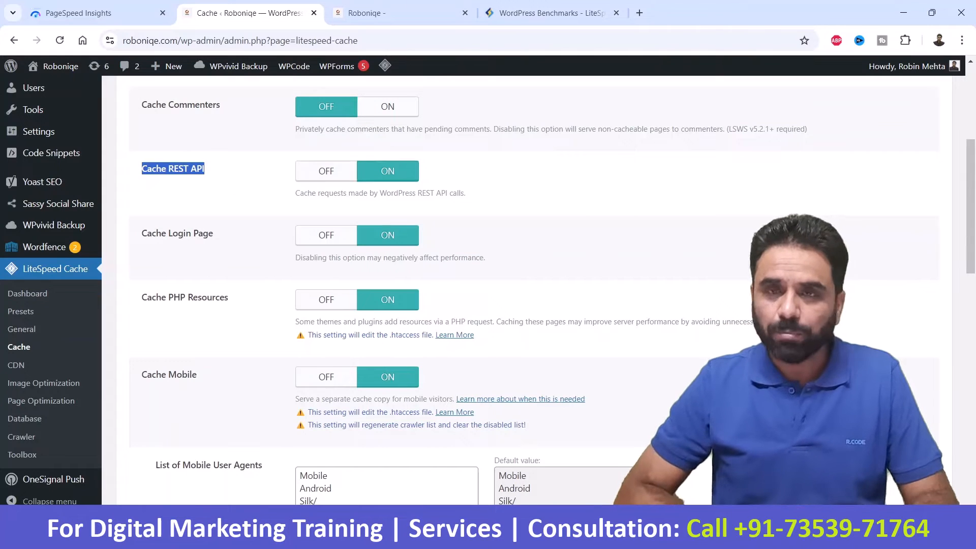
drag(142, 233, 213, 233)
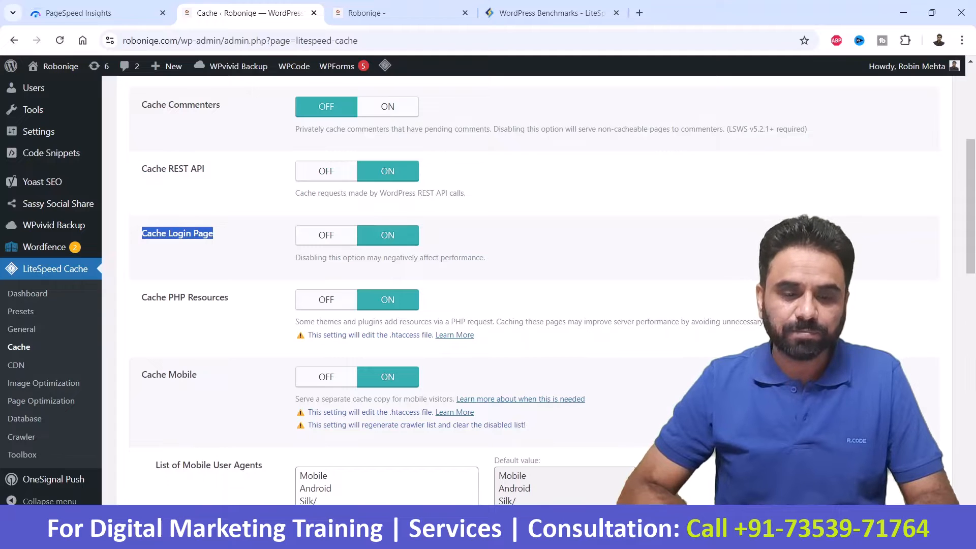
drag(142, 297, 229, 298)
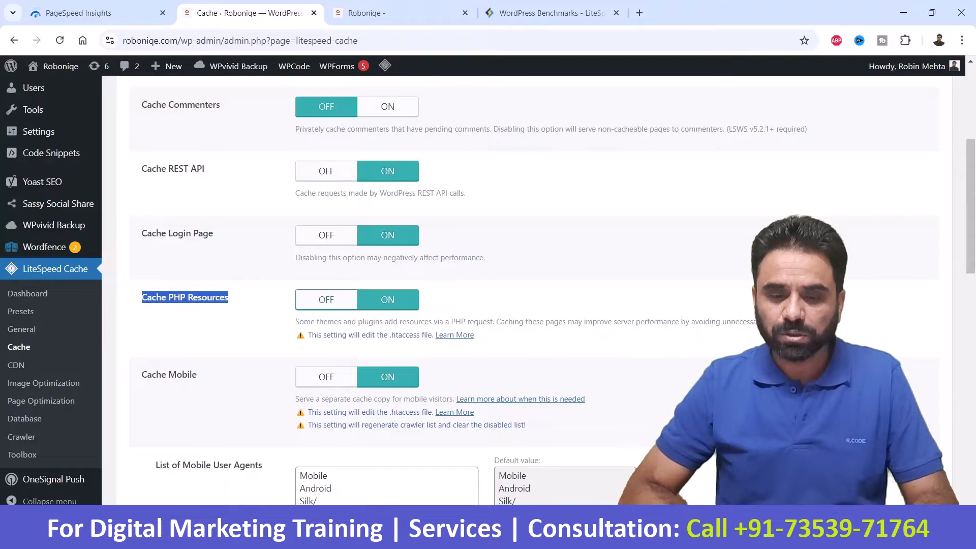
scroll(508, 285, down, 3)
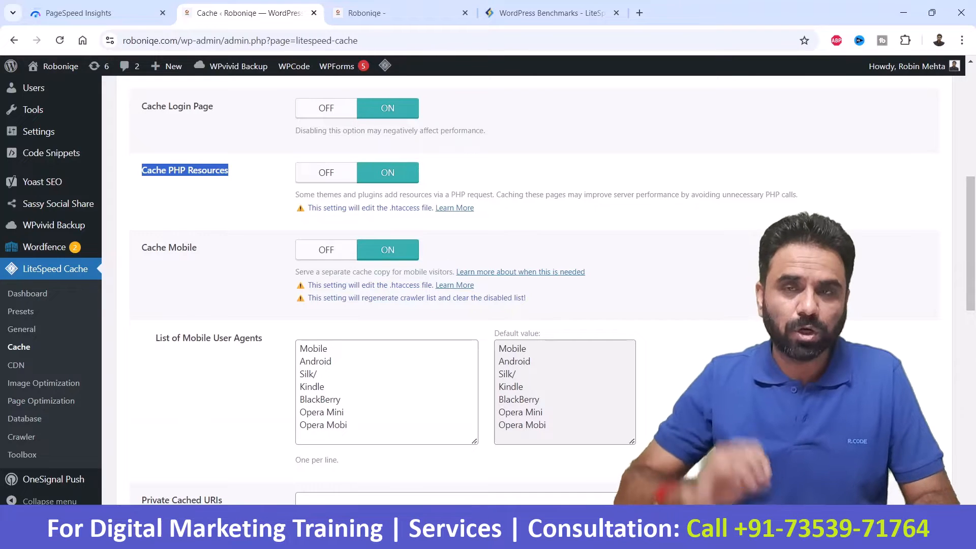
scroll(508, 284, up, 5)
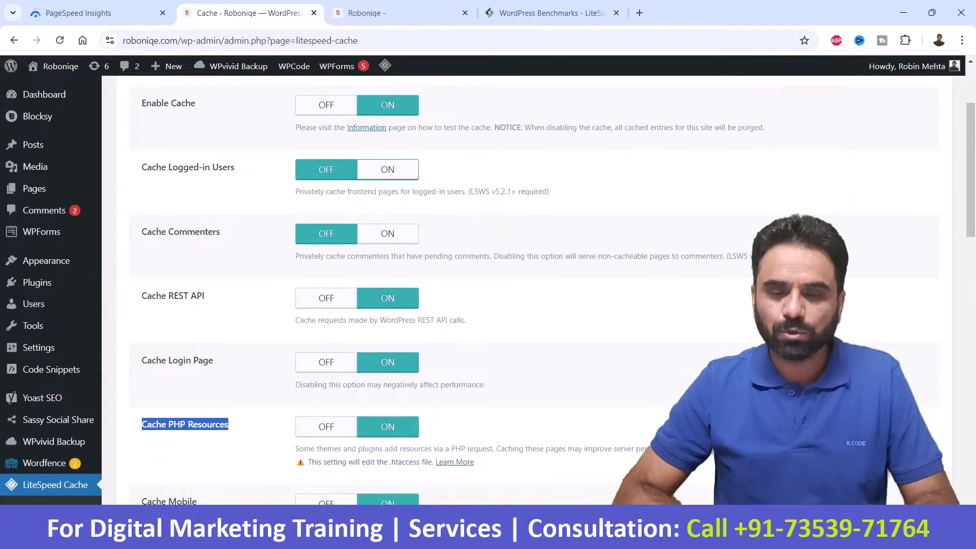
Examine the List of Mobile User Agents and the Private Cached, Force Cache and Force Public Cache URIs fields, down to Drop Query String
scroll(509, 285, down, 11)
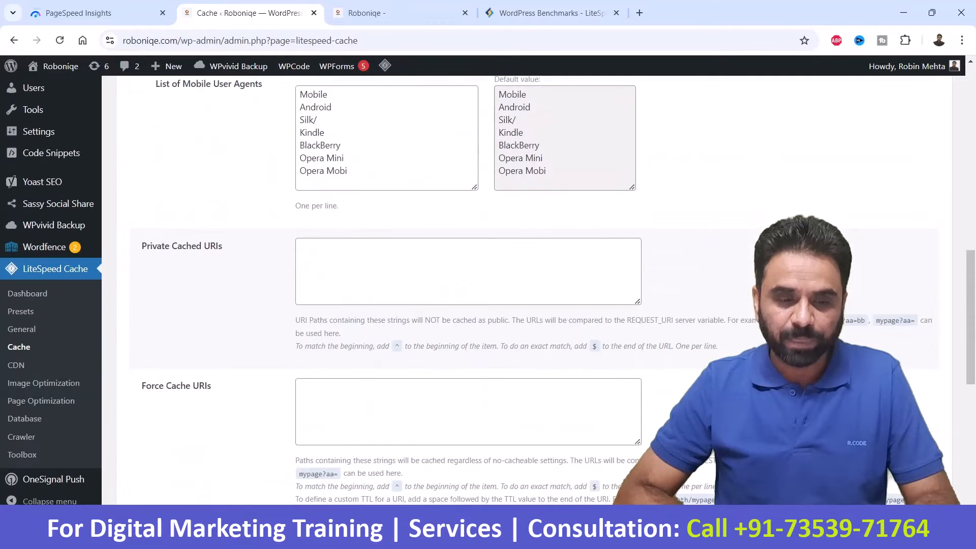
scroll(508, 285, up, 3)
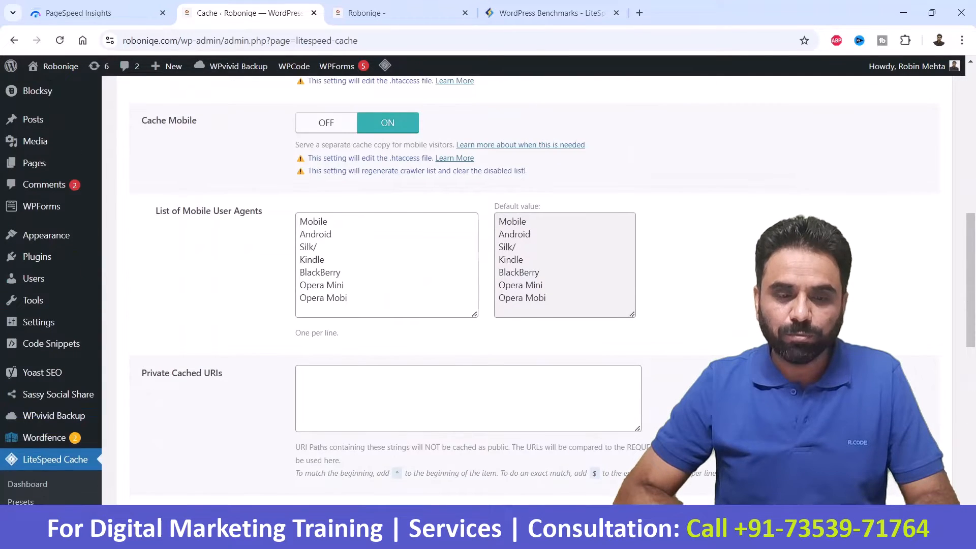
drag(160, 210, 250, 210)
scroll(508, 285, down, 2)
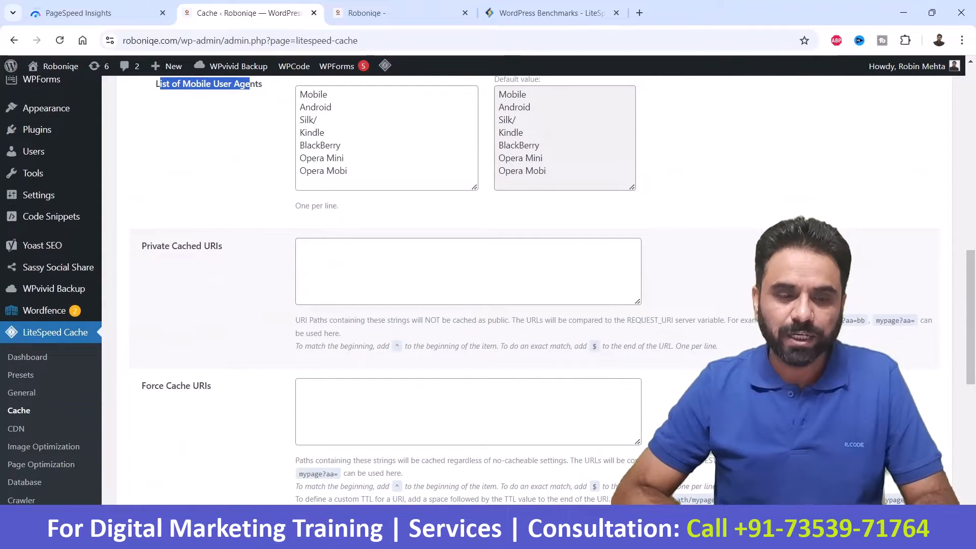
drag(147, 246, 222, 246)
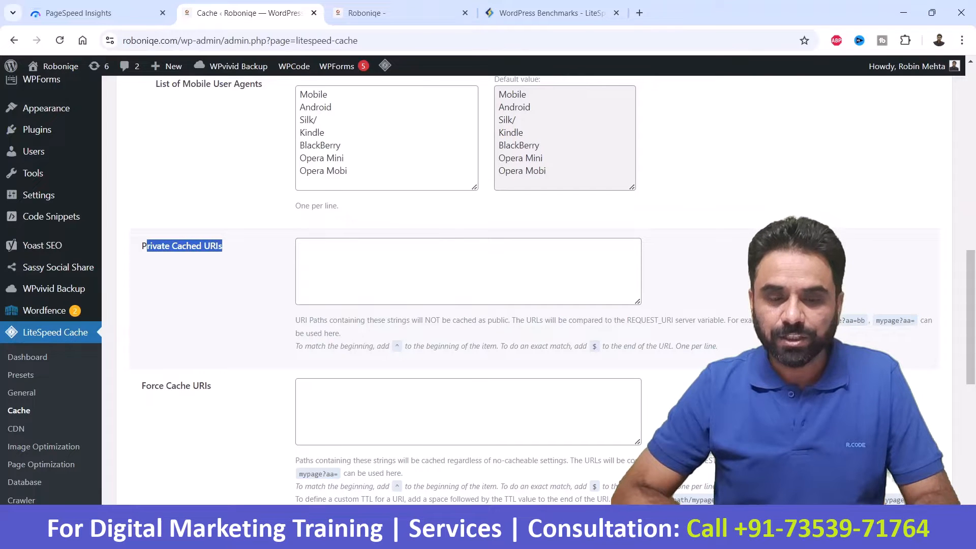
click(315, 254)
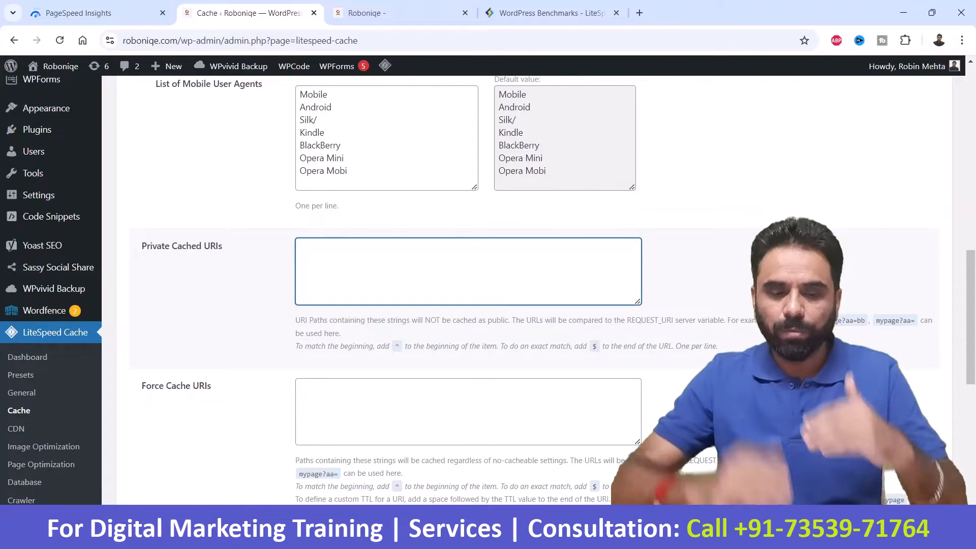
scroll(325, 273, down, 2)
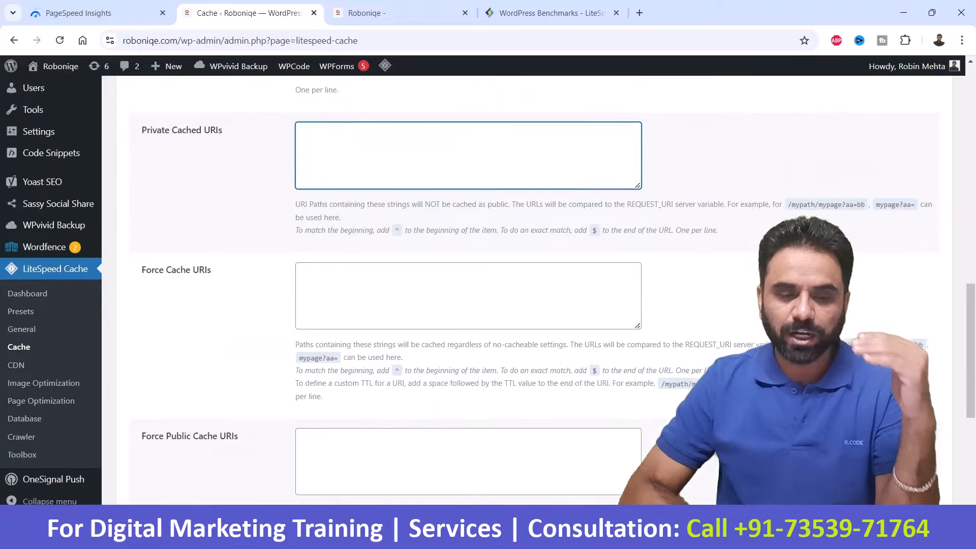
click(325, 272)
scroll(356, 305, down, 2)
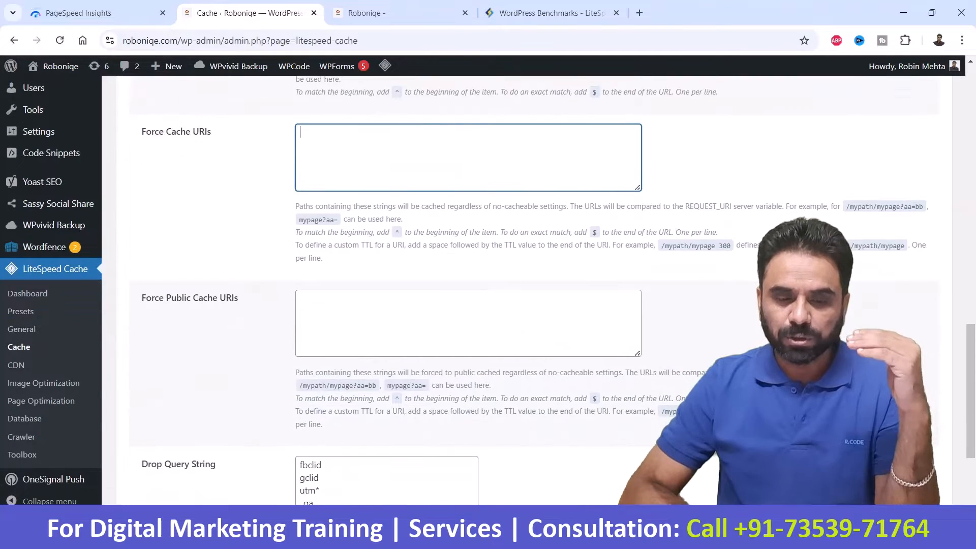
click(356, 315)
scroll(355, 315, down, 3)
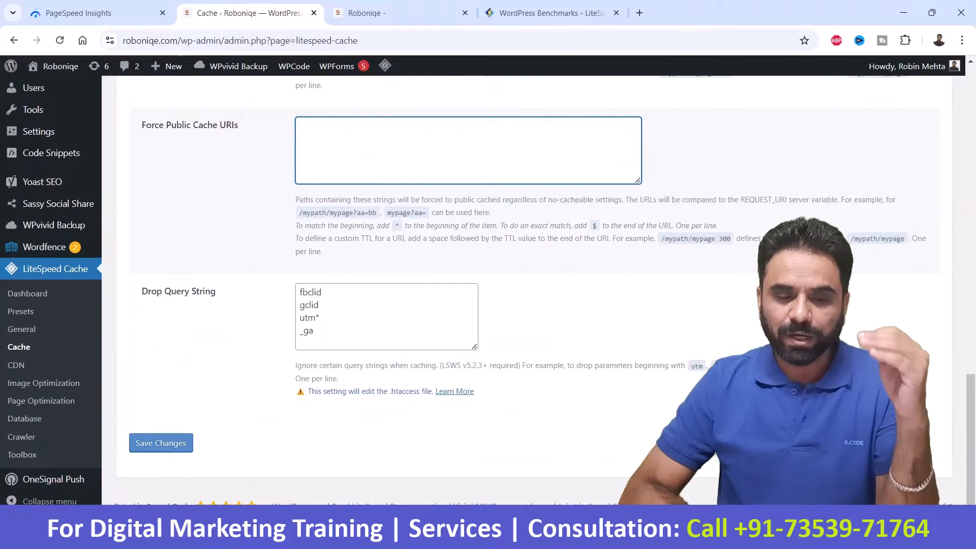
Review the Private Cached URIs field and its description of paths that are not cached as public
scroll(356, 315, up, 8)
click(356, 345)
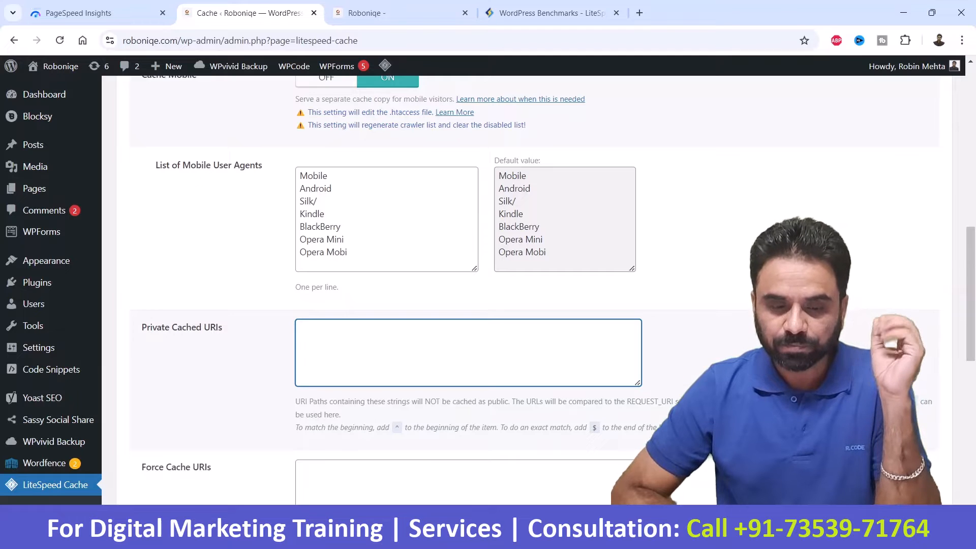
drag(306, 402, 508, 402)
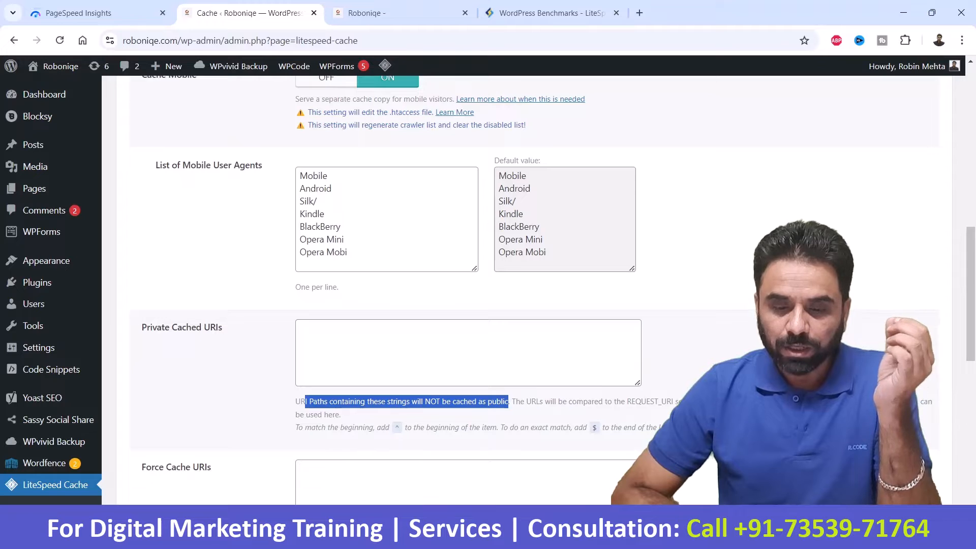
click(468, 352)
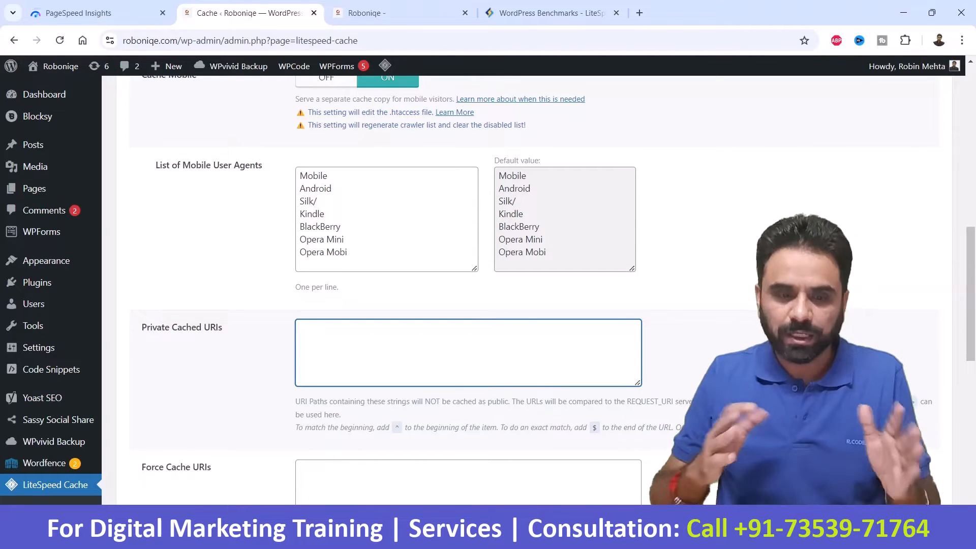
Examine the Force Cache URIs and Force Public Cache URIs fields in the cache control settings
scroll(488, 287, down, 1)
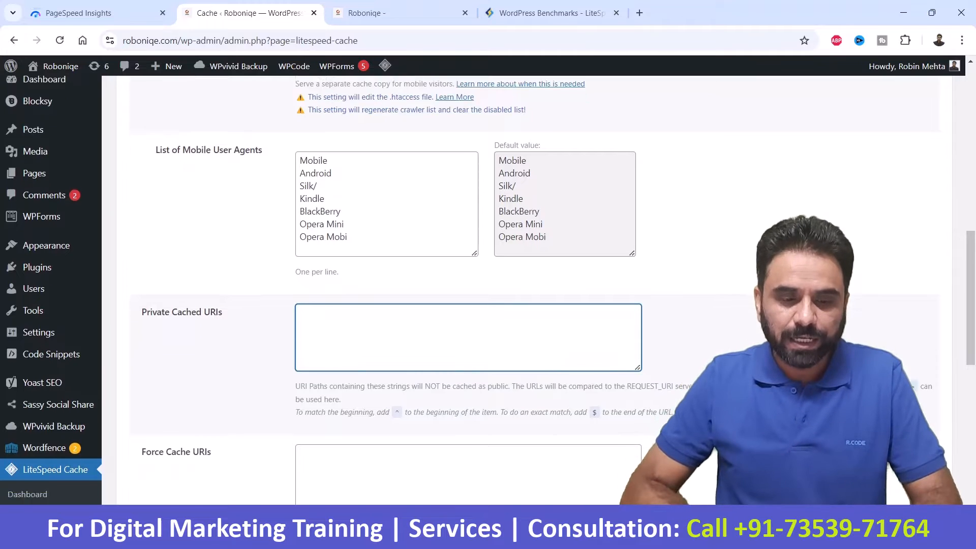
scroll(468, 338, down, 1)
click(468, 366)
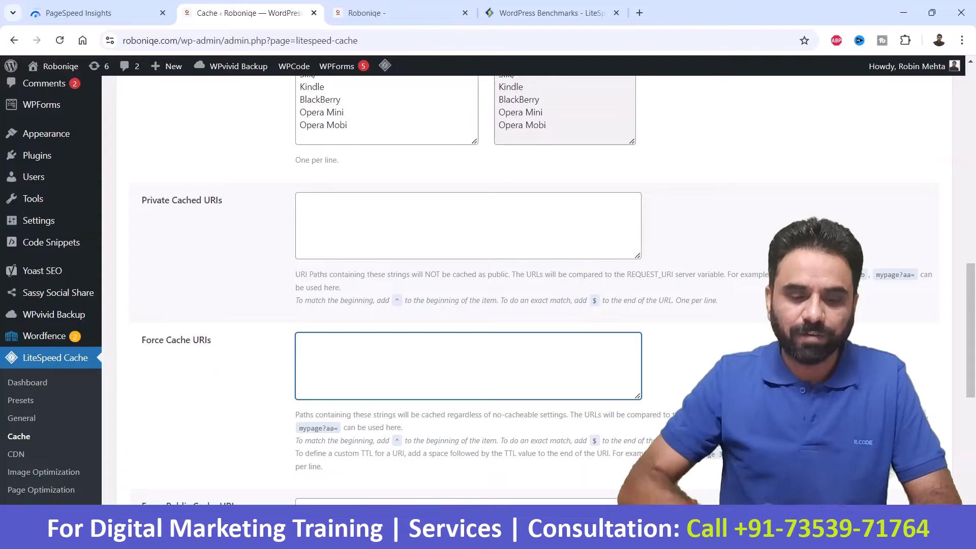
scroll(468, 290, down, 4)
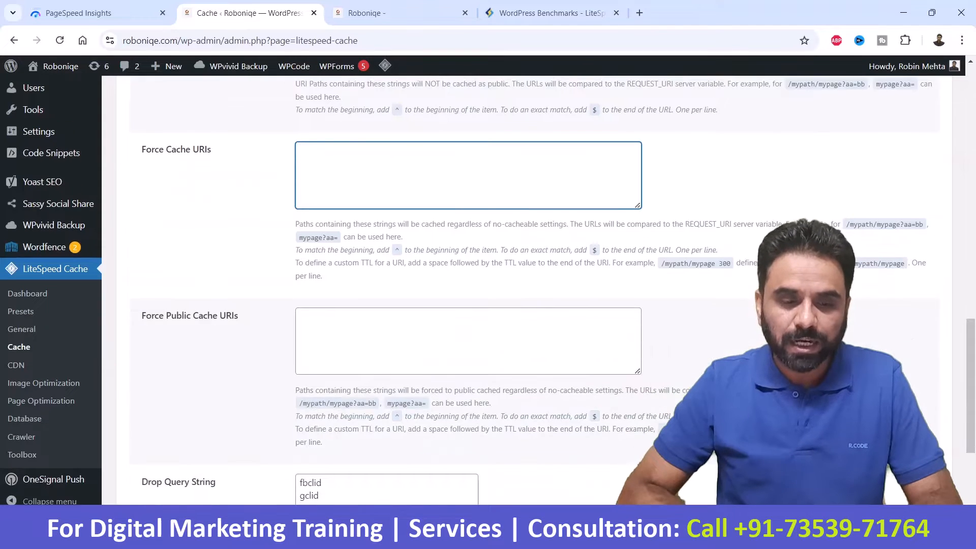
drag(145, 316, 238, 316)
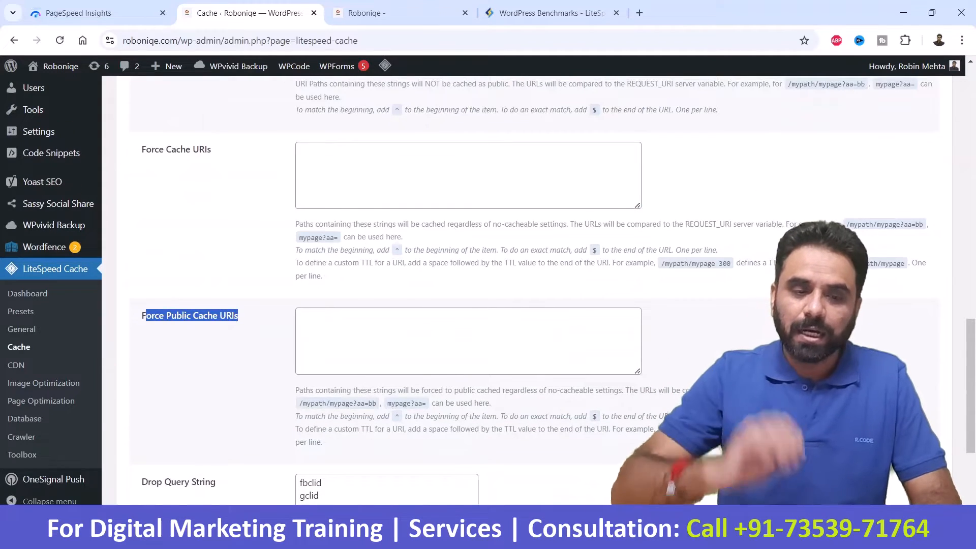
drag(211, 150, 92, 154)
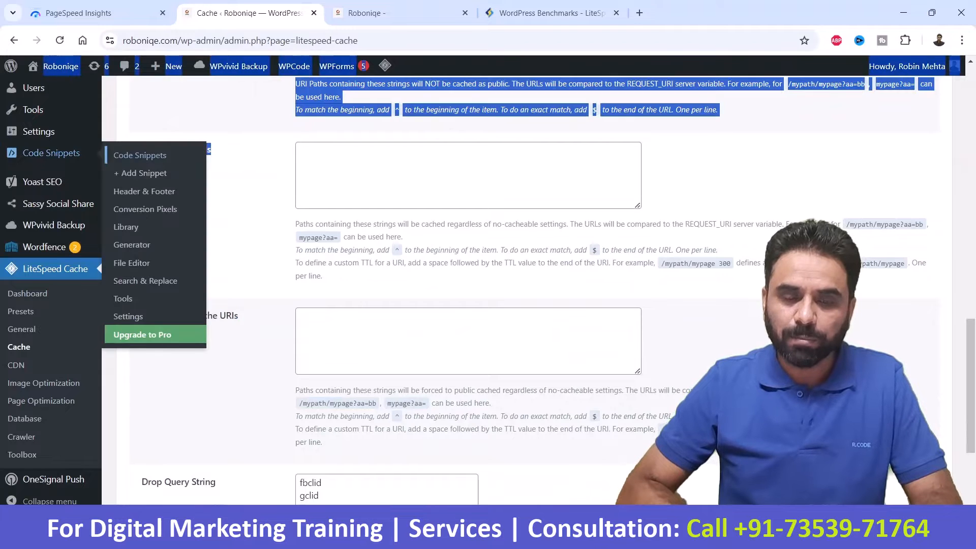
click(224, 168)
drag(238, 315, 142, 316)
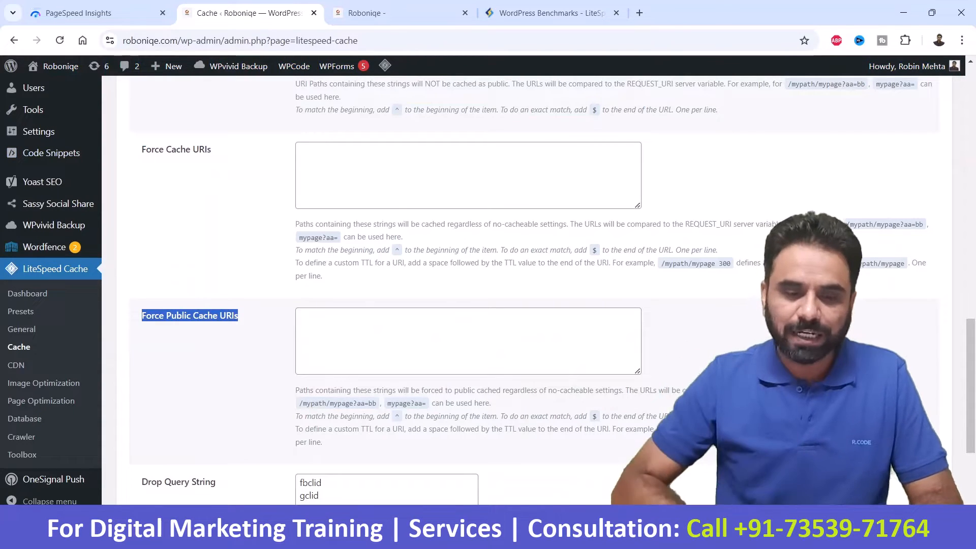
click(366, 333)
Review the Drop Query String entries fbclid, gclid, utm* and _ga, and save the cache control settings
scroll(468, 285, down, 3)
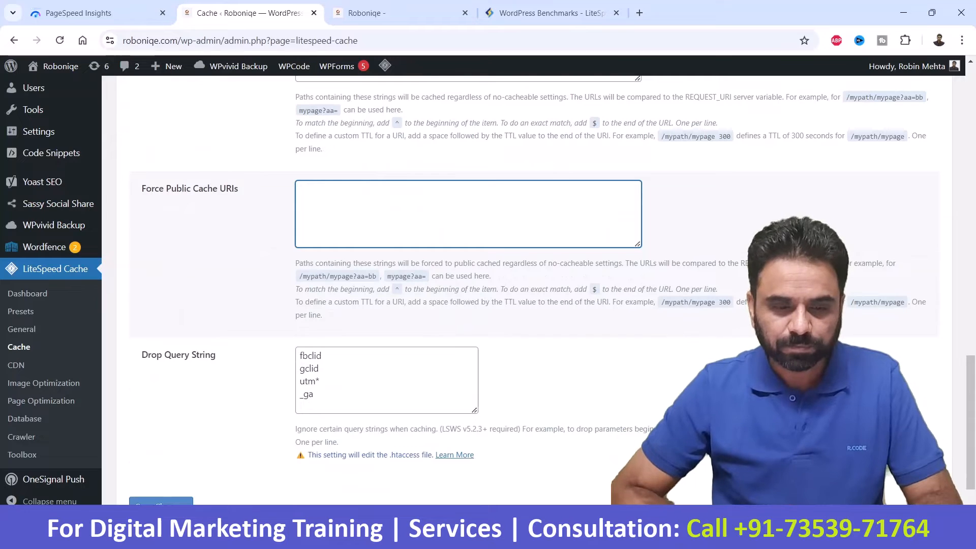
drag(217, 355, 142, 355)
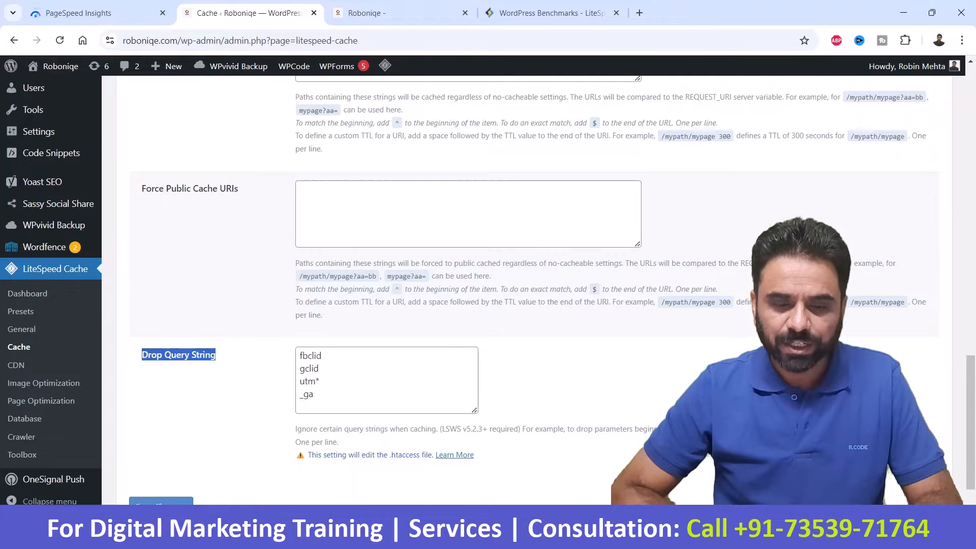
drag(314, 395, 299, 355)
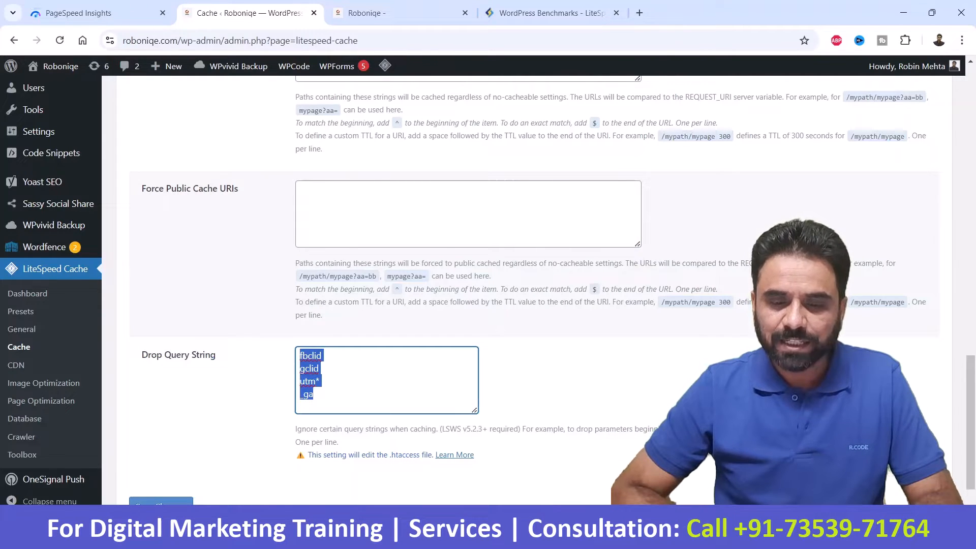
click(259, 388)
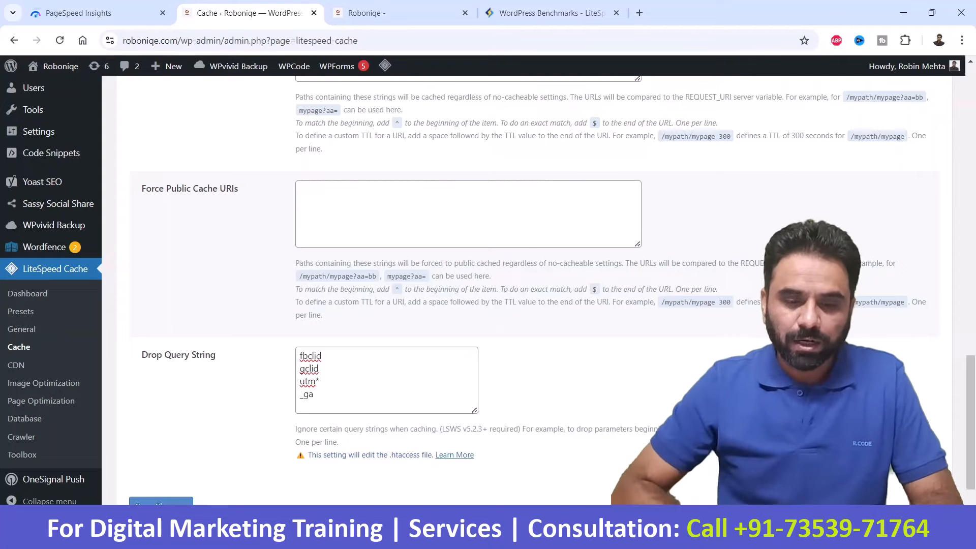
drag(321, 382, 299, 382)
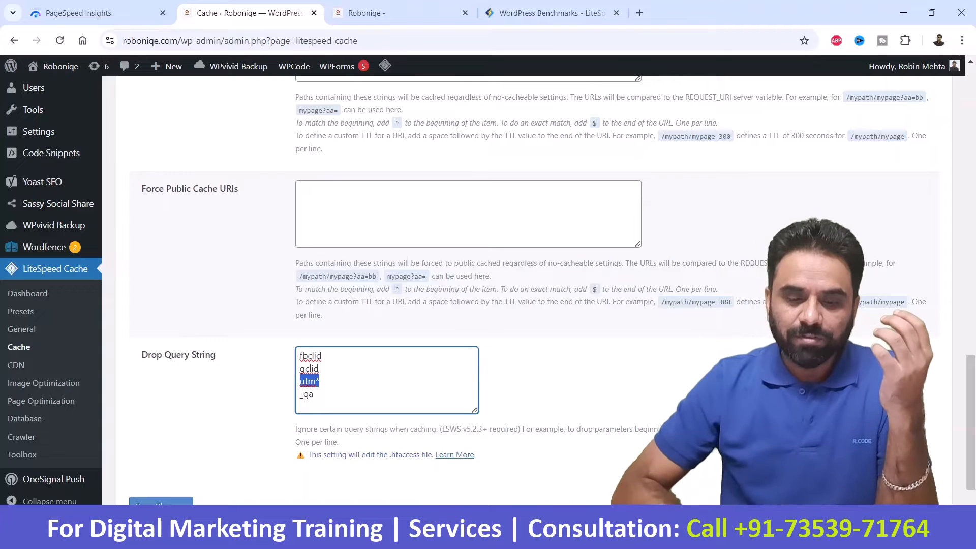
drag(315, 395, 300, 395)
click(539, 383)
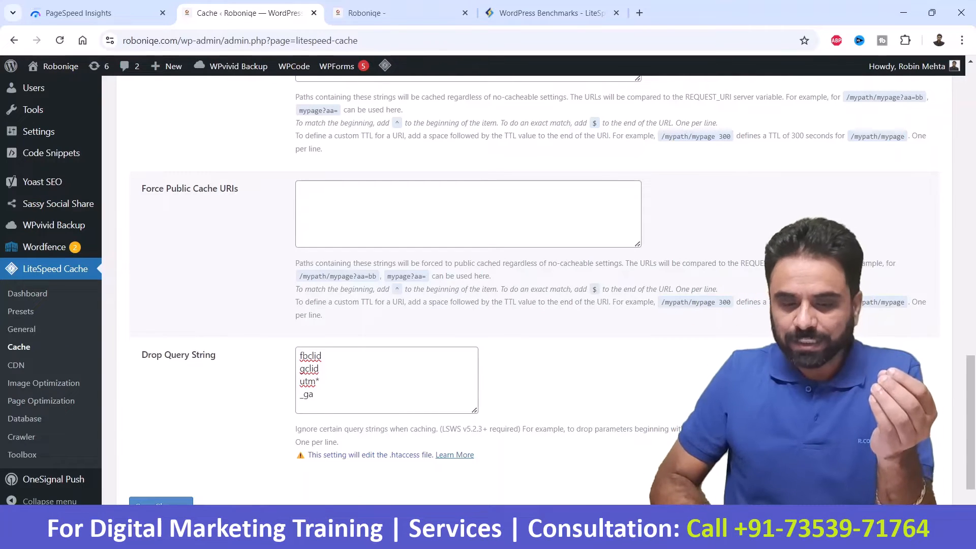
drag(315, 395, 299, 355)
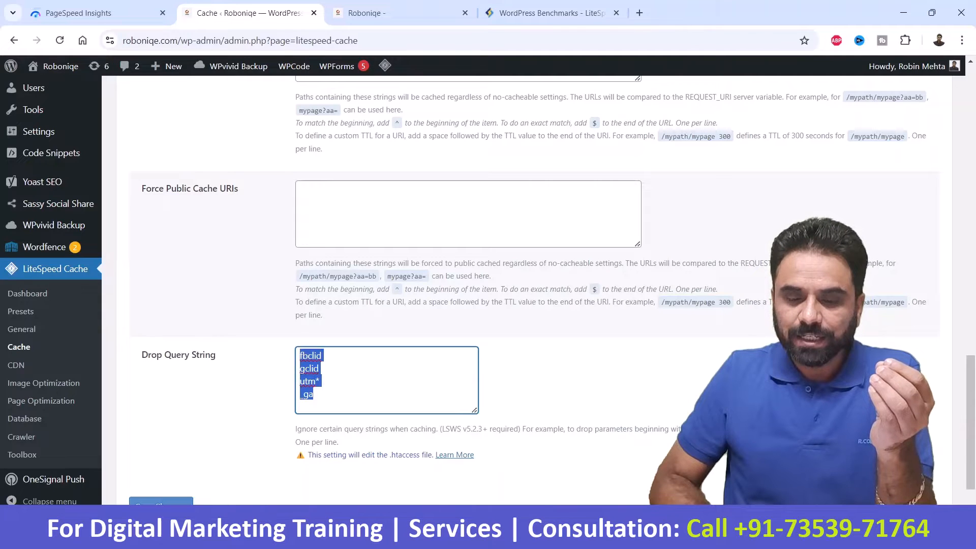
click(554, 380)
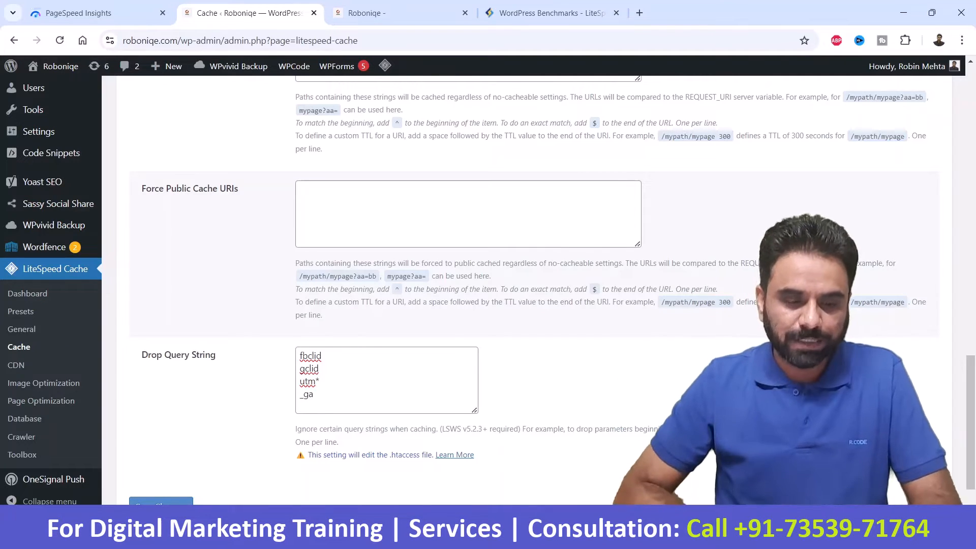
click(162, 501)
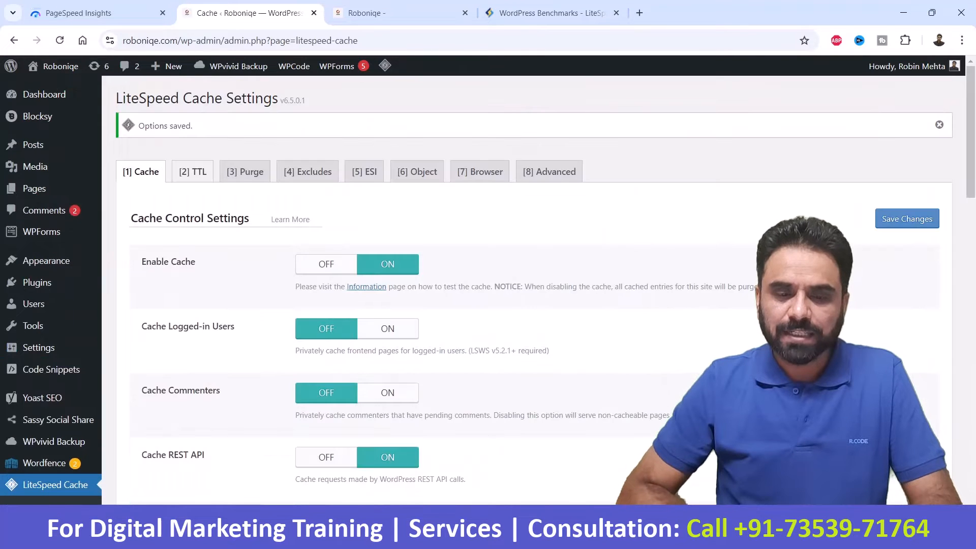
Open the TTL settings and examine the default public, private, front page, feed, REST and HTTP status code values
click(195, 171)
scroll(153, 203, down, 1)
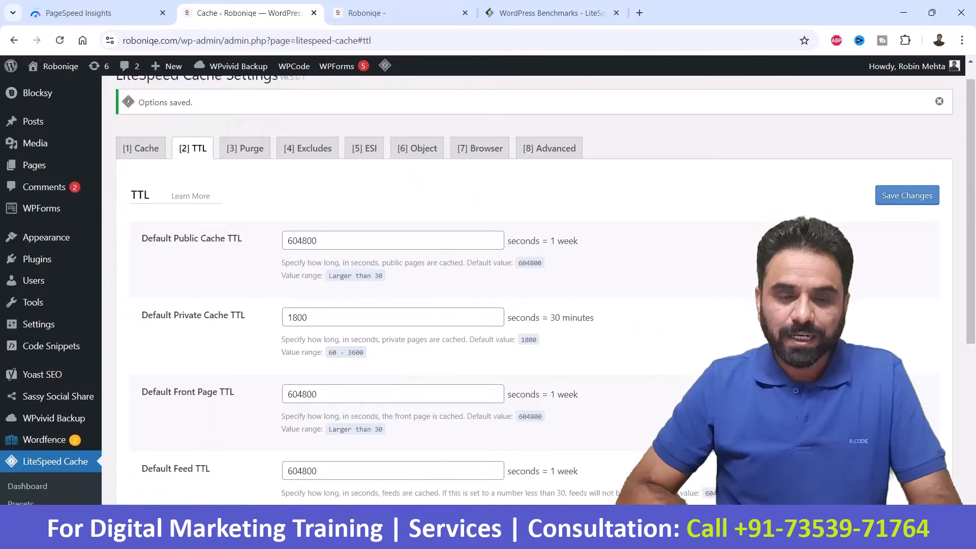
drag(142, 198, 242, 198)
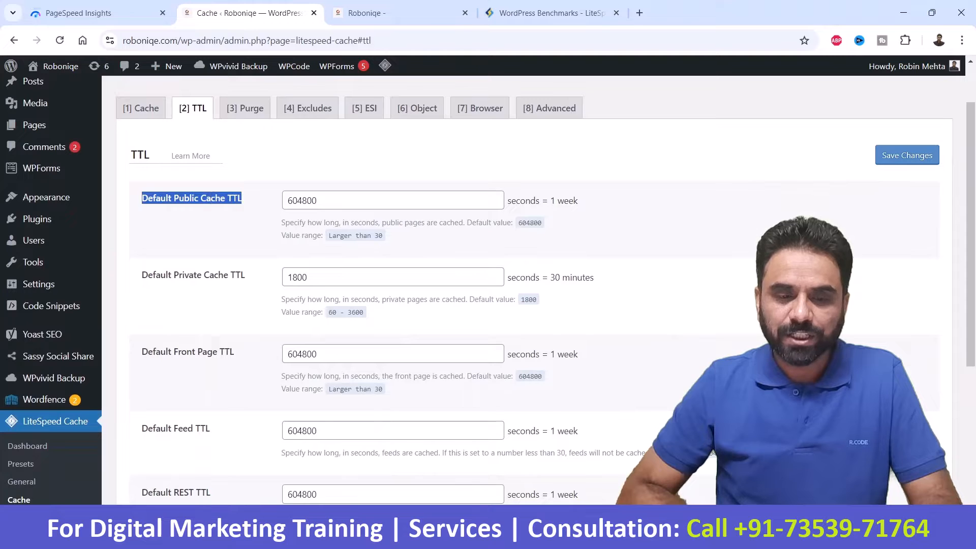
click(248, 205)
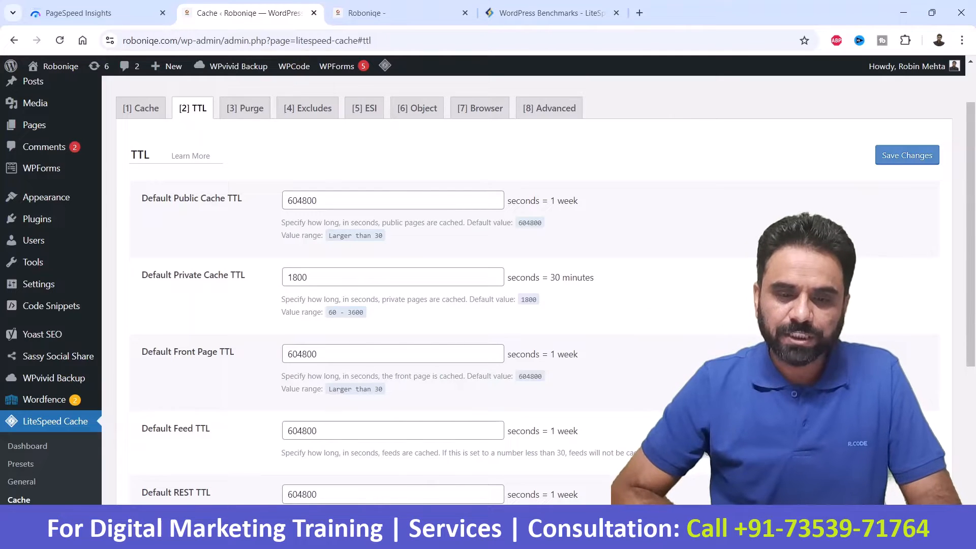
click(325, 200)
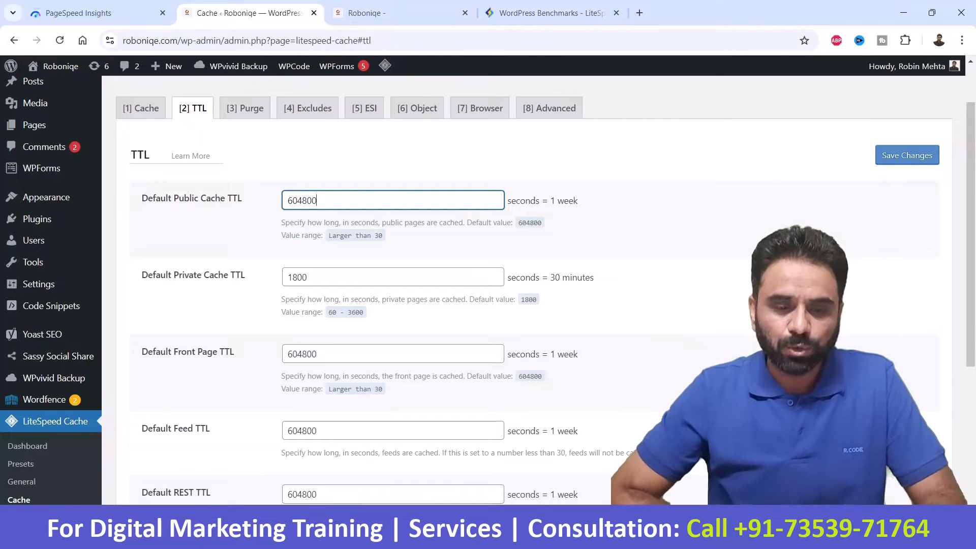
scroll(534, 290, down, 2)
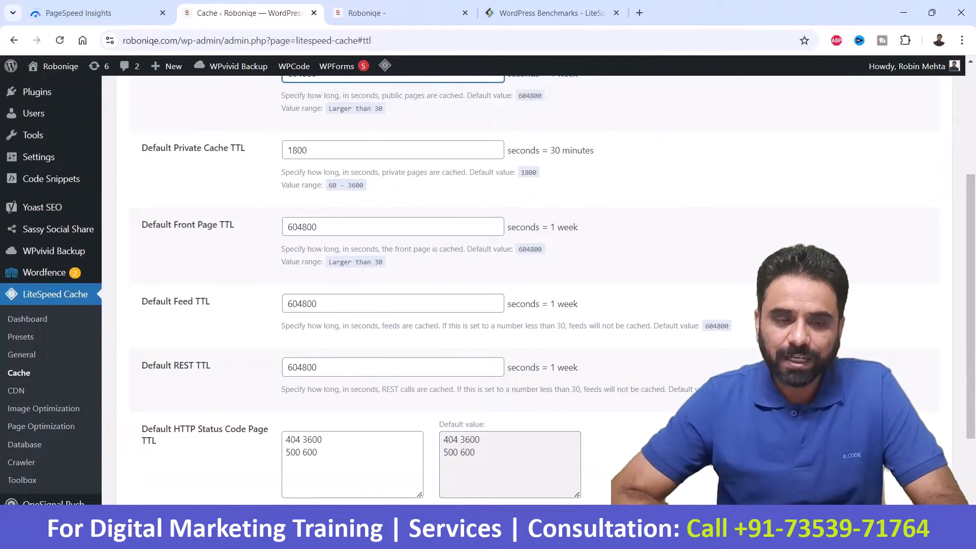
scroll(533, 289, up, 1)
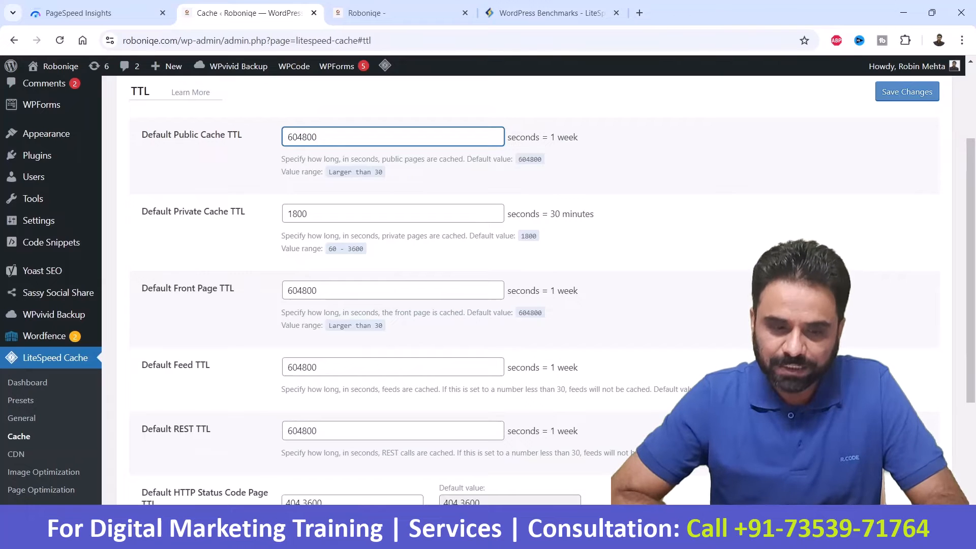
drag(142, 366, 211, 366)
scroll(213, 365, down, 3)
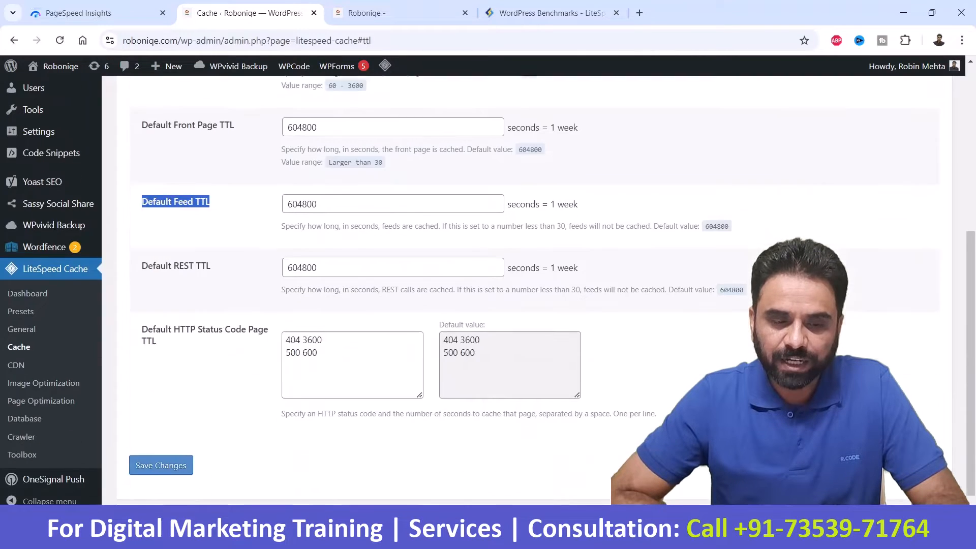
scroll(214, 365, up, 1)
scroll(534, 290, up, 5)
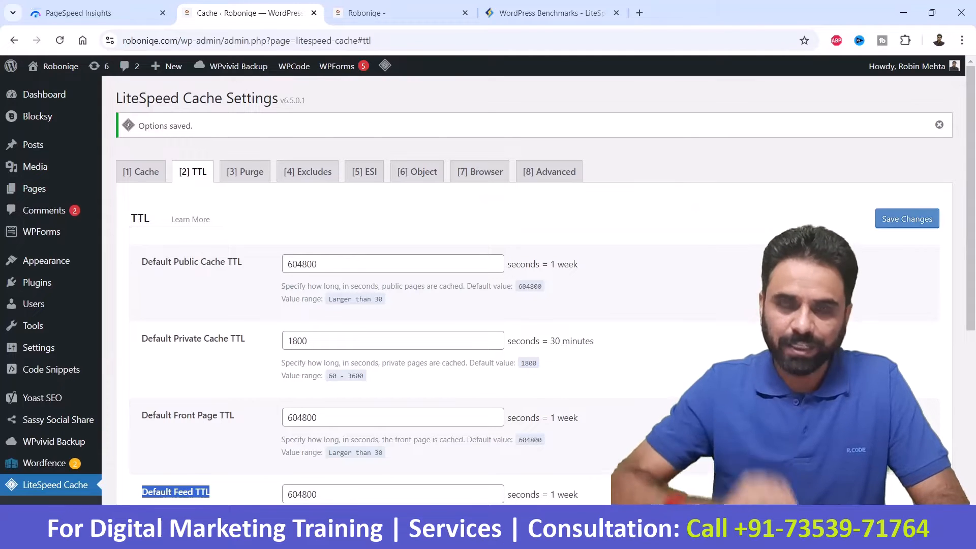
Open the Purge settings and read the description of Purge All On Upgrade
click(245, 172)
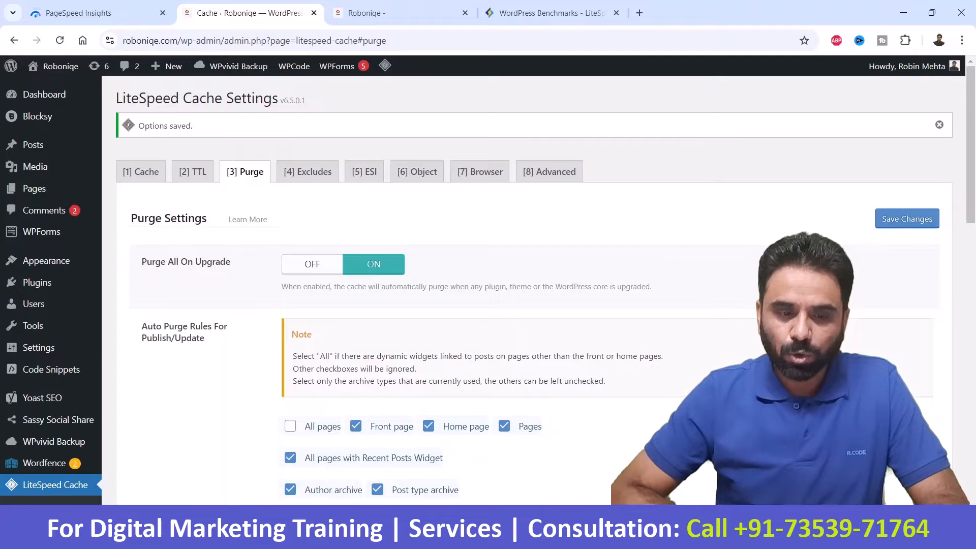
drag(231, 262, 166, 262)
drag(307, 286, 652, 287)
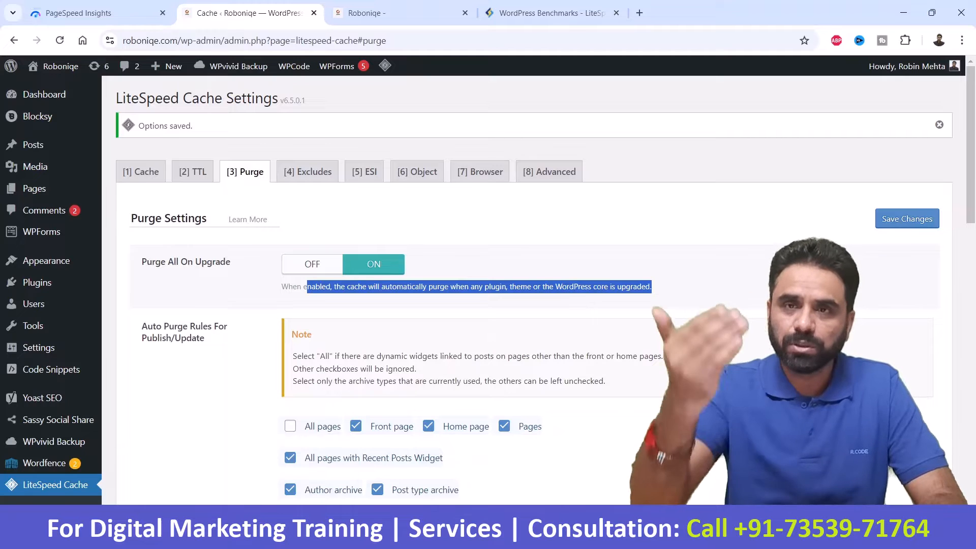
Uncheck Monthly archive and Author archive in the Auto Purge Rules For Publish/Update
scroll(488, 285, down, 1)
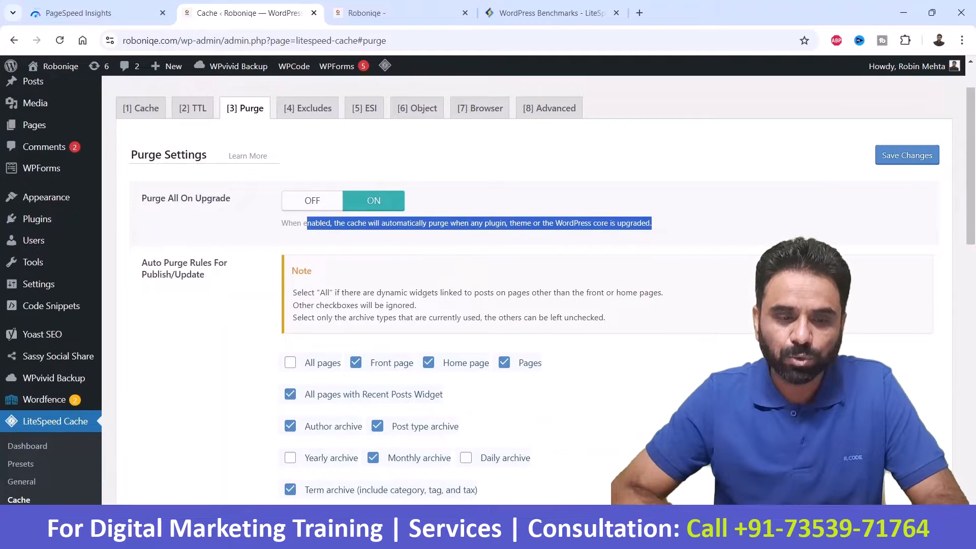
drag(142, 263, 204, 275)
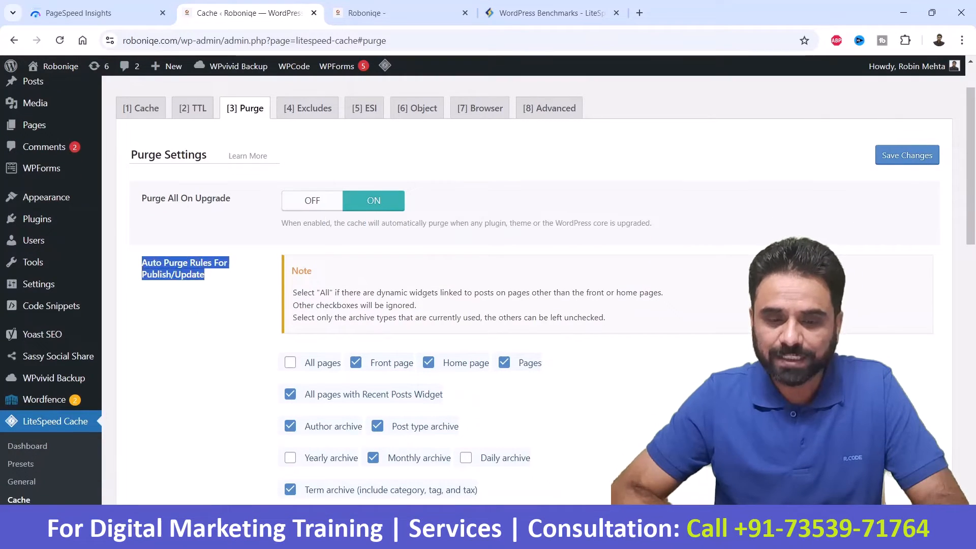
scroll(488, 285, down, 1)
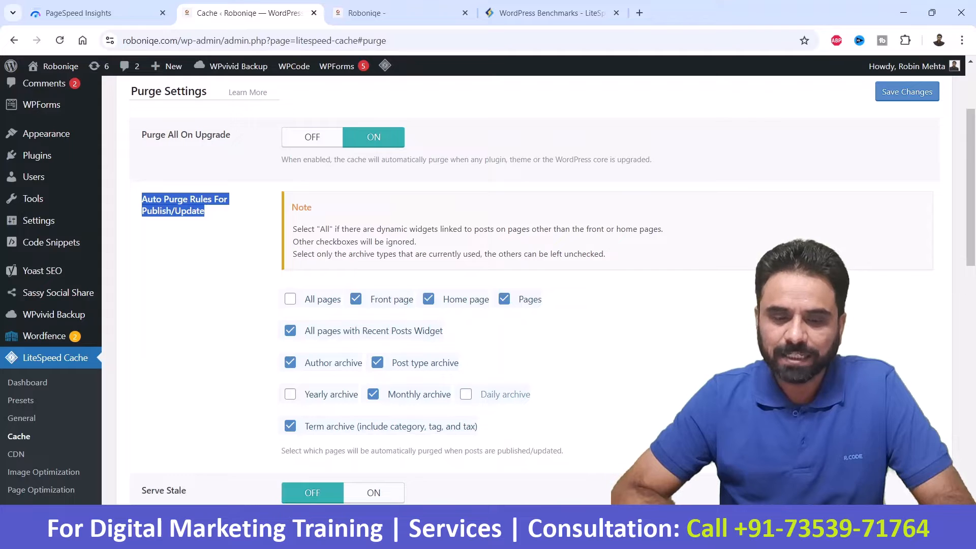
click(374, 395)
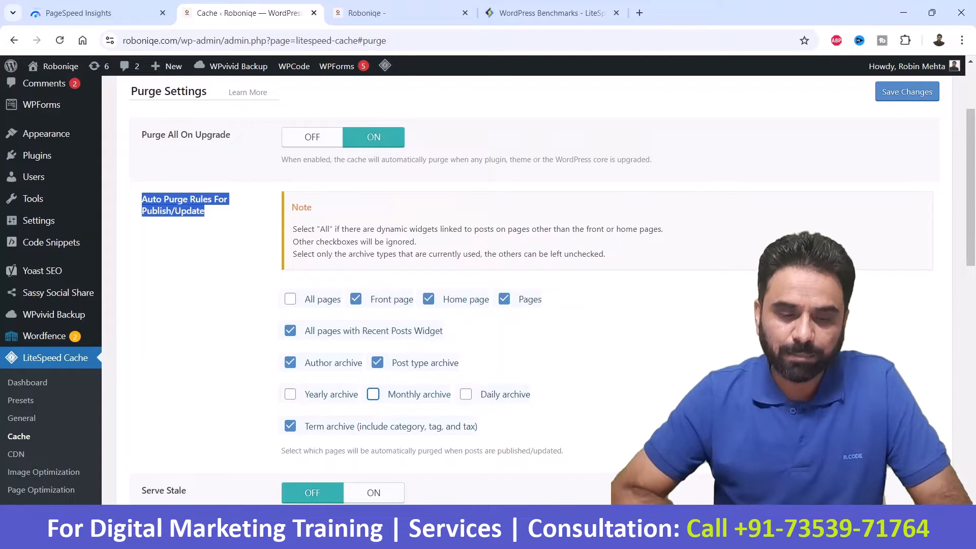
click(290, 362)
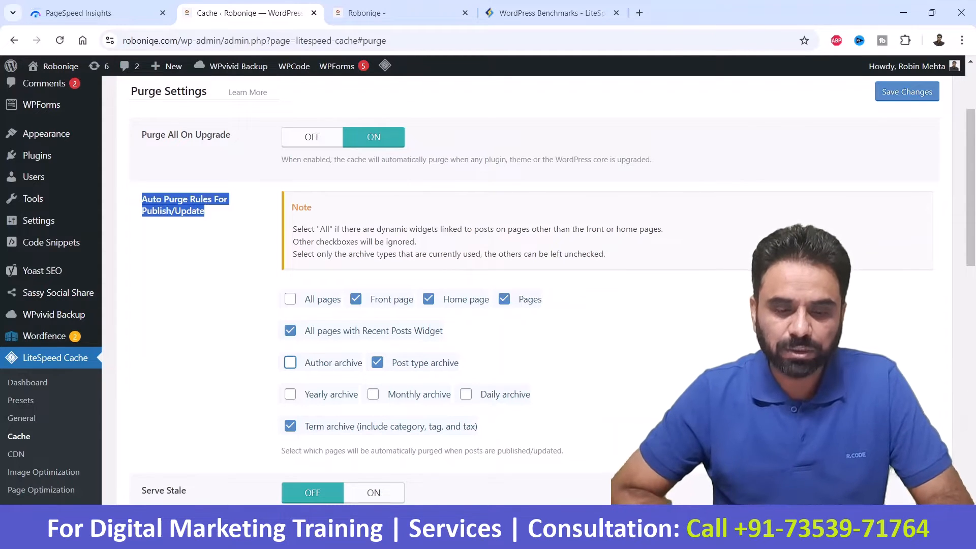
Read the Serve Stale description on serving stale copies and reducing server load while visitors wait
scroll(508, 290, down, 3)
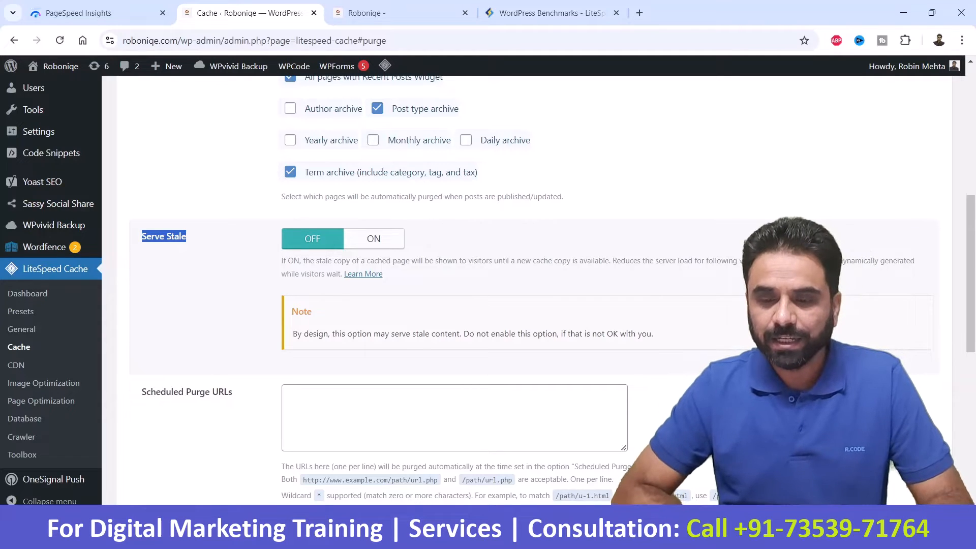
drag(625, 261, 734, 260)
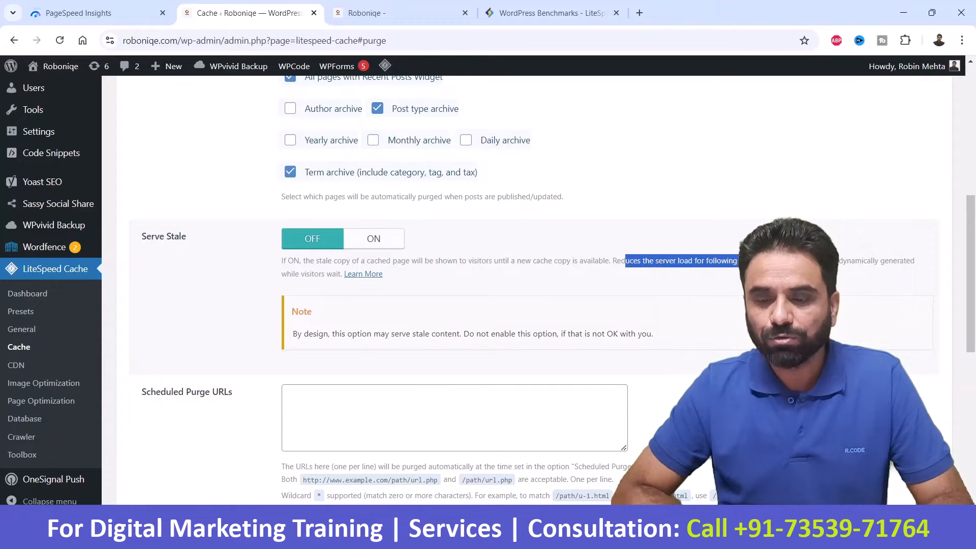
click(762, 269)
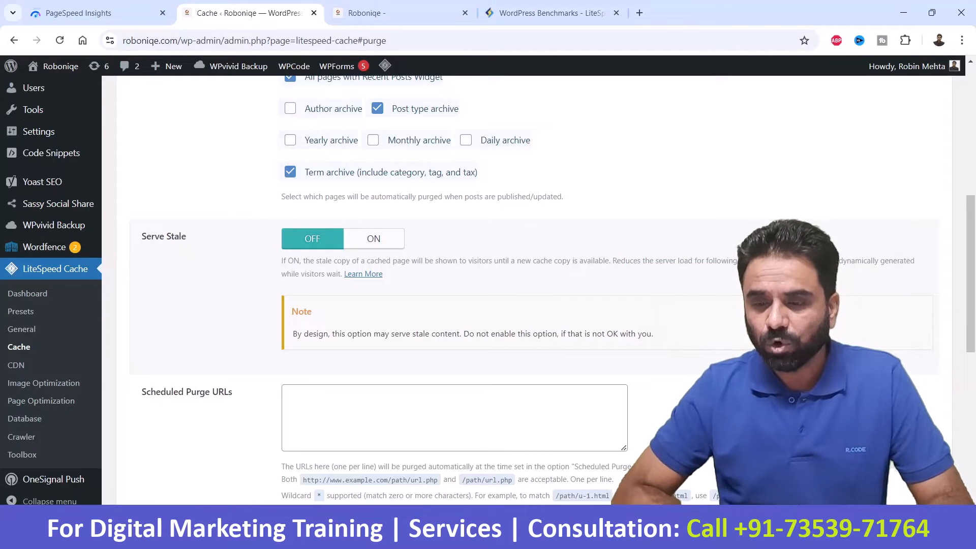
drag(906, 261, 838, 261)
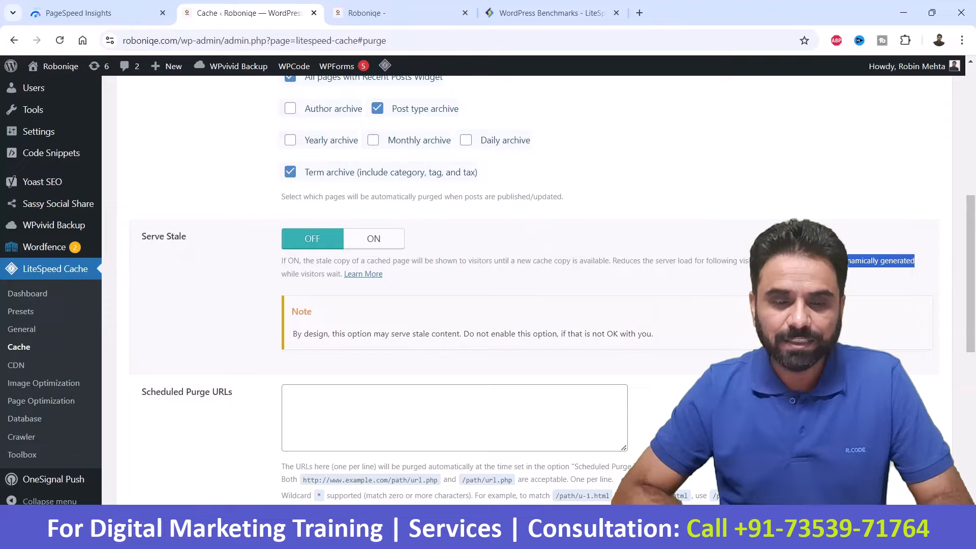
drag(282, 274, 338, 274)
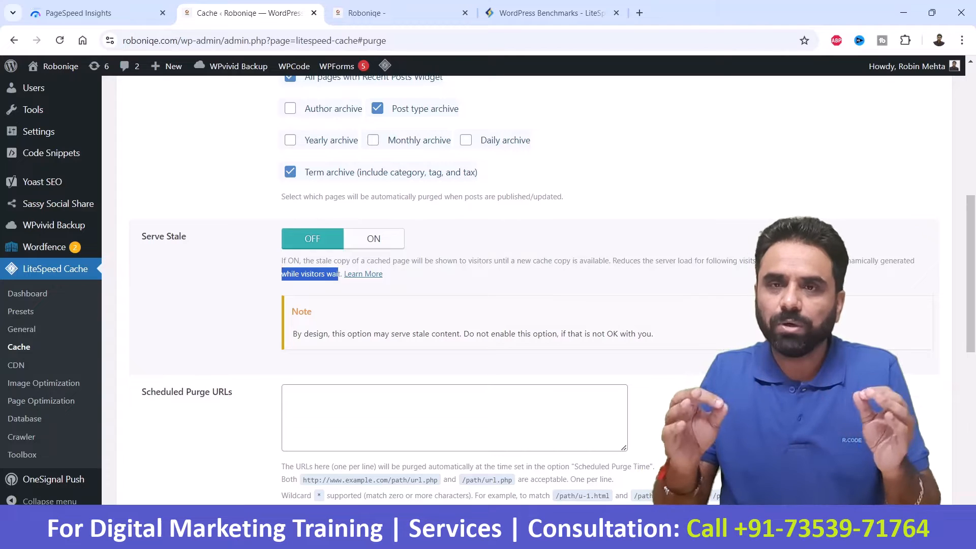
Examine the Scheduled Purge URLs field and its Scheduled Purge Time option
scroll(509, 285, down, 3)
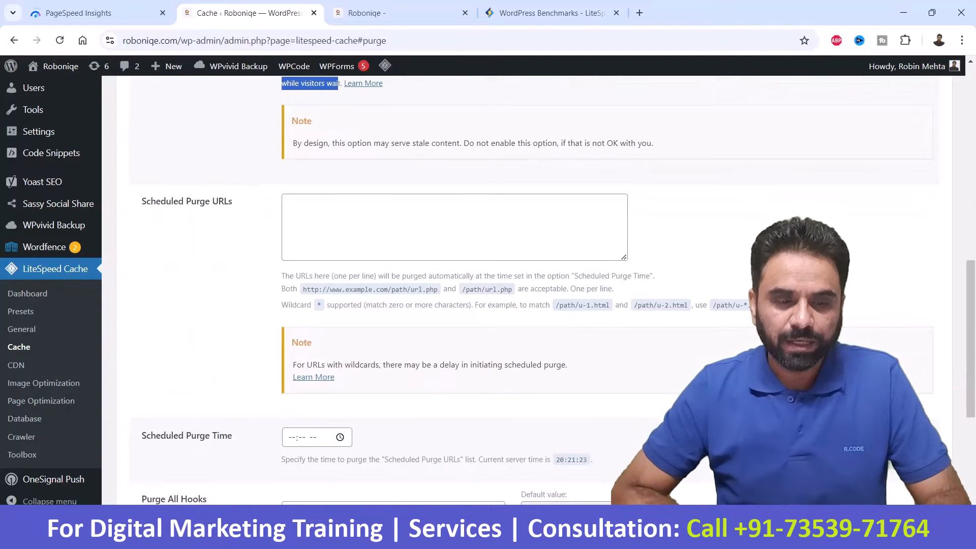
drag(141, 202, 233, 201)
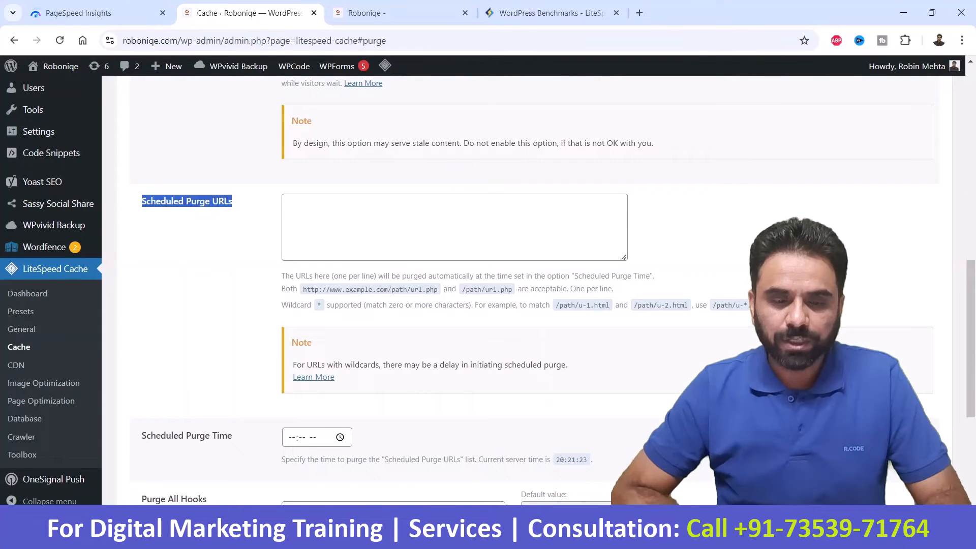
click(376, 224)
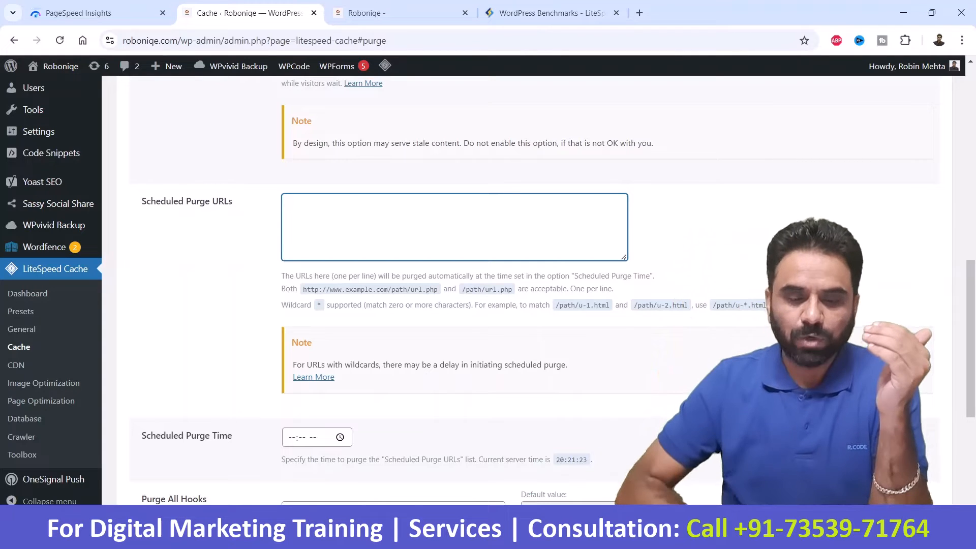
scroll(509, 290, down, 1)
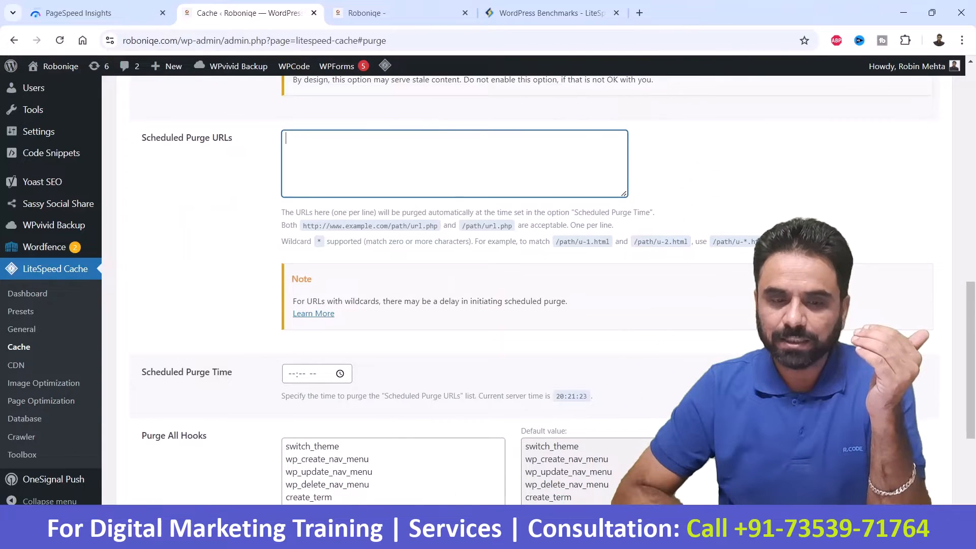
scroll(508, 290, up, 10)
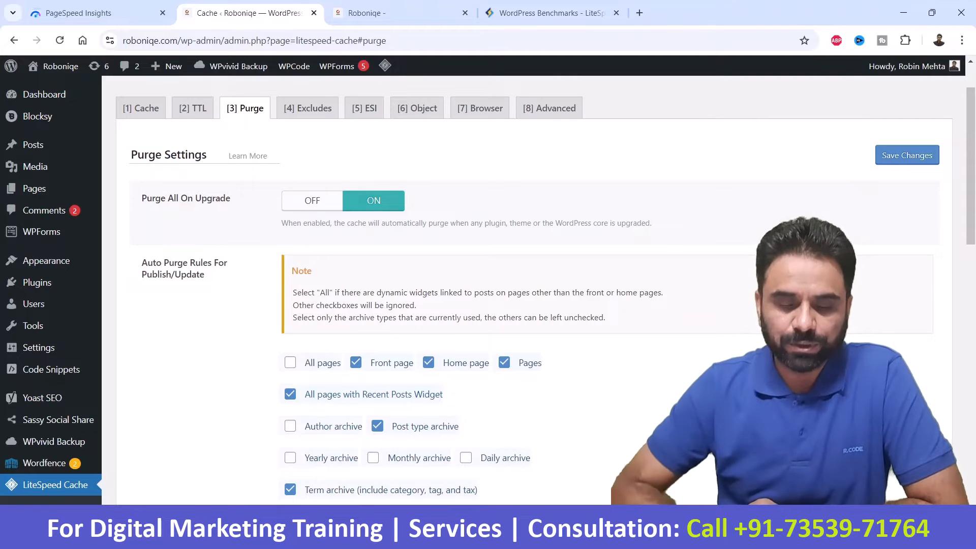
Review the default Purge All Hooks list and save the purge settings
scroll(508, 290, down, 15)
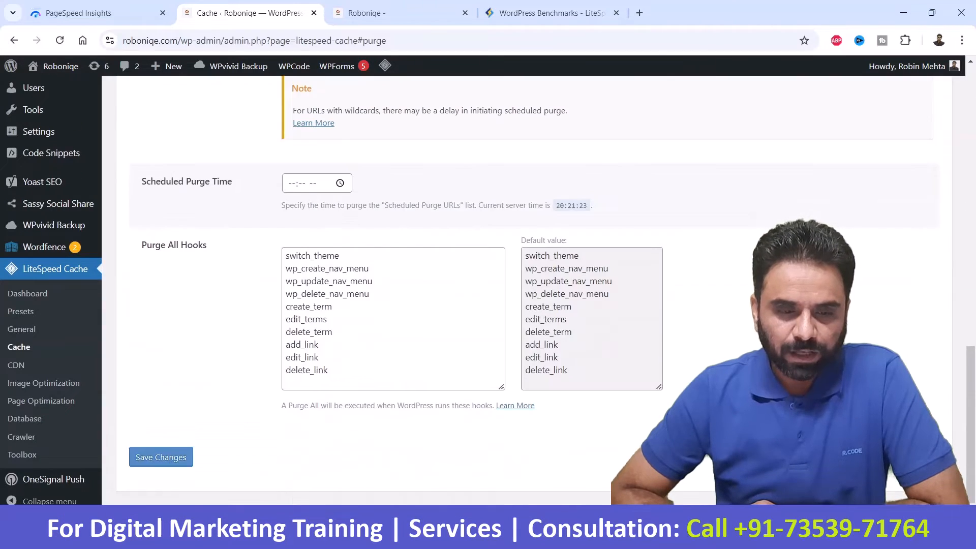
triple_click(174, 245)
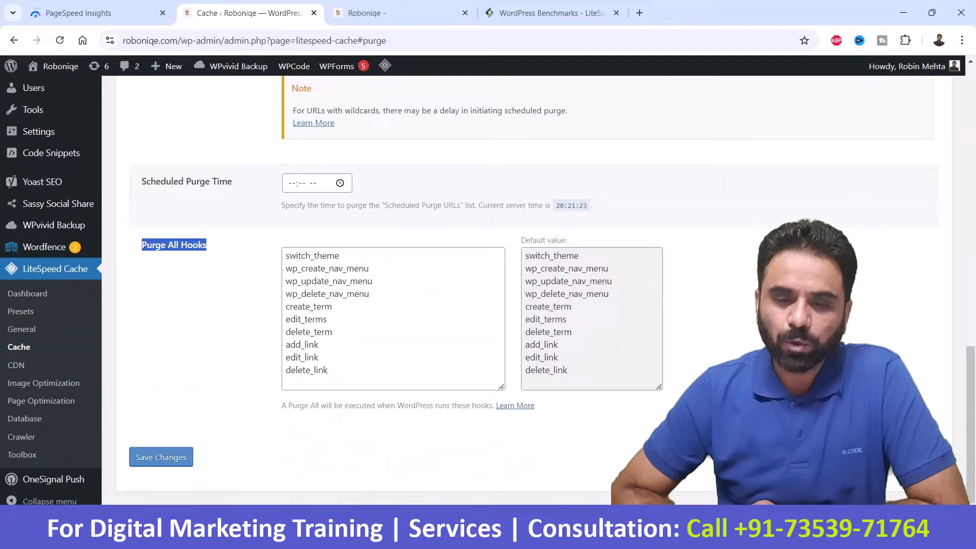
drag(335, 372, 285, 255)
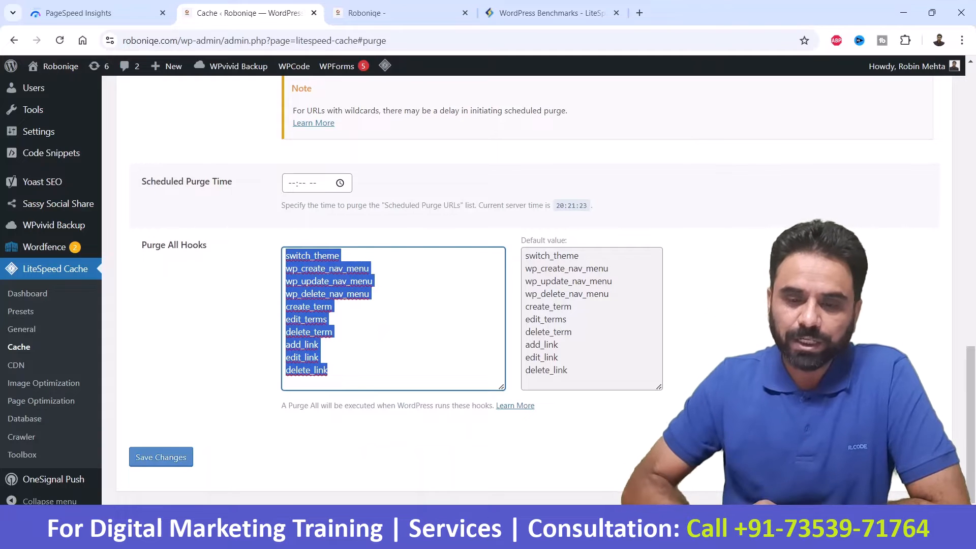
scroll(534, 290, up, 14)
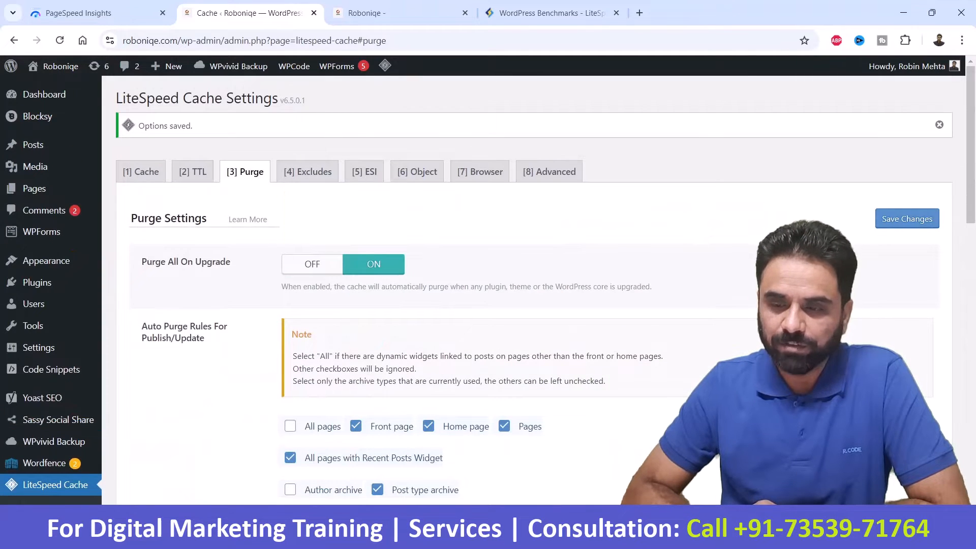
click(908, 219)
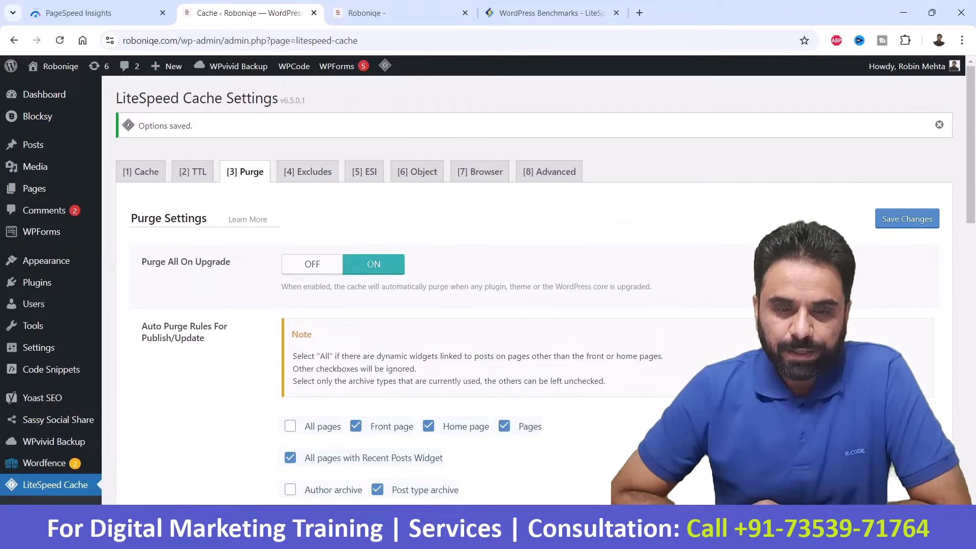
Open the Excludes settings and examine the Do Not Cache options for URIs, query strings, categories, tags, cookies and user agents
click(308, 172)
scroll(534, 290, down, 3)
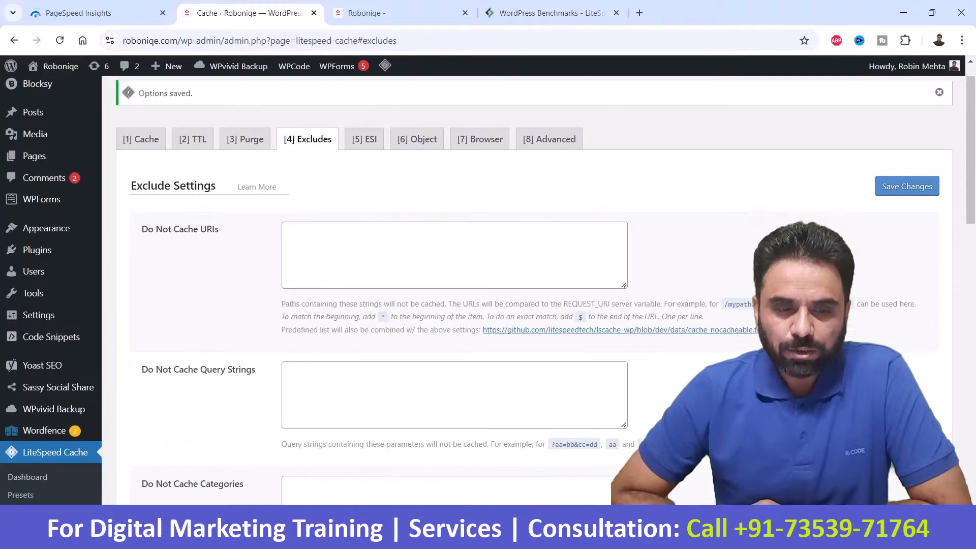
scroll(534, 289, down, 9)
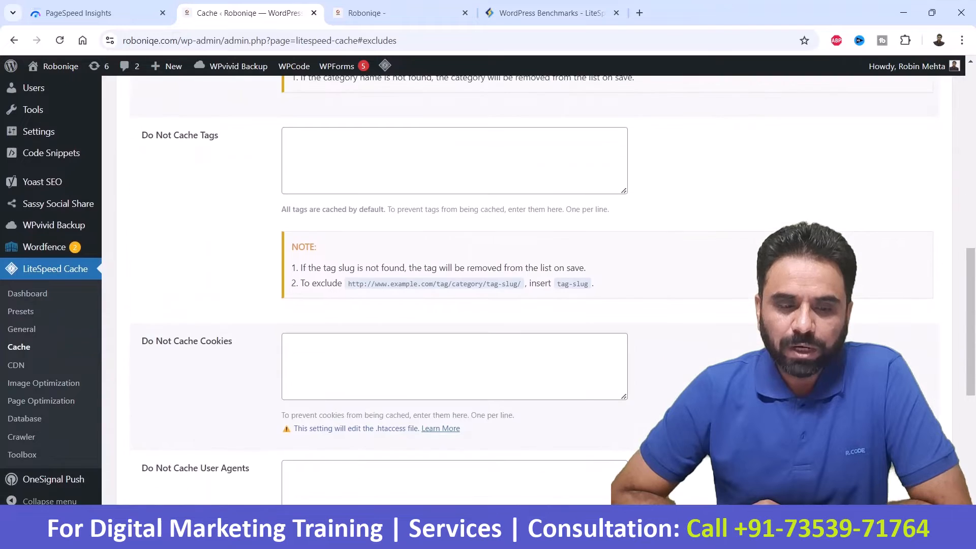
scroll(534, 290, down, 2)
scroll(534, 290, up, 14)
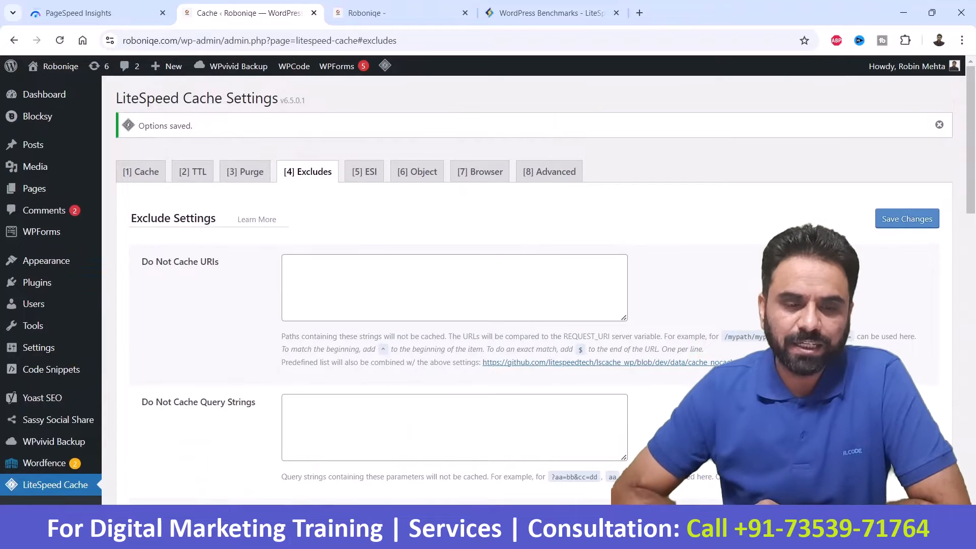
drag(169, 261, 214, 261)
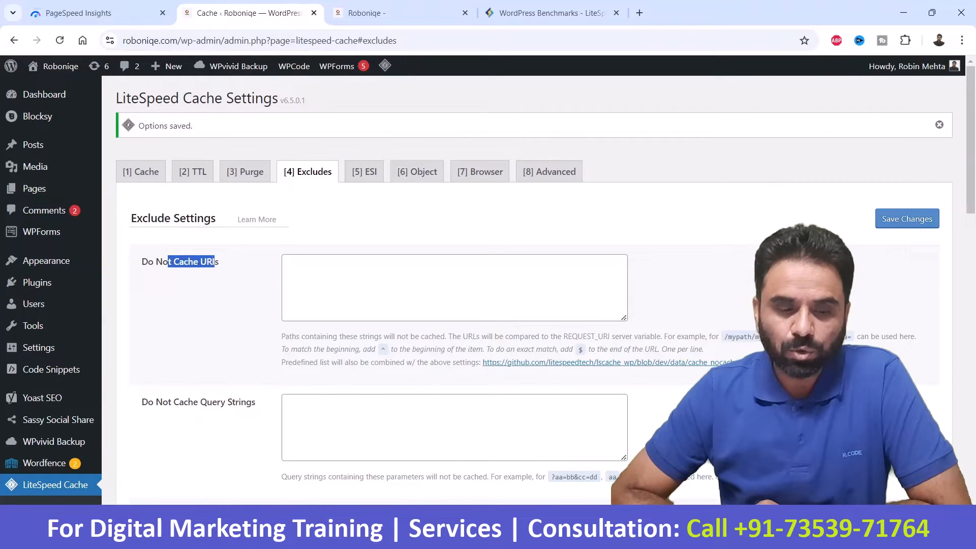
drag(207, 402, 251, 402)
scroll(251, 402, down, 5)
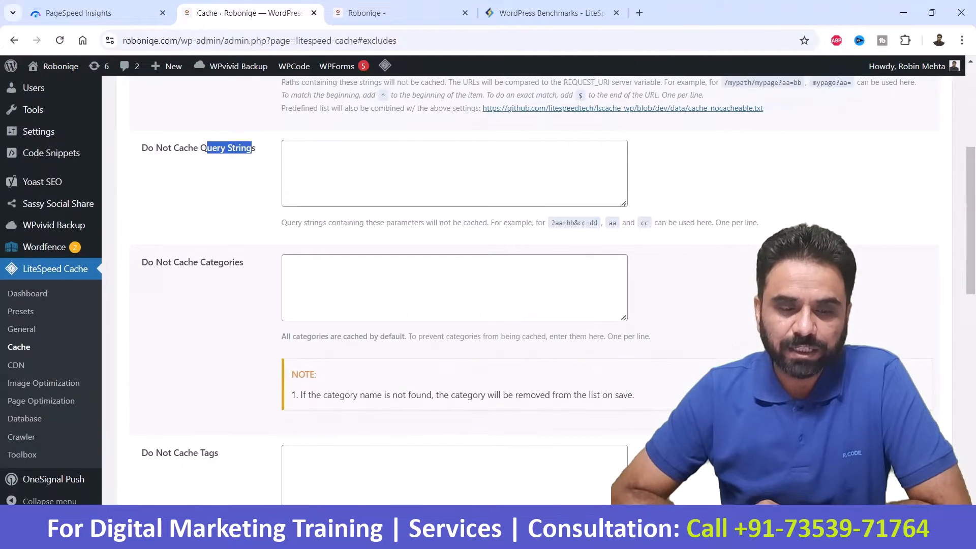
drag(166, 262, 244, 261)
scroll(244, 261, down, 4)
drag(173, 260, 220, 261)
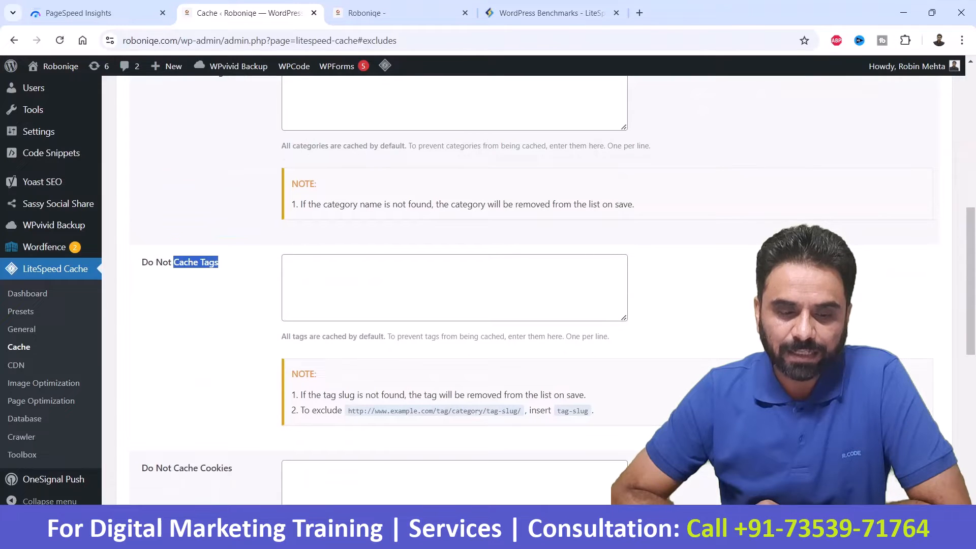
scroll(220, 260, down, 6)
scroll(458, 285, down, 3)
Open the ESI settings and read what Edge Side Includes, Enable ESI and Cache Admin Bar do
scroll(458, 285, up, 18)
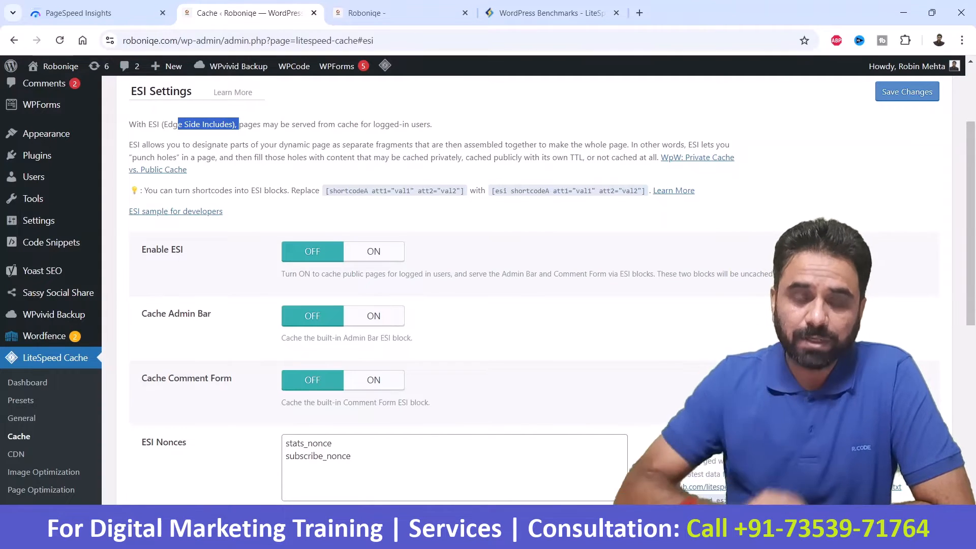
drag(282, 274, 468, 273)
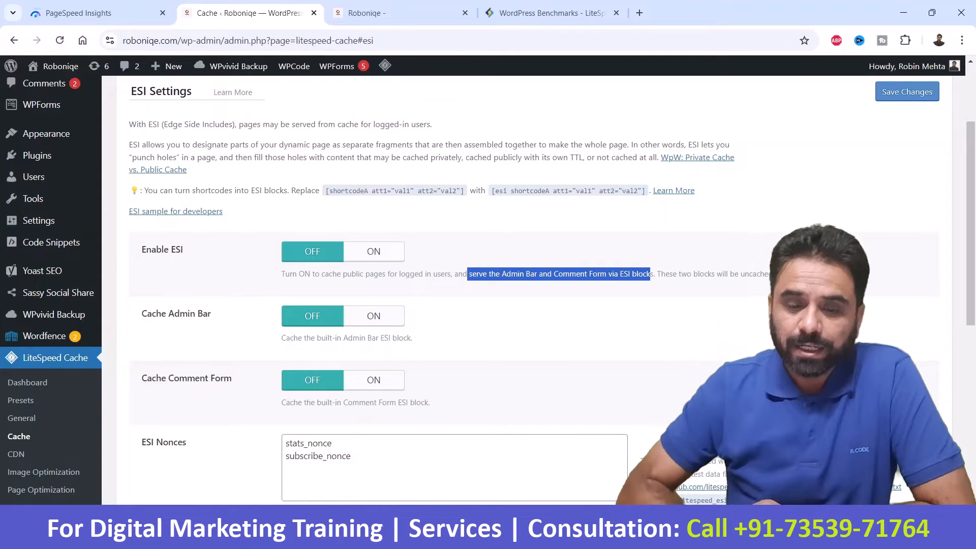
click(467, 274)
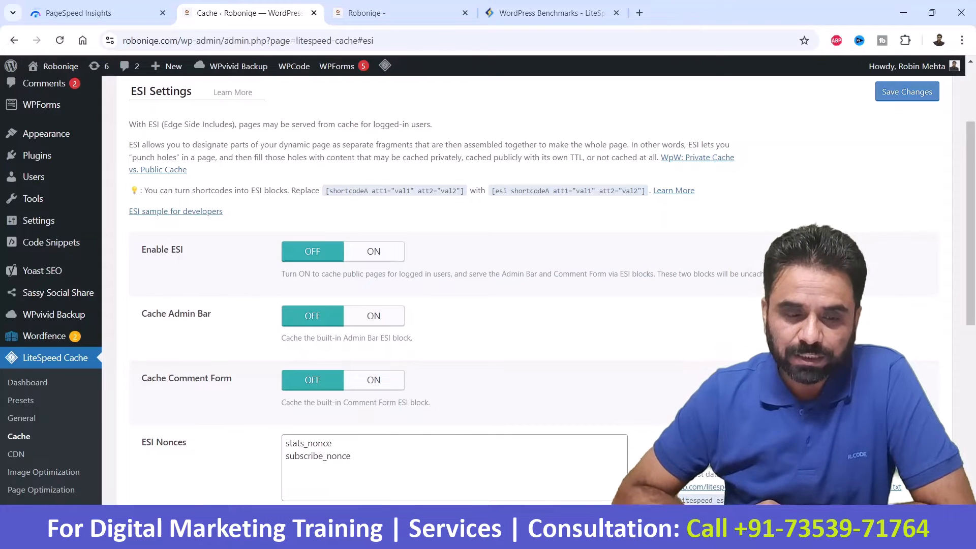
drag(147, 314, 211, 314)
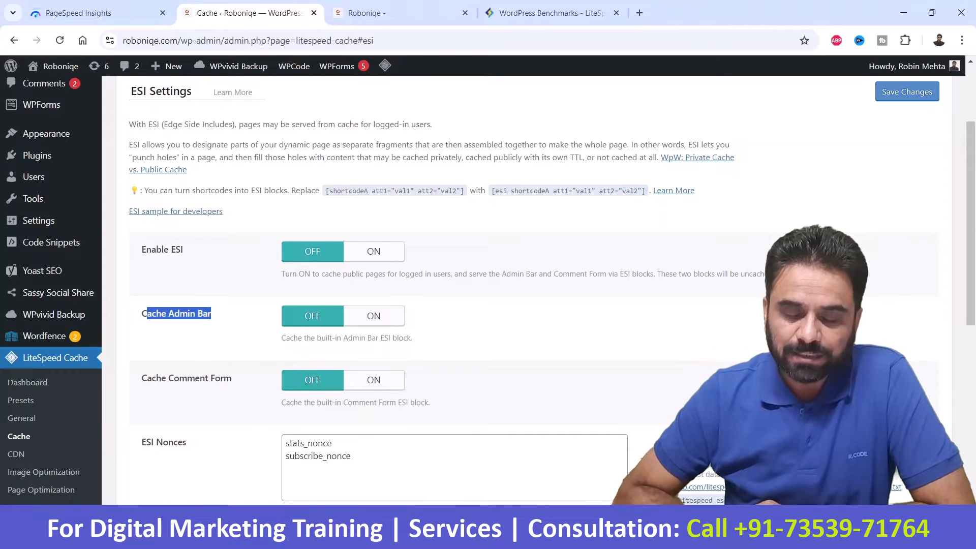
scroll(488, 284, down, 8)
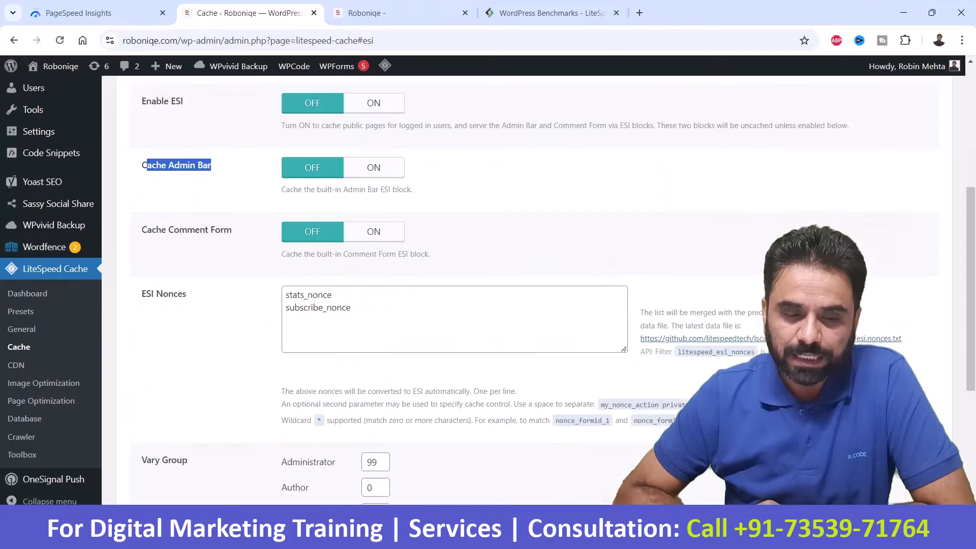
scroll(488, 285, up, 10)
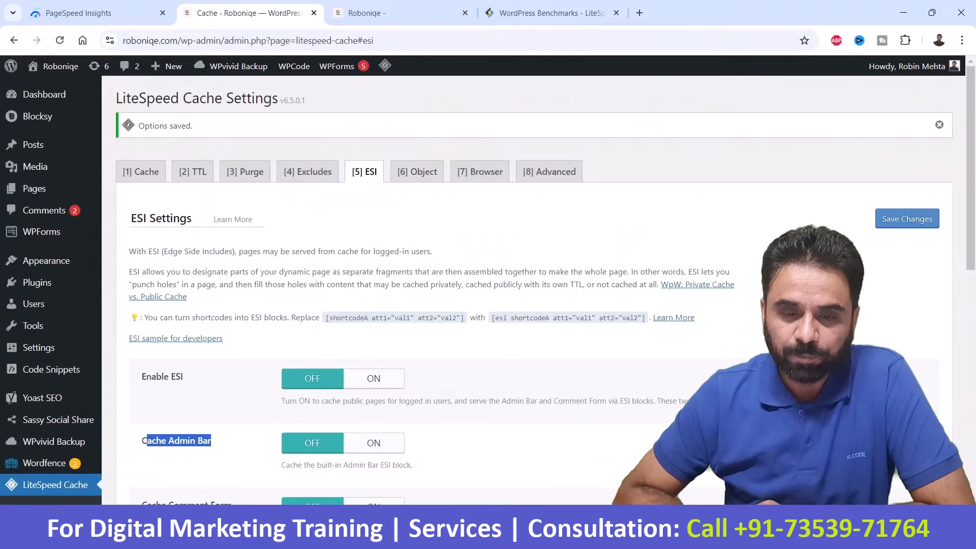
Open the Object Cache settings, try Memcached as the method, and set it back to Redis
click(417, 172)
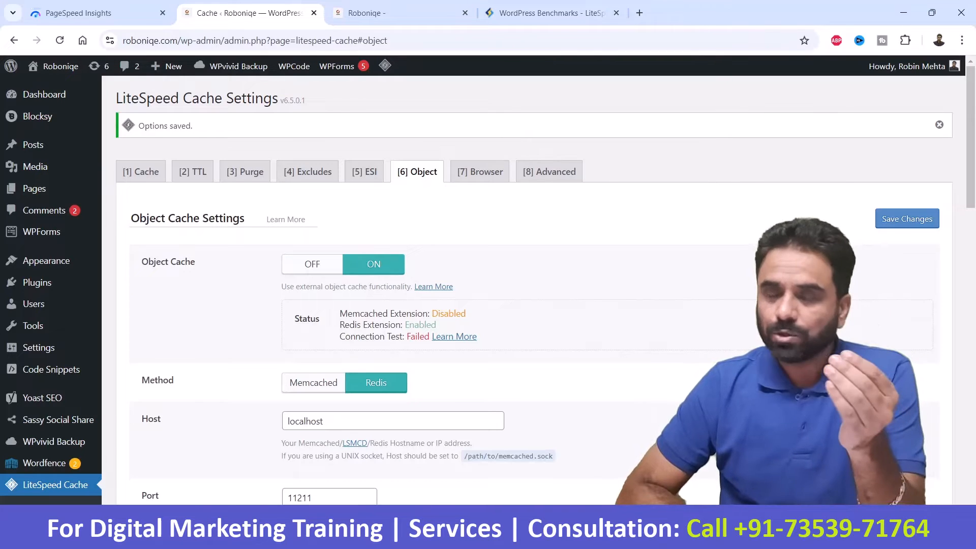
click(313, 383)
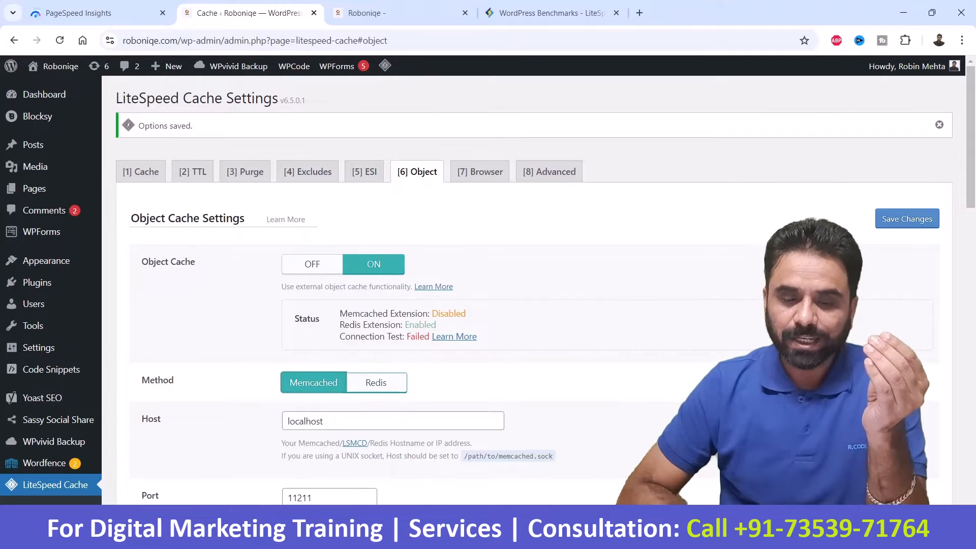
click(376, 383)
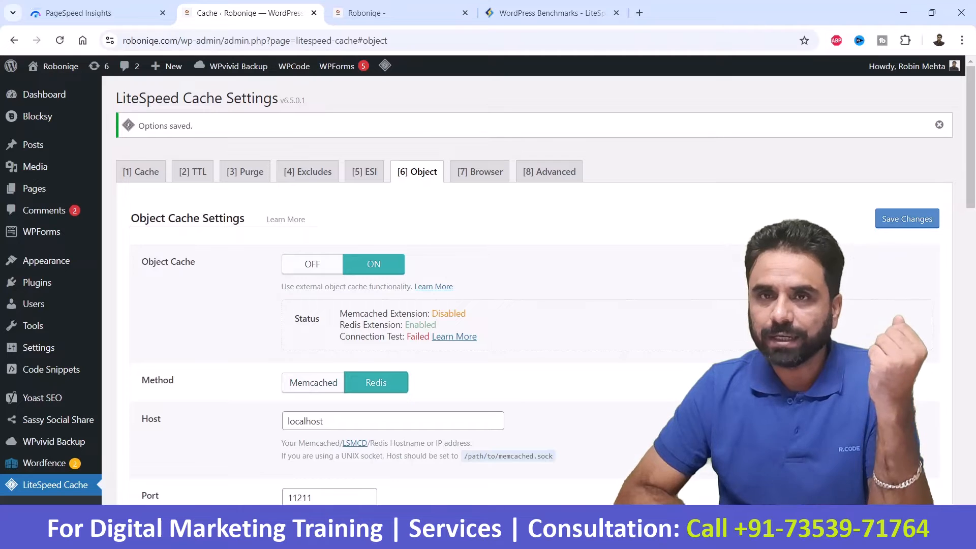
Examine the remaining object cache options, from host and port down to Persistent Connection and Cache WP-Admin
scroll(509, 280, down, 5)
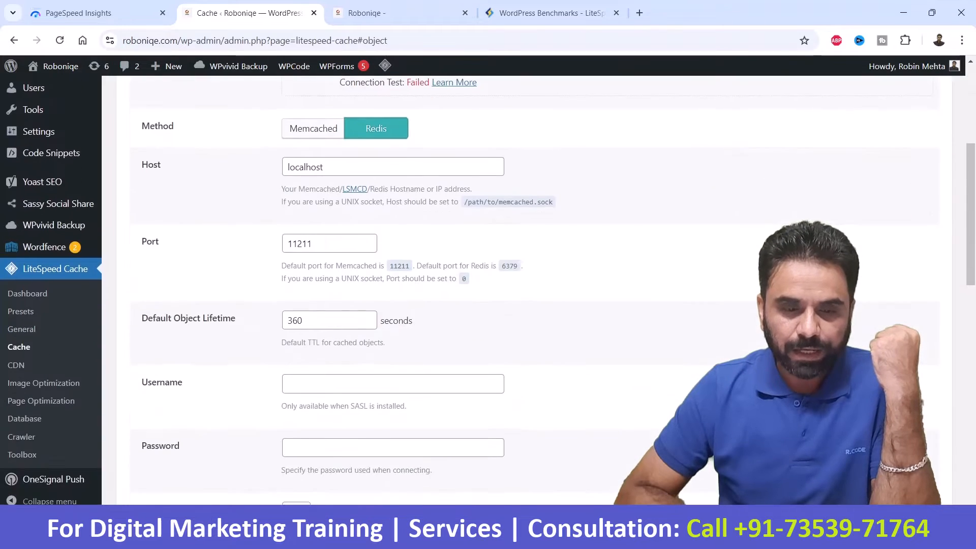
scroll(508, 280, down, 4)
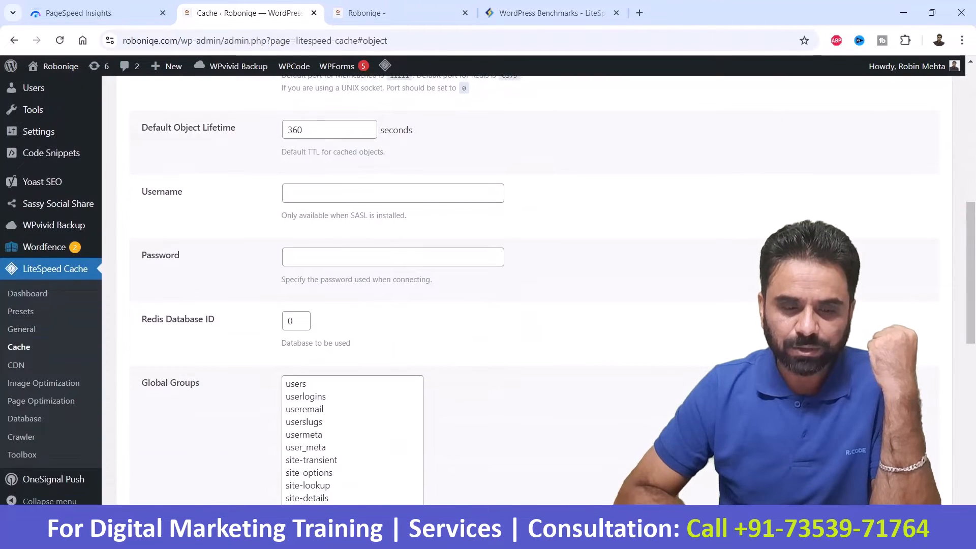
scroll(509, 280, down, 9)
scroll(509, 279, down, 1)
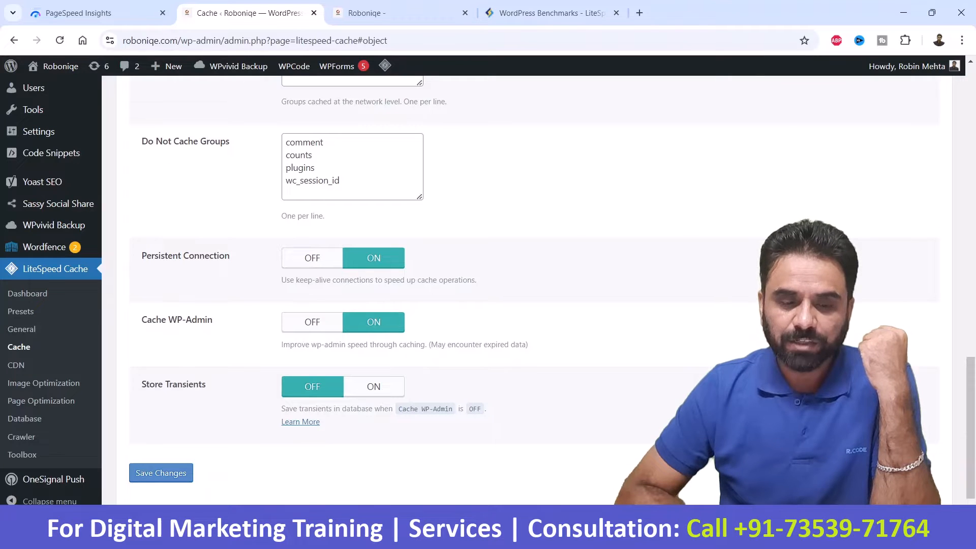
triple_click(176, 320)
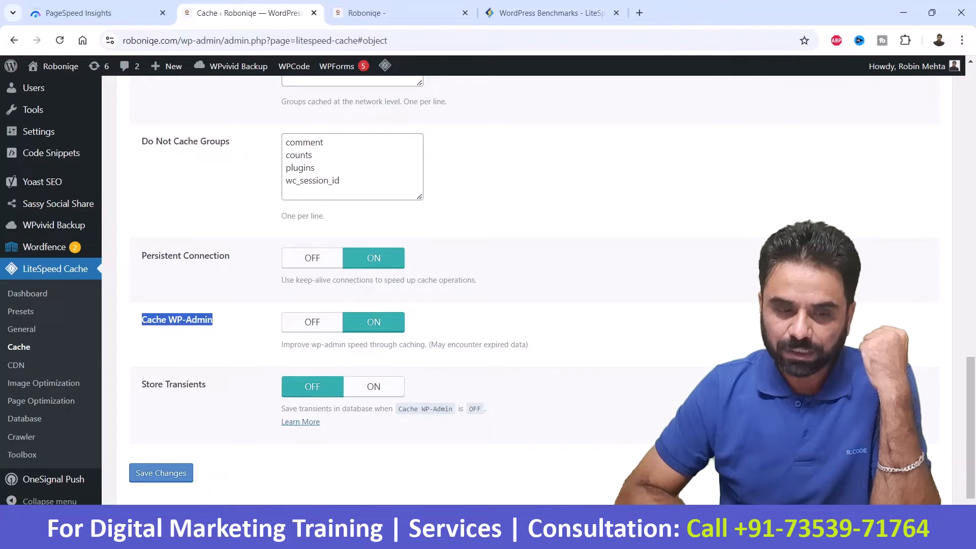
drag(147, 256, 220, 256)
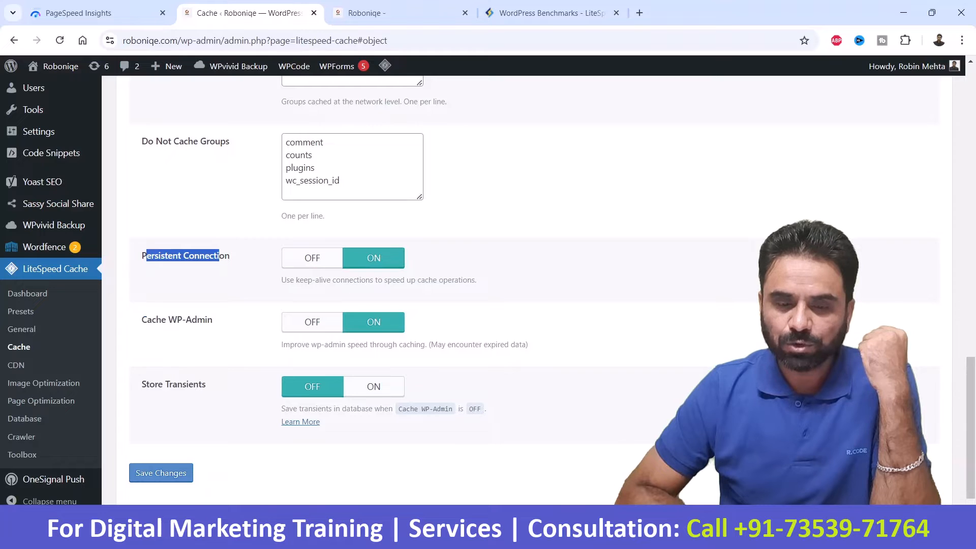
Save the object cache settings and read the Browser Cache description in the Browser settings
click(161, 473)
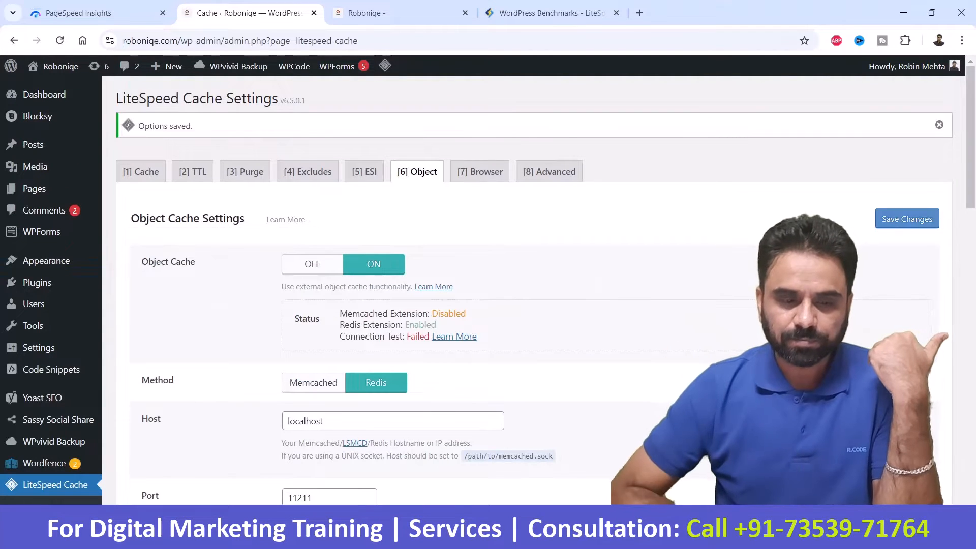
click(480, 171)
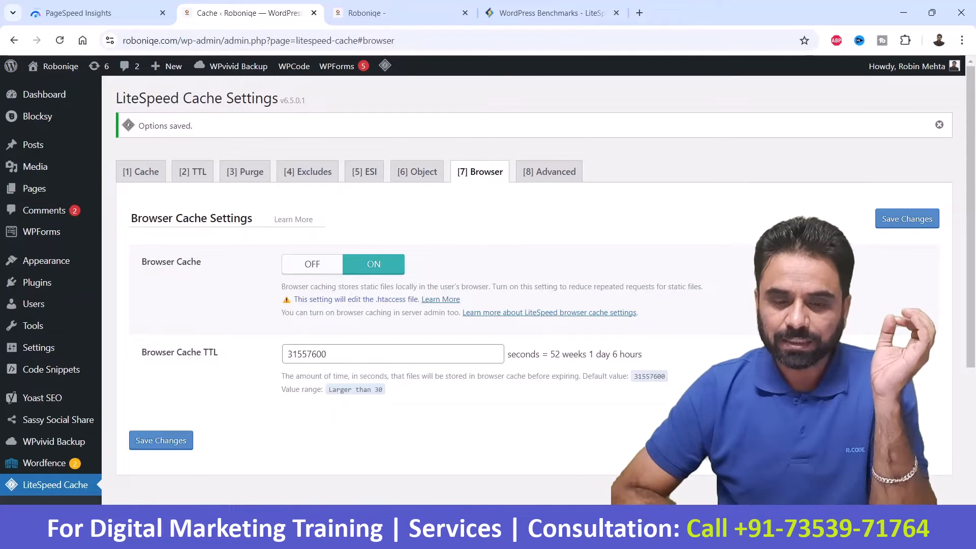
drag(364, 286, 426, 286)
drag(306, 287, 489, 286)
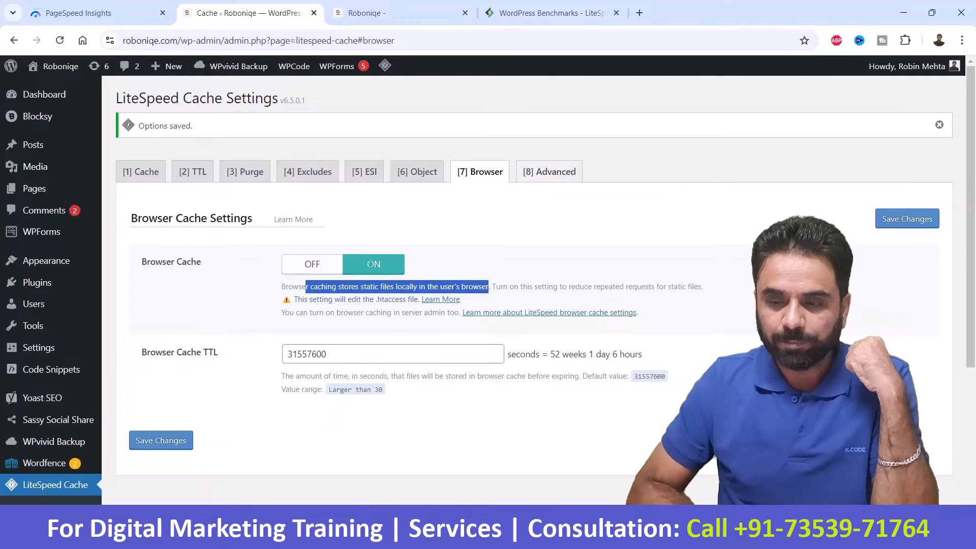
In the Advanced cache settings, turn Improve HTTP/HTTPS Compatibility on and review the Instant Click option
click(567, 173)
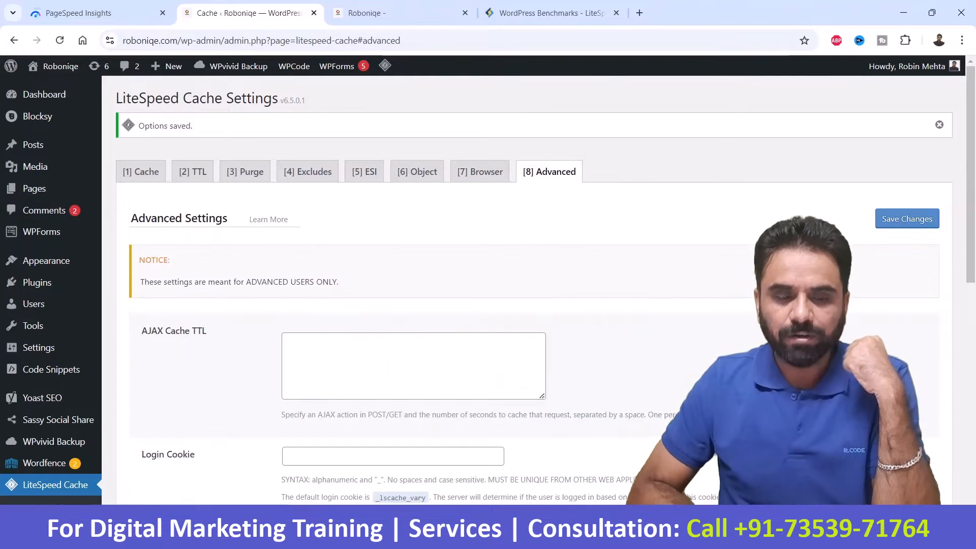
scroll(567, 173, down, 3)
scroll(534, 285, down, 5)
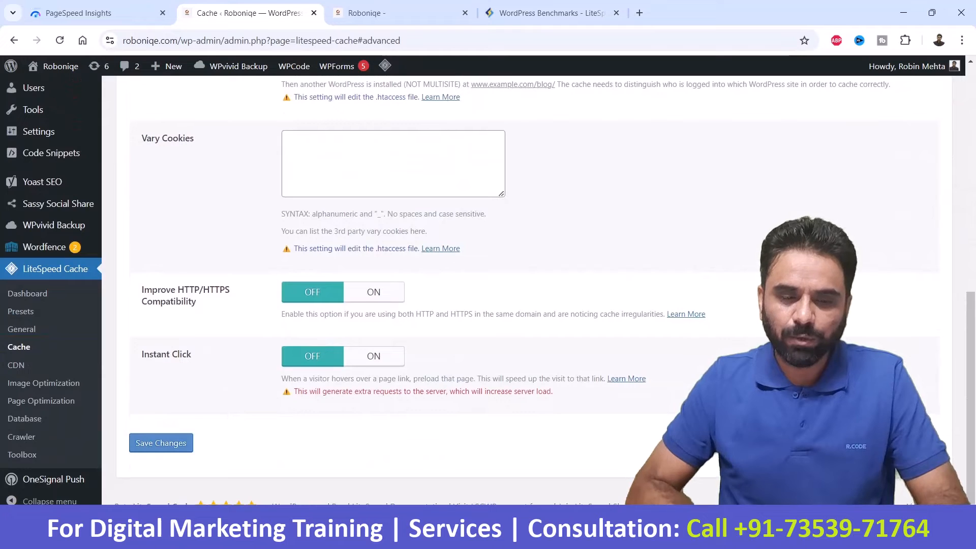
scroll(534, 290, up, 6)
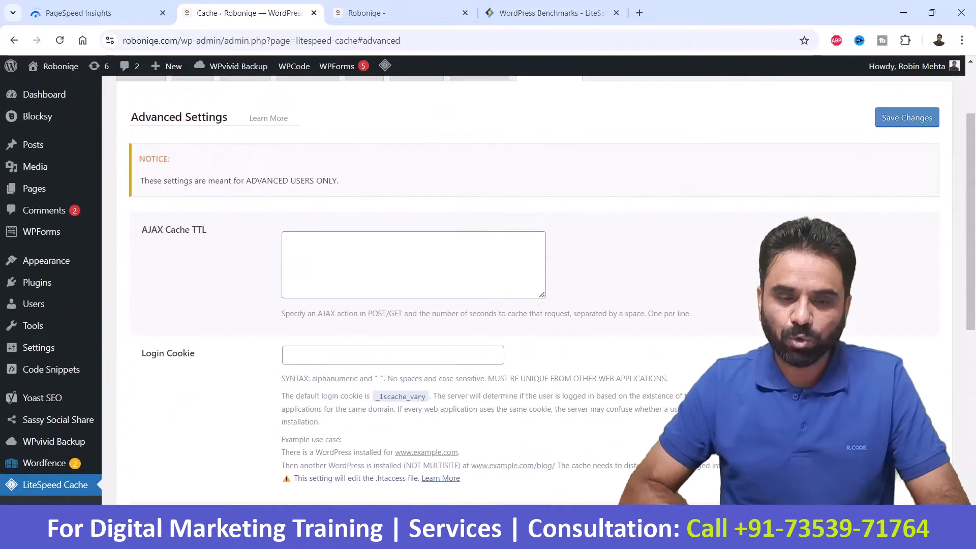
scroll(534, 290, down, 4)
scroll(534, 290, down, 3)
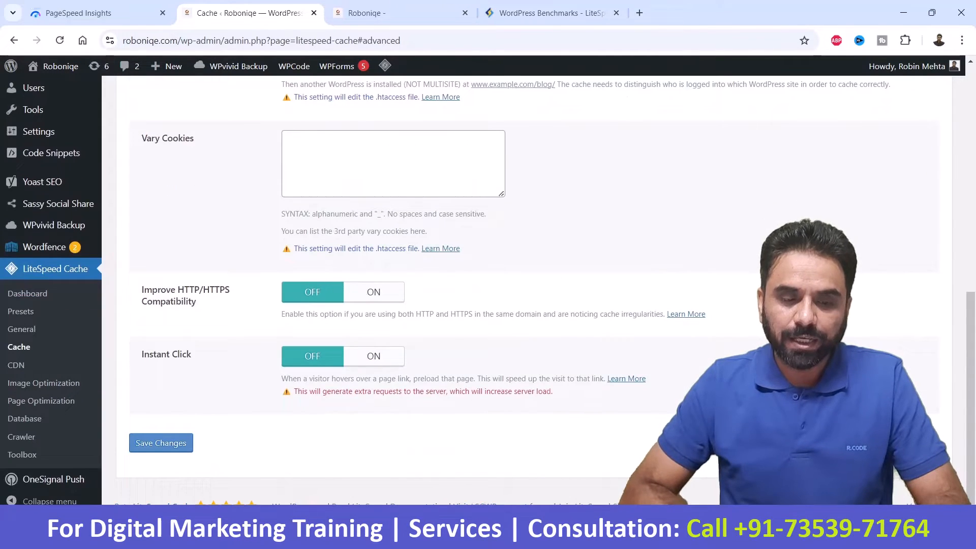
mouse_move(142, 289)
mouse_down()
mouse_move(196, 302)
mouse_move(142, 289)
mouse_up()
click(196, 302)
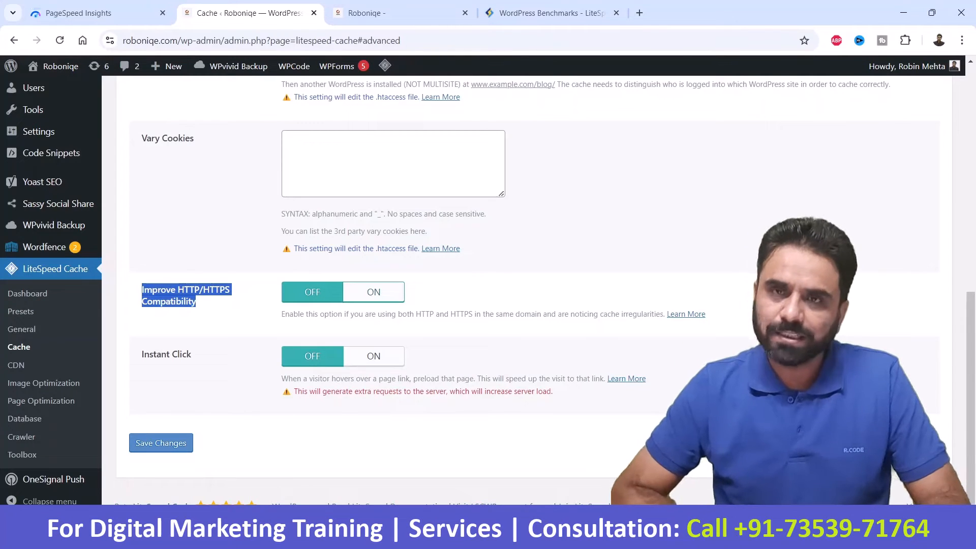
click(374, 292)
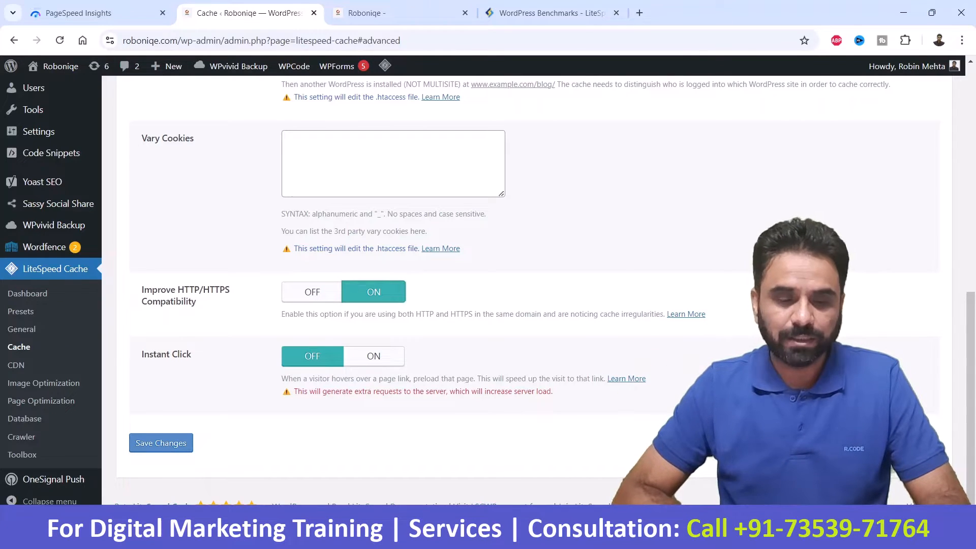
drag(142, 354, 191, 355)
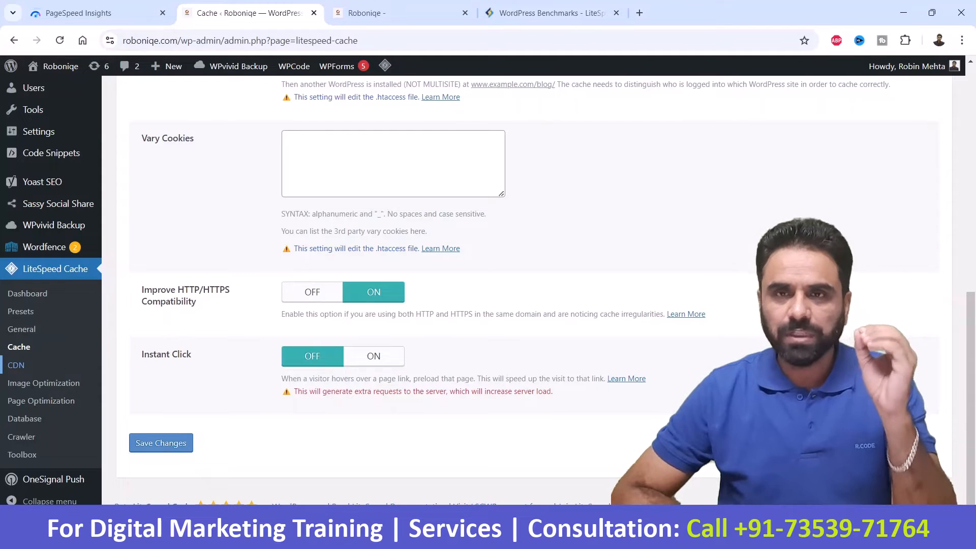
Open the CDN settings and examine the QUIC.cloud CDN, CDN mapping and Cloudflare API options
click(16, 365)
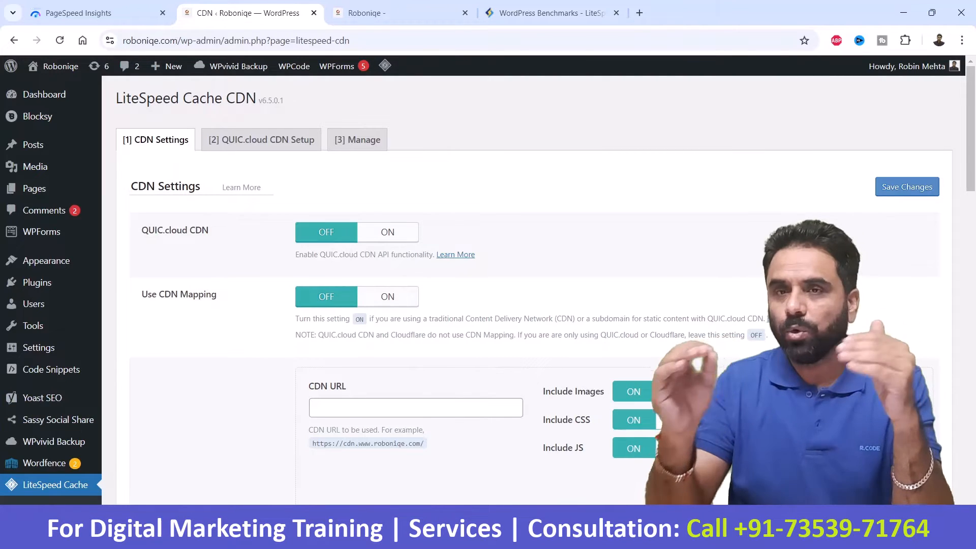
scroll(508, 289, down, 15)
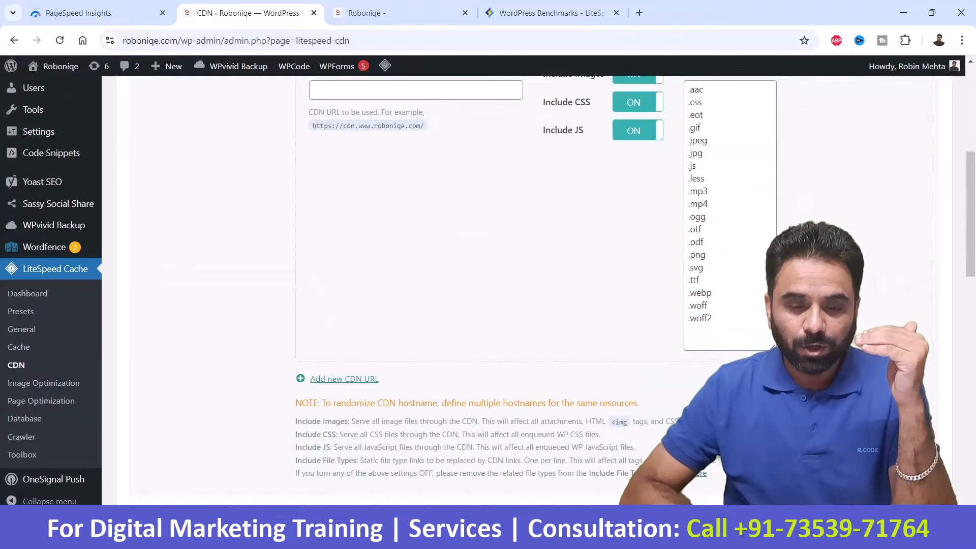
scroll(508, 289, down, 5)
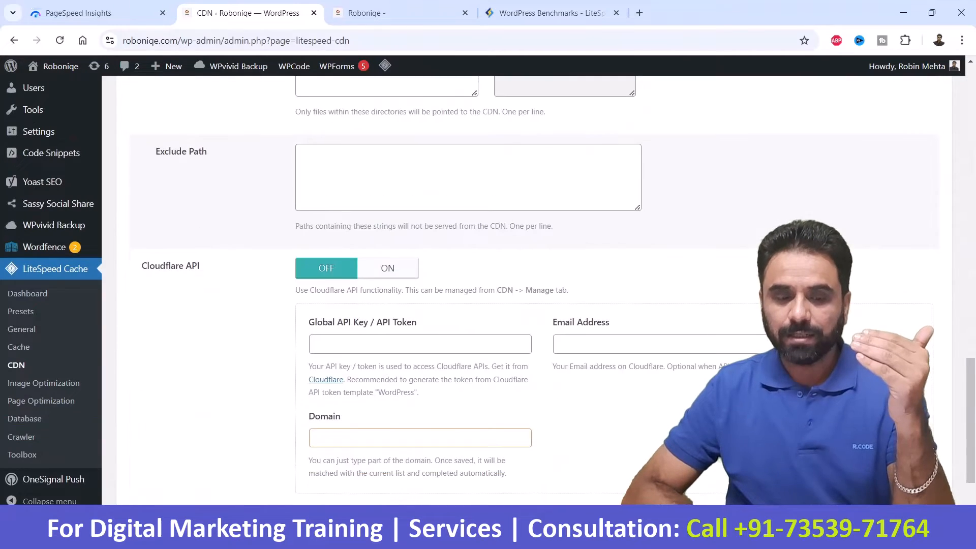
drag(199, 266, 147, 265)
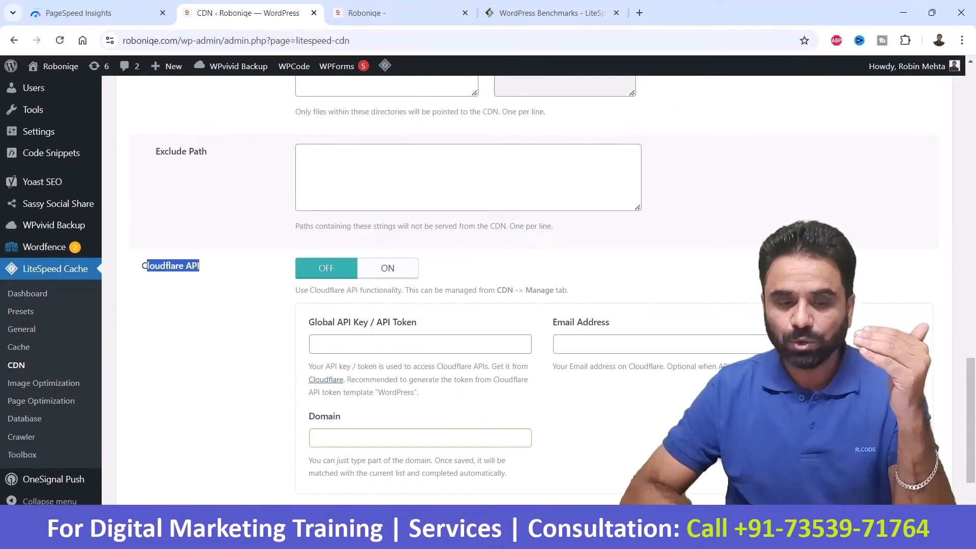
scroll(509, 290, down, 2)
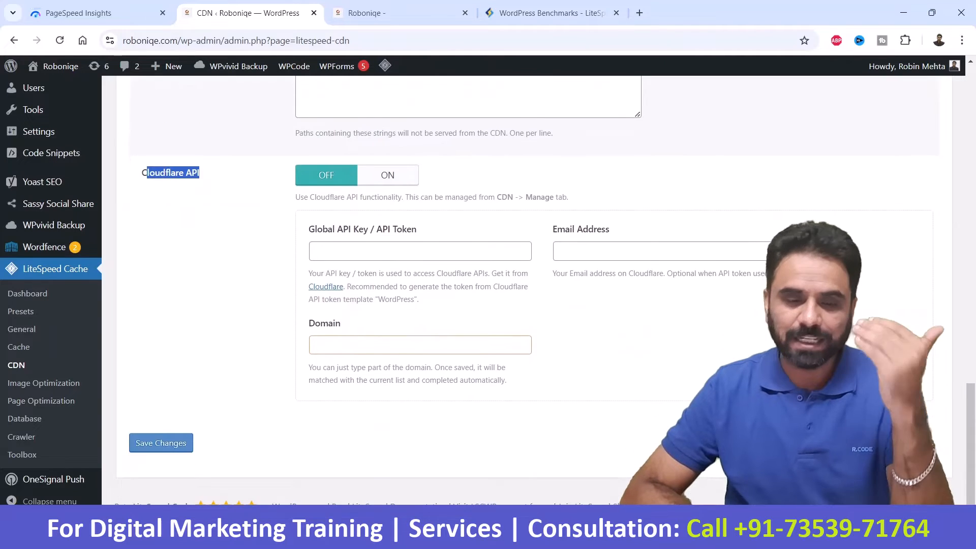
scroll(509, 290, up, 10)
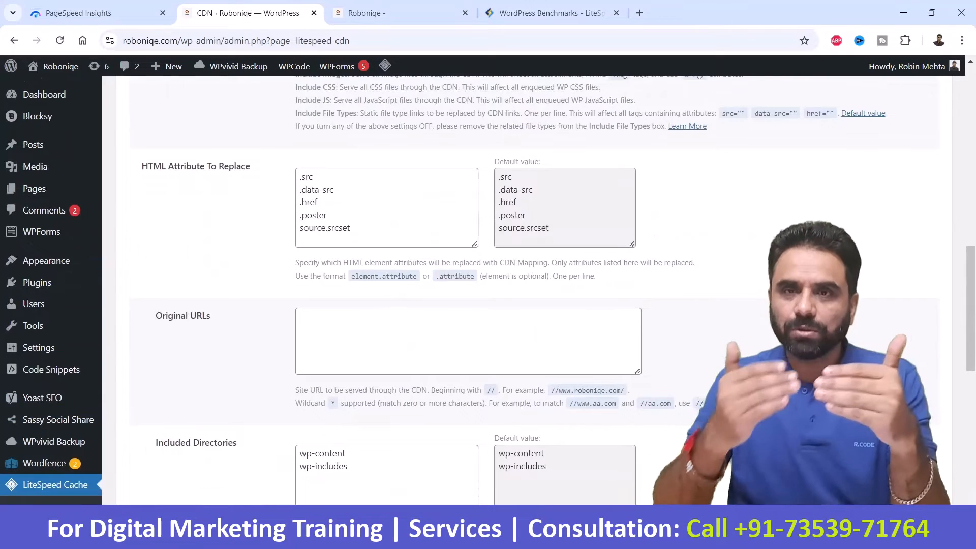
scroll(508, 290, up, 6)
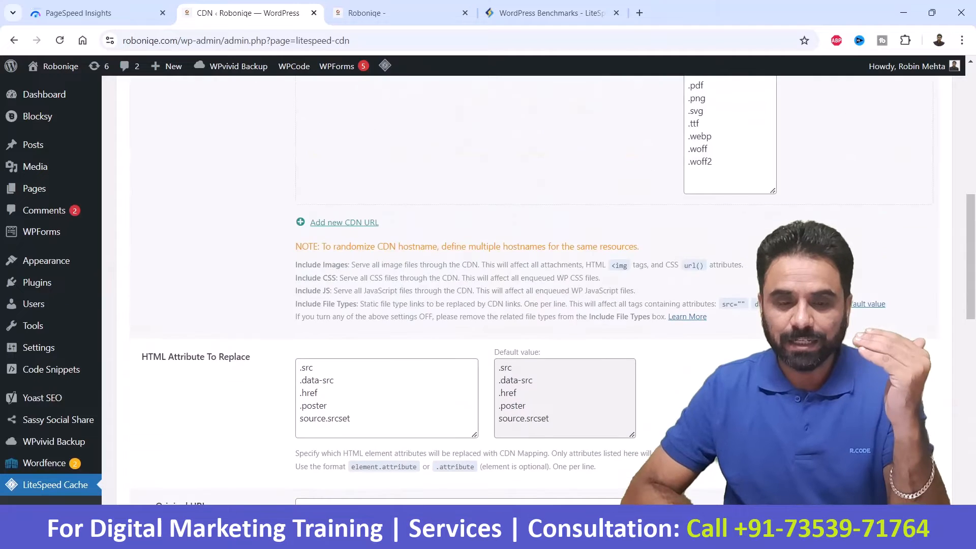
scroll(508, 289, up, 4)
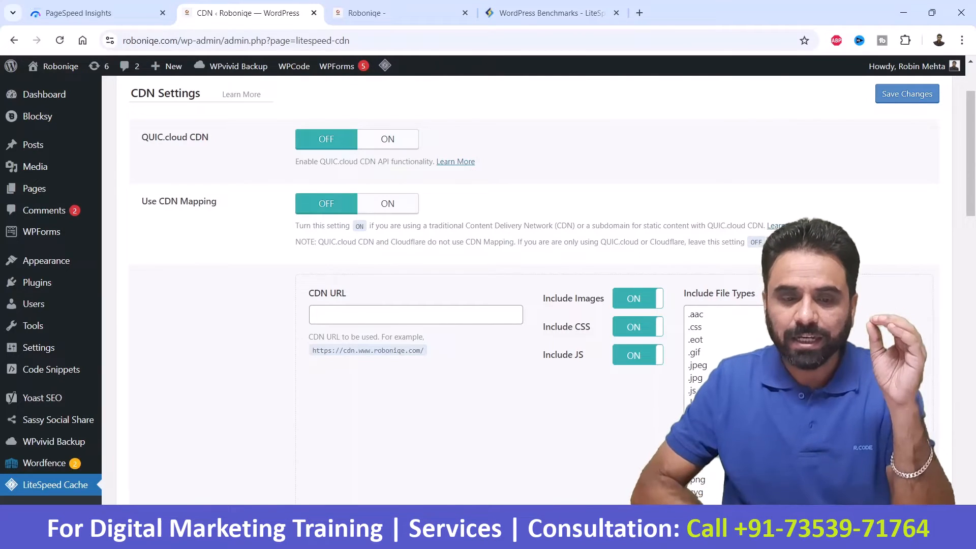
scroll(539, 284, up, 1)
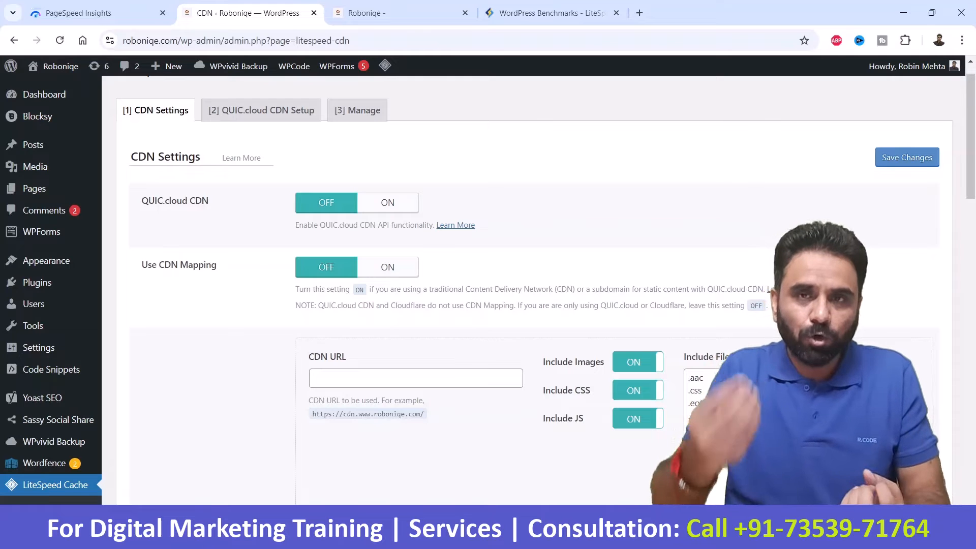
scroll(509, 290, down, 20)
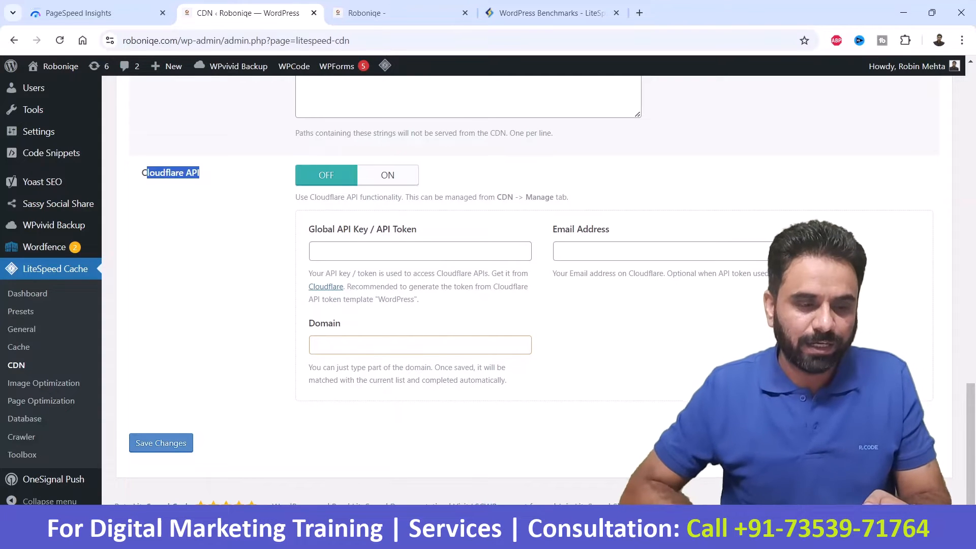
Open Image Optimization, look over its summary, and review Optimize Original Images and Remove Original Backups in its settings
click(43, 383)
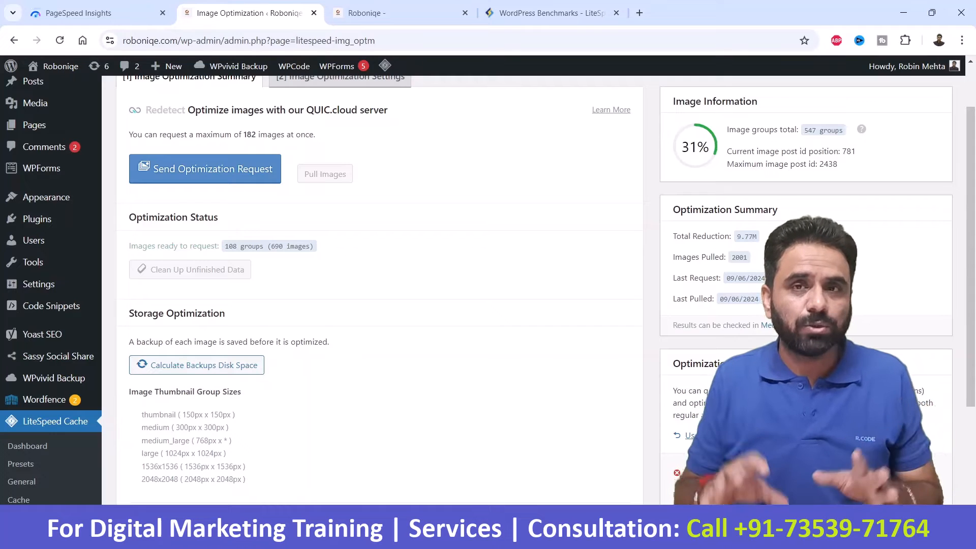
scroll(51, 371, up, 1)
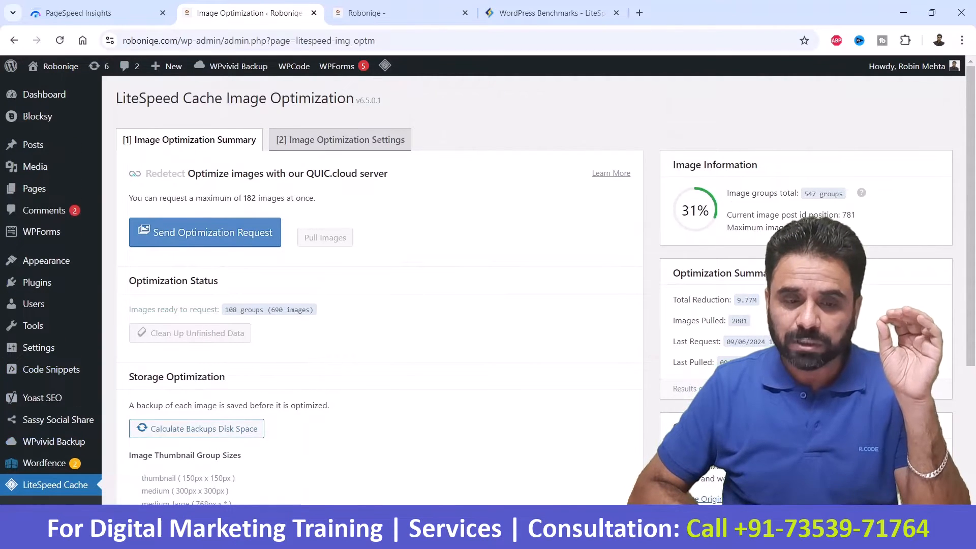
click(340, 140)
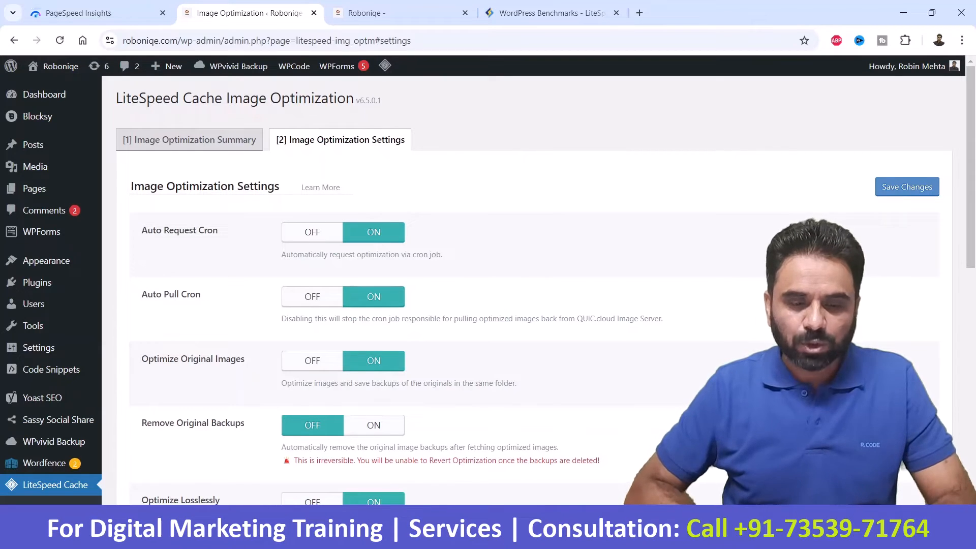
drag(178, 359, 218, 359)
scroll(488, 280, down, 3)
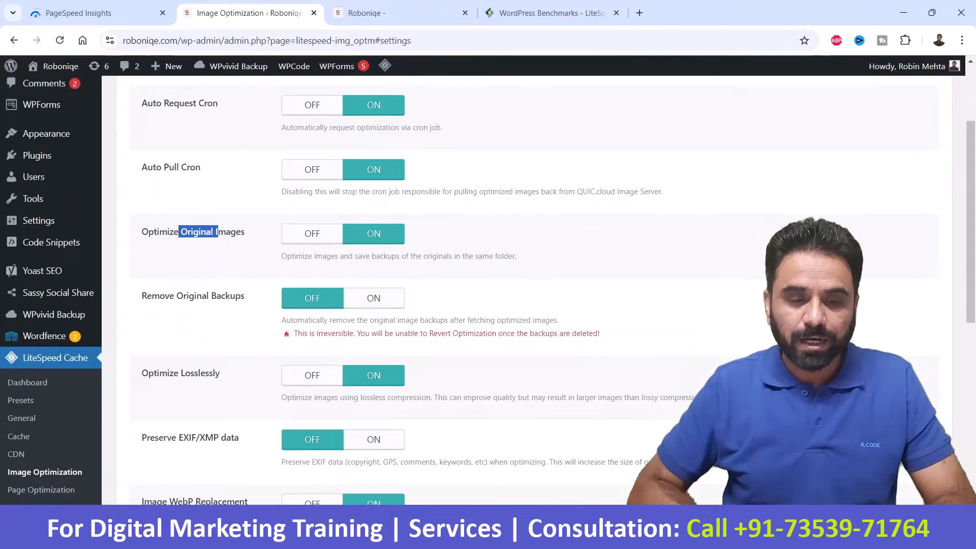
drag(136, 296, 240, 296)
click(241, 297)
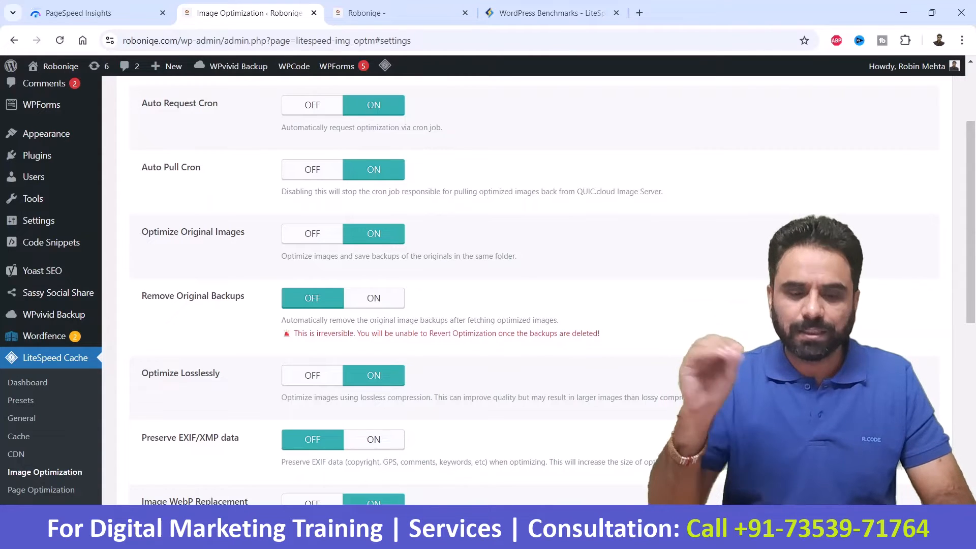
Examine the Optimize Losslessly and Preserve EXIF/XMP data options and read the note on optimized file size
scroll(527, 290, down, 2)
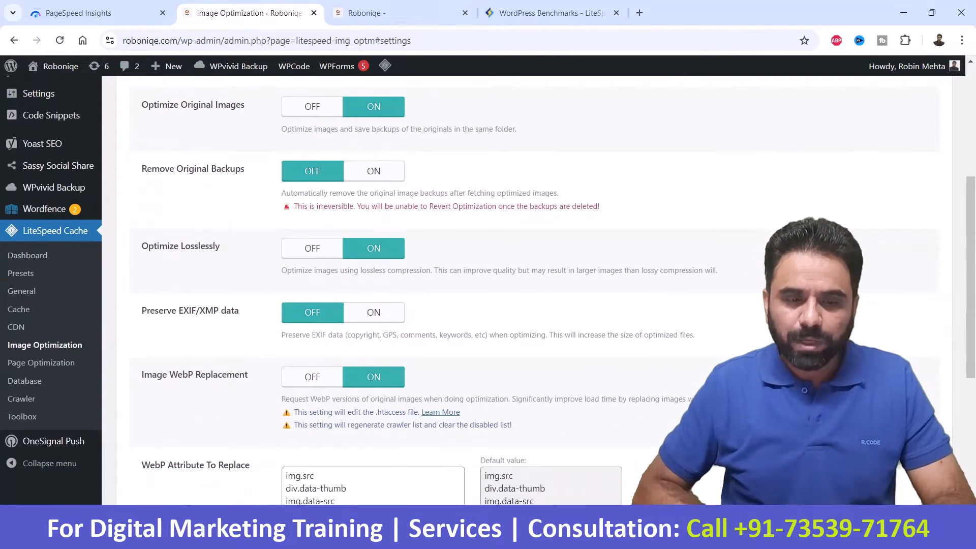
drag(148, 246, 214, 246)
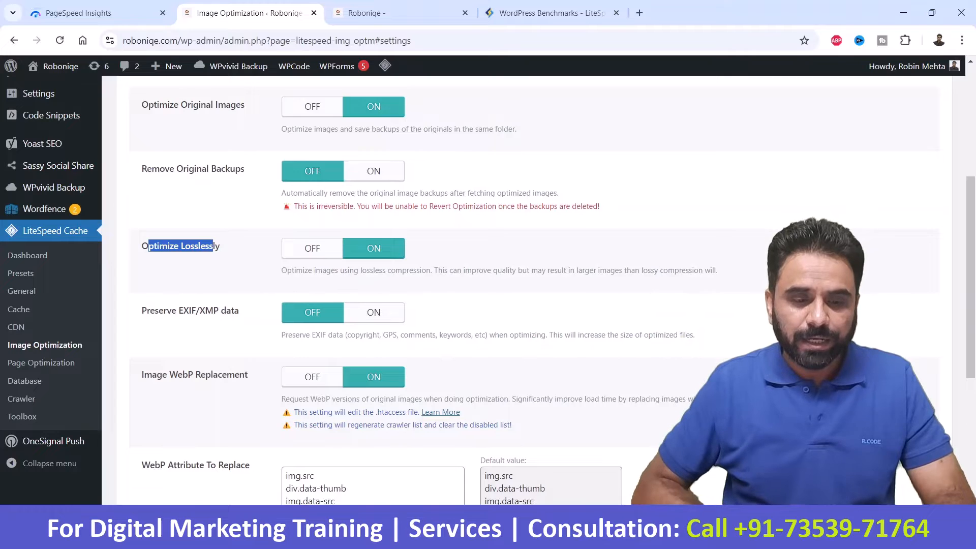
scroll(488, 290, down, 3)
drag(154, 184, 239, 184)
click(247, 206)
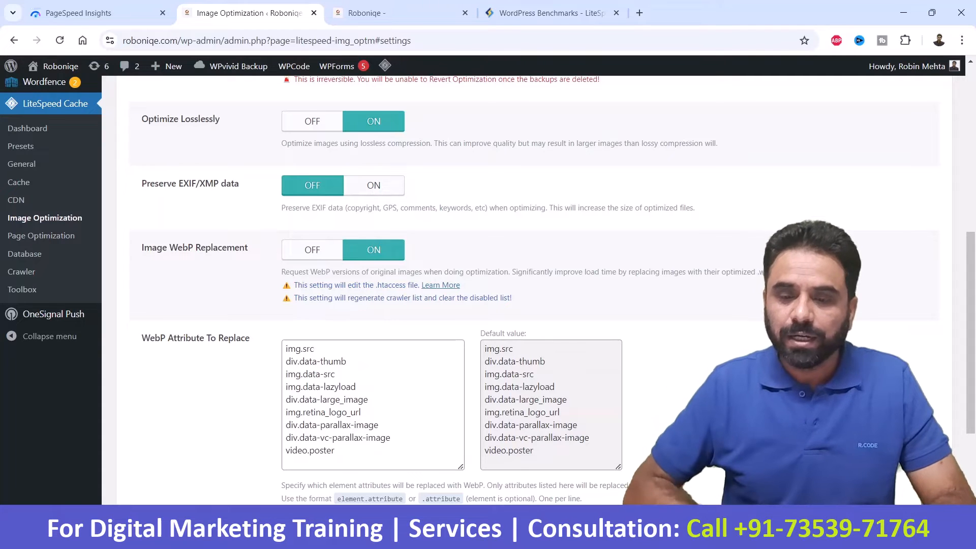
drag(577, 208, 694, 208)
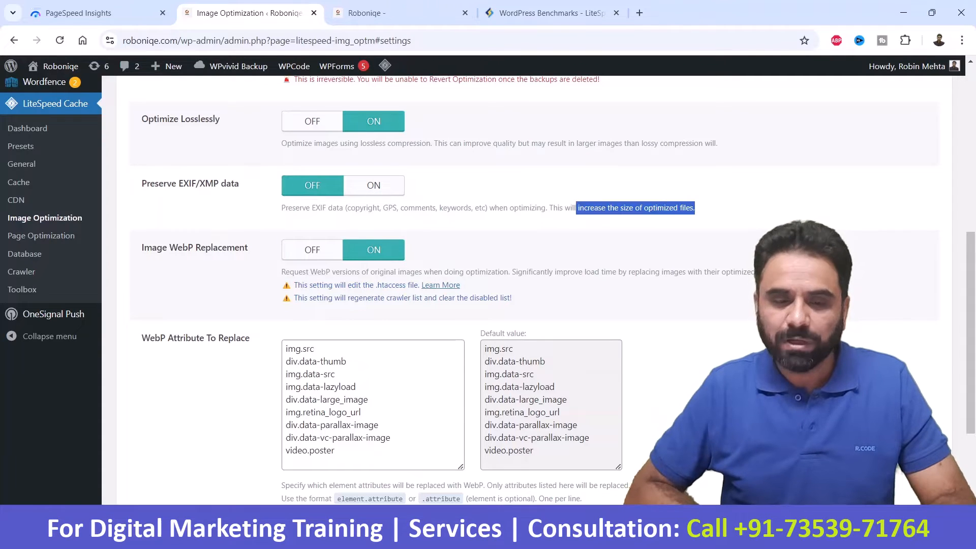
drag(285, 208, 339, 208)
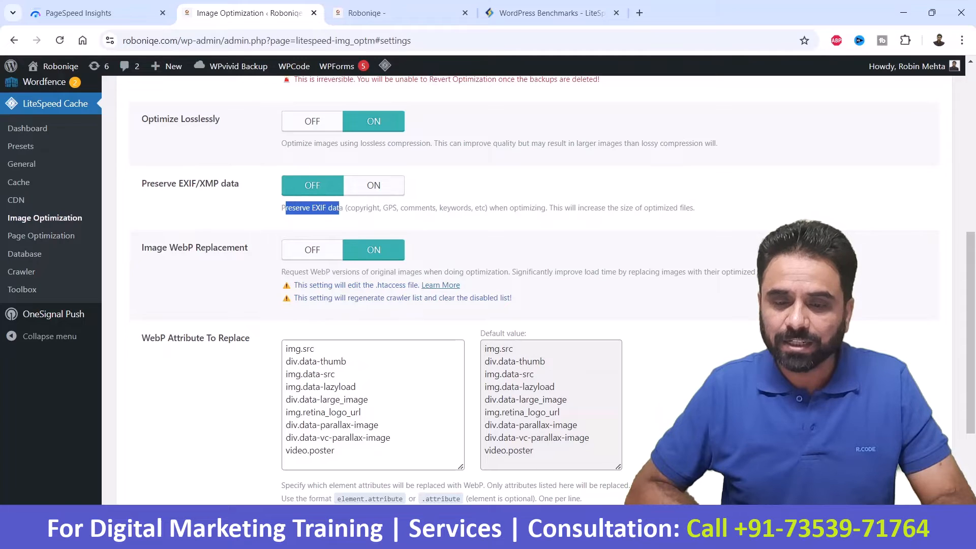
drag(514, 208, 694, 208)
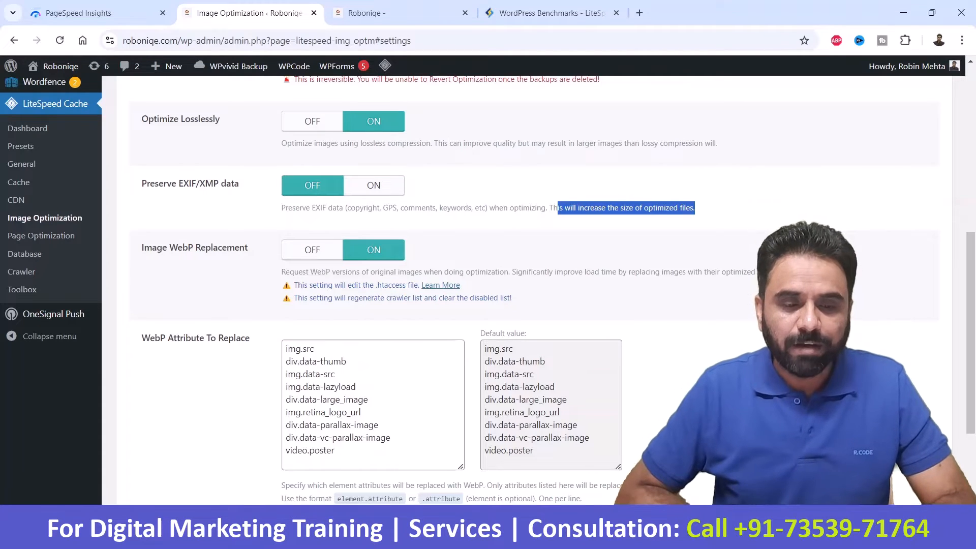
Examine the Image WebP Replacement option and the list of attributes under WebP Attribute To Replace
drag(152, 248, 240, 247)
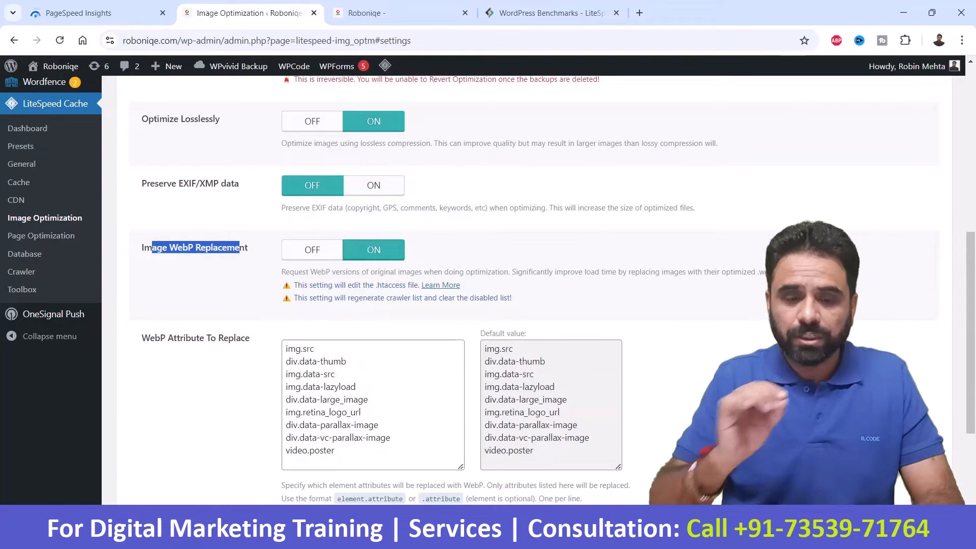
scroll(489, 279, down, 3)
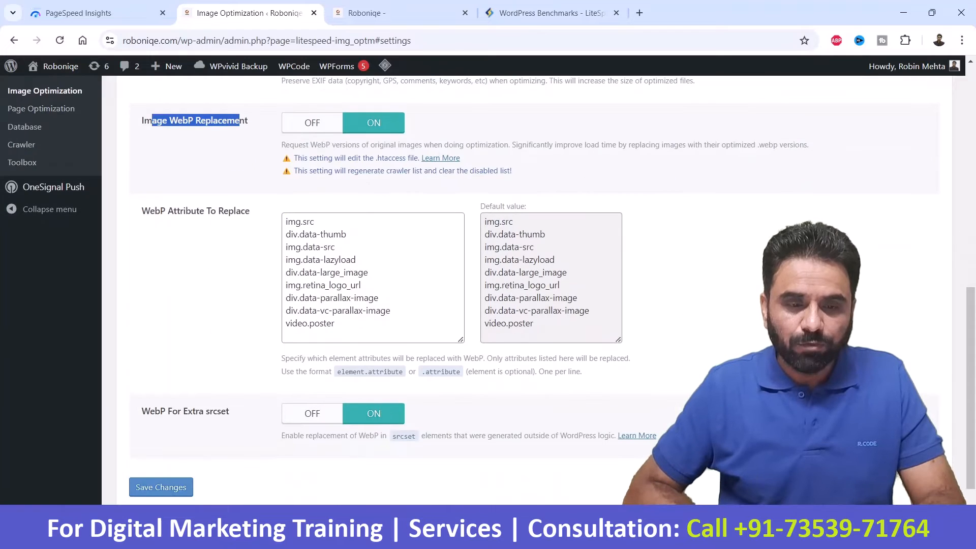
drag(154, 211, 250, 211)
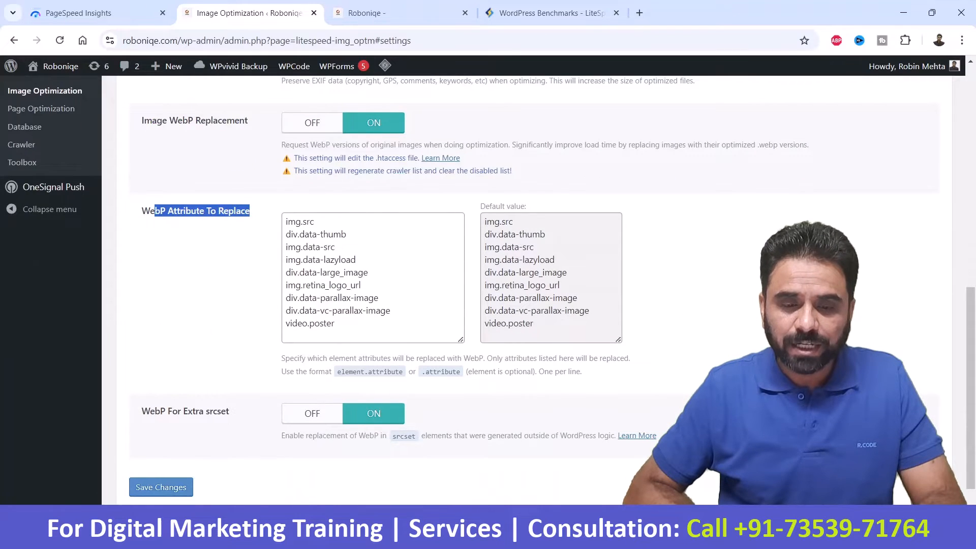
drag(338, 325, 285, 221)
click(255, 254)
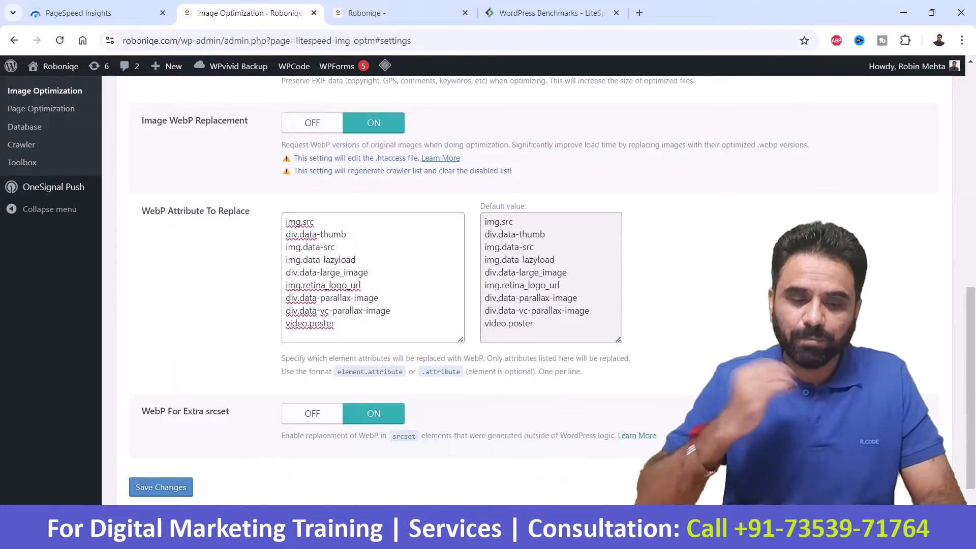
Review the WebP For Extra srcset option and save the Image Optimization settings
scroll(488, 291, down, 1)
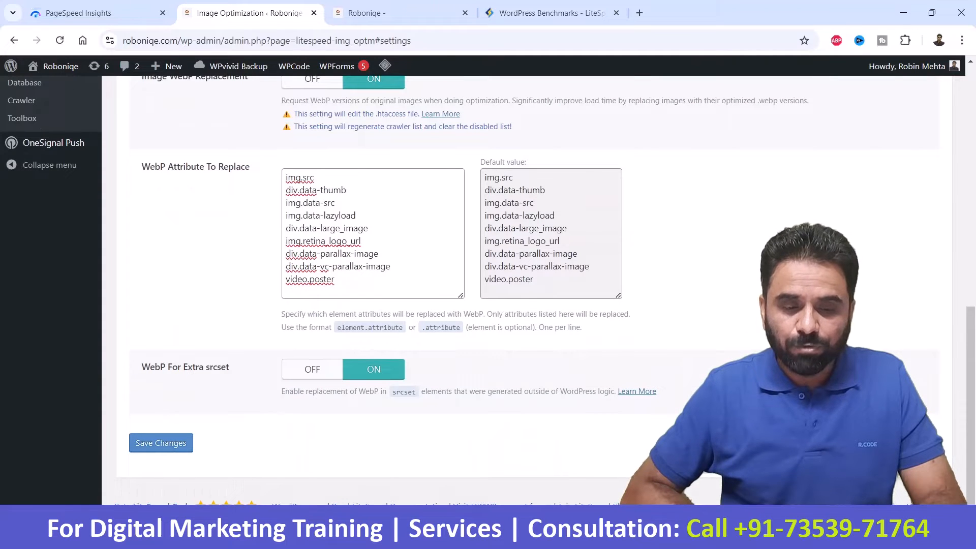
drag(142, 368, 229, 367)
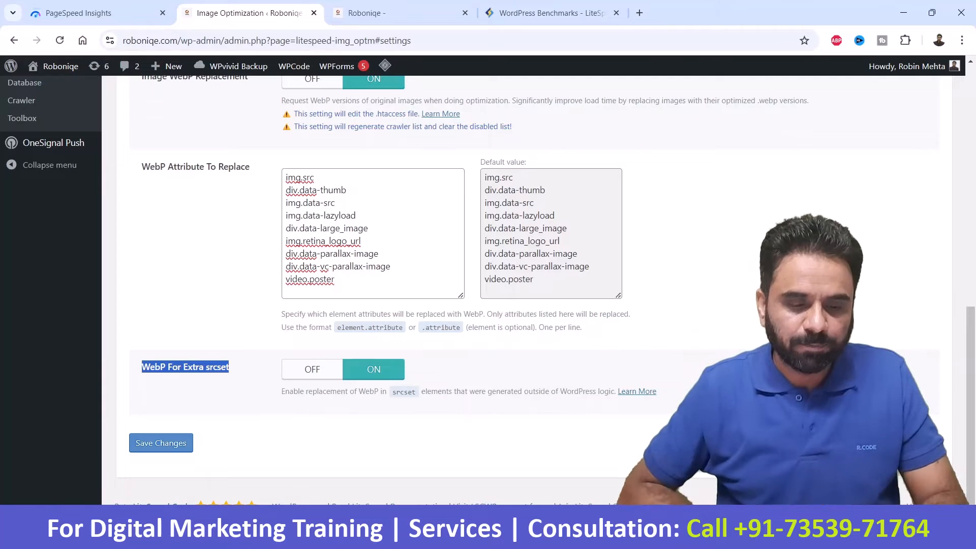
click(161, 442)
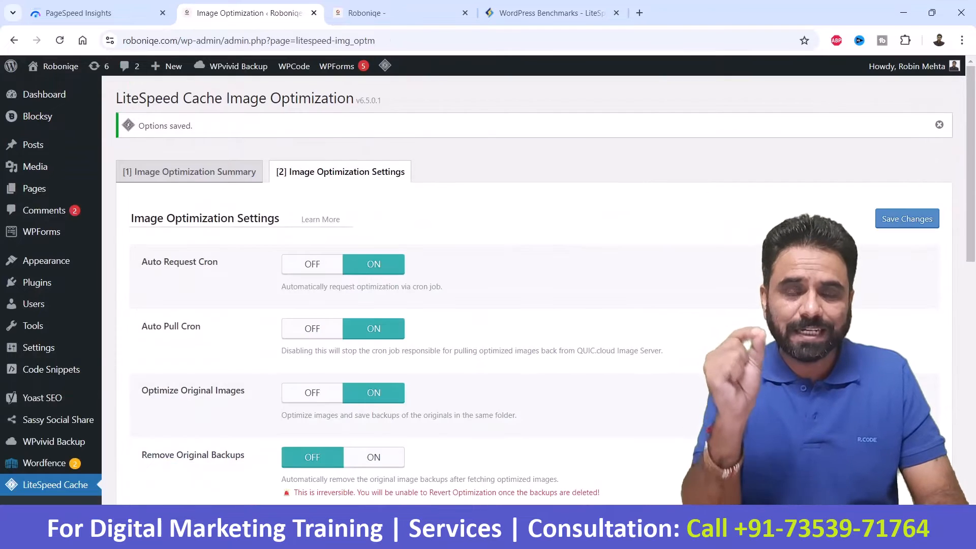
scroll(534, 290, down, 5)
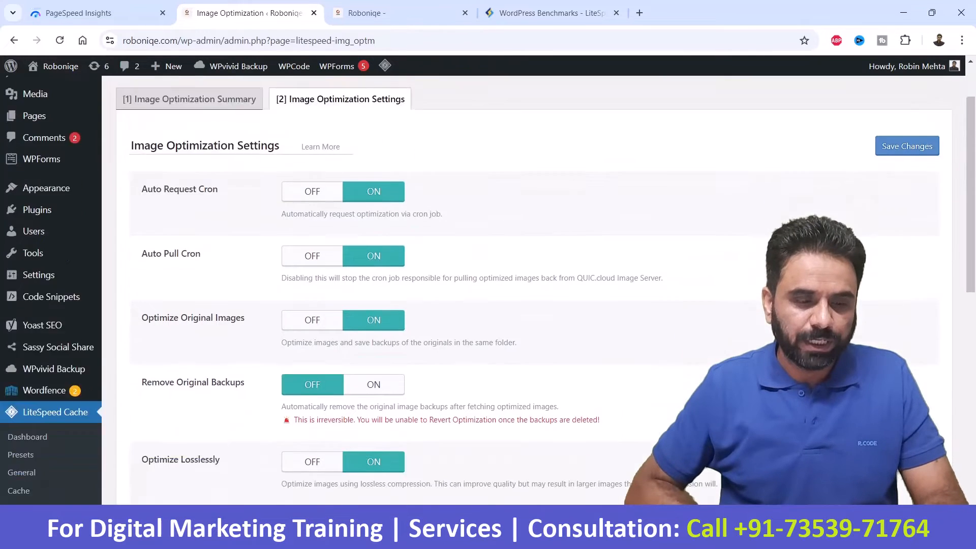
scroll(534, 290, down, 3)
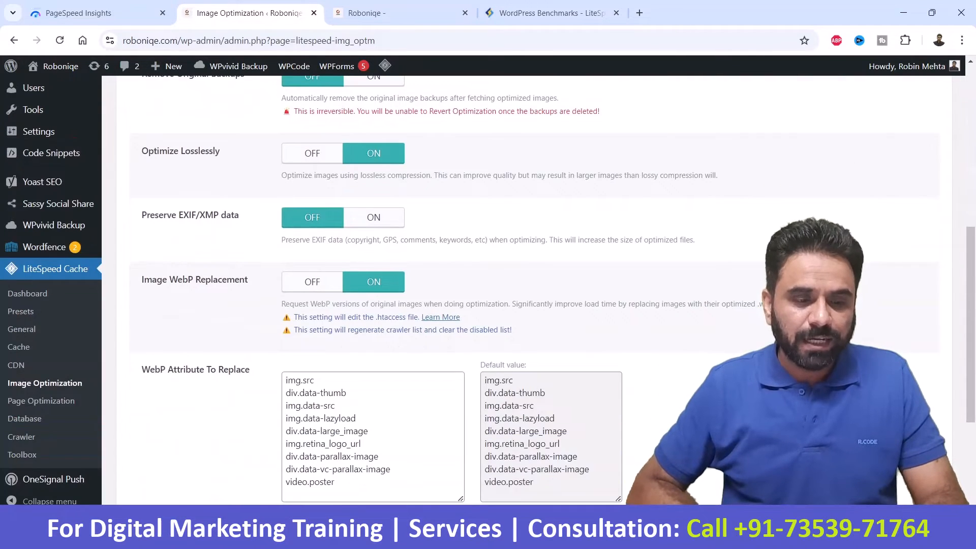
Open the Page Optimization CSS settings and examine the CSS Minify and CSS Combine options
click(40, 401)
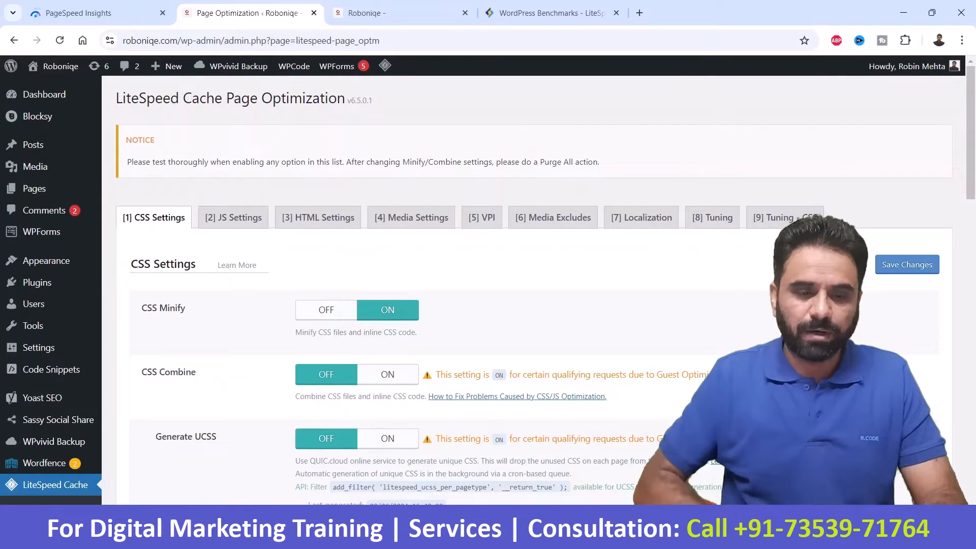
scroll(508, 285, down, 1)
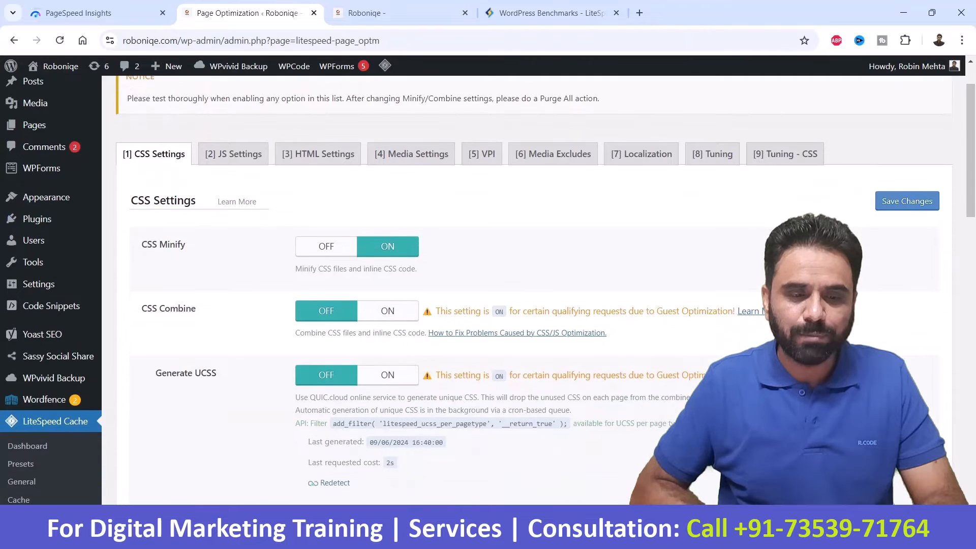
triple_click(163, 245)
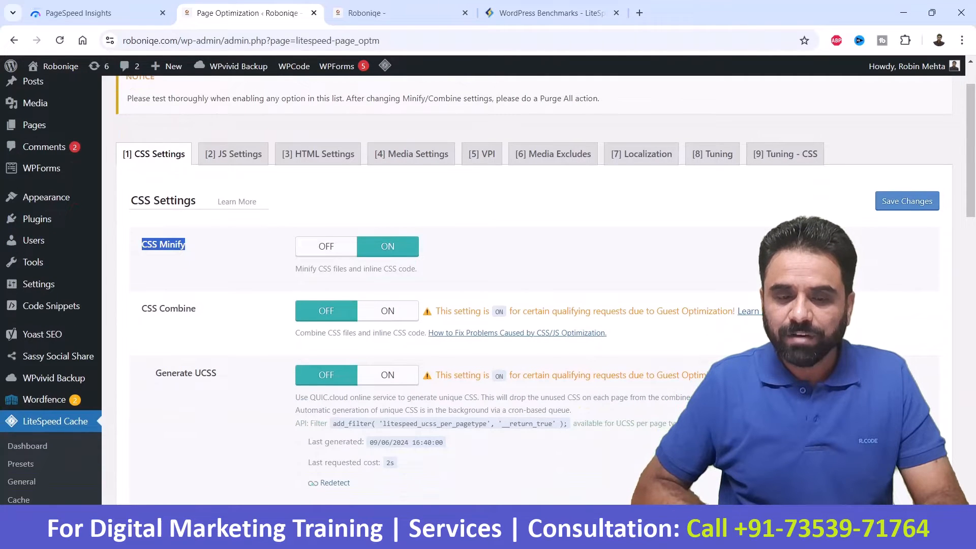
drag(296, 268, 417, 269)
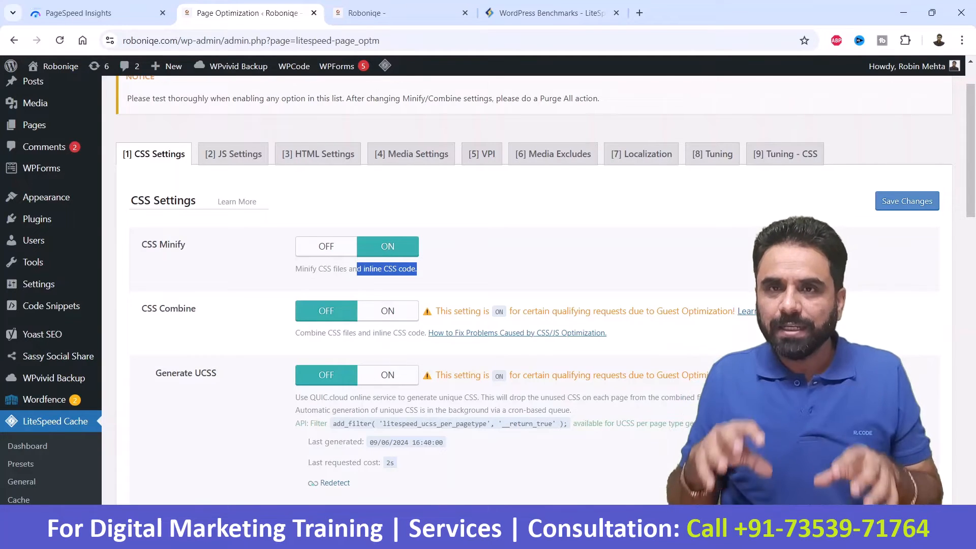
scroll(509, 285, down, 1)
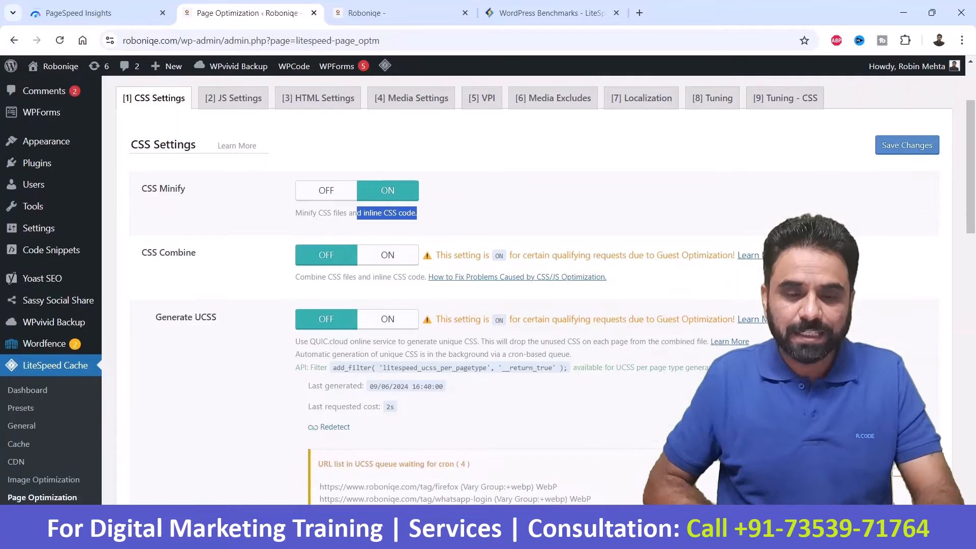
click(488, 207)
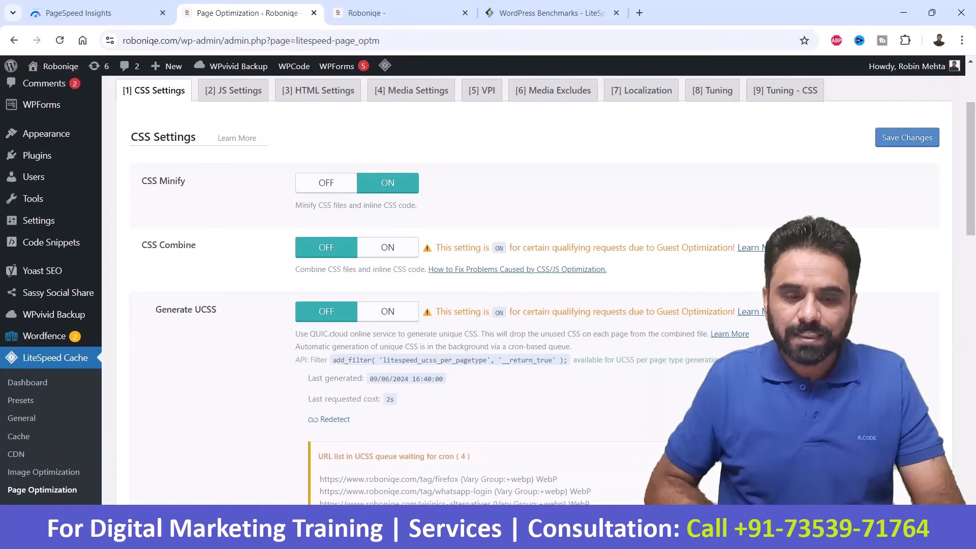
drag(142, 245, 197, 245)
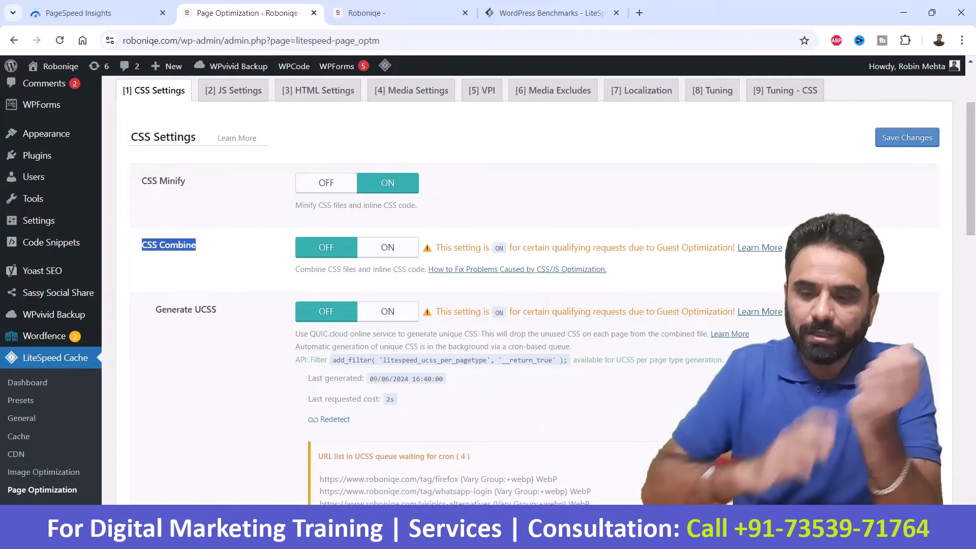
Try turning on CSS Combine and Generate UCSS, and set both back to OFF
click(387, 247)
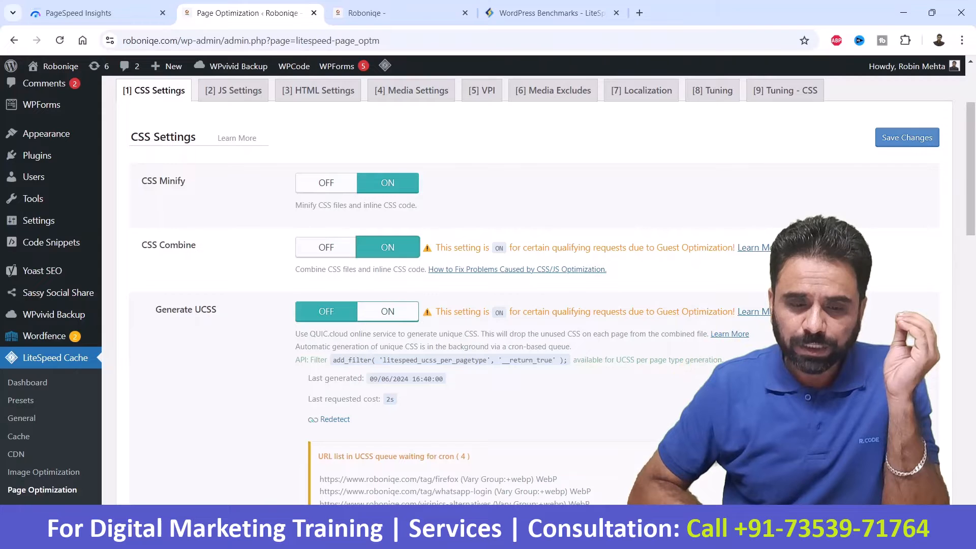
click(387, 312)
drag(156, 311, 216, 310)
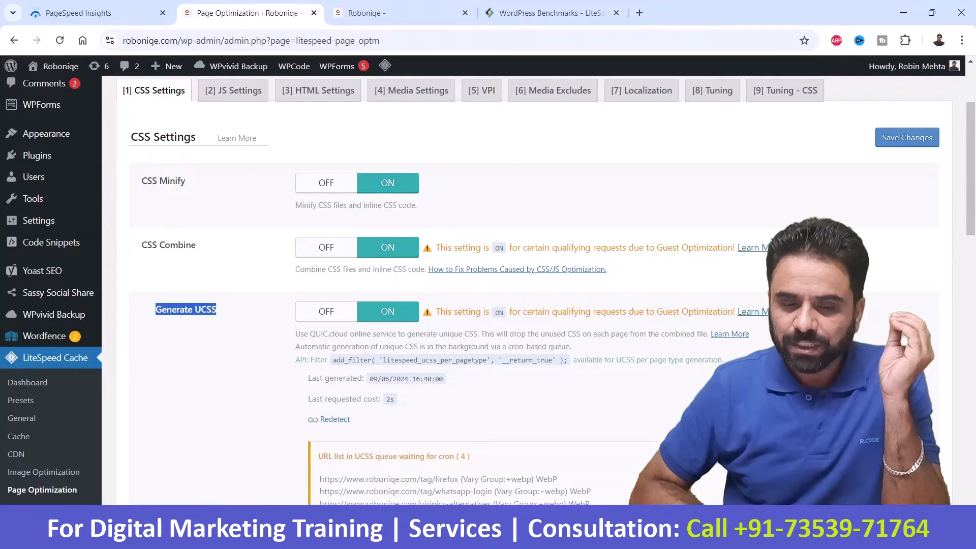
drag(301, 334, 473, 334)
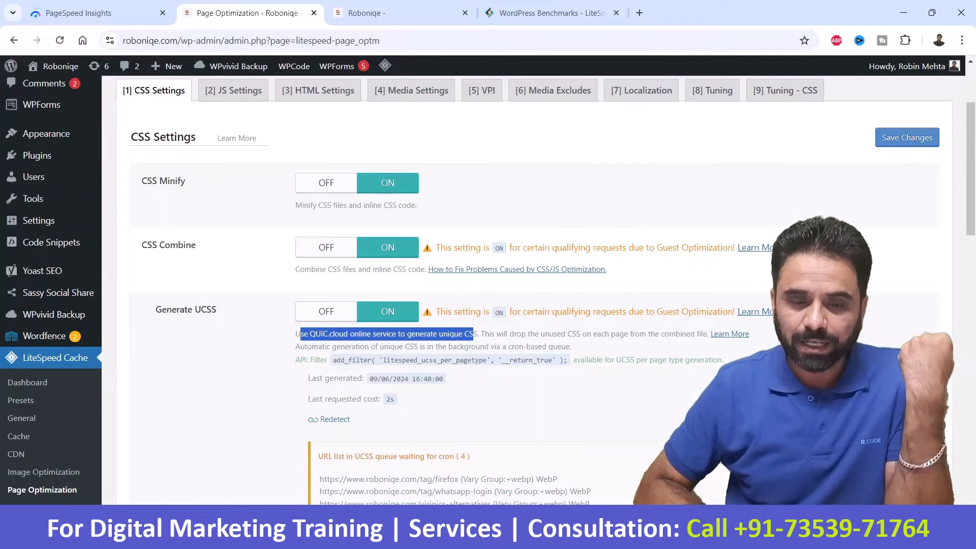
click(327, 247)
click(327, 312)
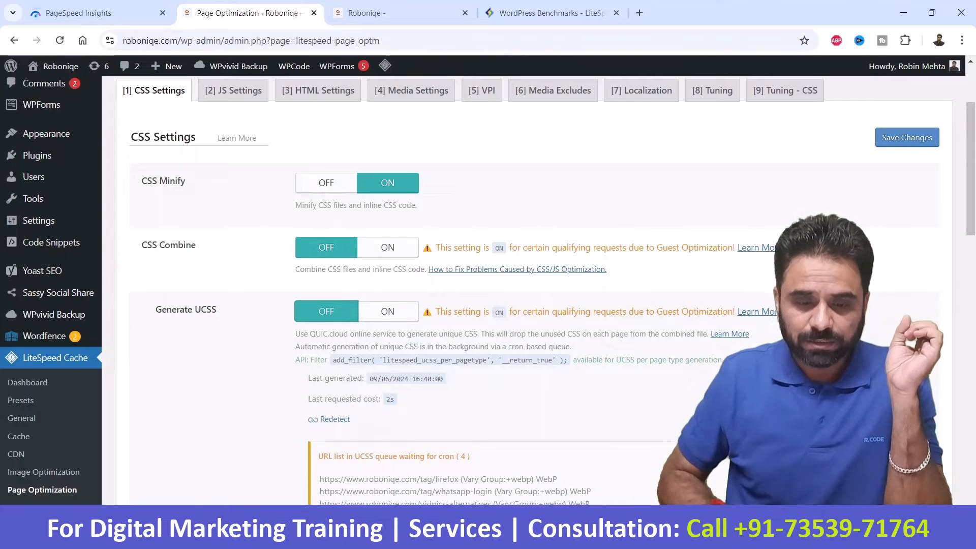
Examine the UCSS Inline and CSS Combine External and Inline options in relation to the CSS Combine setting
scroll(488, 290, down, 7)
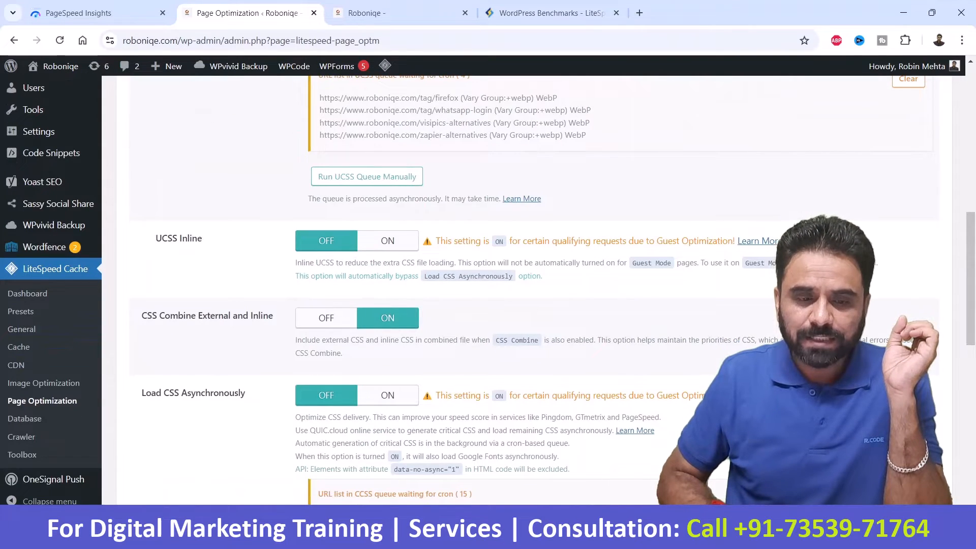
drag(156, 238, 198, 239)
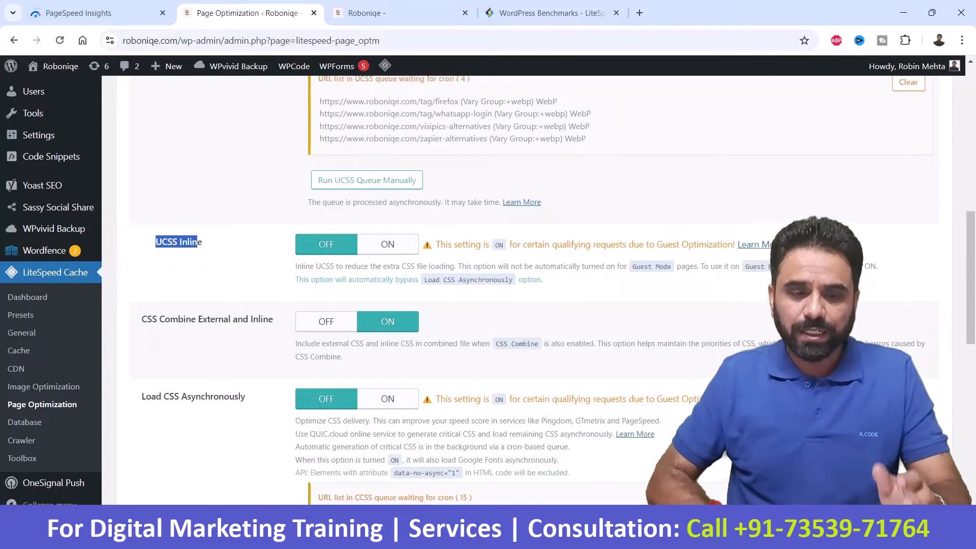
scroll(488, 290, up, 8)
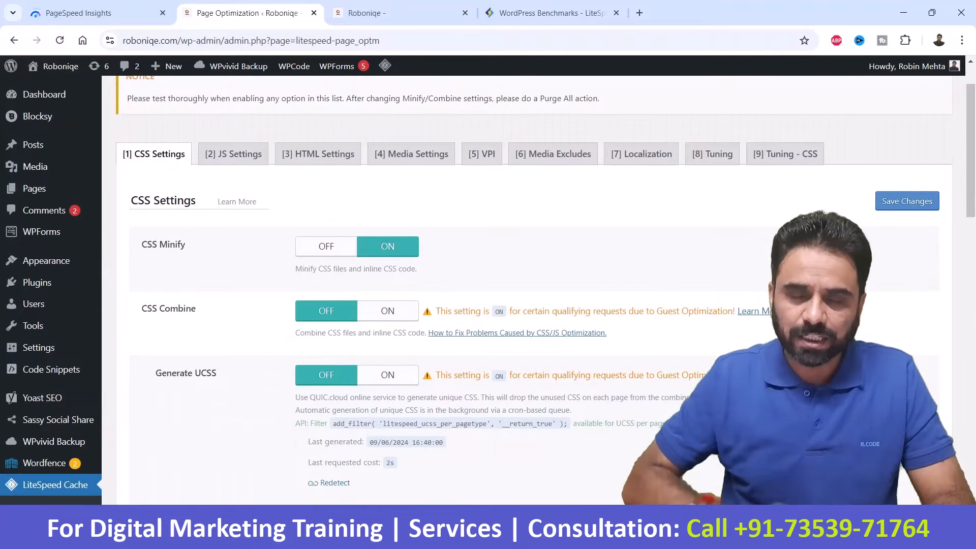
scroll(488, 289, down, 8)
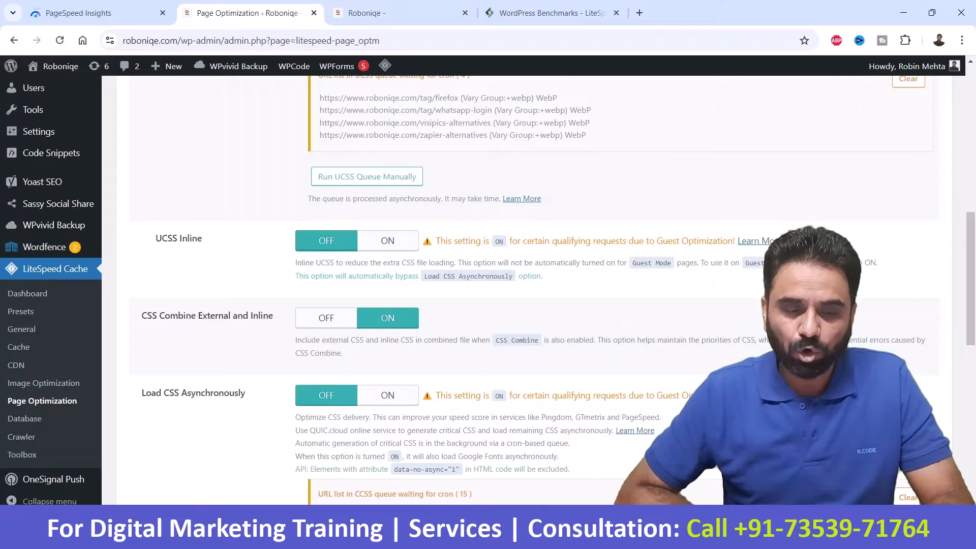
drag(142, 315, 273, 316)
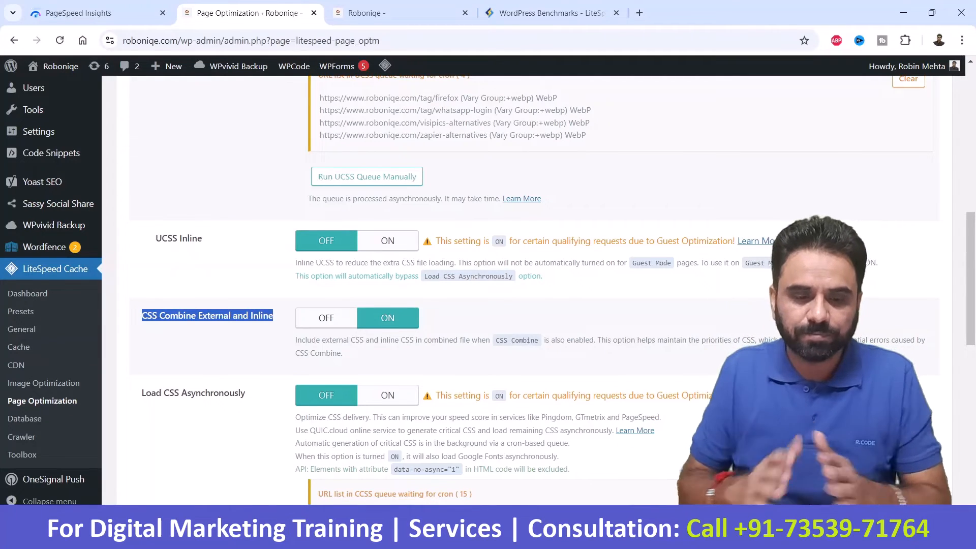
scroll(508, 285, down, 1)
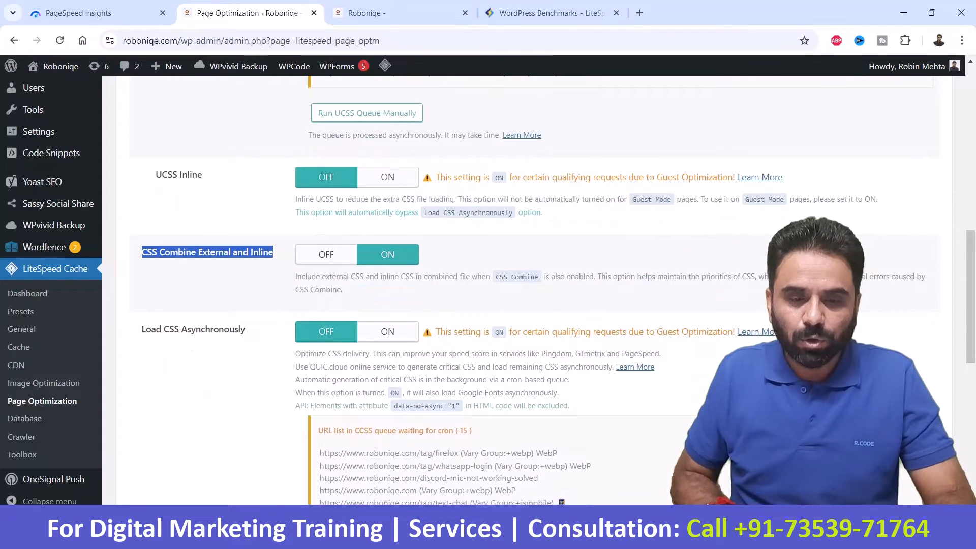
scroll(508, 285, up, 5)
scroll(509, 285, up, 3)
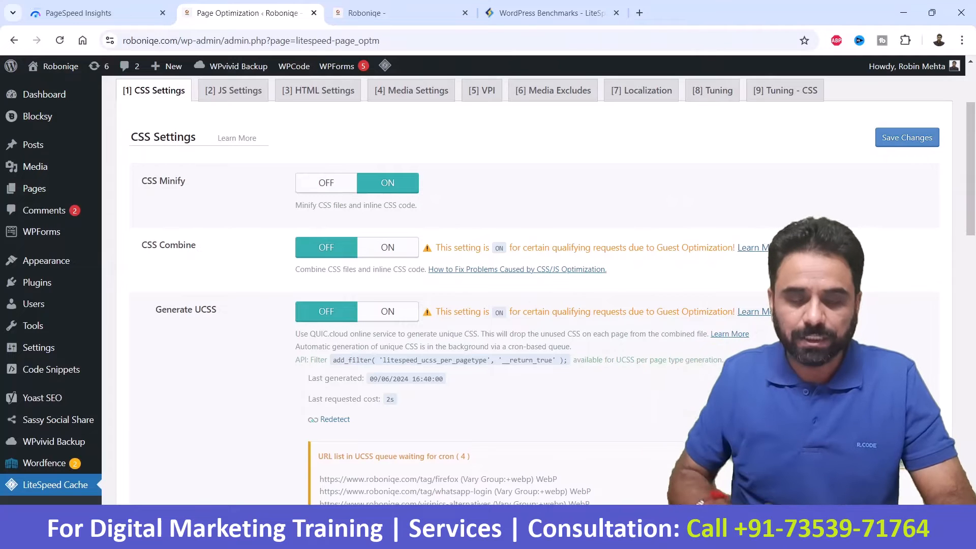
Review Load CSS Asynchronously and Font Display Optimization, and save the CSS settings
scroll(488, 290, down, 1)
scroll(489, 289, down, 10)
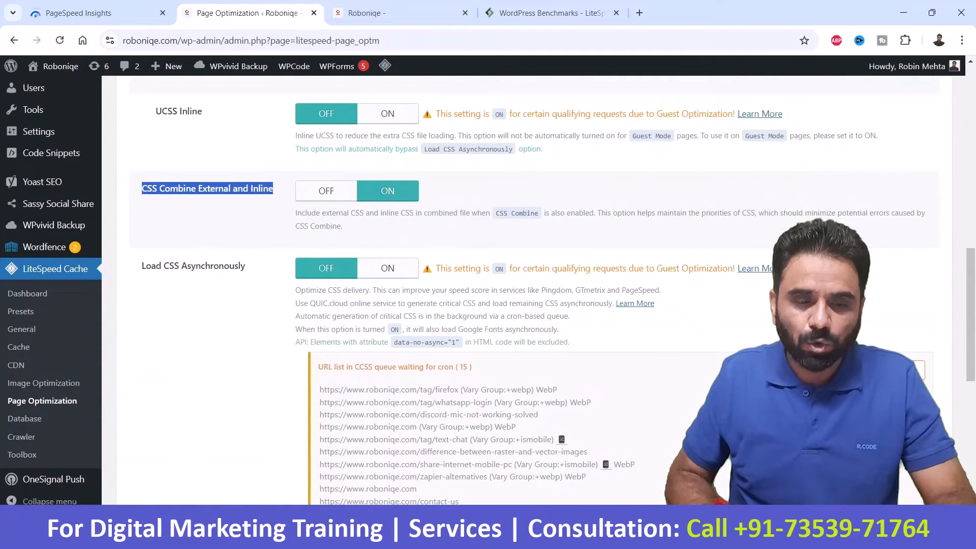
drag(146, 266, 246, 266)
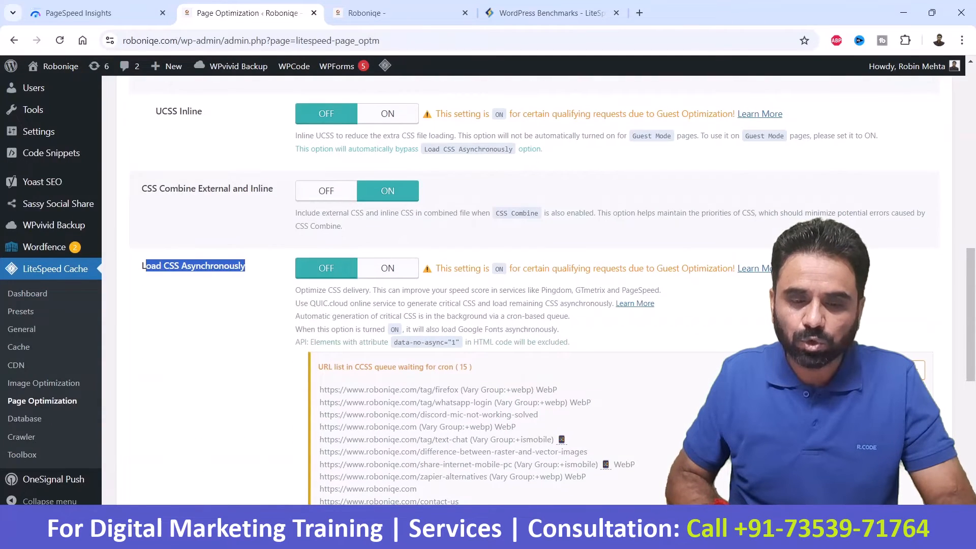
scroll(488, 290, down, 8)
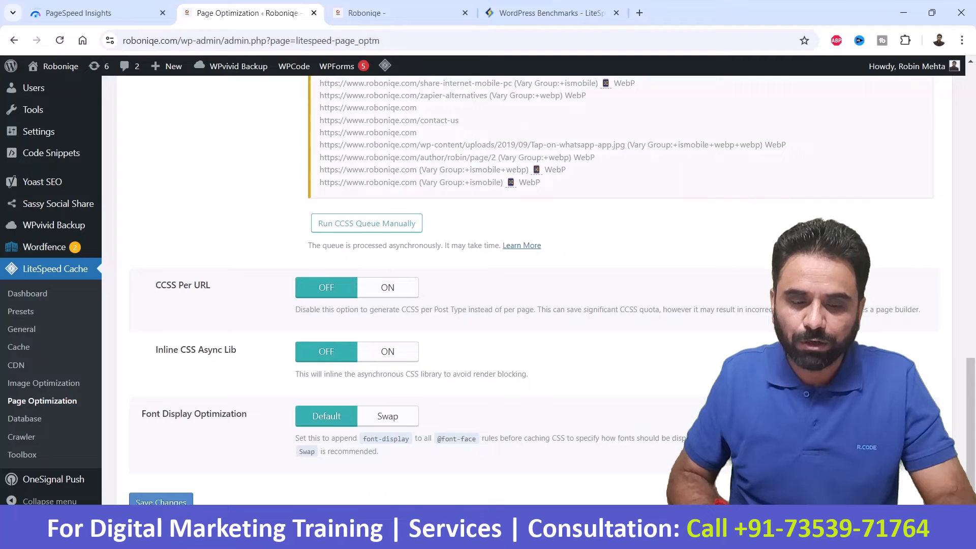
drag(142, 413, 247, 413)
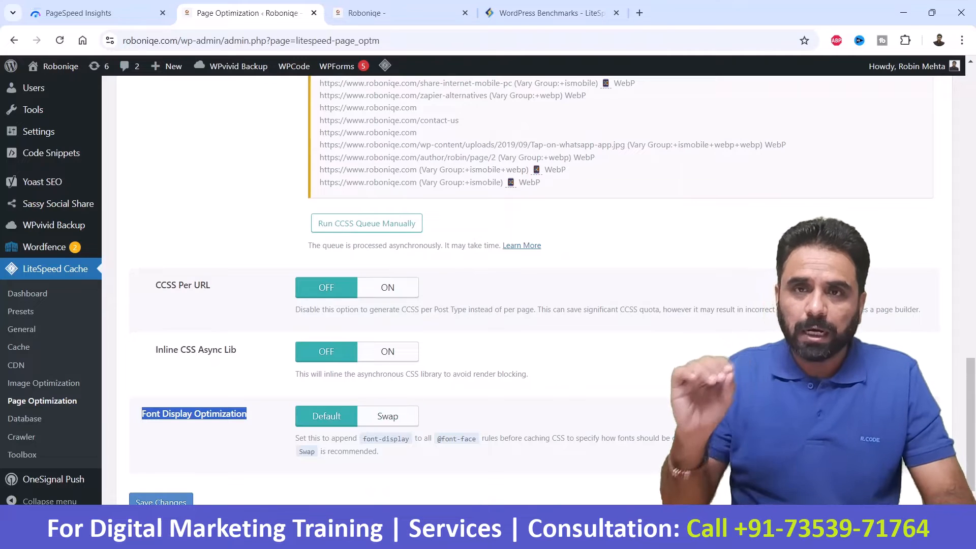
click(161, 444)
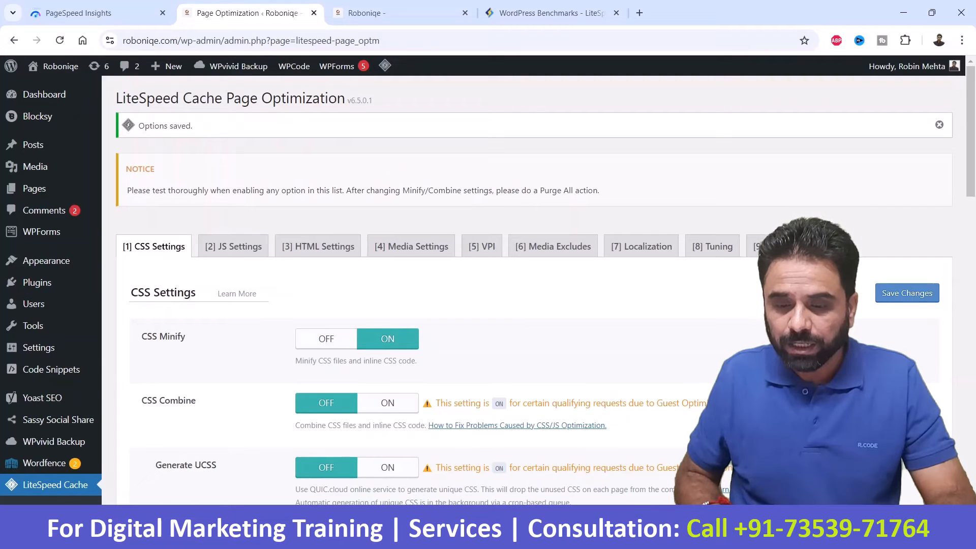
Open the JS settings, review the JS Minify, JS Combine and Load JS Deferred options, and save them
scroll(488, 285, down, 1)
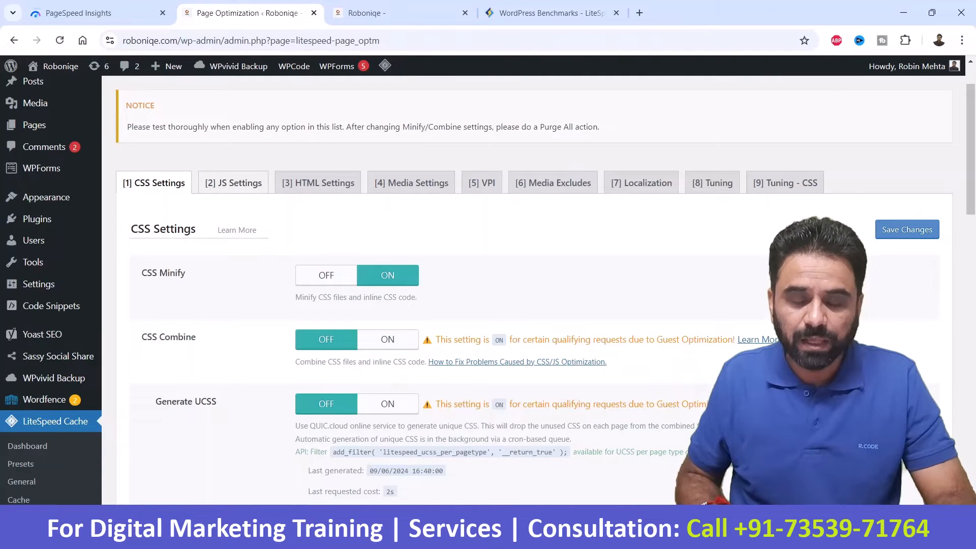
click(233, 183)
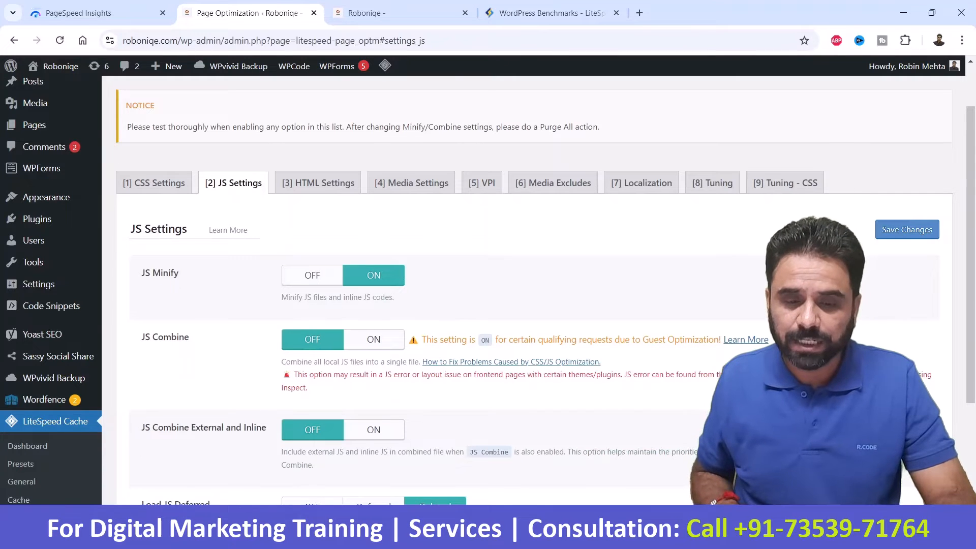
scroll(534, 290, down, 1)
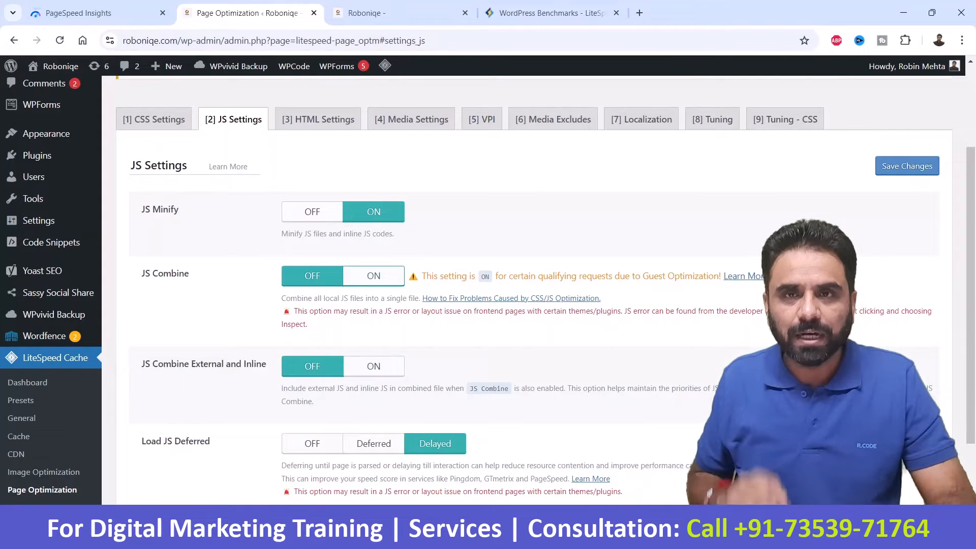
scroll(374, 272, down, 2)
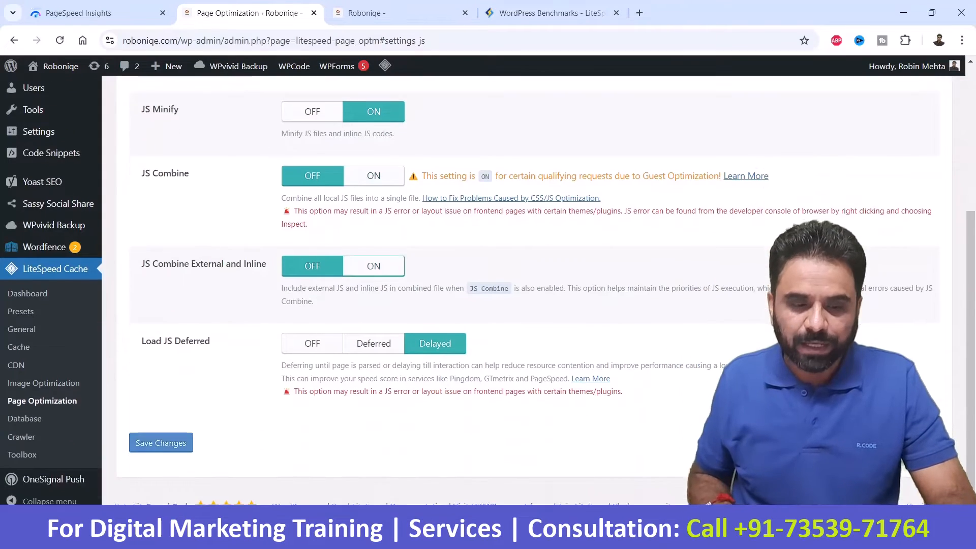
drag(210, 341, 142, 341)
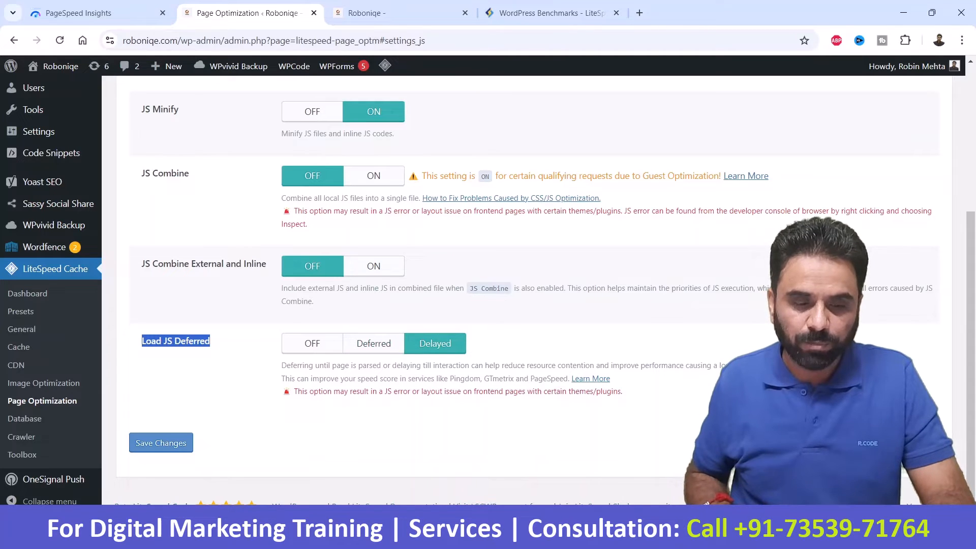
click(160, 443)
Open the HTML settings and review HTML Minify, DNS Prefetch, DNS Preconnect, HTML Lazy Load Selectors and HTML Keep Comments
scroll(161, 443, up, 4)
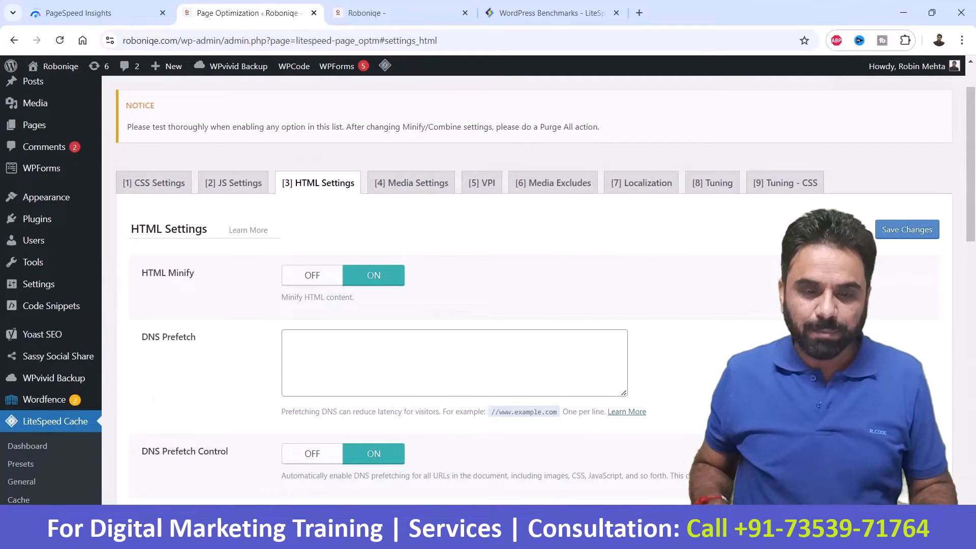
scroll(488, 290, down, 1)
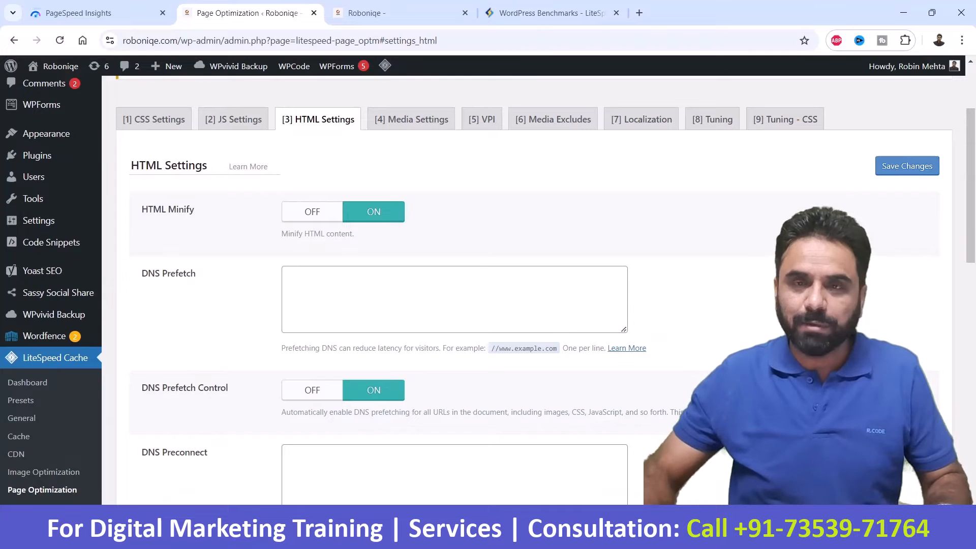
scroll(488, 290, down, 1)
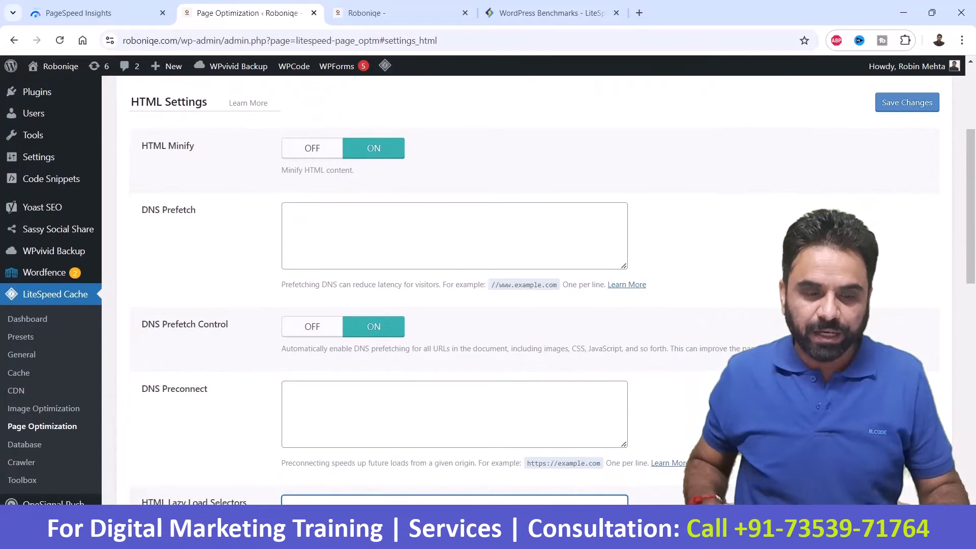
scroll(489, 290, down, 1)
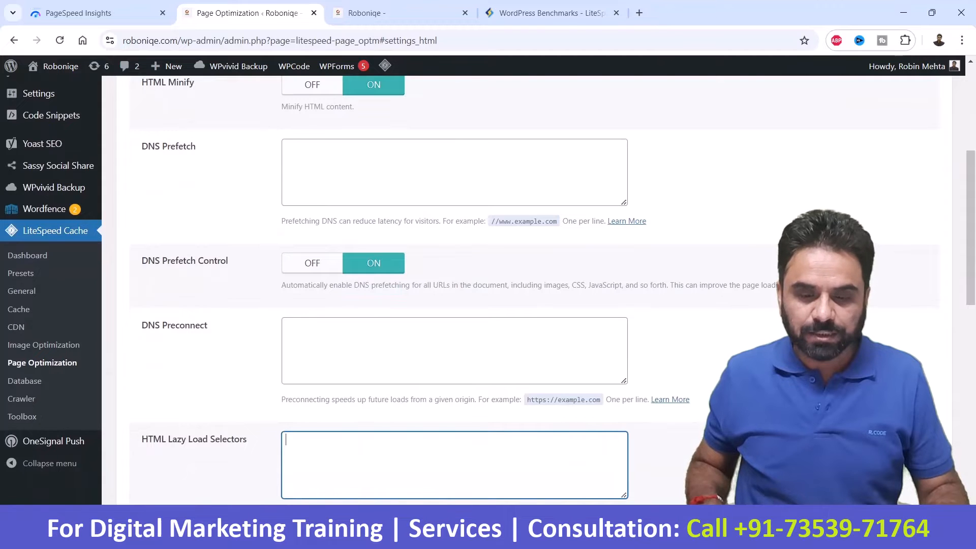
scroll(488, 290, down, 2)
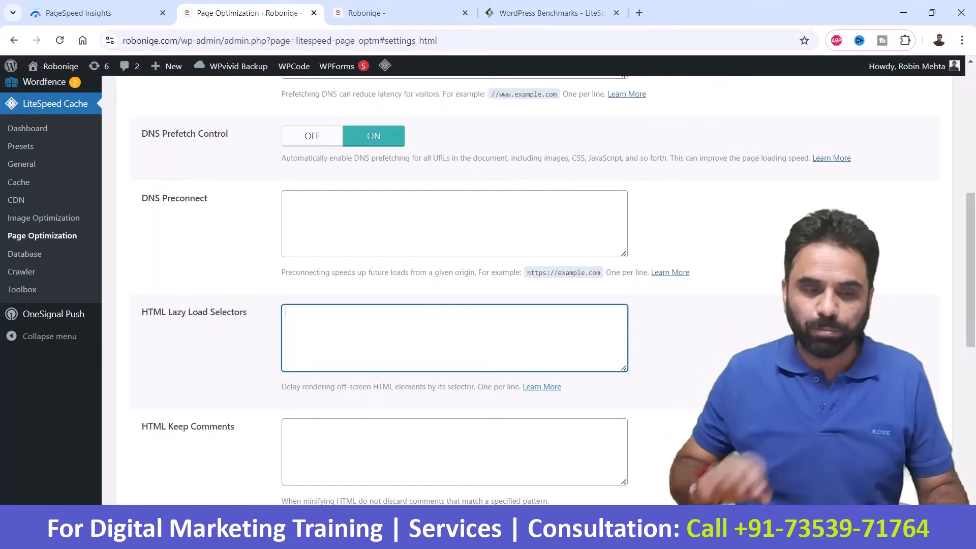
scroll(489, 290, down, 2)
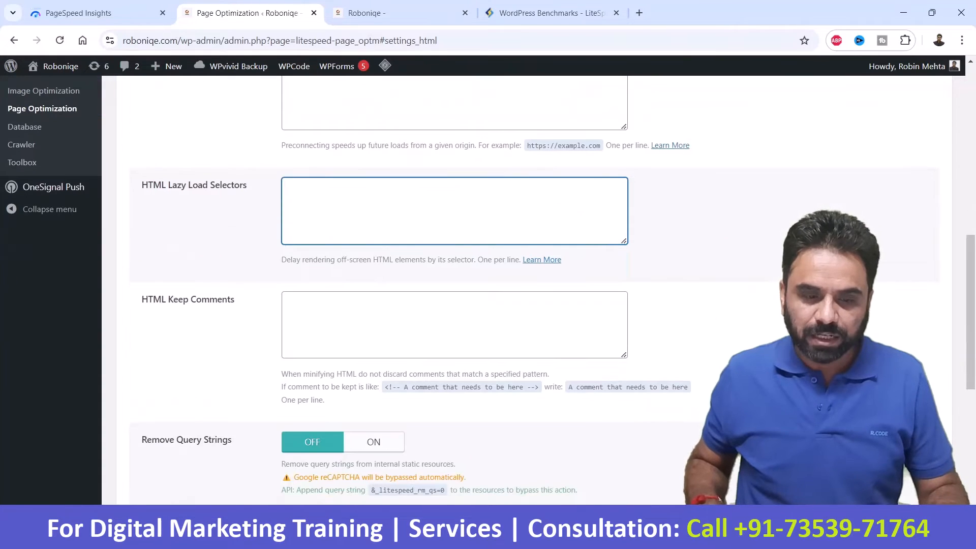
scroll(488, 290, down, 3)
scroll(488, 290, up, 1)
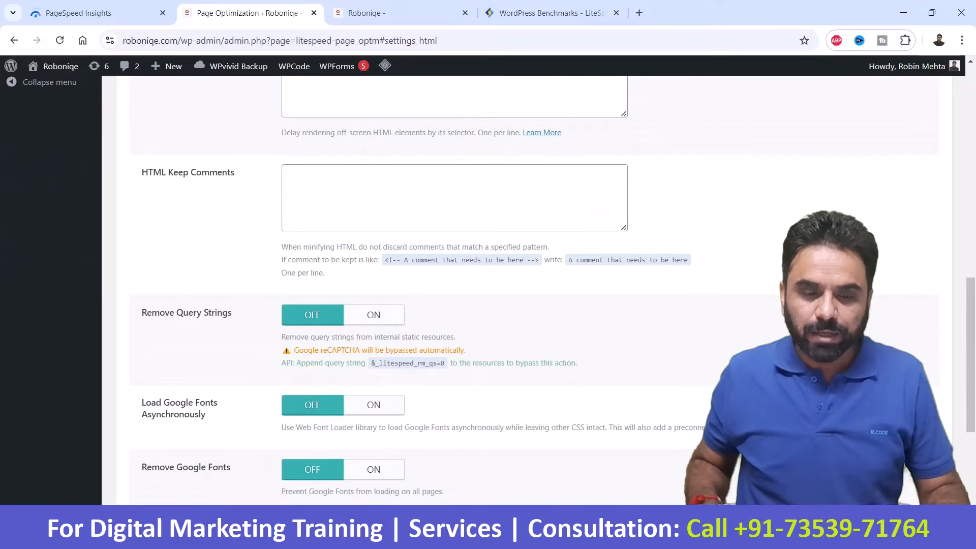
Review the Remove Query Strings, Google Fonts, WordPress Emoji and Noscript Tags options in the HTML settings
drag(142, 312, 232, 313)
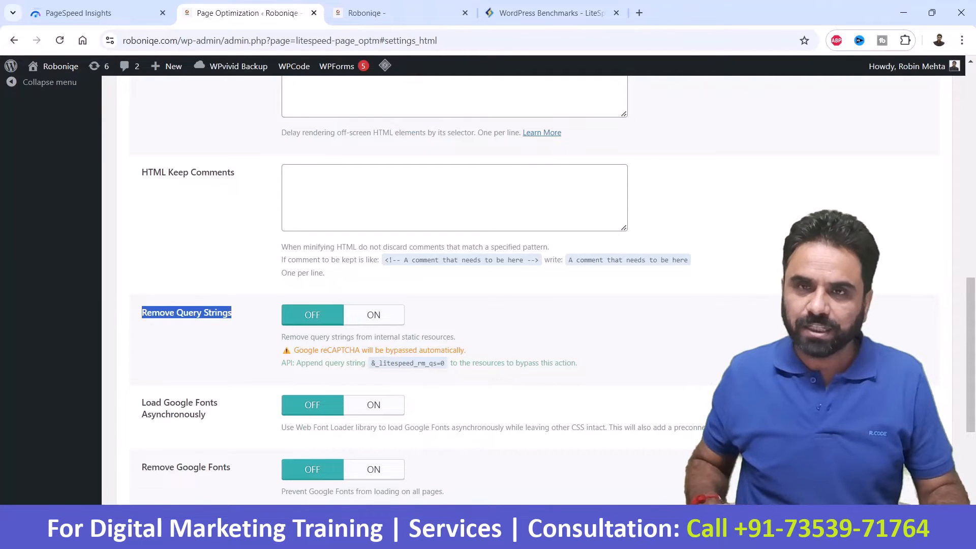
scroll(457, 290, down, 3)
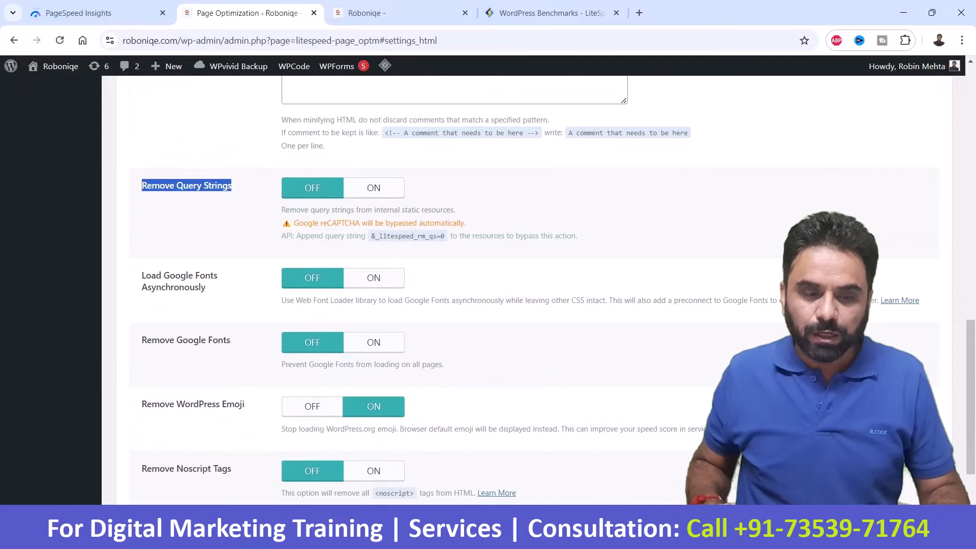
drag(141, 276, 207, 289)
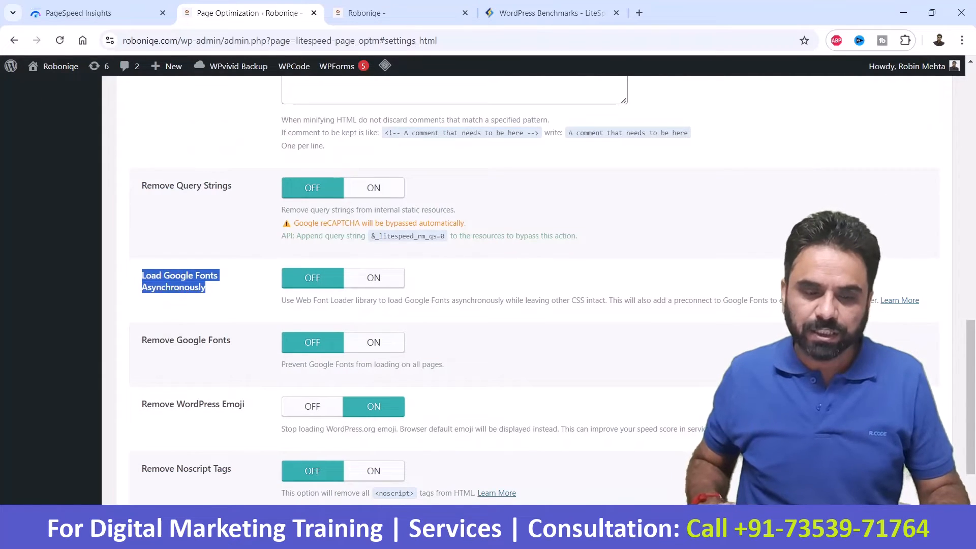
drag(142, 340, 213, 341)
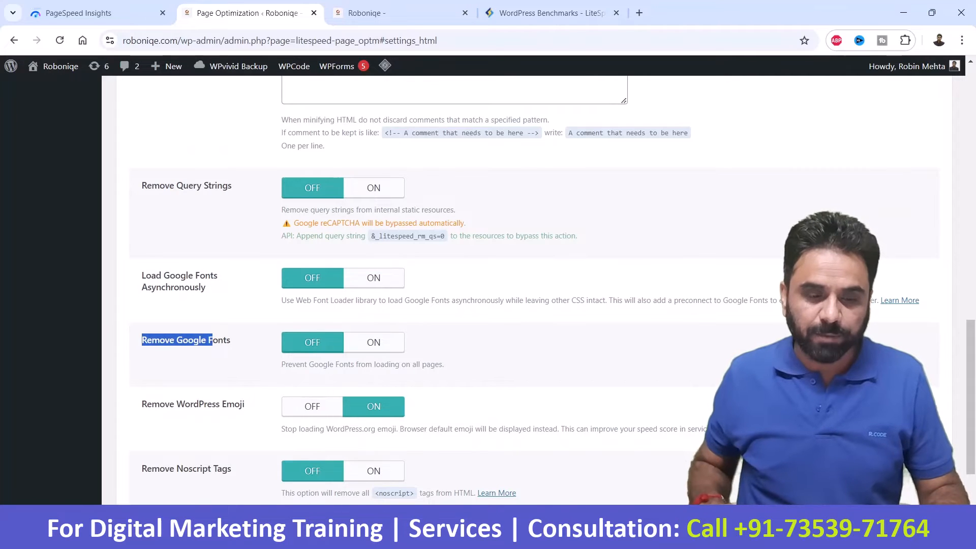
scroll(315, 342, down, 2)
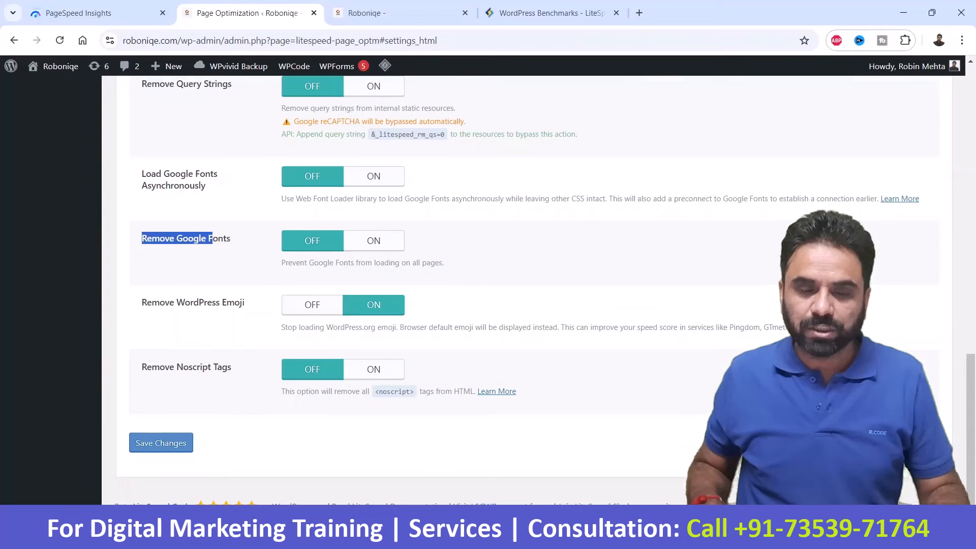
scroll(509, 290, up, 12)
scroll(509, 290, down, 6)
scroll(509, 290, down, 6)
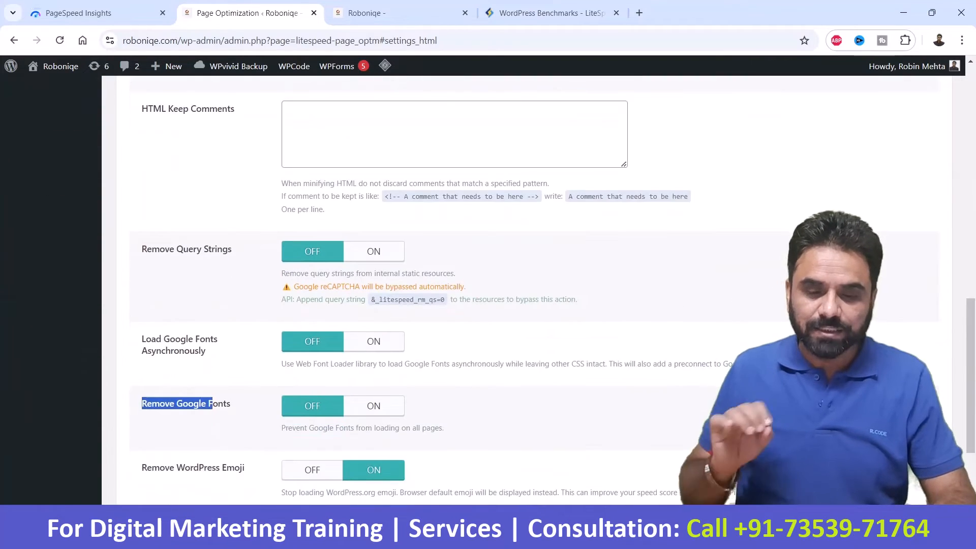
Open the Media settings and review the Lazy Load Images and Responsive Placeholder options
scroll(509, 289, up, 12)
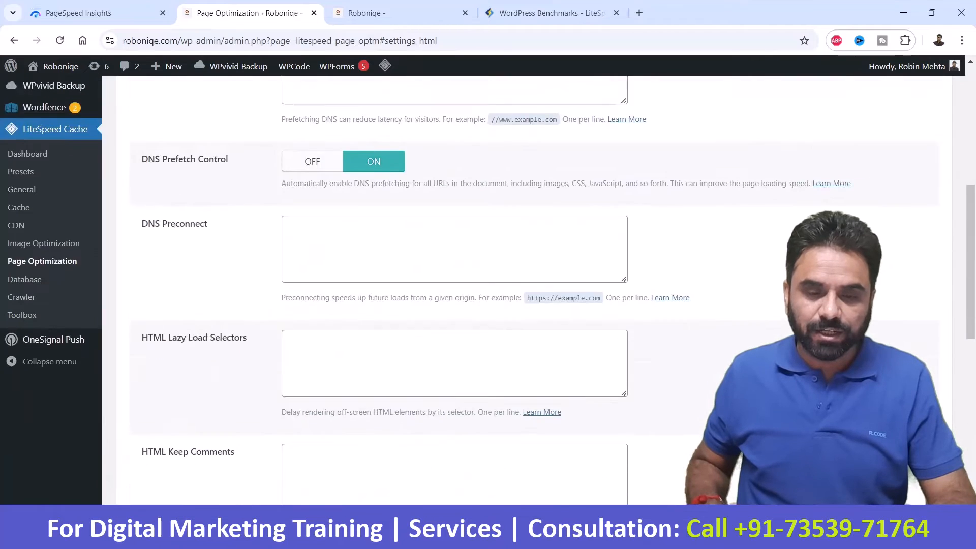
click(411, 209)
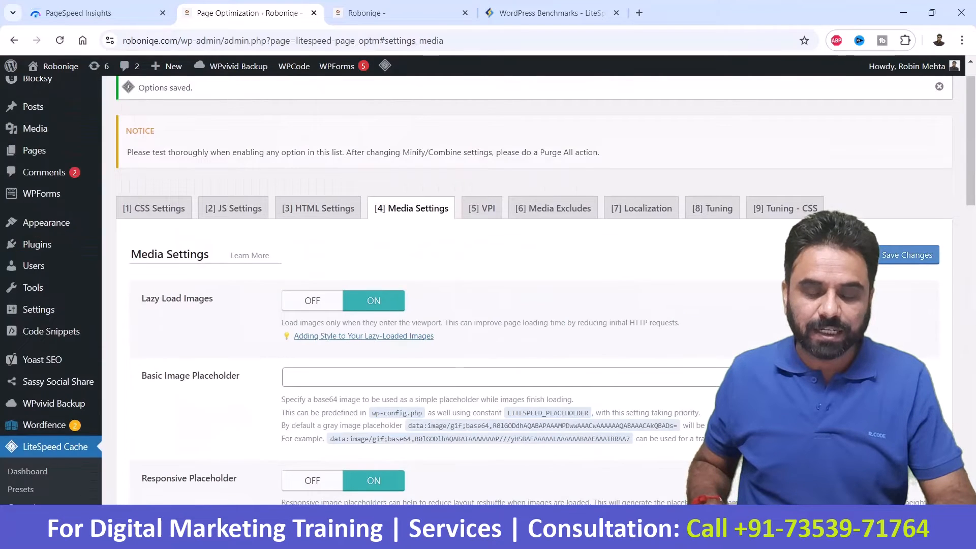
scroll(411, 209, down, 2)
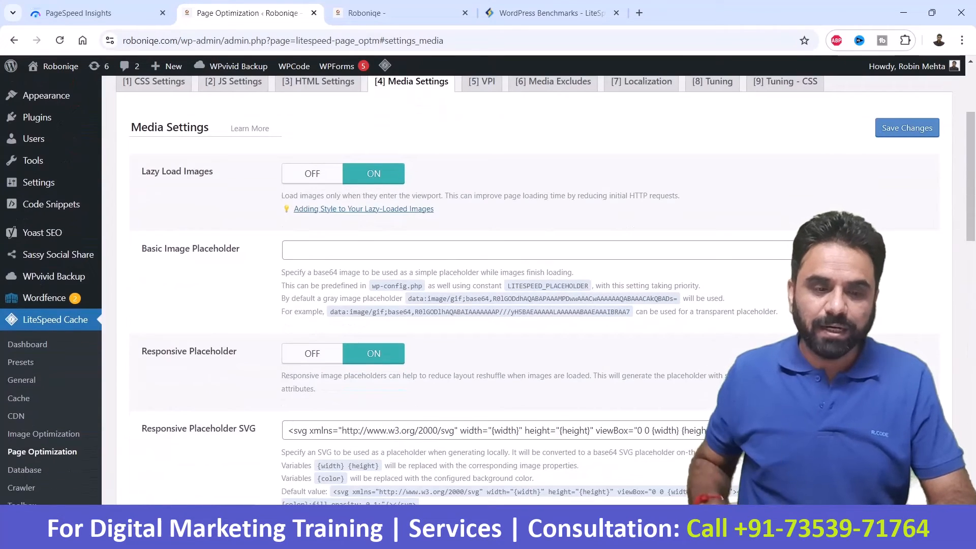
drag(142, 171, 209, 171)
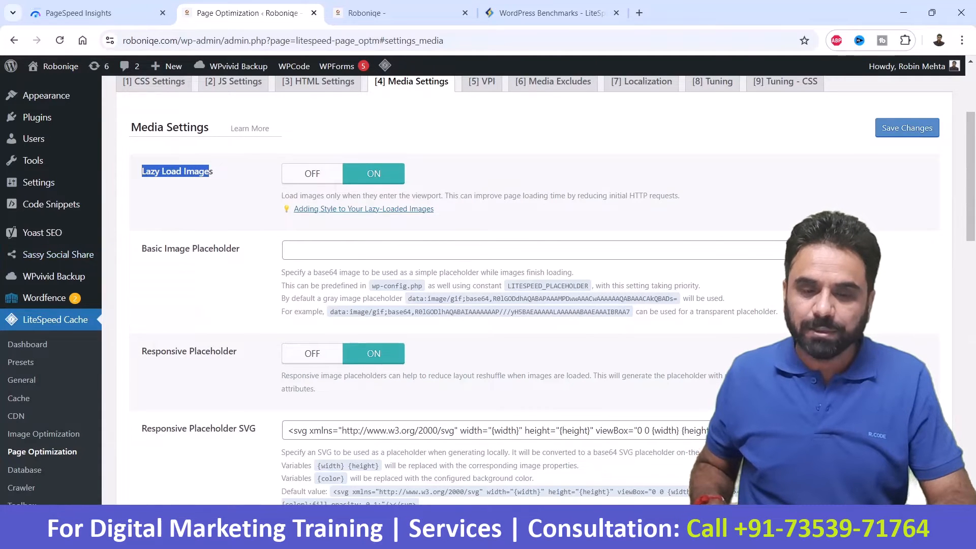
scroll(488, 289, down, 2)
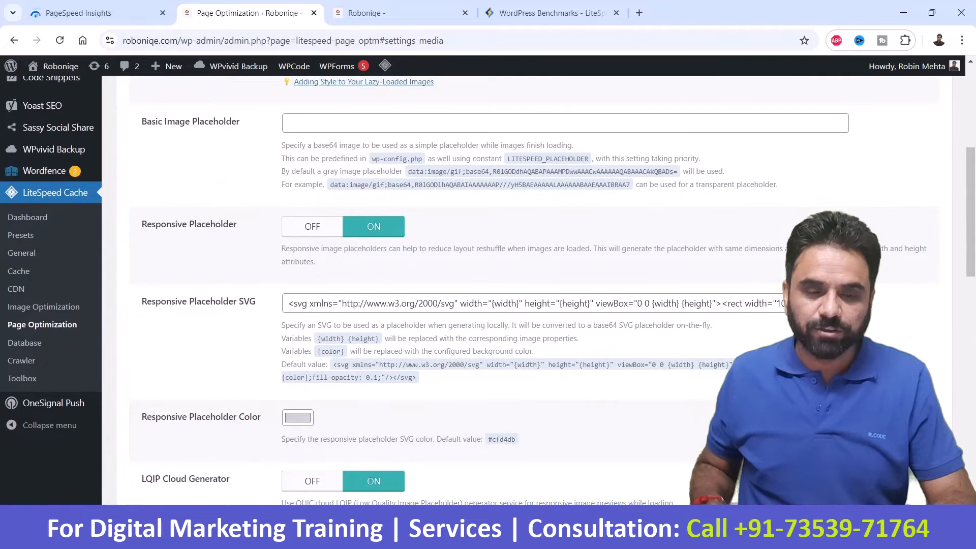
drag(147, 224, 206, 224)
scroll(488, 290, down, 2)
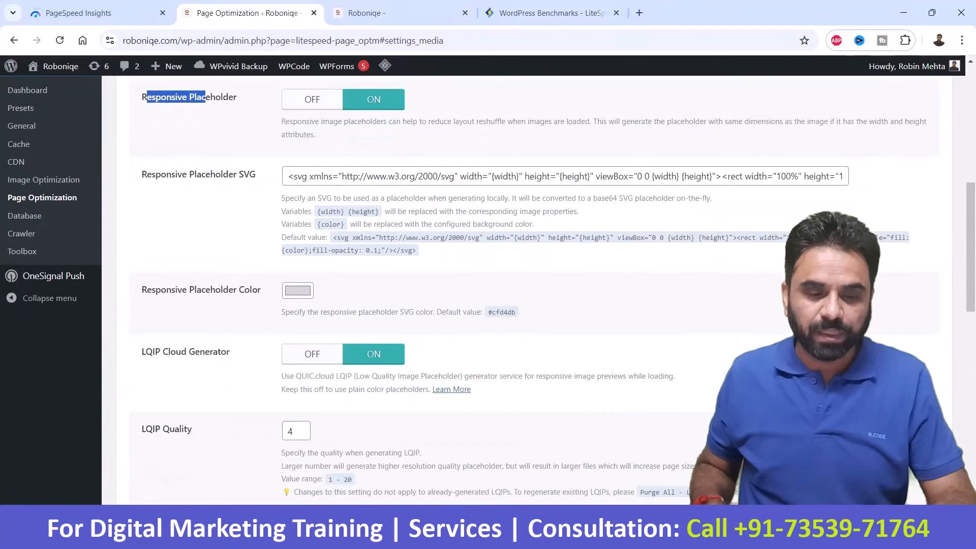
Set LQIP Cloud Generator to OFF in the Media settings
scroll(488, 290, down, 3)
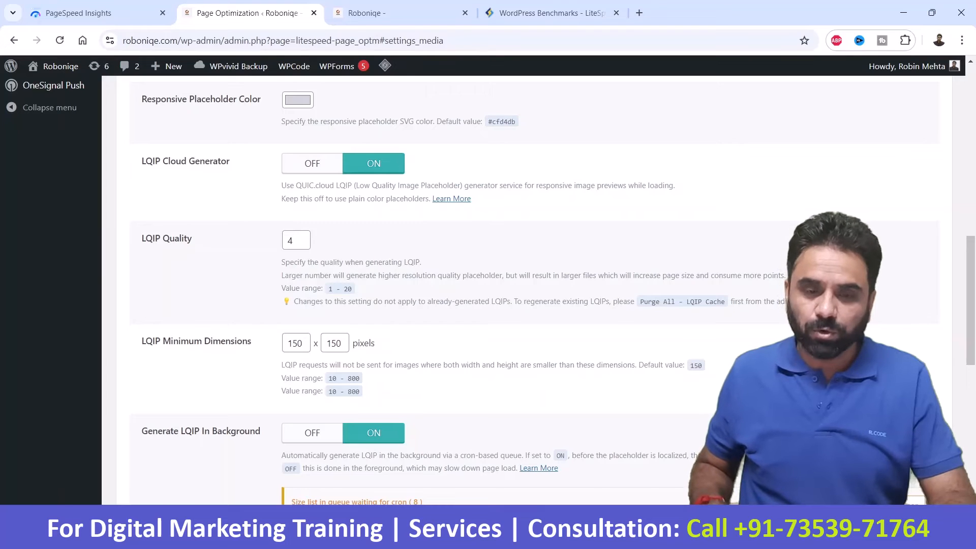
click(312, 163)
scroll(313, 164, down, 2)
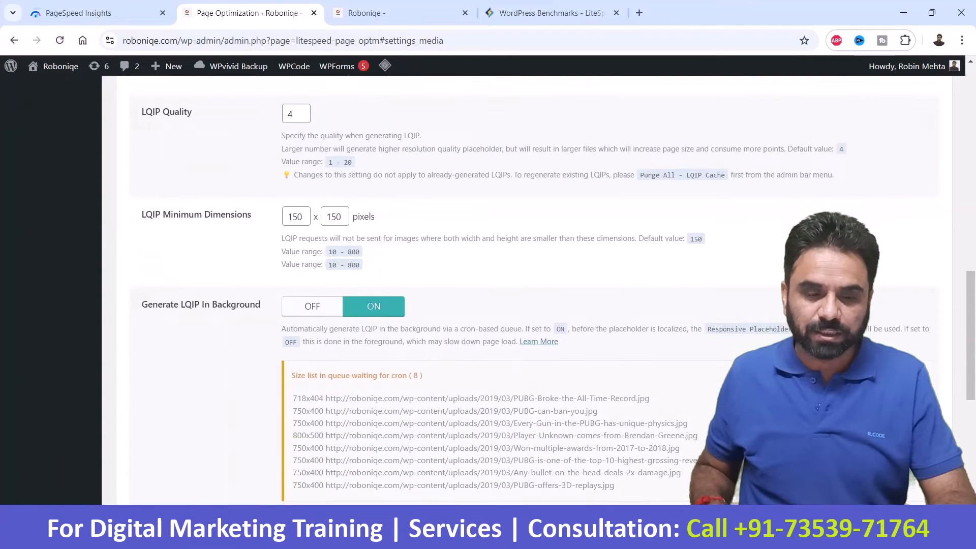
Review Lazy Load Iframes, Add Missing Sizes and WordPress Image Quality Control, and save the Media settings
scroll(488, 290, down, 5)
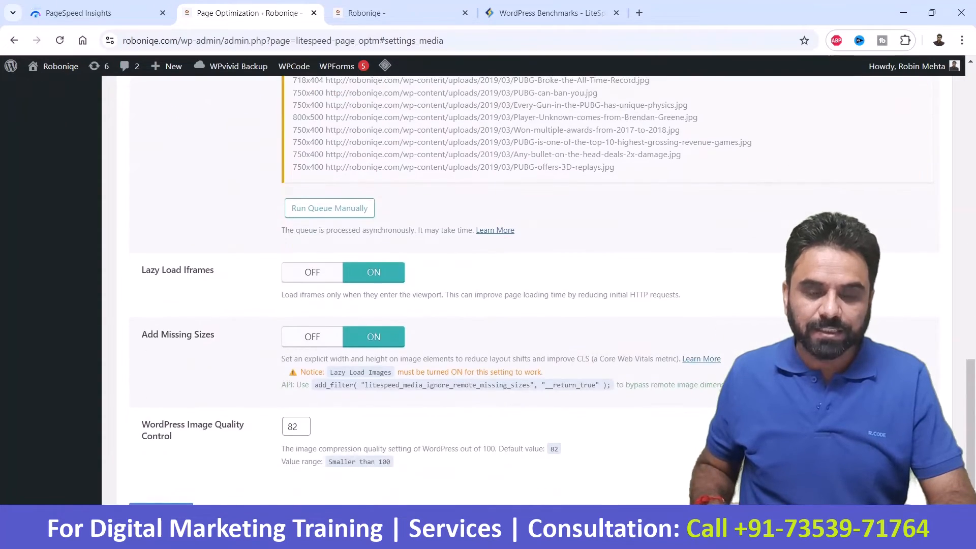
drag(142, 270, 214, 270)
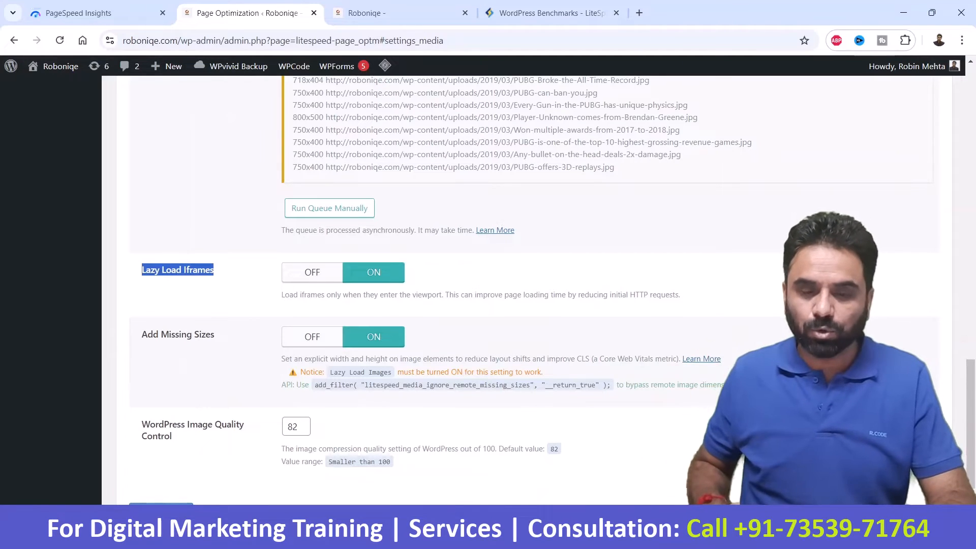
drag(142, 334, 211, 334)
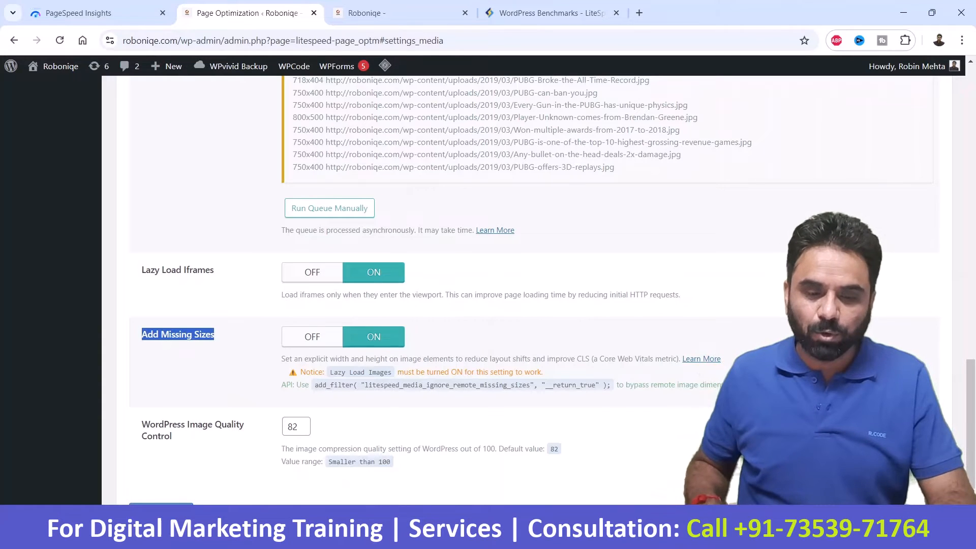
scroll(533, 289, down, 1)
drag(142, 355, 172, 366)
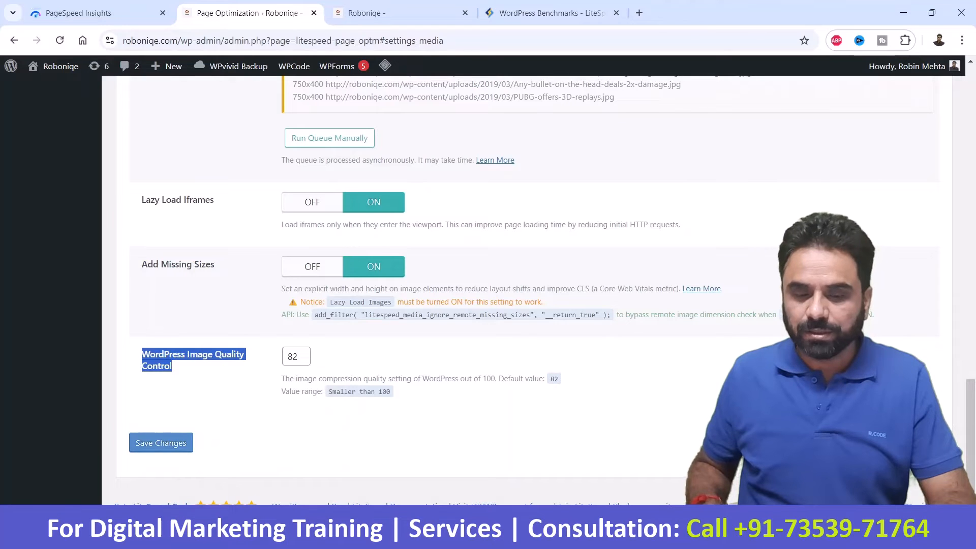
drag(300, 357, 287, 357)
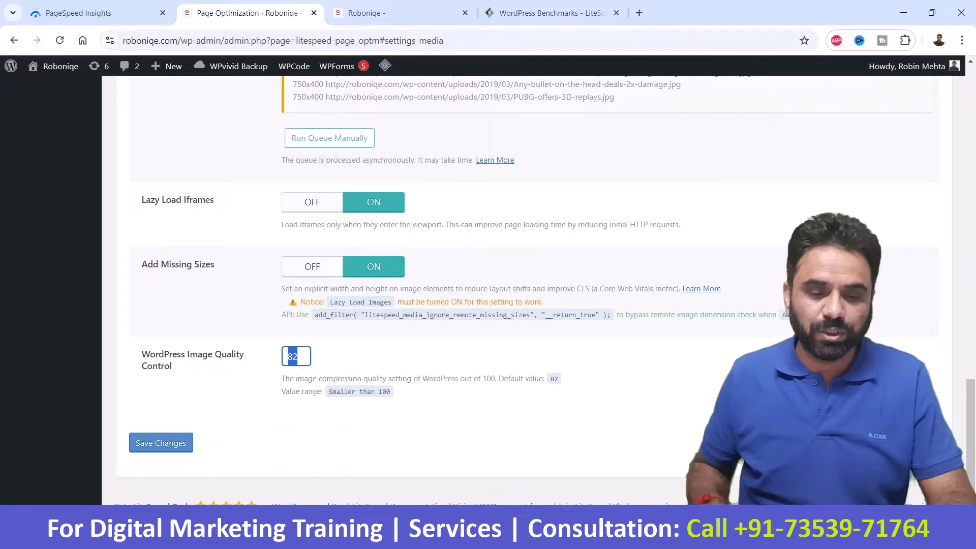
key(Return)
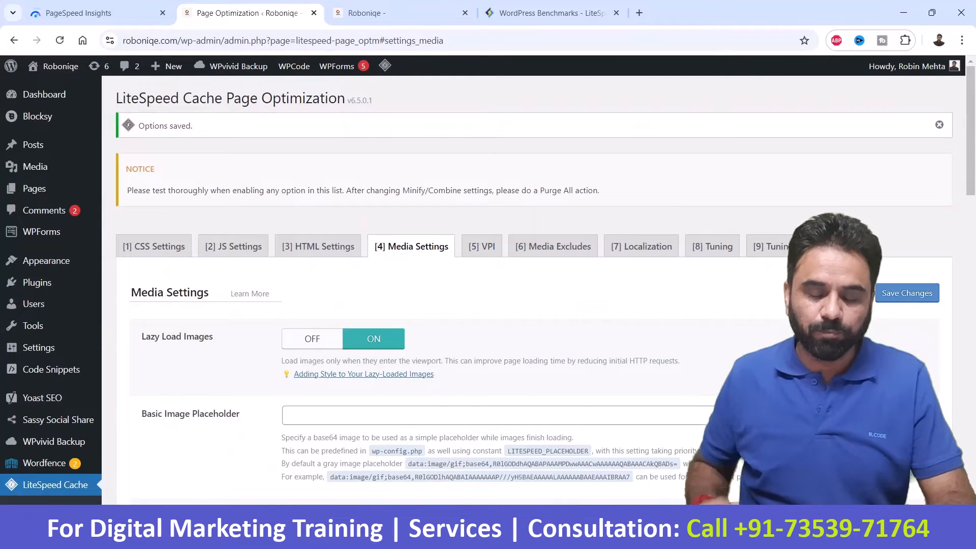
Open the VPI settings and examine the Viewport Images option, its URL queue and the Viewport Images Cron option
click(482, 246)
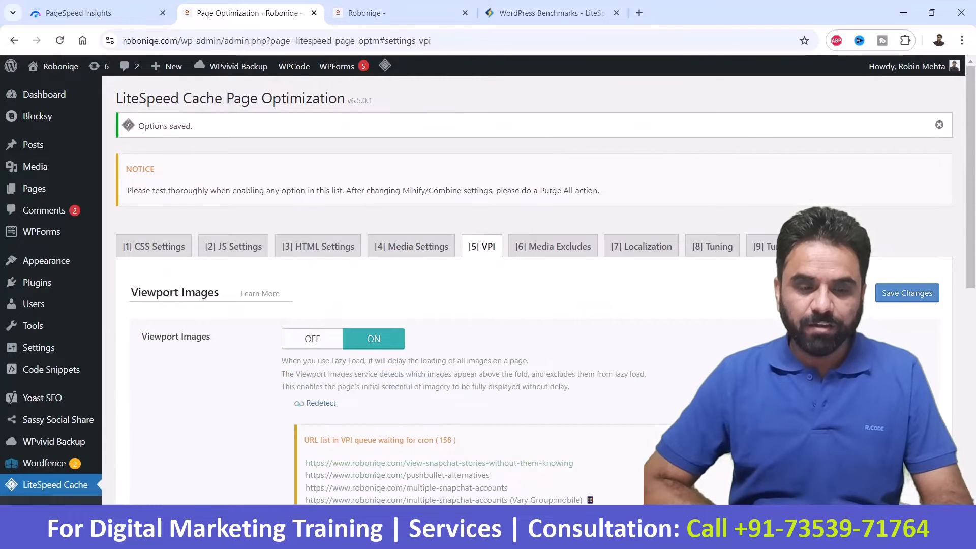
drag(142, 336, 211, 337)
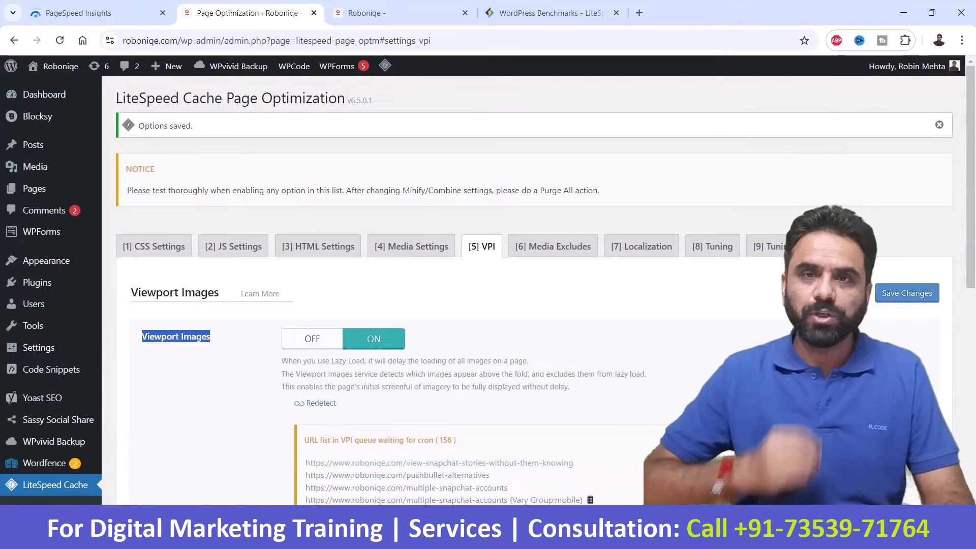
scroll(488, 285, down, 4)
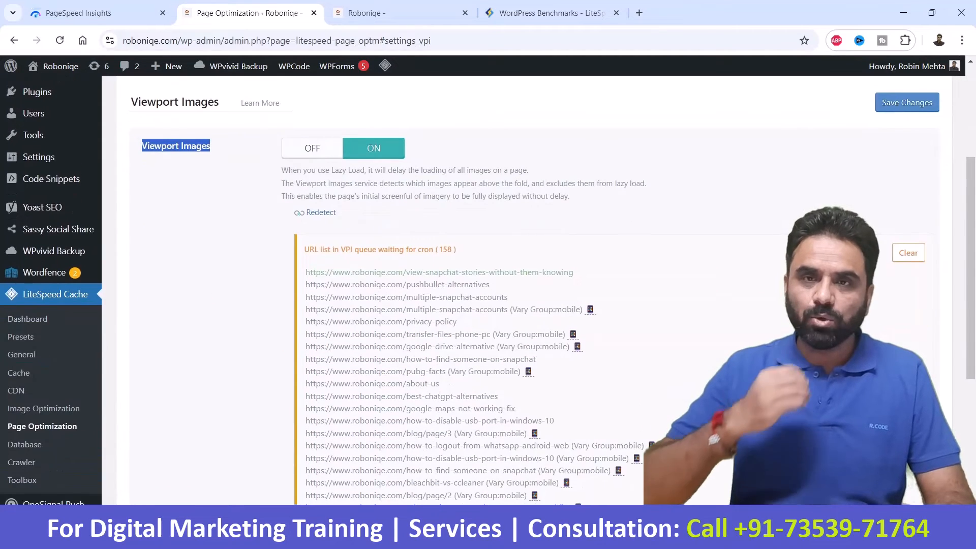
scroll(488, 290, down, 5)
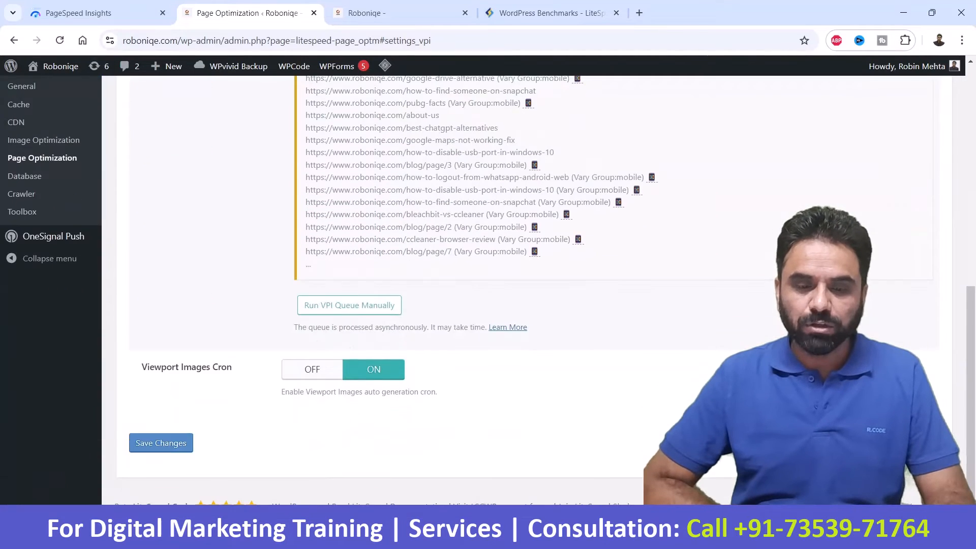
scroll(488, 290, up, 4)
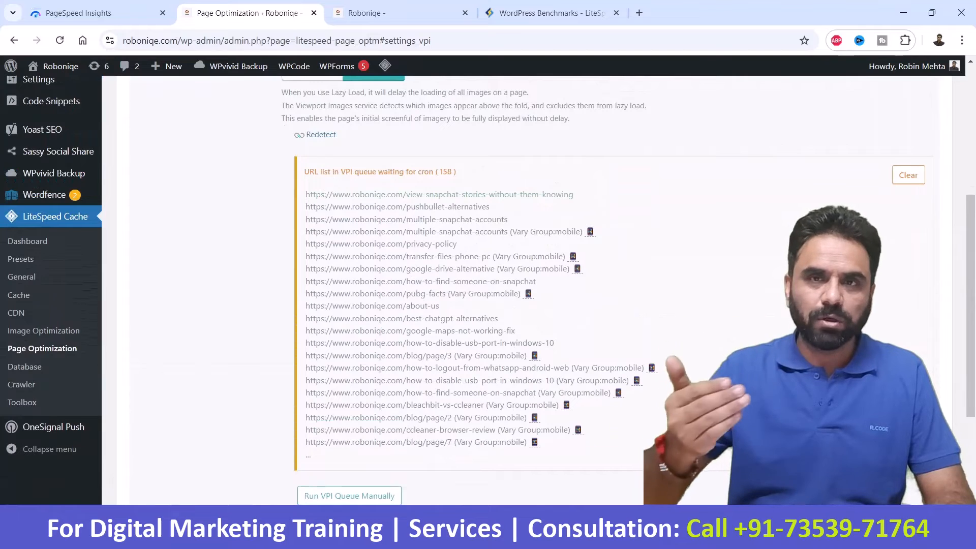
scroll(488, 285, up, 3)
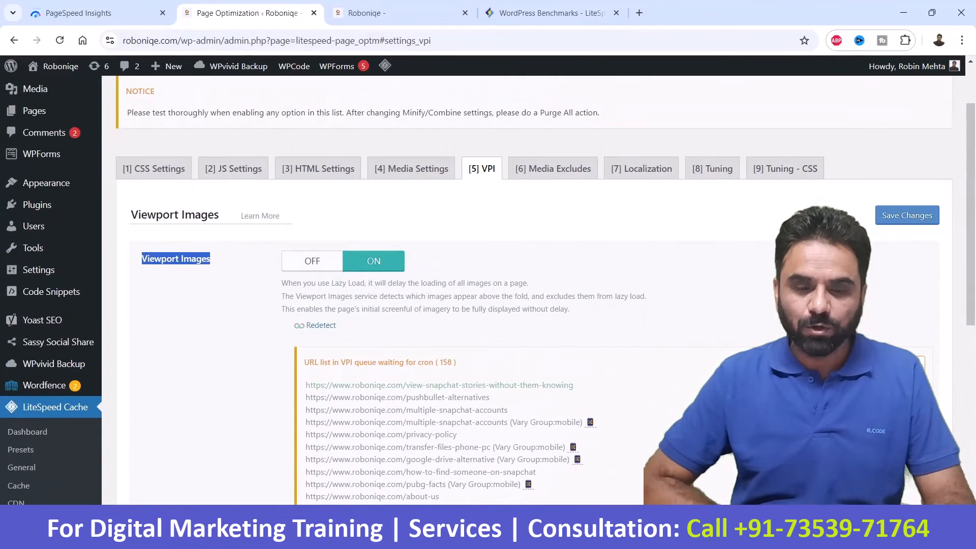
scroll(488, 290, down, 4)
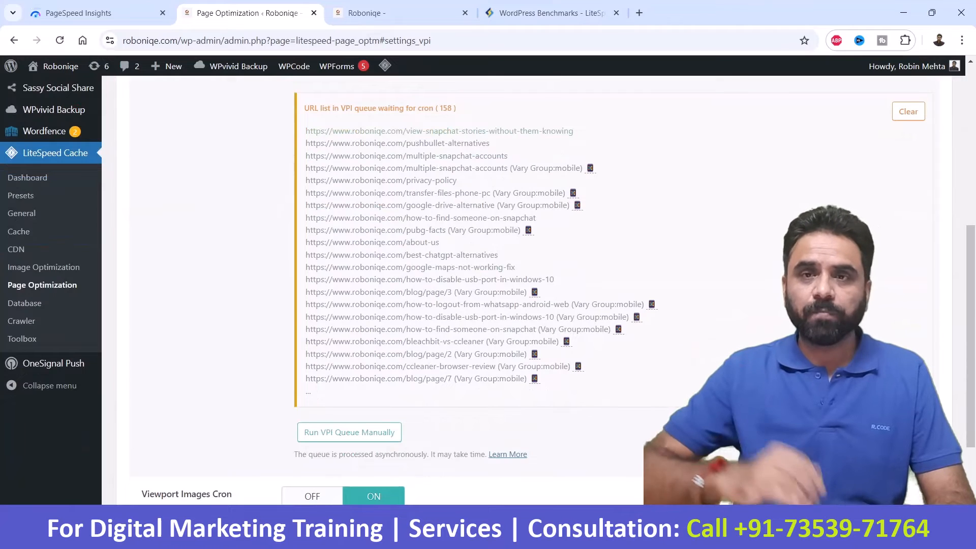
scroll(488, 290, down, 2)
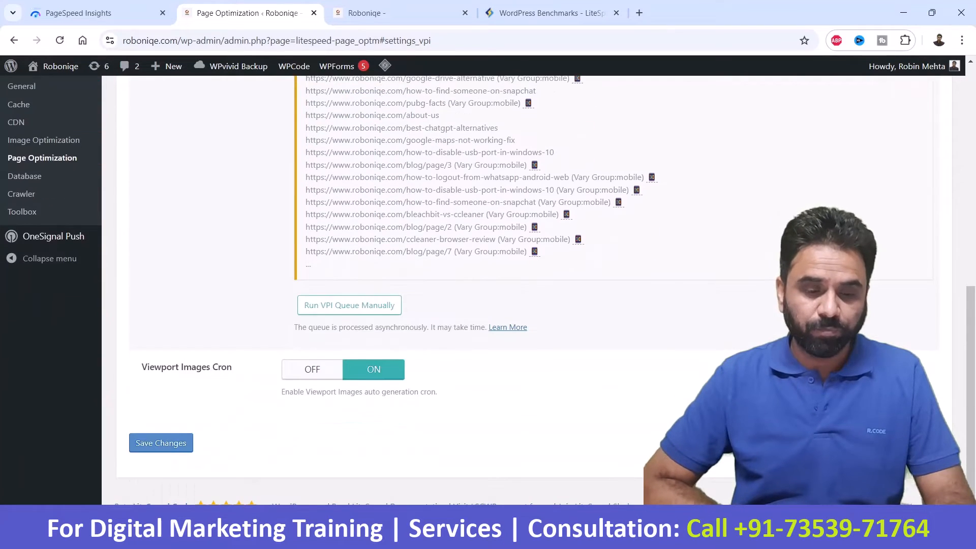
Review the Viewport Images Cron option and save the VPI settings
triple_click(187, 367)
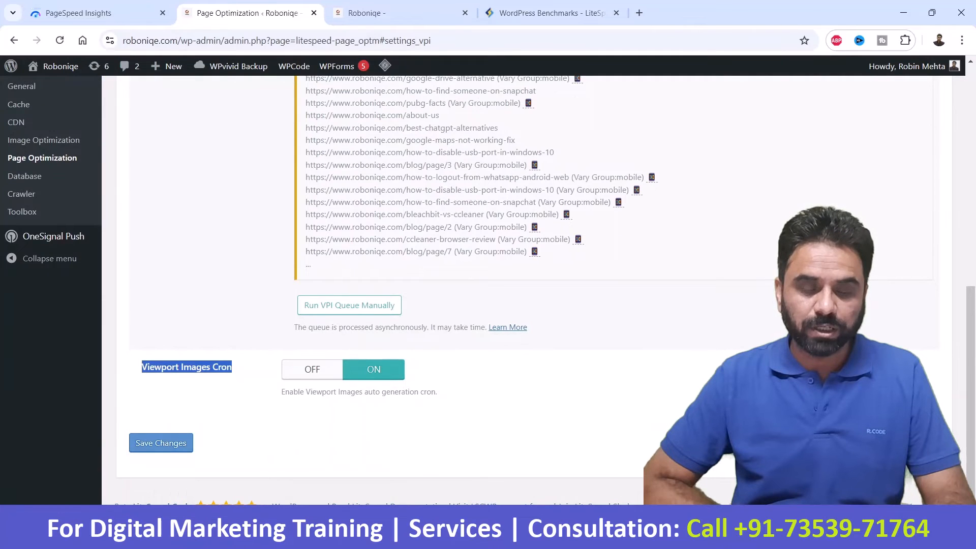
scroll(488, 289, up, 8)
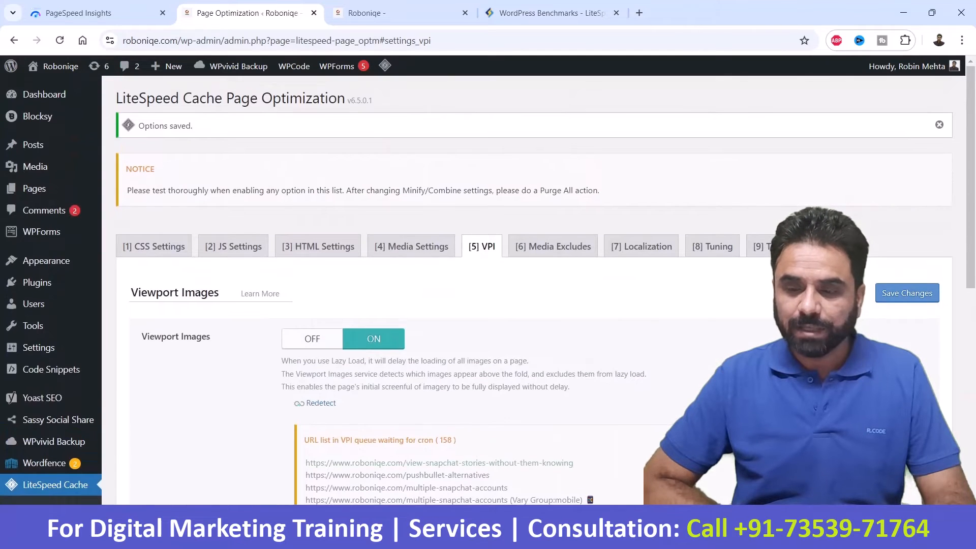
click(907, 293)
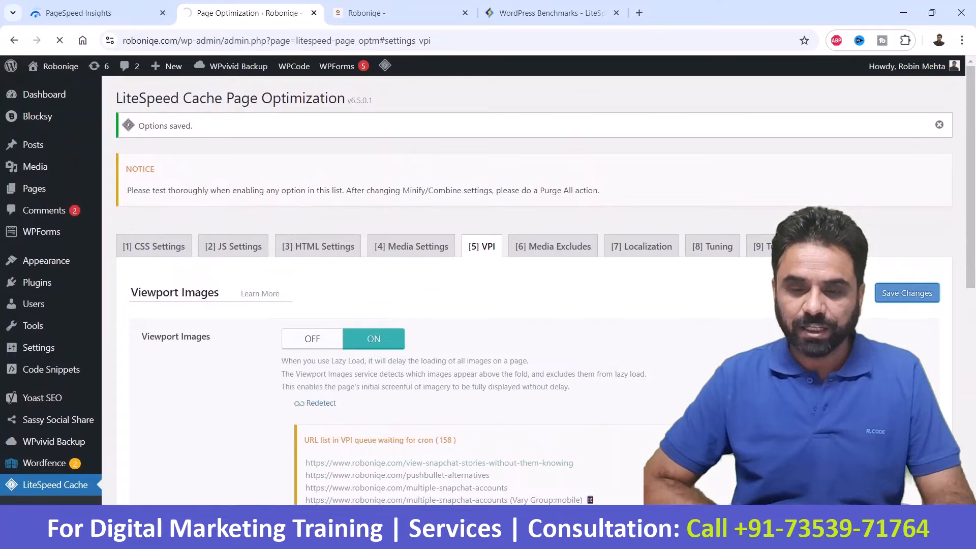
Look briefly at the Media Excludes settings and return to the Viewport Images options and URL queue
click(553, 246)
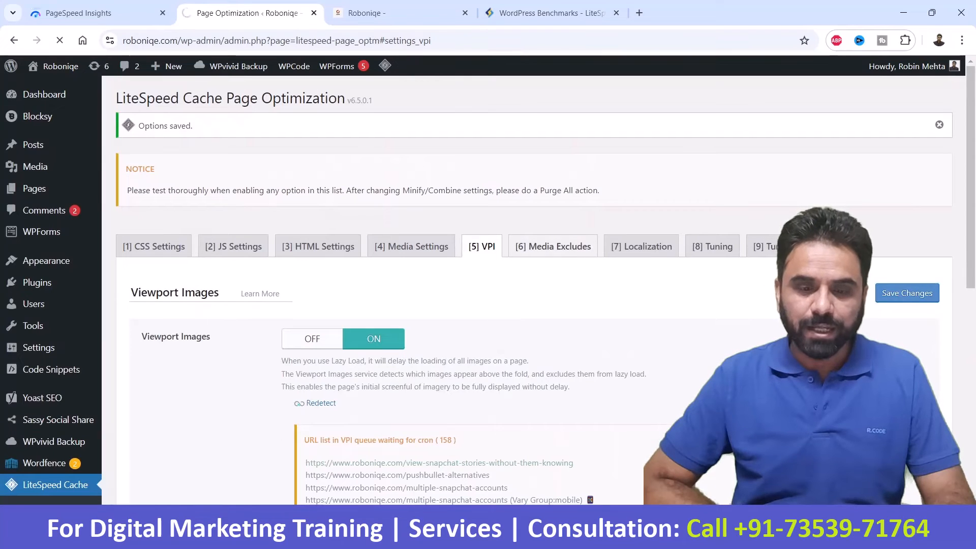
scroll(488, 289, down, 3)
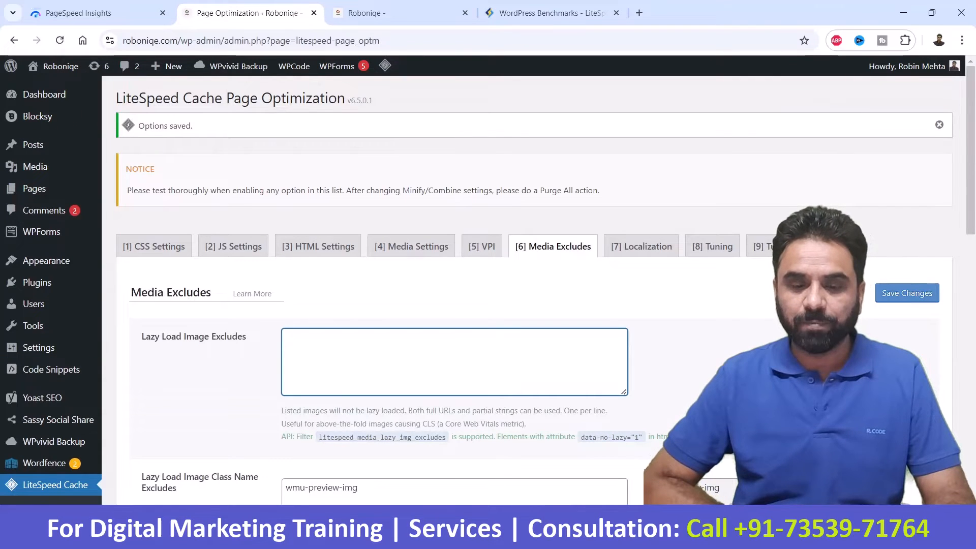
click(482, 247)
scroll(534, 285, down, 2)
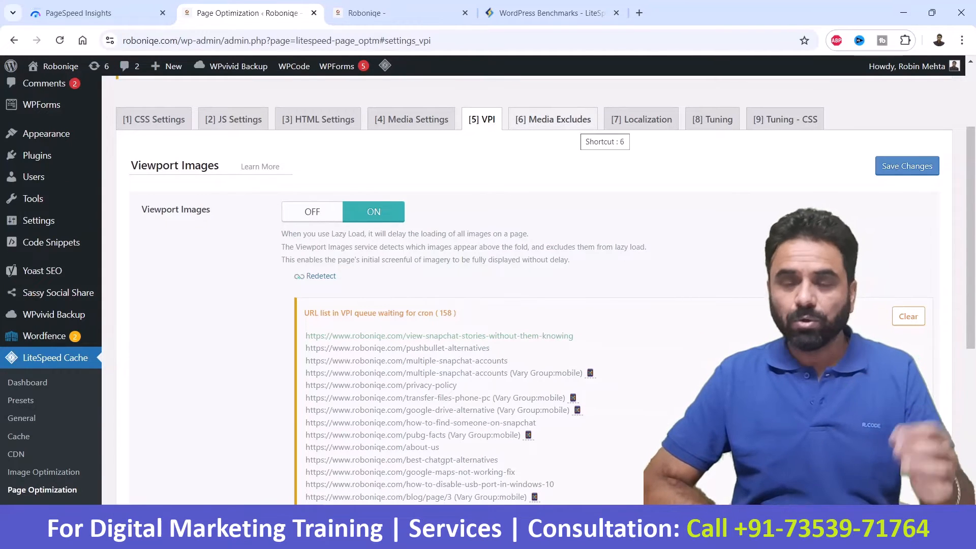
Open the Media Excludes settings and examine Lazy Load Image Excludes and Lazy Load Image Class Name Excludes
click(575, 122)
click(454, 234)
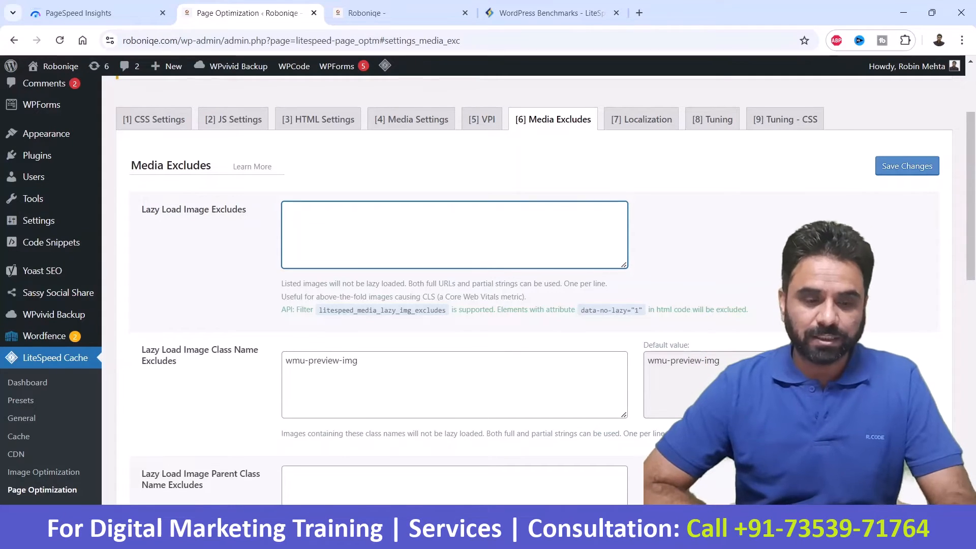
scroll(546, 290, down, 2)
mouse_move(162, 222)
mouse_down()
mouse_move(233, 223)
mouse_move(176, 235)
mouse_up()
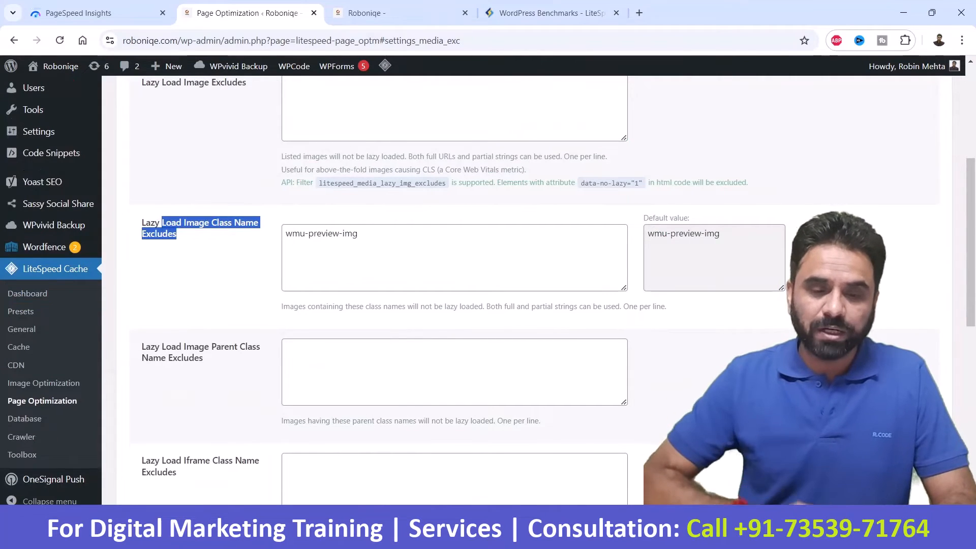
drag(360, 233, 285, 234)
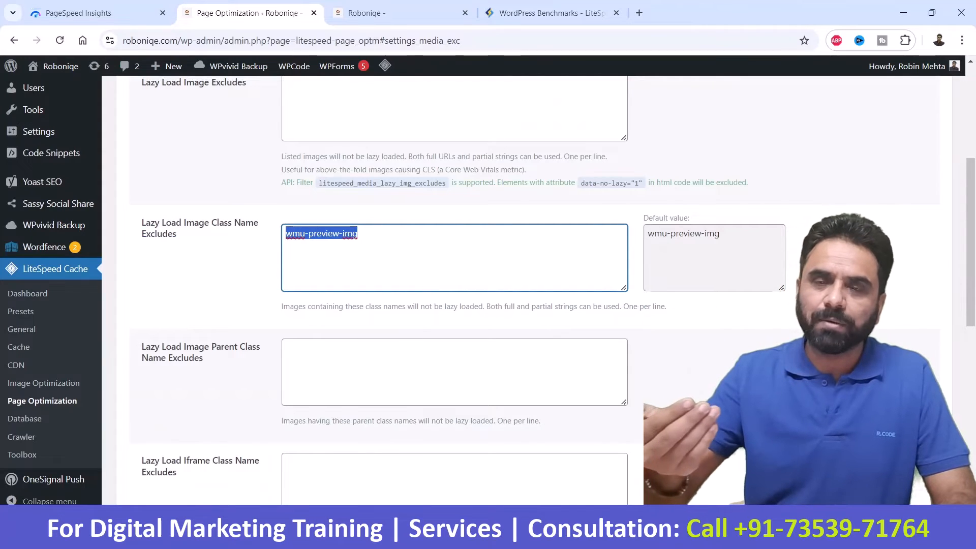
scroll(454, 254, down, 3)
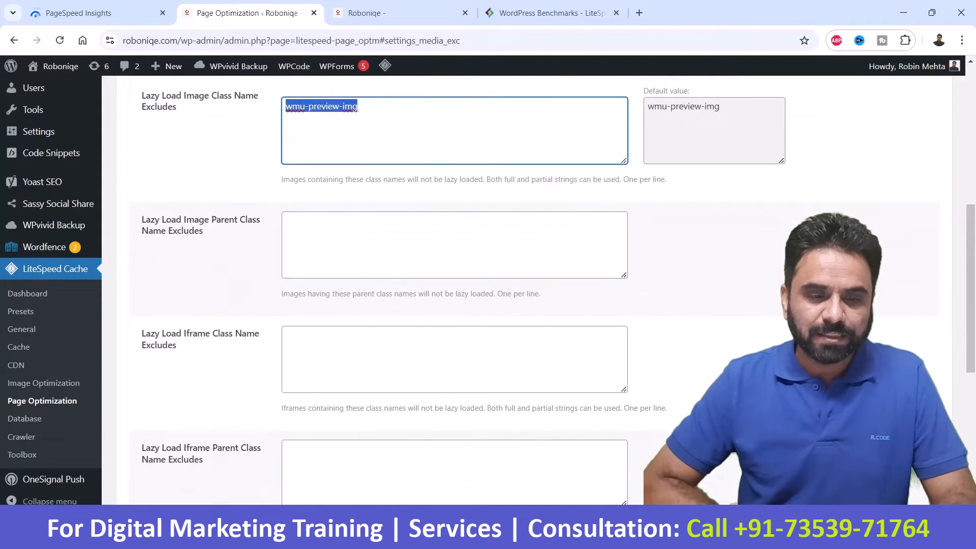
Examine the Lazy Load Image Parent Class Name, Iframe Class Name, Iframe Parent Class Name and URI excludes
drag(150, 220, 203, 231)
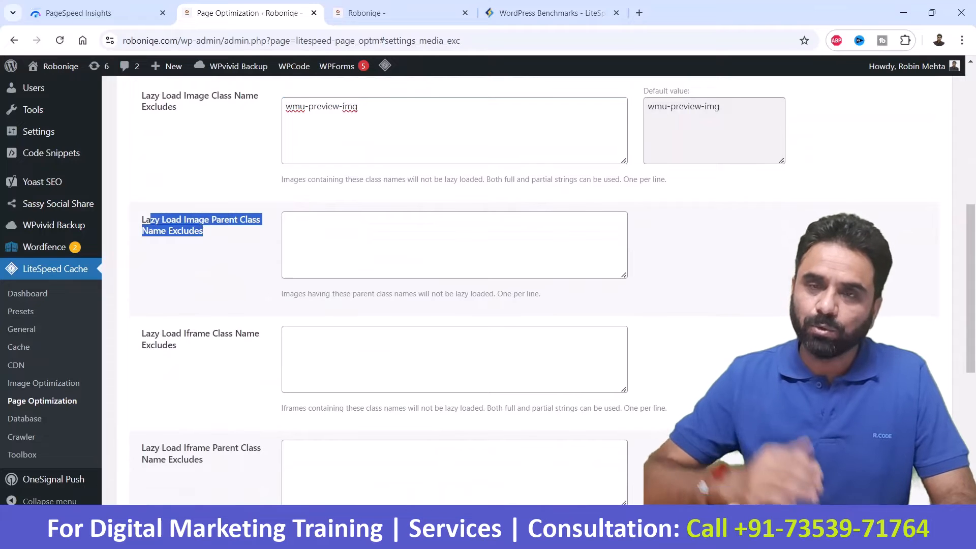
scroll(454, 255, down, 3)
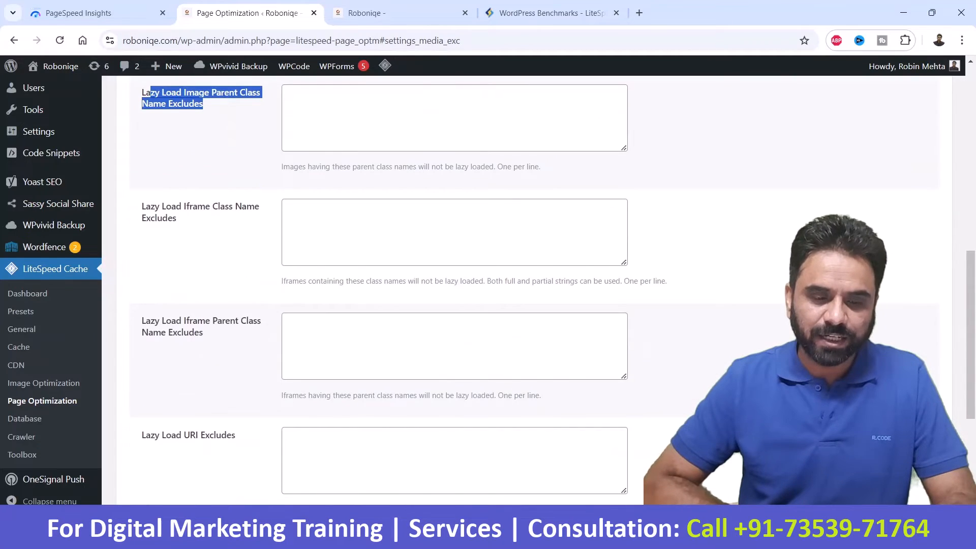
scroll(455, 290, down, 4)
scroll(455, 289, up, 4)
drag(161, 330, 203, 341)
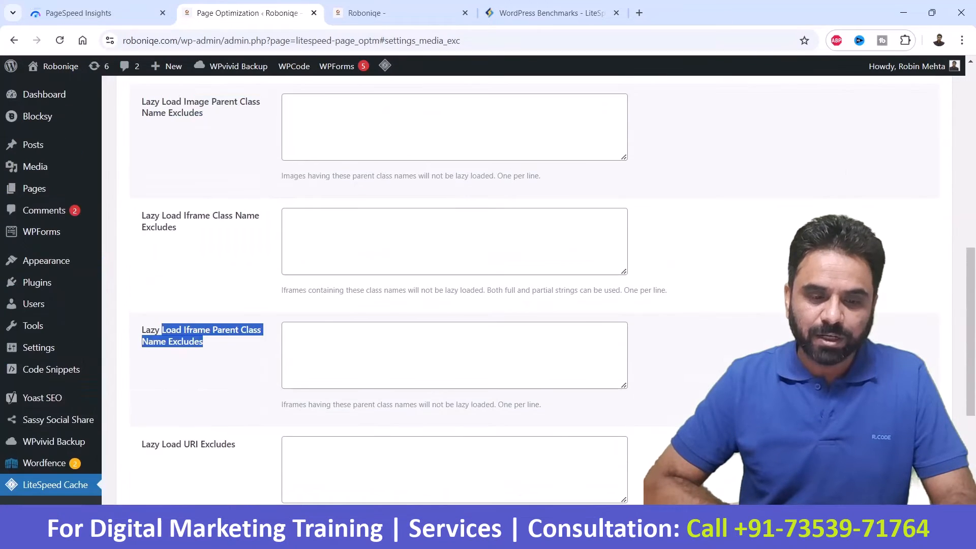
click(214, 361)
scroll(455, 290, down, 5)
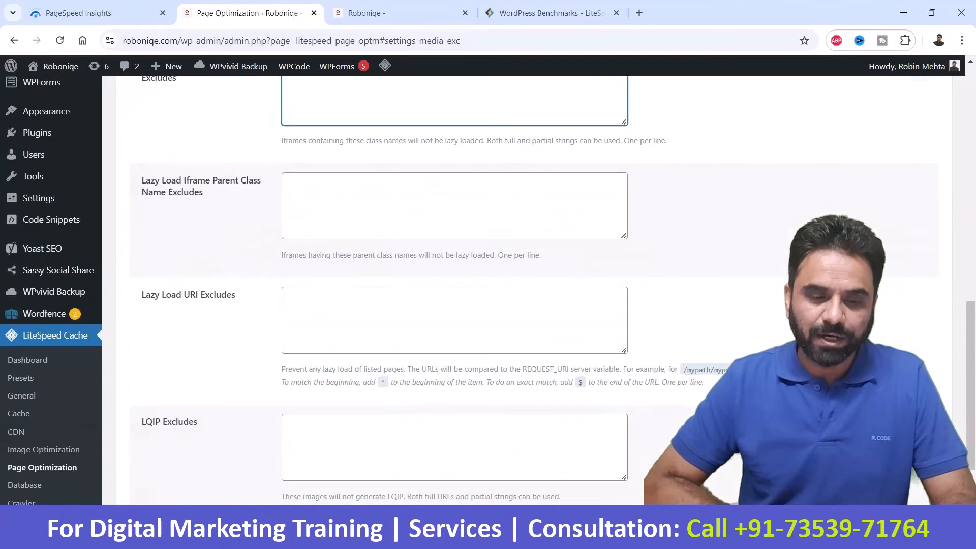
Revisit the Lazy Load Image Excludes field and skim the remaining Media Excludes fields
scroll(455, 290, up, 15)
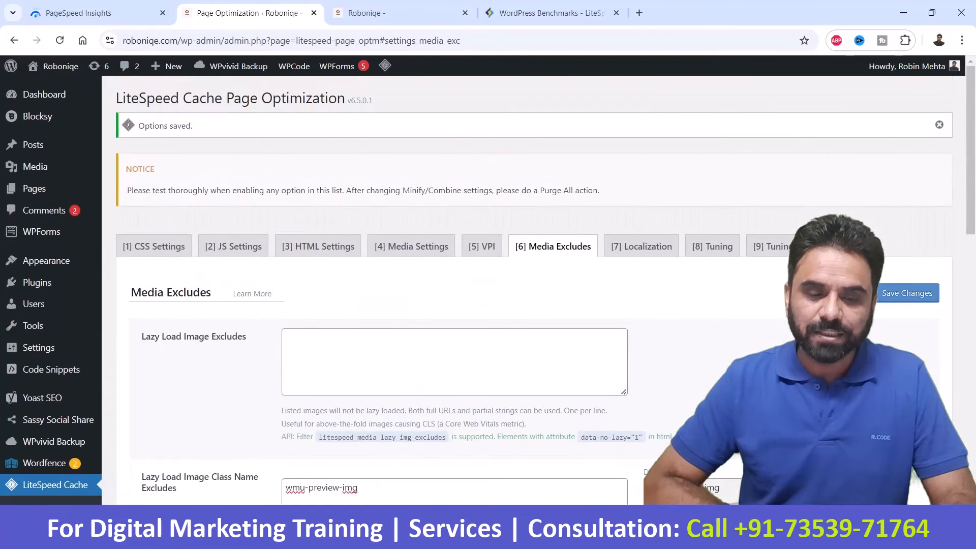
drag(155, 337, 247, 337)
click(407, 359)
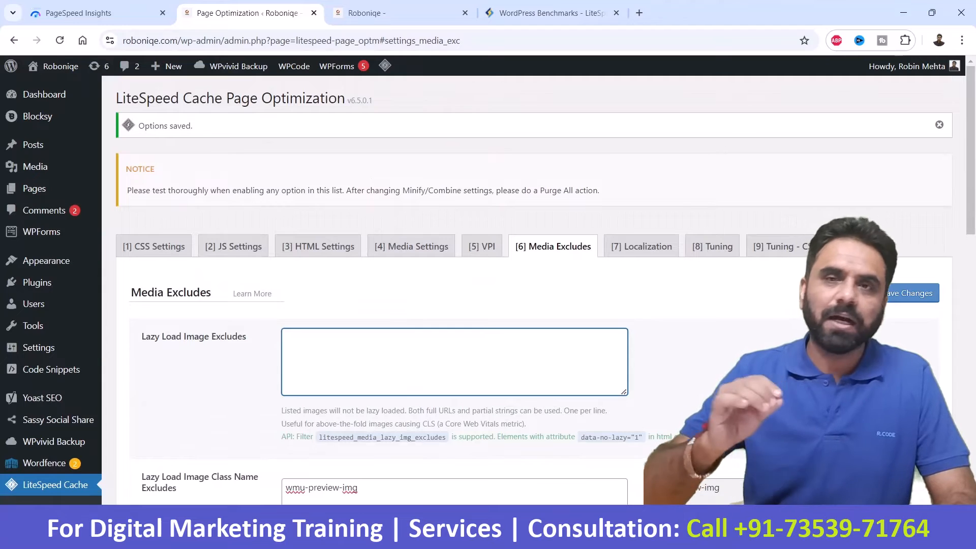
scroll(455, 290, down, 12)
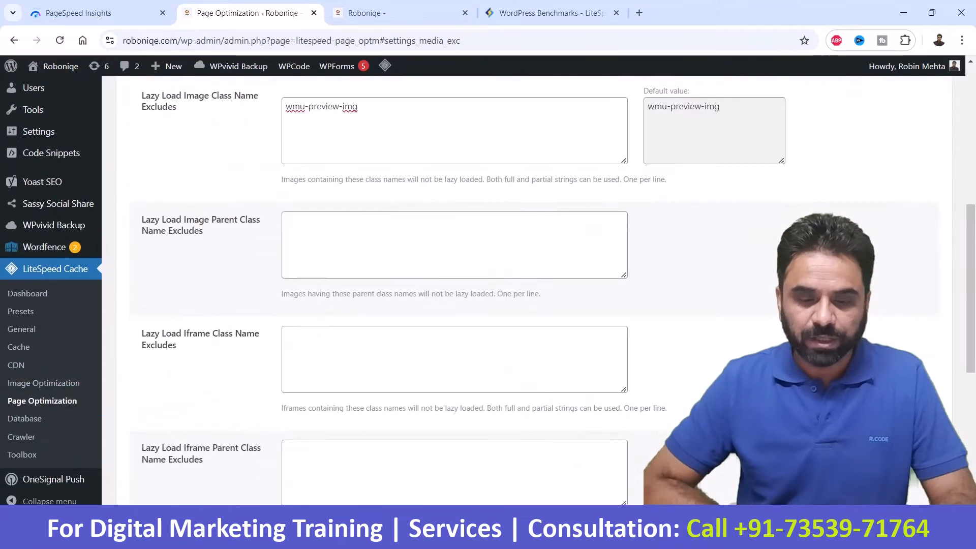
scroll(455, 290, up, 12)
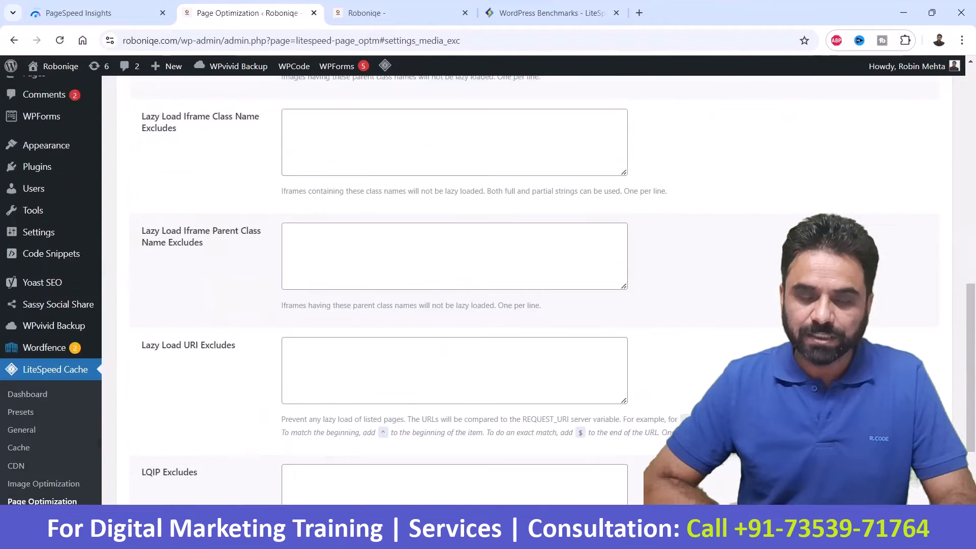
Open the Localization settings and review the Gravatar Cache and Localize Resources options
scroll(641, 246, down, 1)
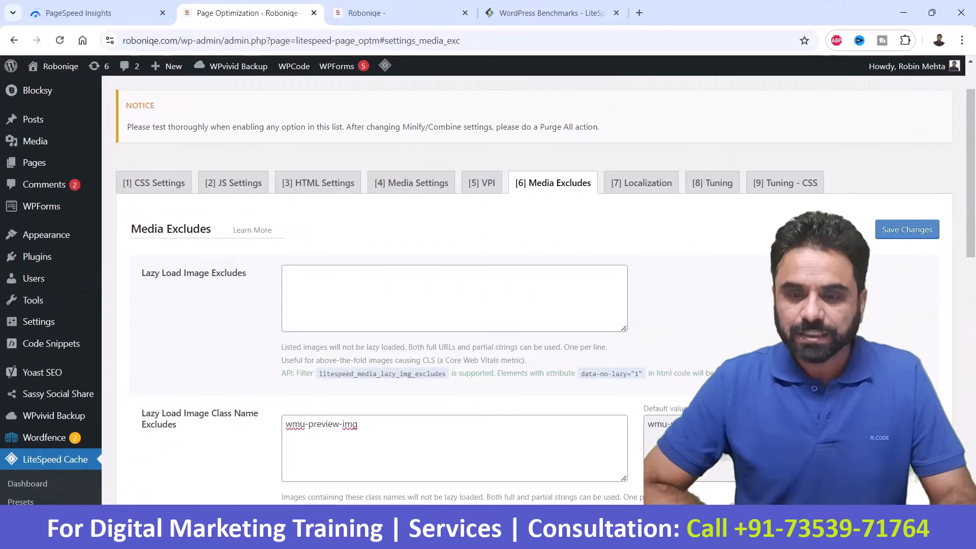
click(641, 183)
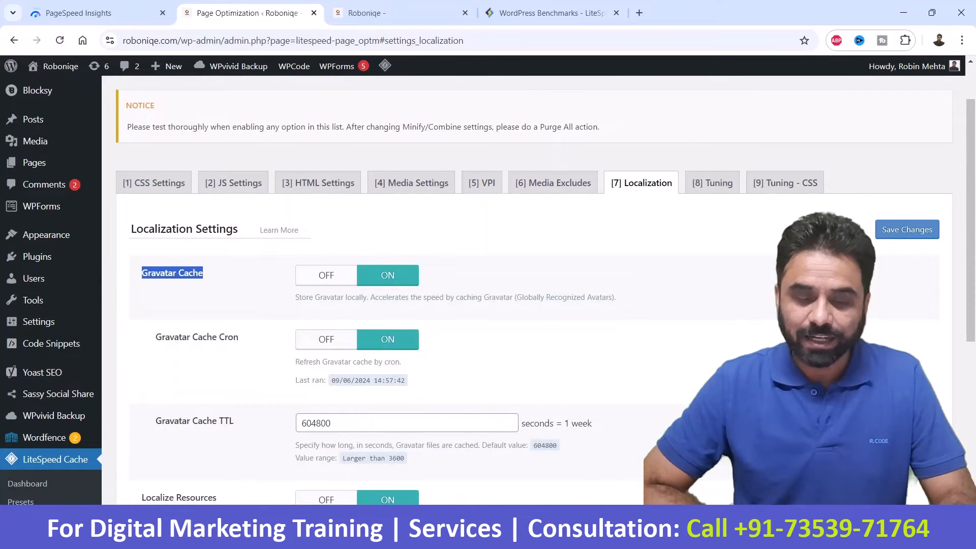
scroll(489, 290, down, 5)
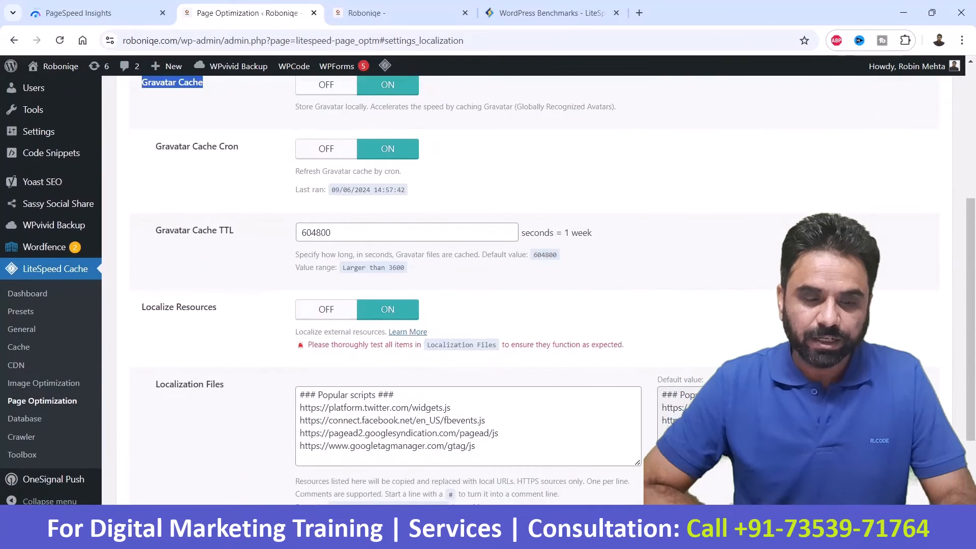
drag(155, 244, 217, 244)
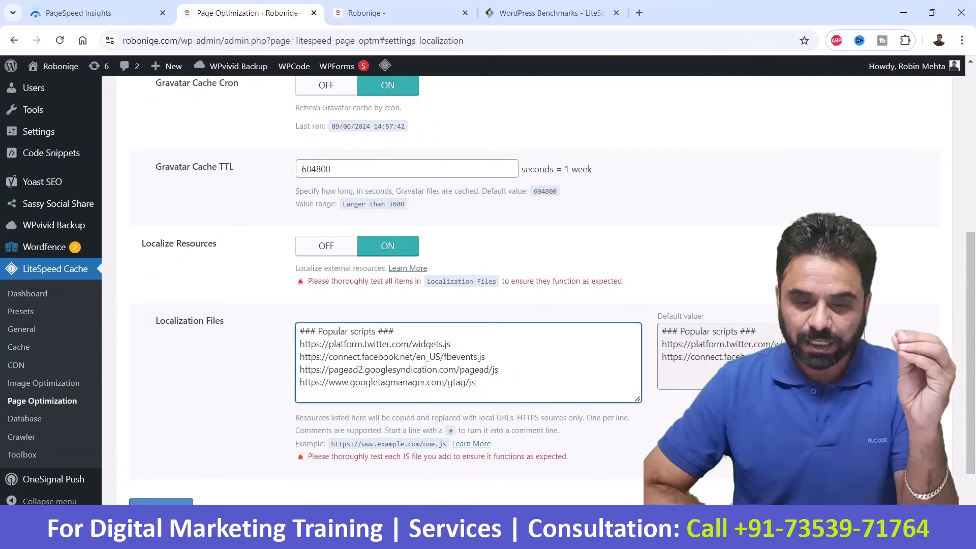
Examine the Twitter, Facebook, Google Syndication and Google Tag Manager script URLs listed in Localization Files
drag(476, 382, 300, 345)
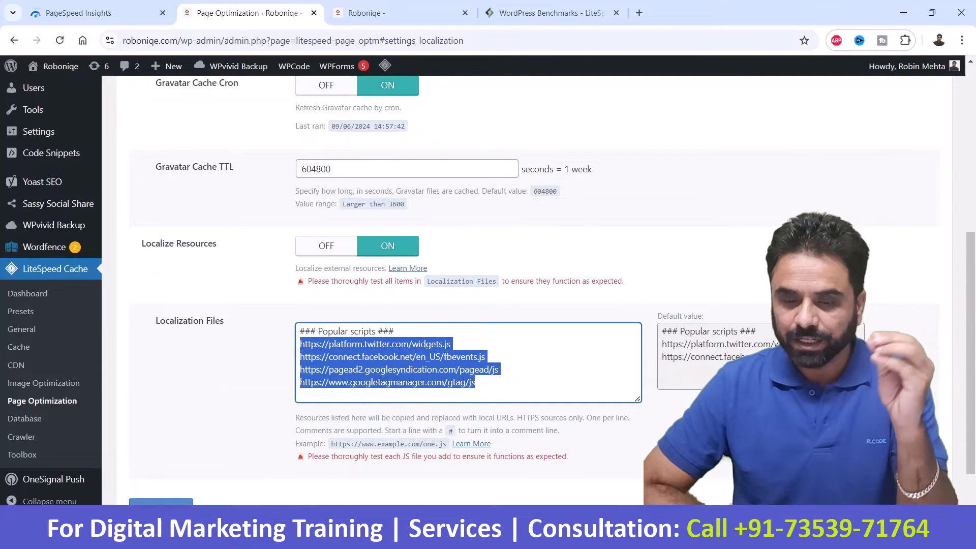
click(476, 383)
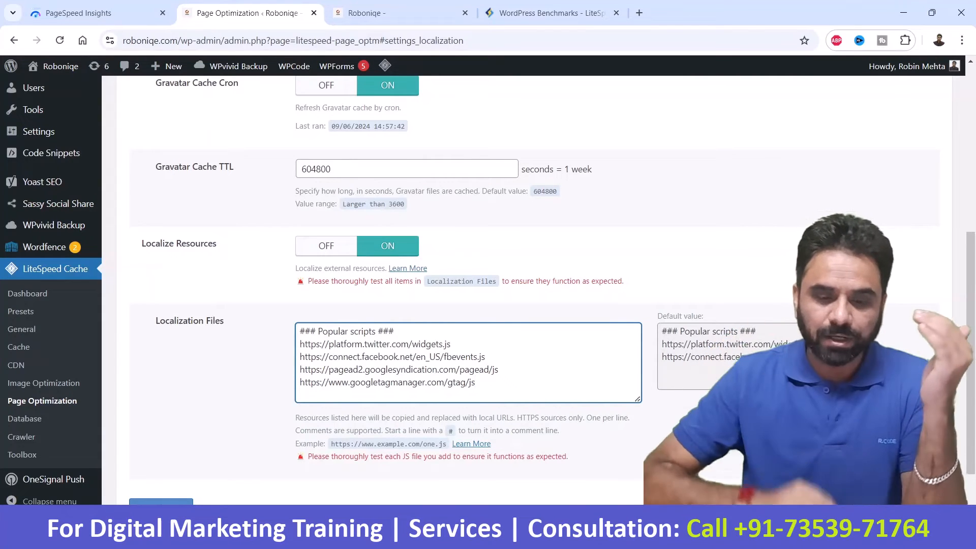
drag(476, 383, 300, 382)
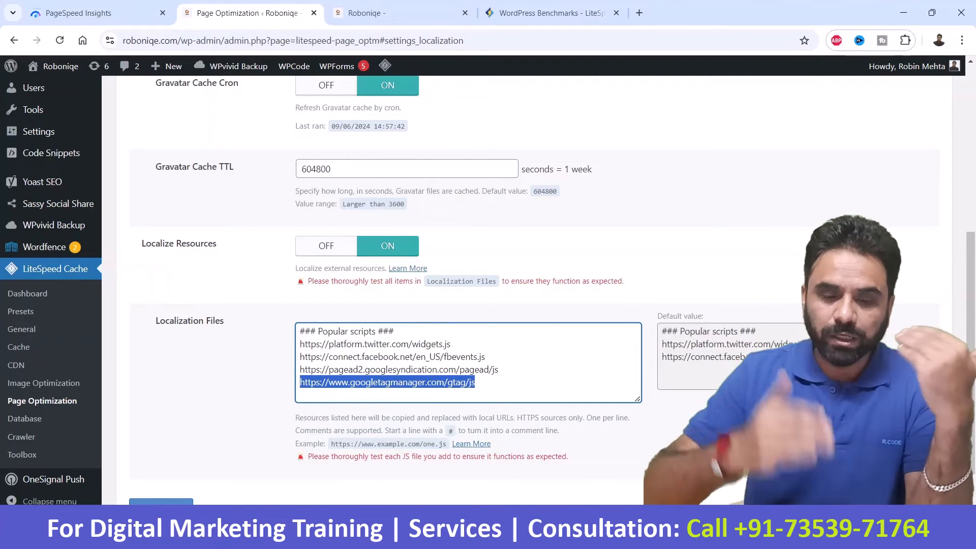
drag(352, 344, 450, 344)
drag(394, 357, 446, 357)
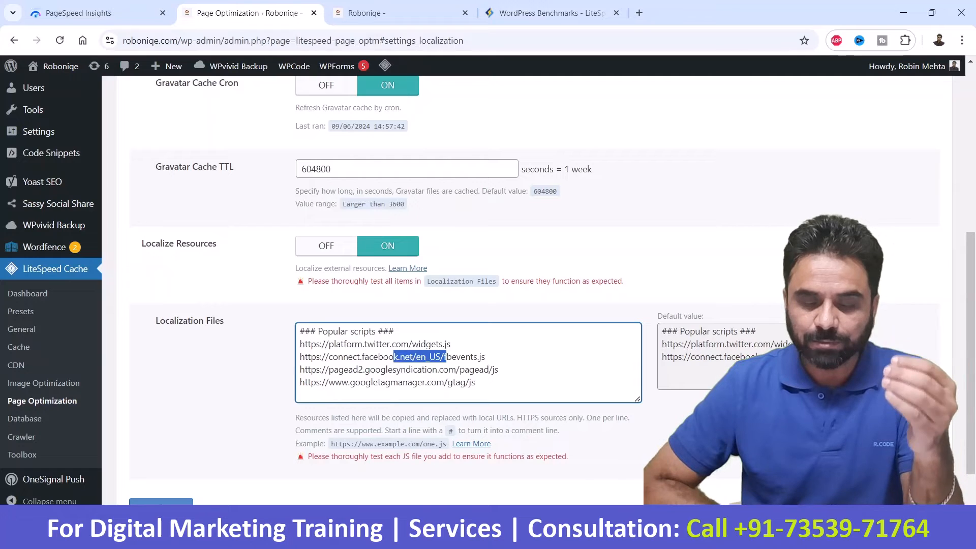
drag(371, 382, 472, 382)
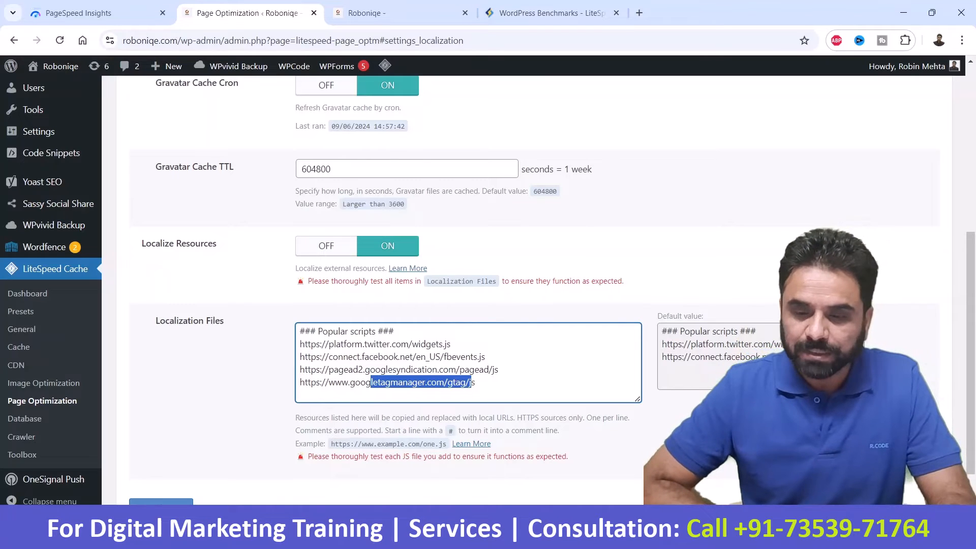
drag(475, 382, 300, 369)
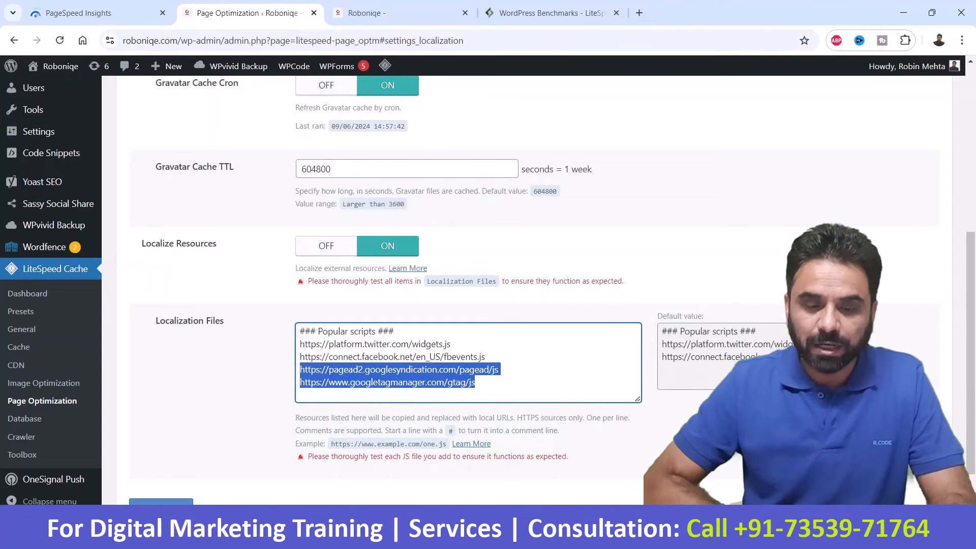
click(534, 374)
scroll(534, 374, up, 5)
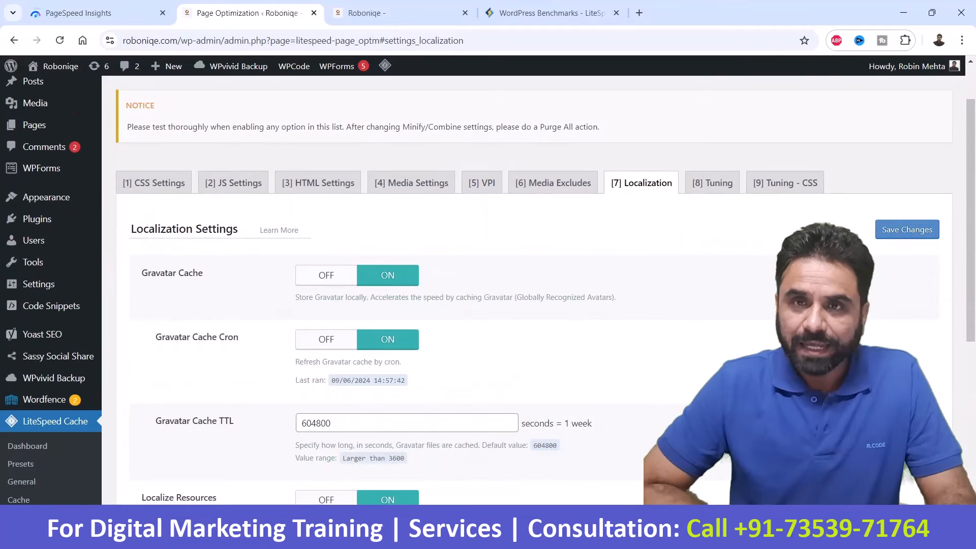
Open the Tuning settings and review JS Delayed Includes, JS Excludes and JS Deferred / Delayed Excludes
click(712, 183)
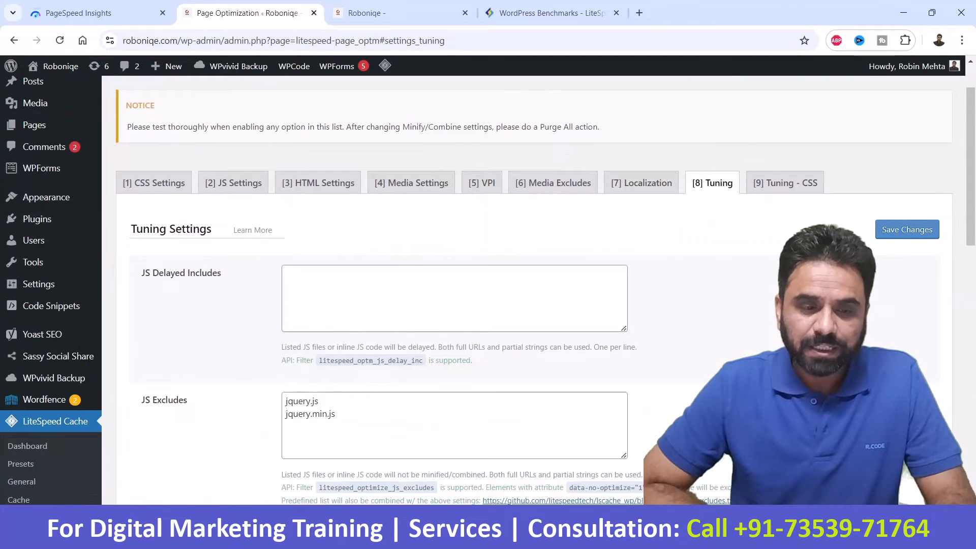
drag(142, 273, 221, 273)
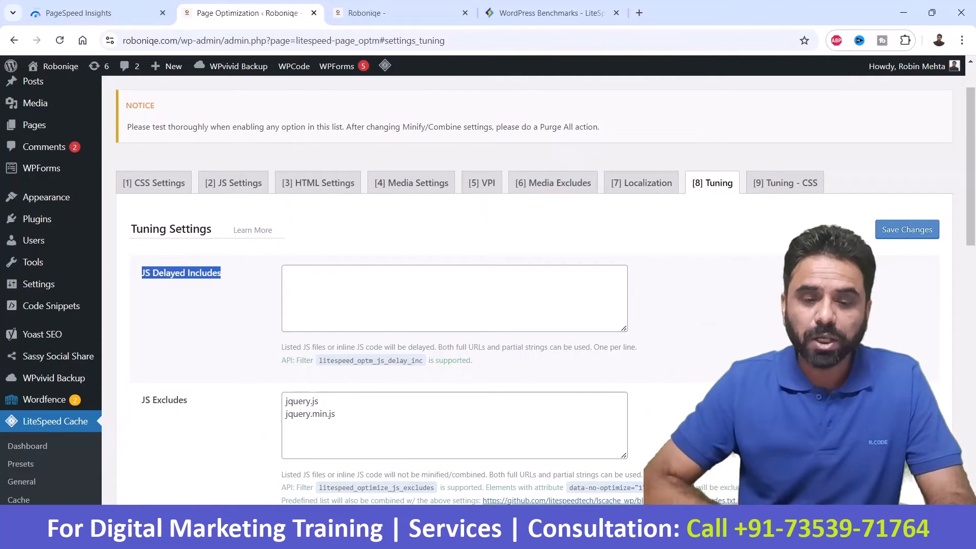
click(454, 299)
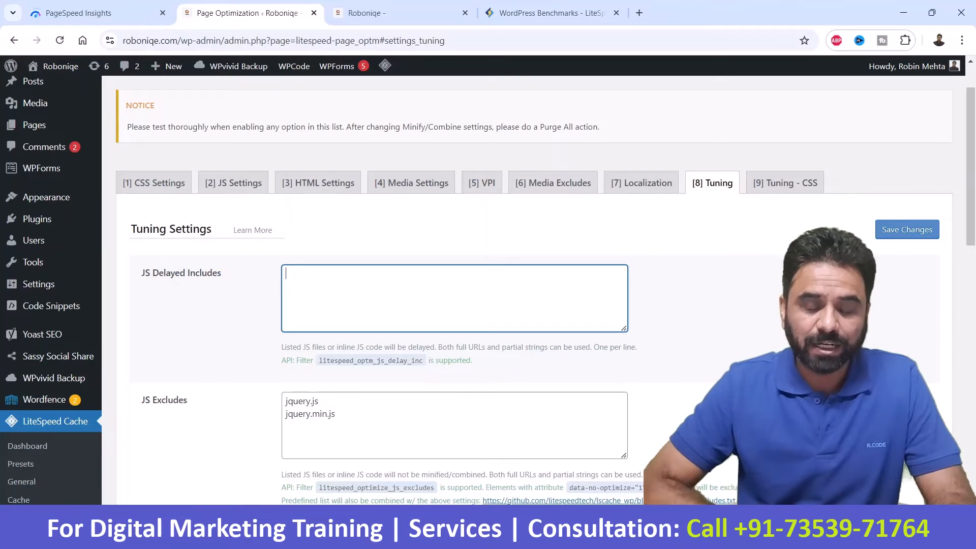
scroll(455, 298, down, 3)
drag(338, 224, 284, 209)
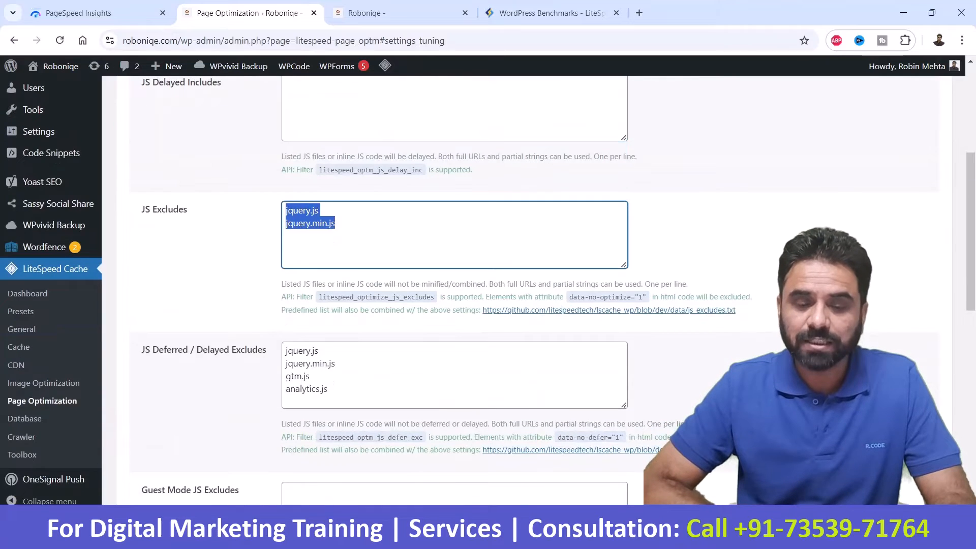
click(356, 226)
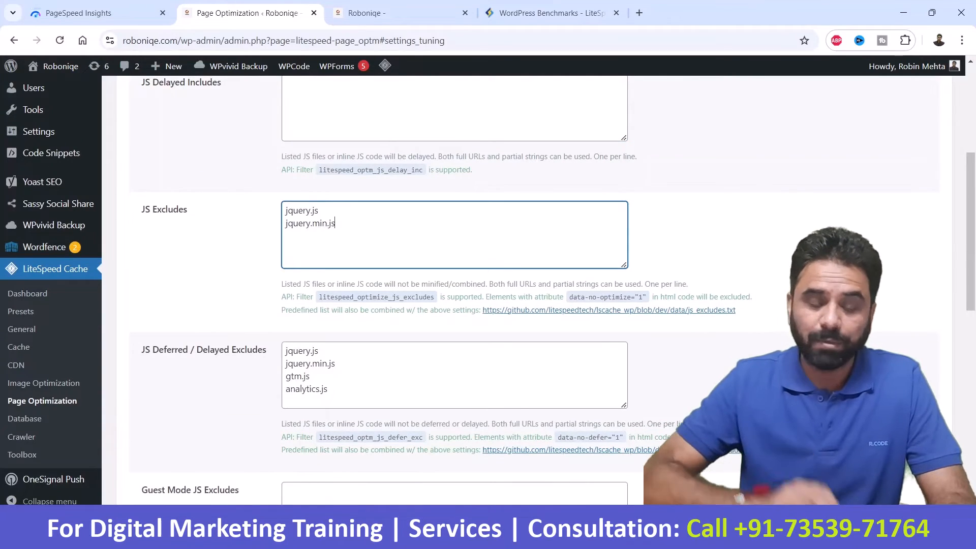
scroll(356, 227, down, 1)
drag(141, 286, 262, 287)
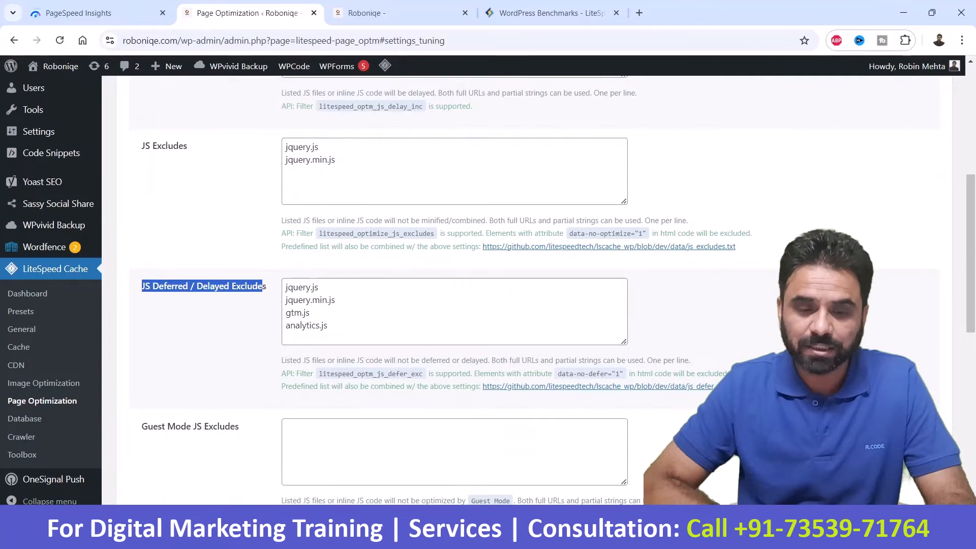
Review the JS Deferred / Delayed Excludes entries and the remaining Tuning options, and save the Tuning settings
drag(331, 326, 286, 288)
scroll(289, 290, down, 6)
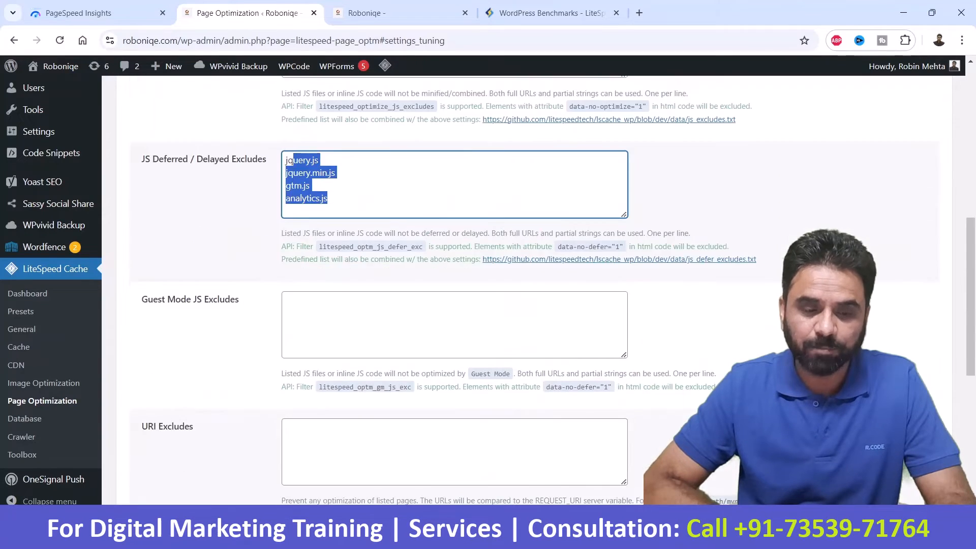
scroll(489, 300, down, 3)
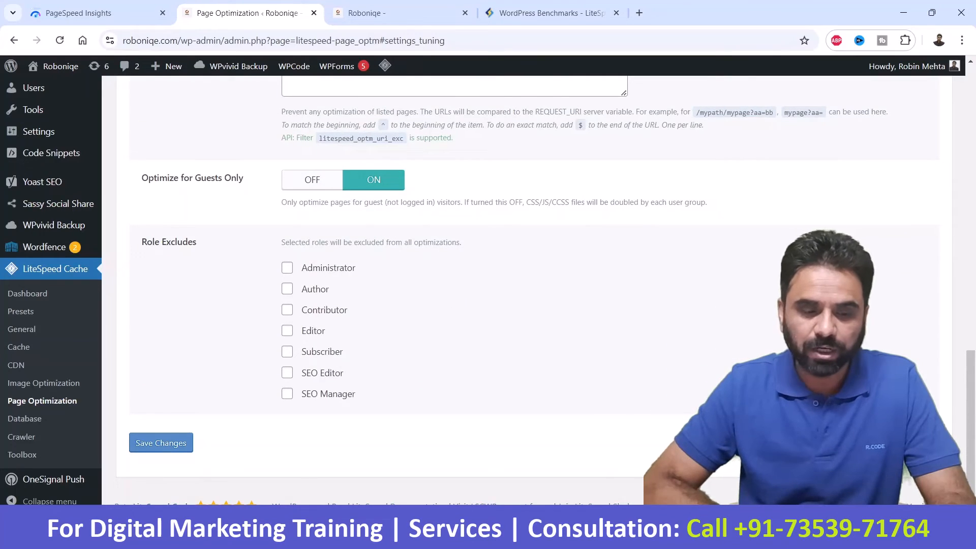
click(161, 443)
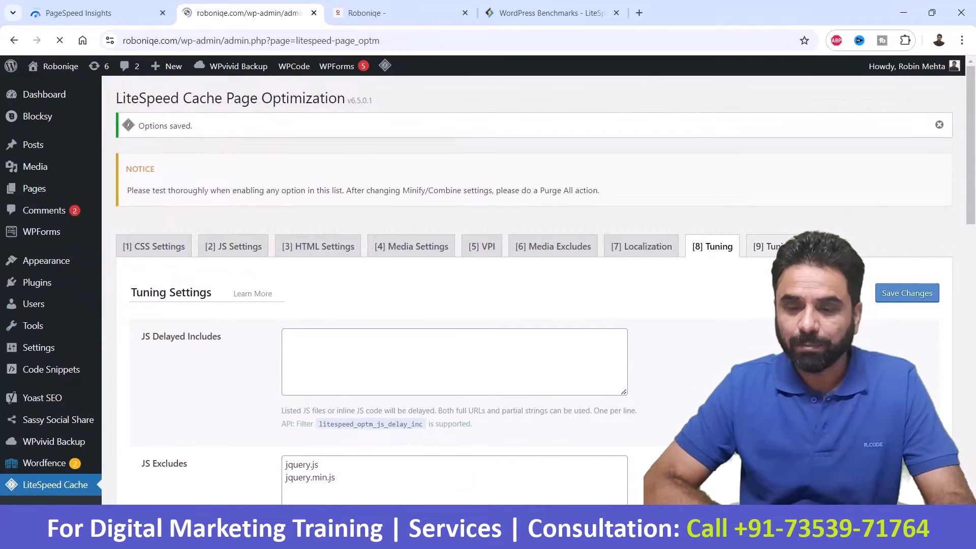
Open the Tuning - CSS settings and review the CSS Excludes, UCSS, Separate CCSS Cache and Critical CSS Rules fields
click(785, 247)
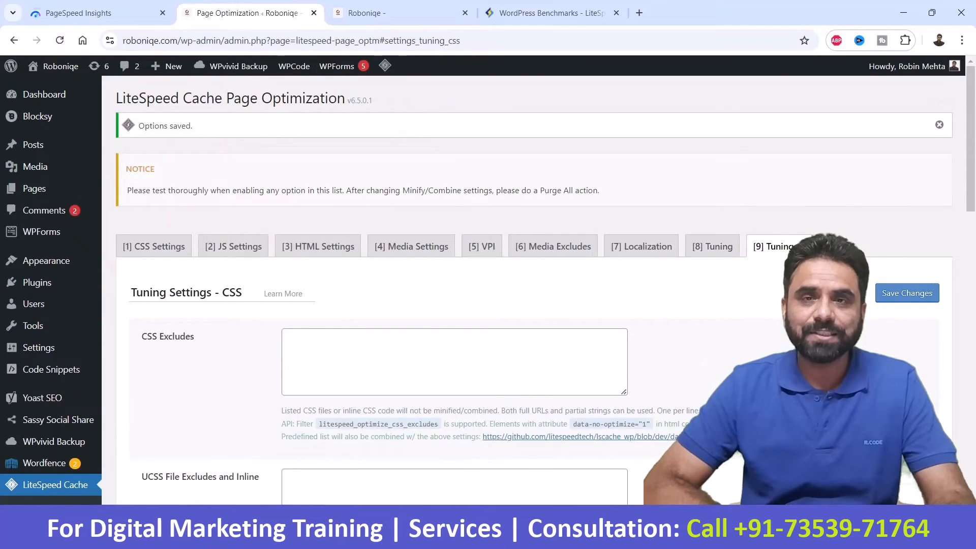
scroll(785, 264, down, 2)
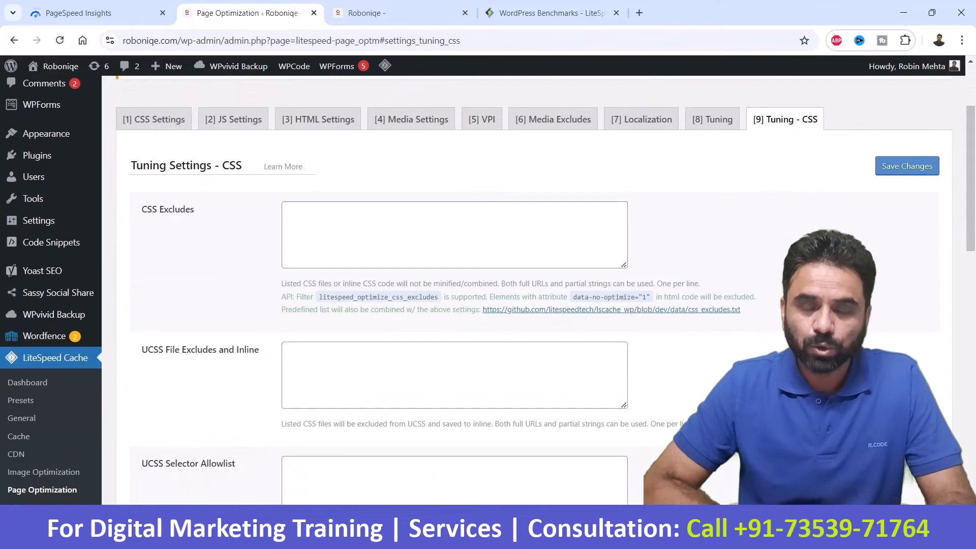
click(454, 234)
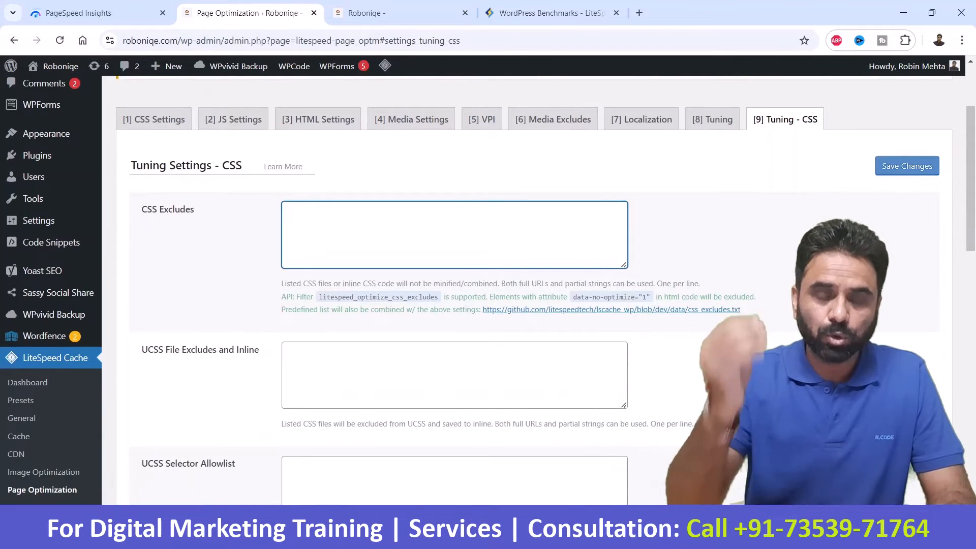
scroll(508, 289, down, 15)
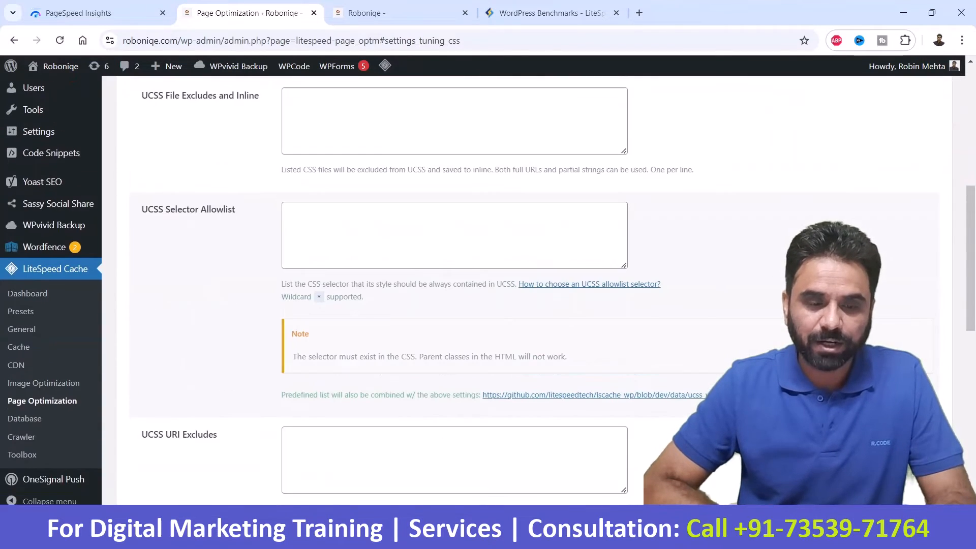
scroll(509, 290, down, 2)
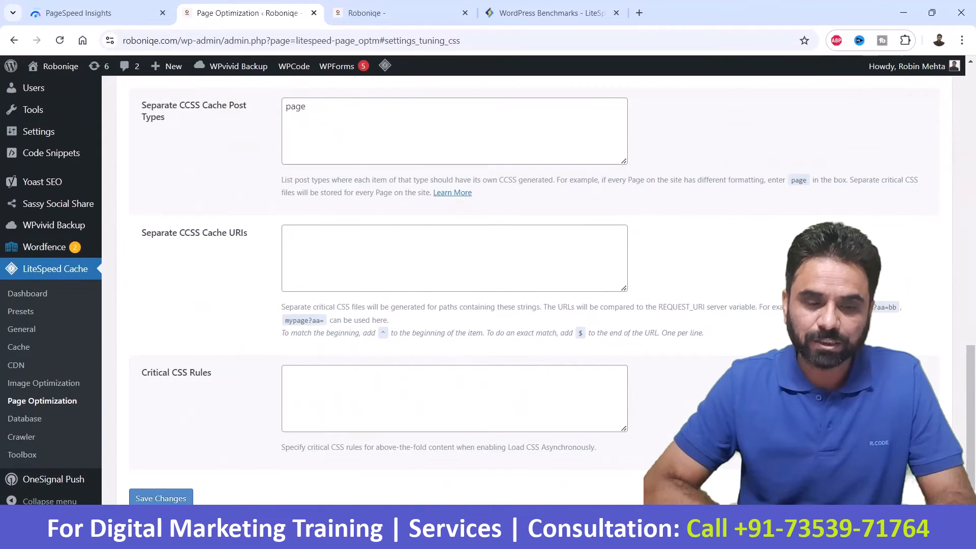
scroll(509, 290, up, 20)
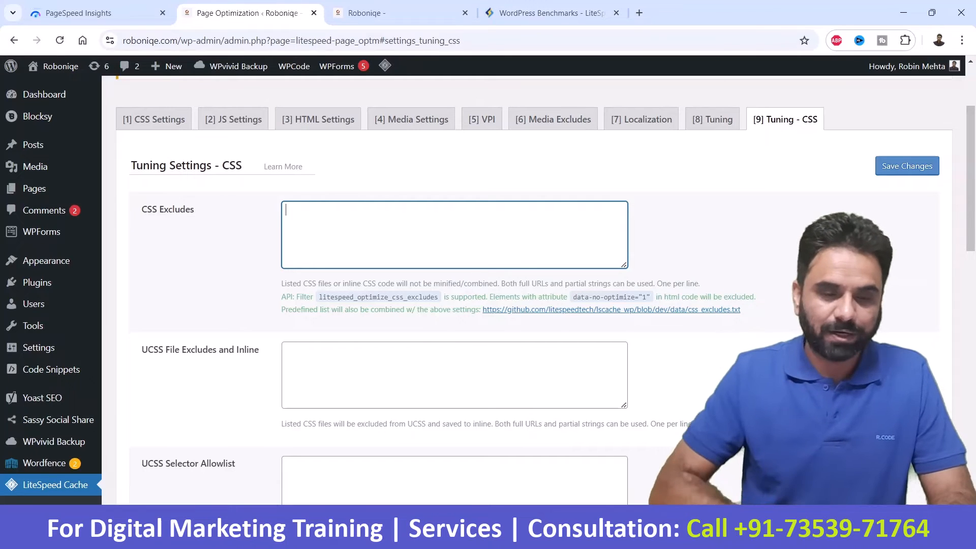
scroll(529, 289, down, 6)
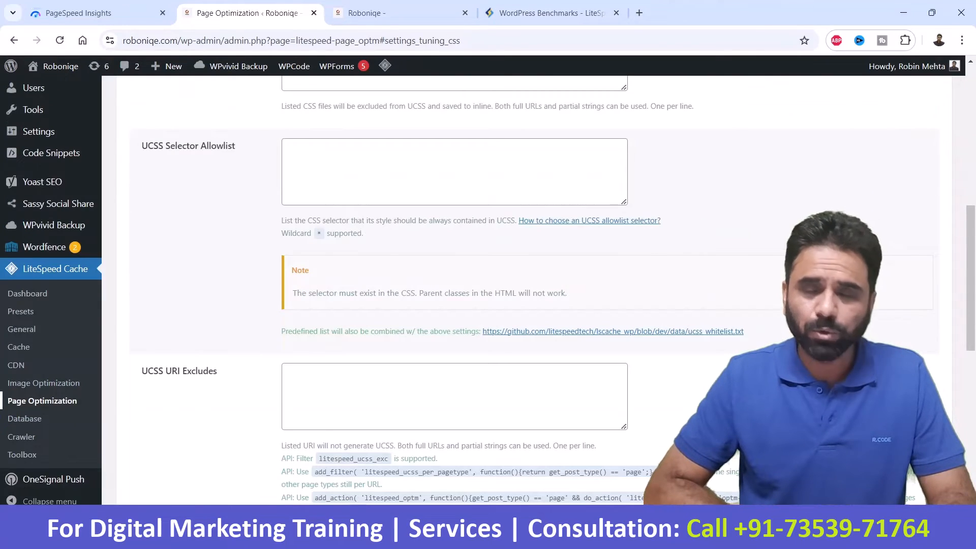
Open LiteSpeed Cache's Database optimization page and clean all spam comments
click(24, 418)
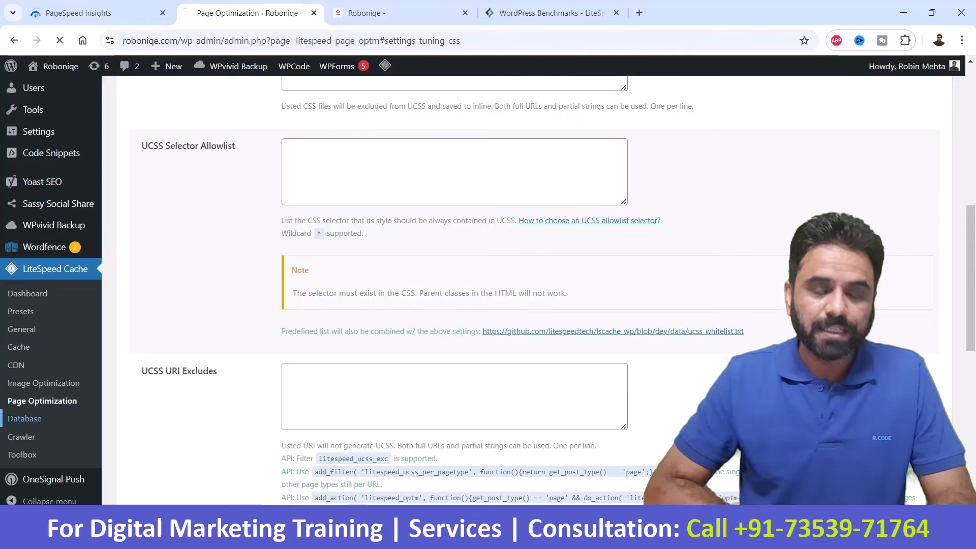
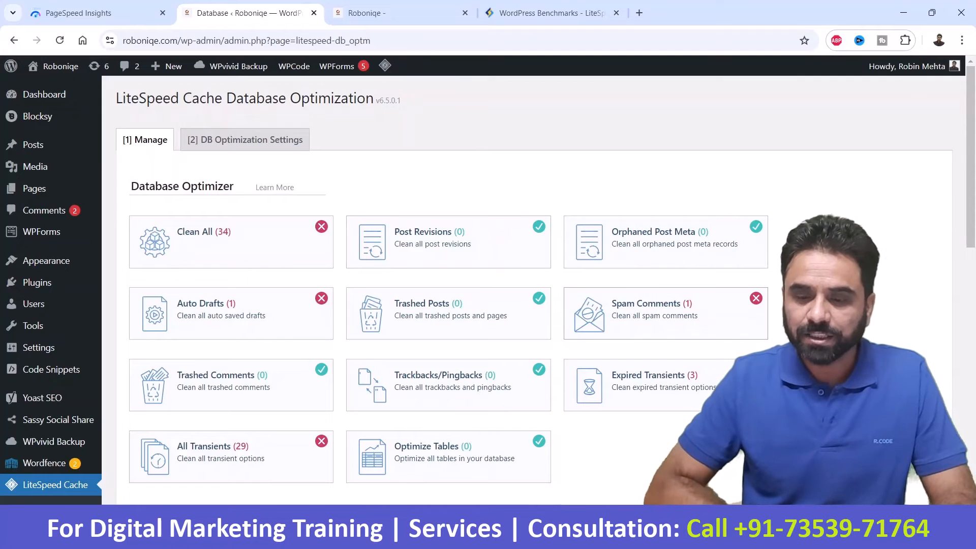
click(665, 314)
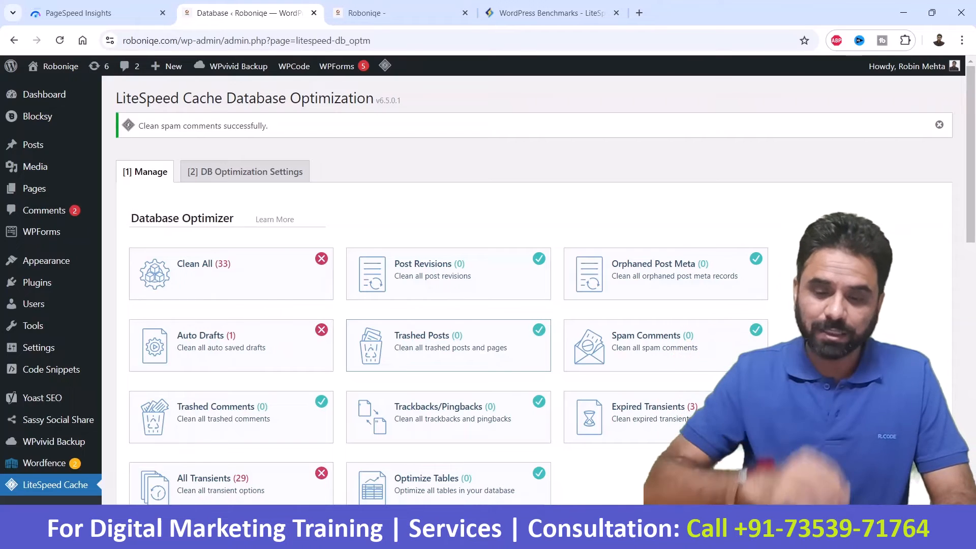
Review the remaining Database Optimizer entries, the Table Engine Converter, the Database Summary and the DB Optimization Settings
scroll(488, 285, down, 1)
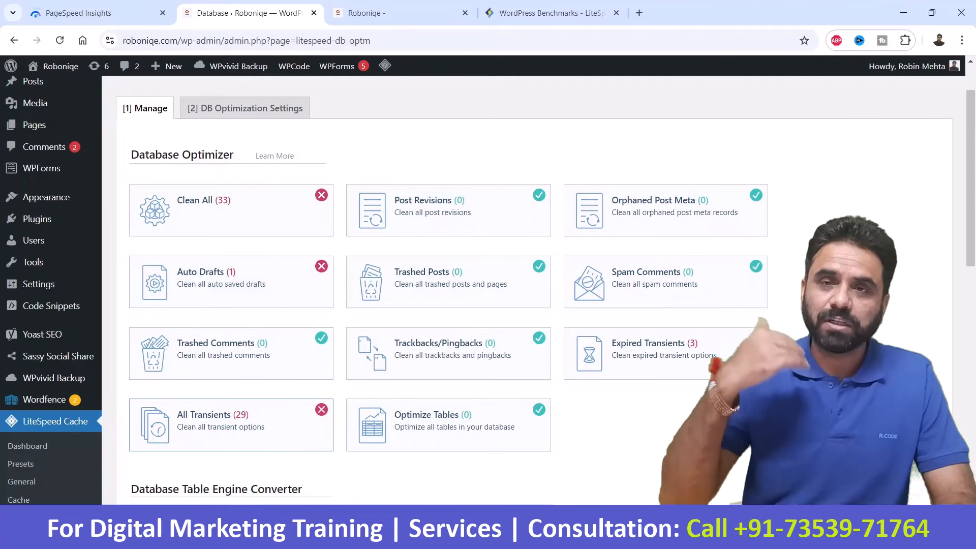
scroll(534, 289, down, 5)
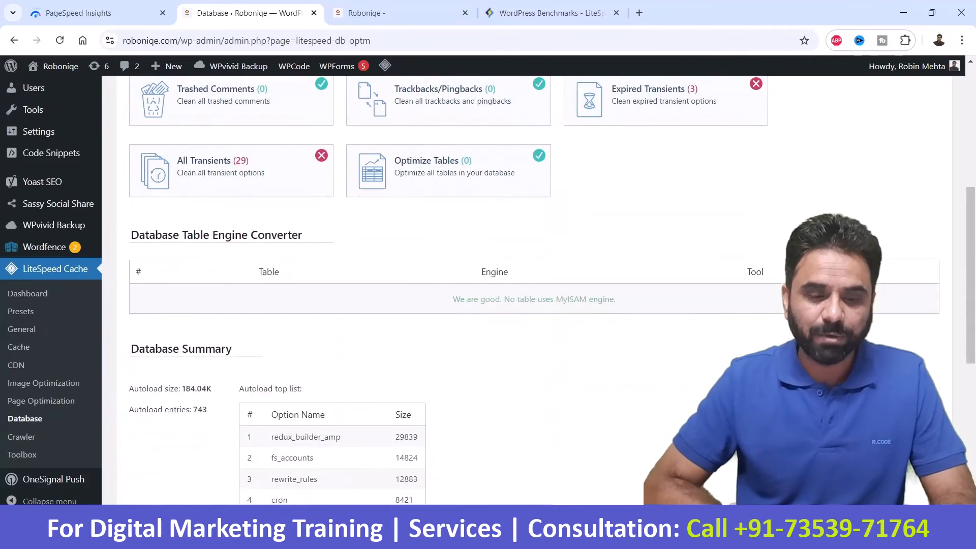
scroll(534, 290, up, 6)
click(245, 172)
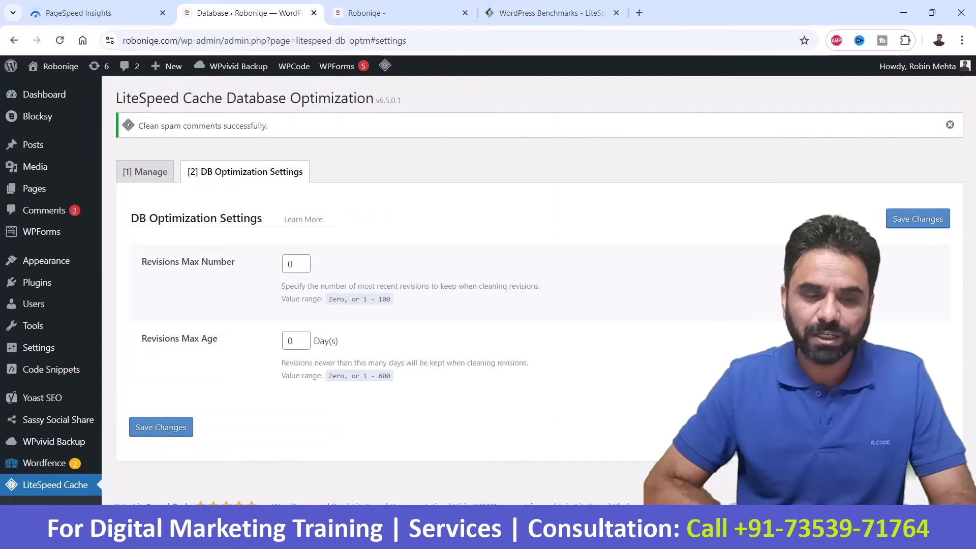
click(145, 171)
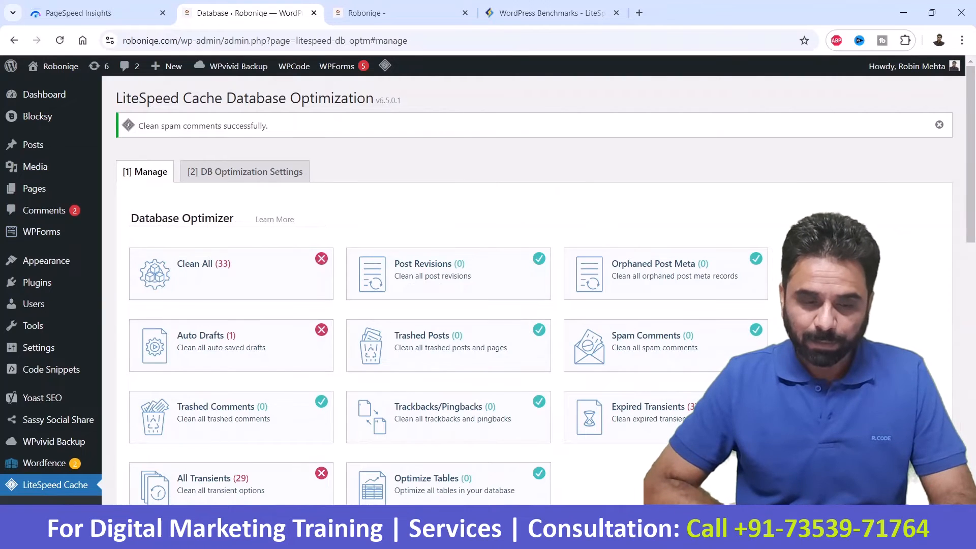
Open the Crawler page and review its General Settings, from the Crawler switch to the run duration, interval, thread and timeout fields
scroll(488, 290, down, 14)
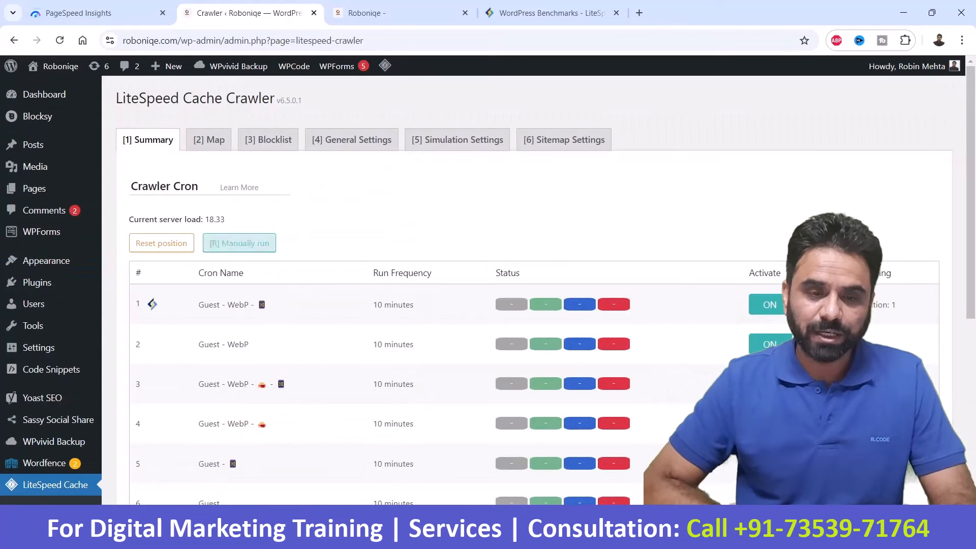
key(4)
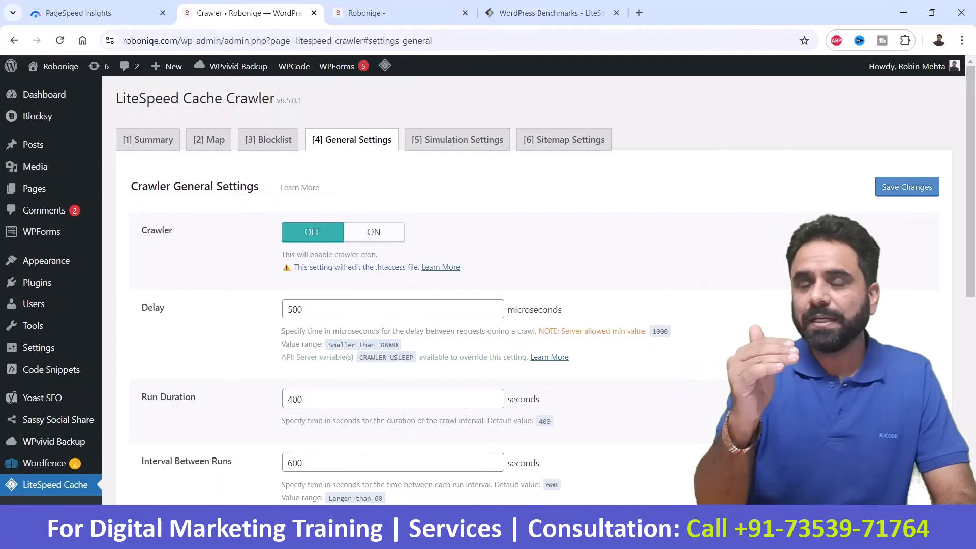
scroll(488, 285, down, 5)
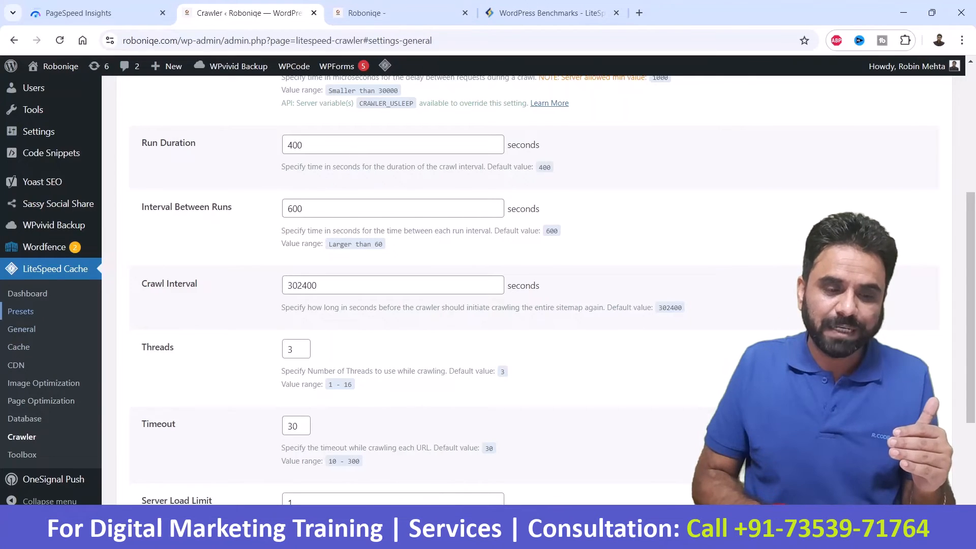
Open the LiteSpeed Cache configuration presets and examine what the Essentials preset includes
click(21, 312)
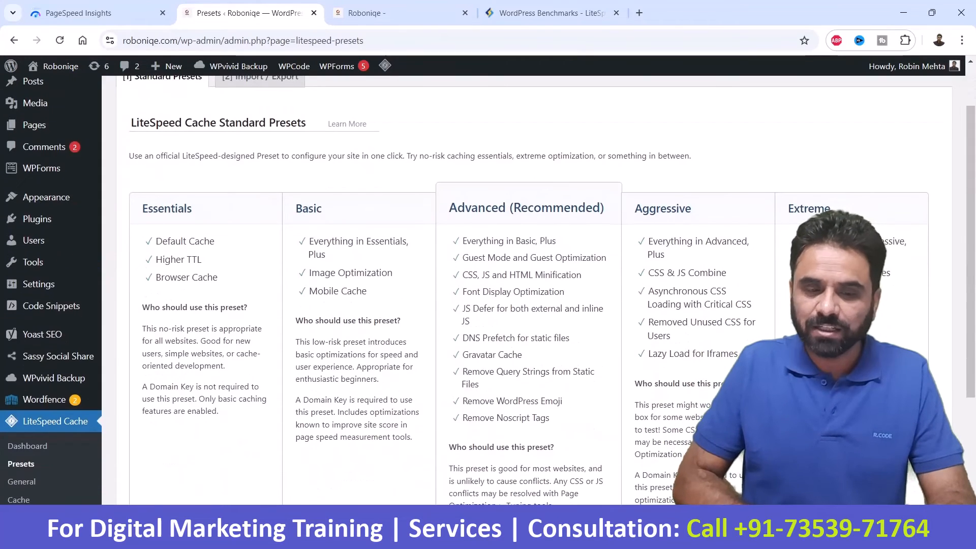
drag(142, 208, 184, 208)
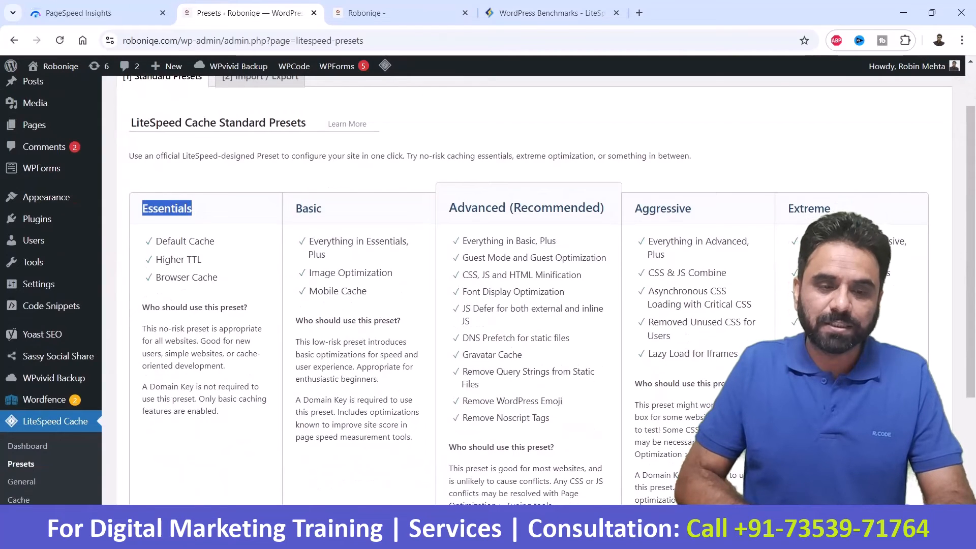
scroll(509, 285, down, 3)
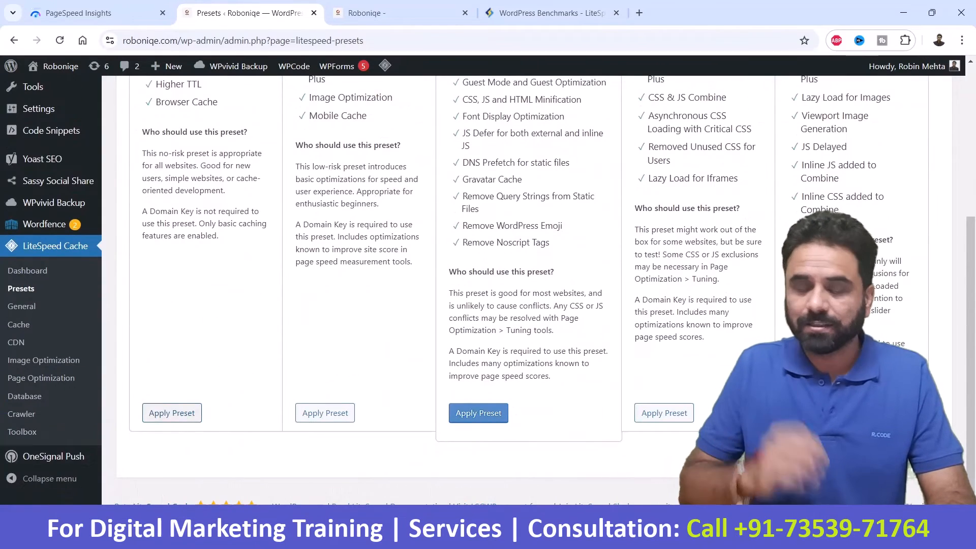
scroll(509, 284, up, 4)
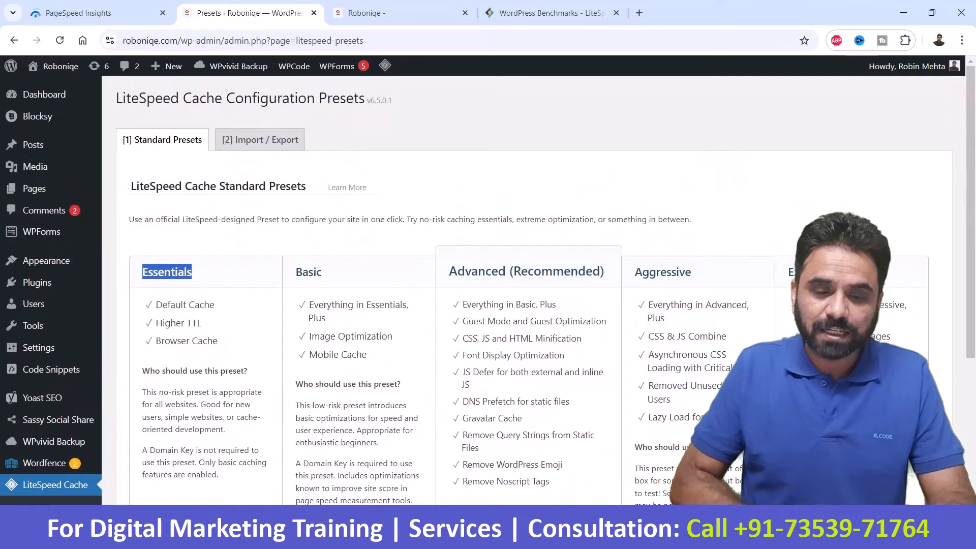
Examine the Basic preset's features and compare the Domain Key requirements of the Essentials and Basic presets
drag(308, 304, 309, 354)
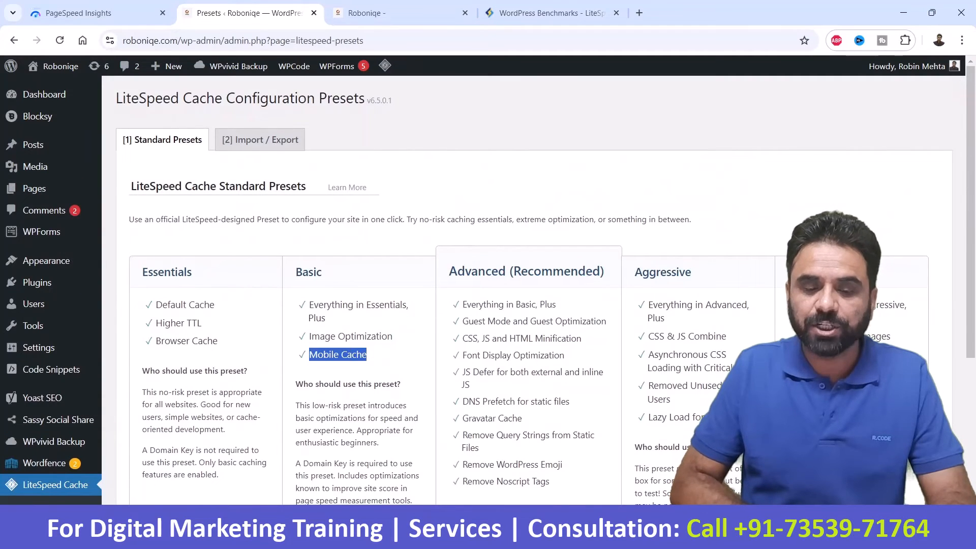
scroll(336, 285, down, 4)
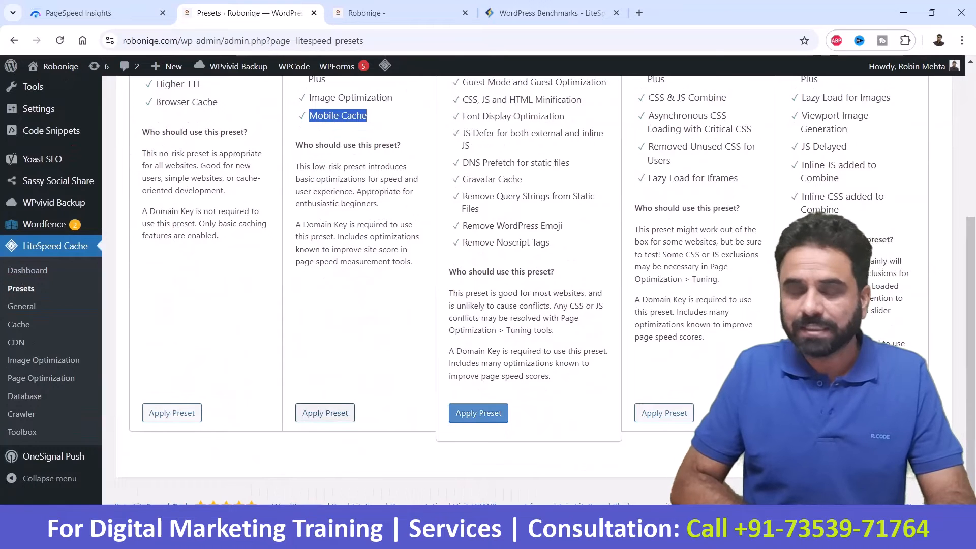
scroll(488, 290, up, 2)
double_click(167, 160)
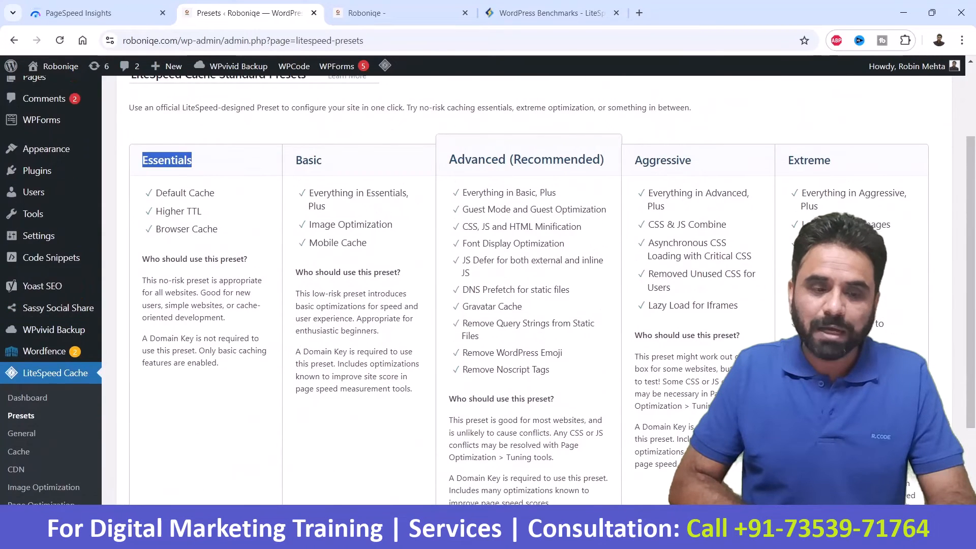
drag(171, 338, 240, 339)
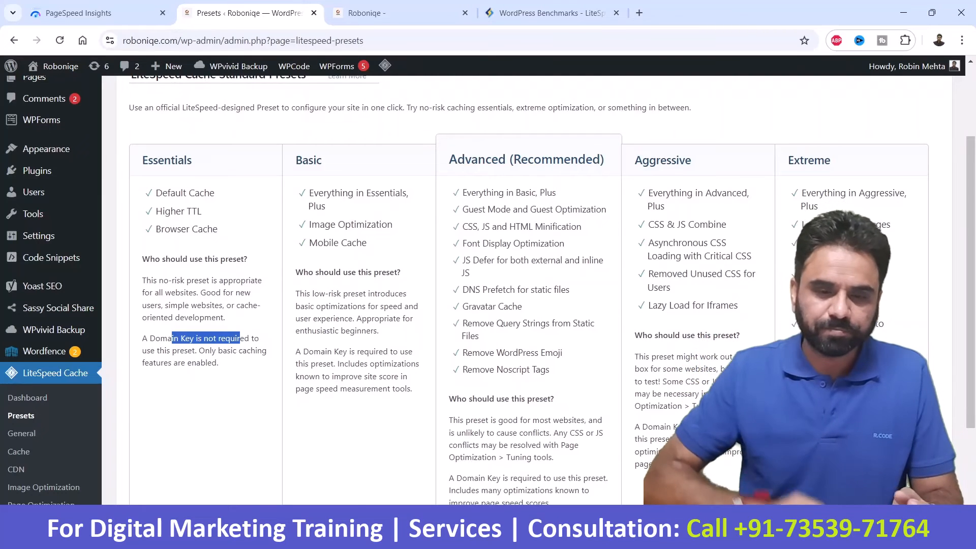
scroll(488, 290, down, 1)
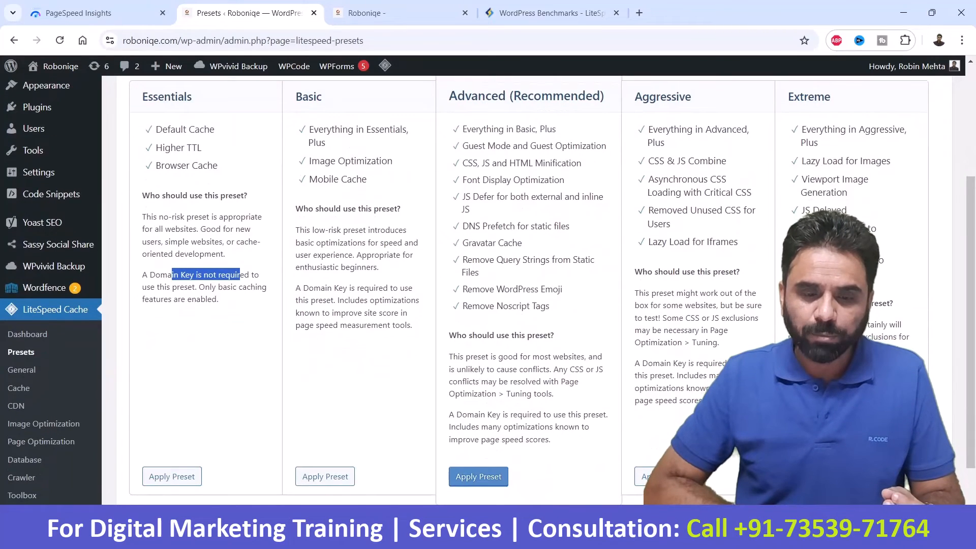
drag(314, 288, 395, 326)
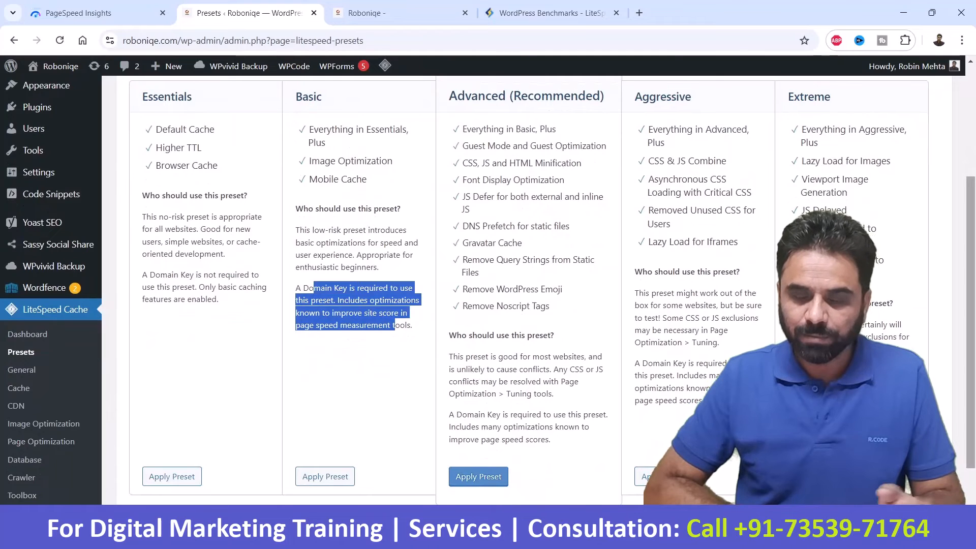
Examine the Advanced (Recommended) preset's features, including Guest Mode, CSS, JS and HTML Minification, and JS Defer
scroll(488, 290, up, 1)
drag(487, 192, 547, 192)
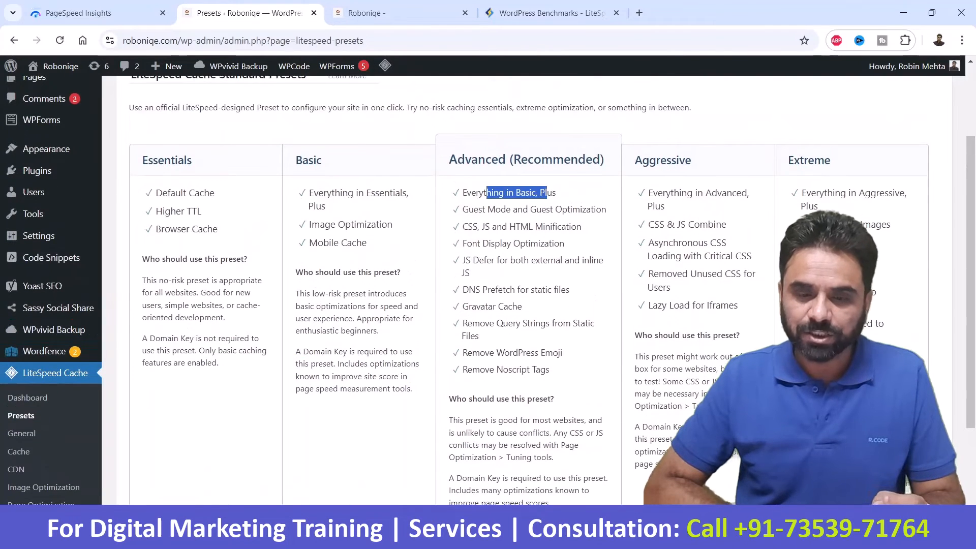
drag(483, 210, 596, 210)
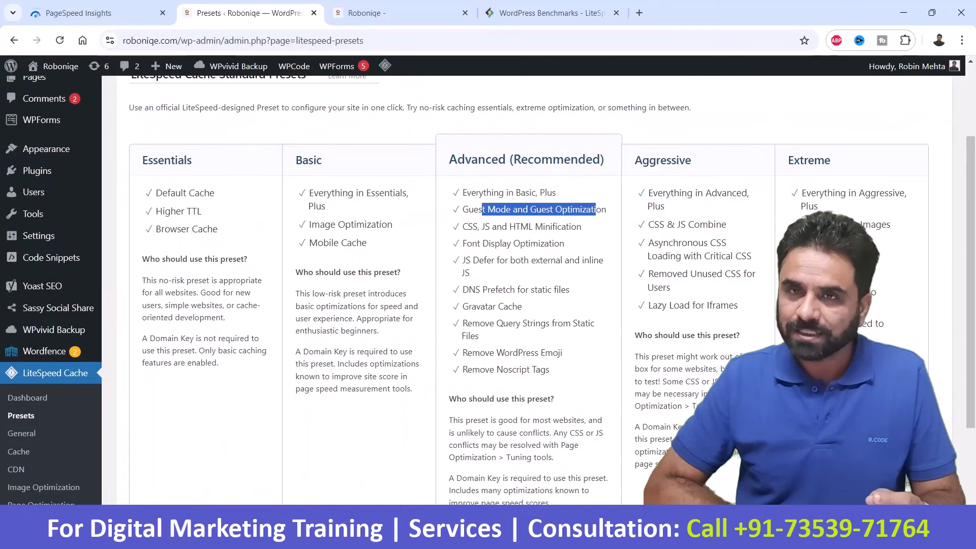
drag(467, 227, 582, 227)
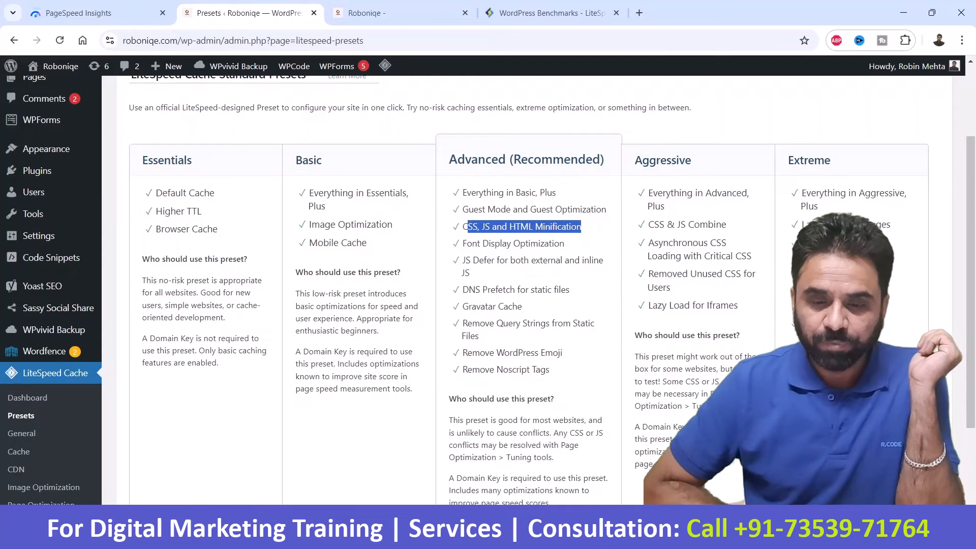
drag(463, 260, 516, 260)
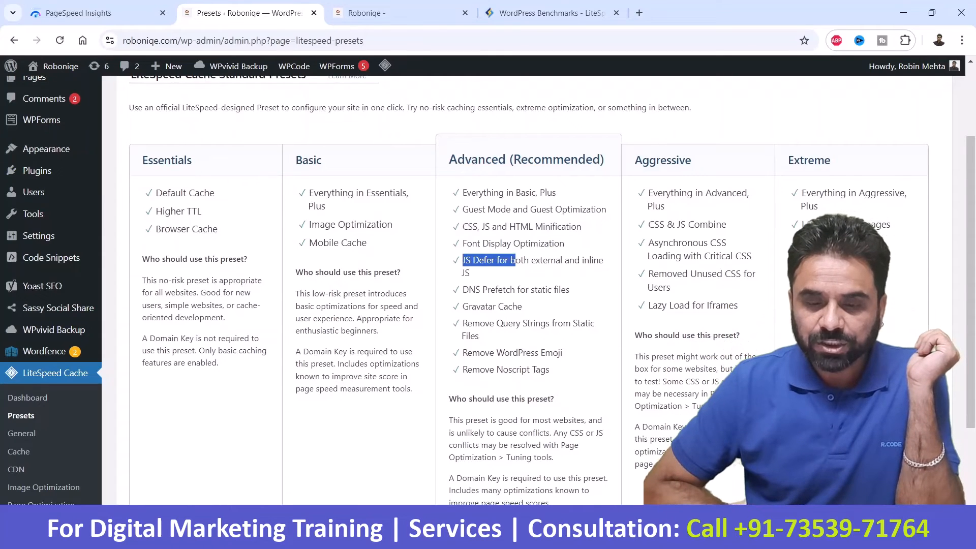
click(515, 260)
scroll(515, 285, down, 2)
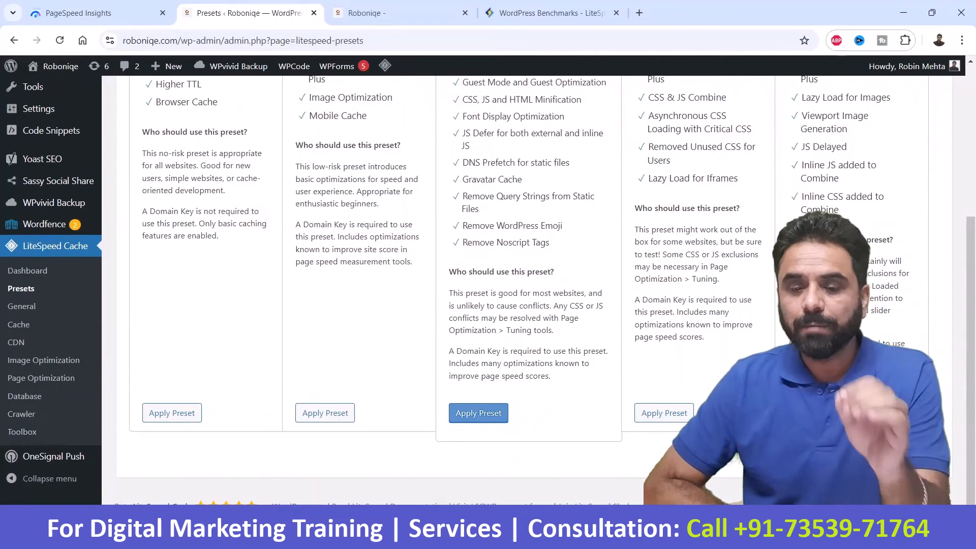
Examine the Aggressive preset's features, including CSS & JS Combine, Asynchronous CSS Loading with Critical CSS, and Lazy Load for Iframes
scroll(516, 285, up, 2)
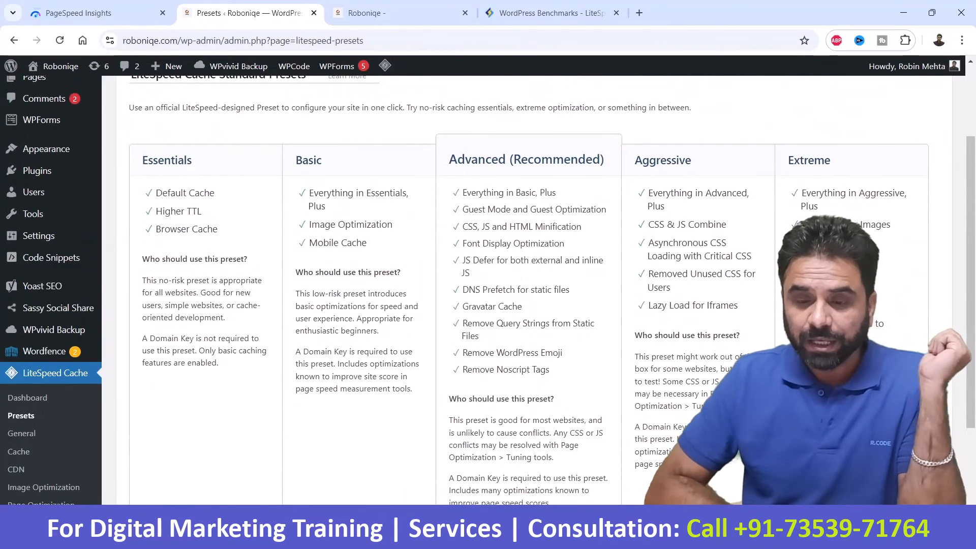
drag(659, 224, 726, 224)
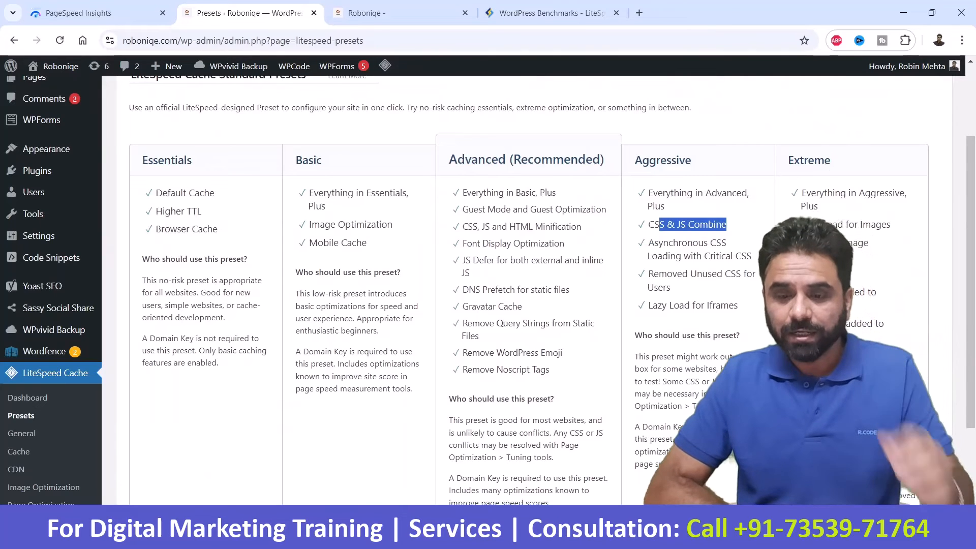
drag(655, 243, 747, 256)
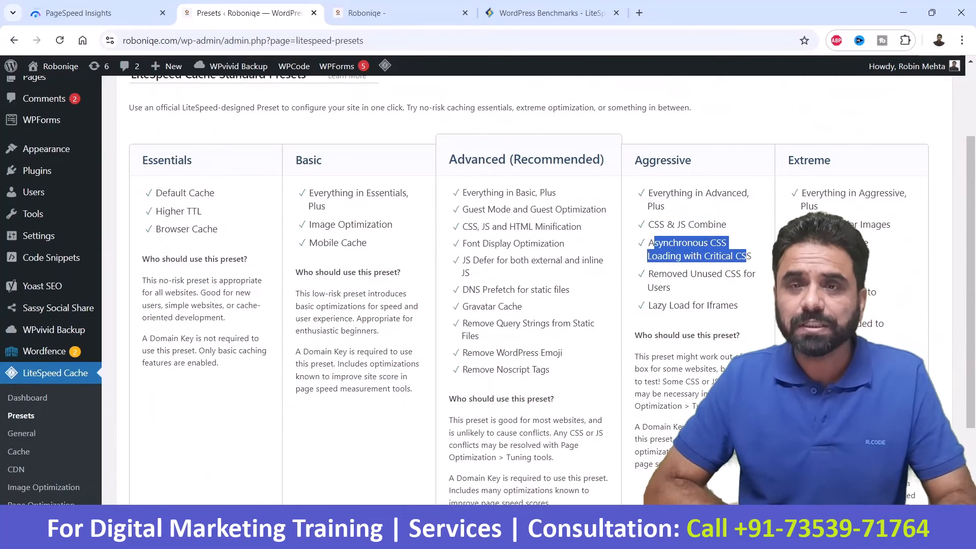
drag(659, 274, 738, 305)
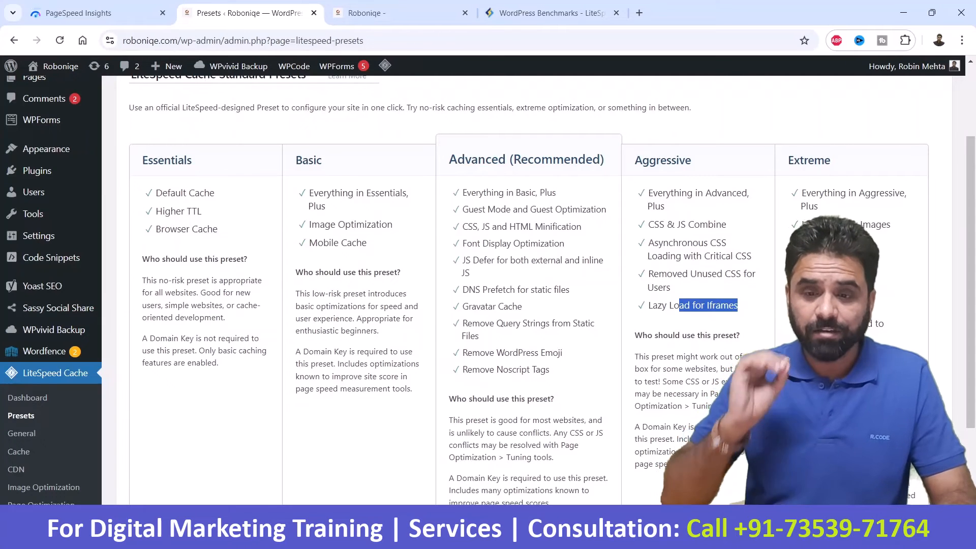
scroll(738, 305, down, 3)
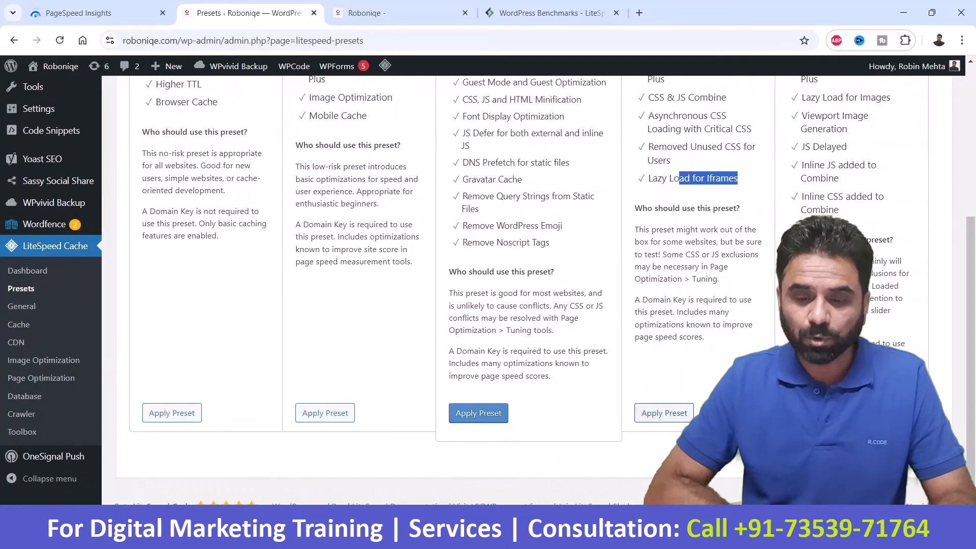
Examine the features that the Extreme preset adds to the Aggressive preset
scroll(738, 305, up, 5)
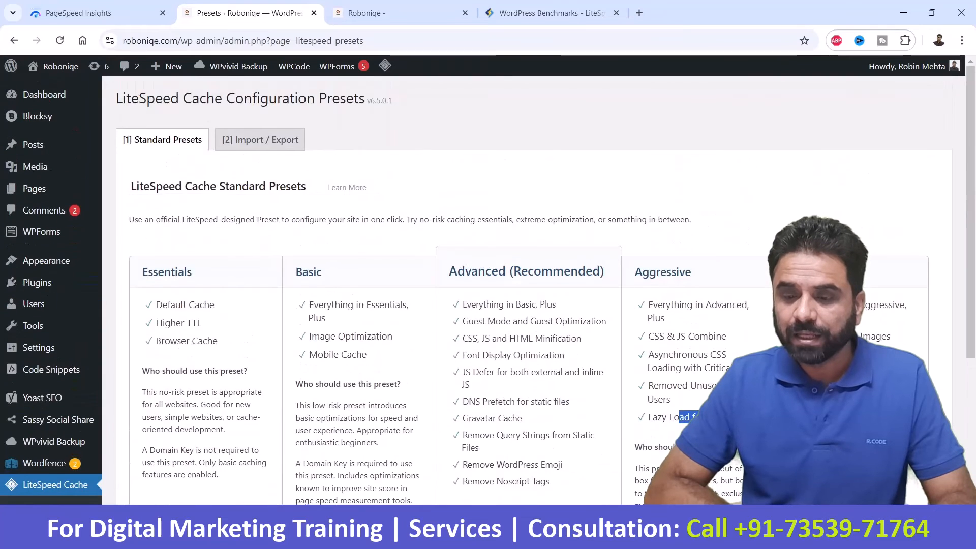
scroll(533, 306, down, 3)
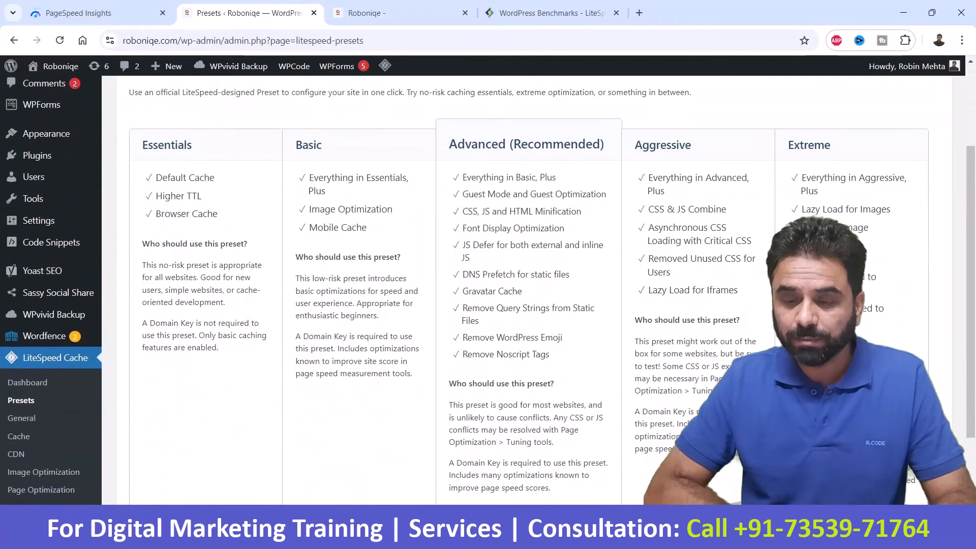
drag(839, 227, 802, 178)
click(834, 325)
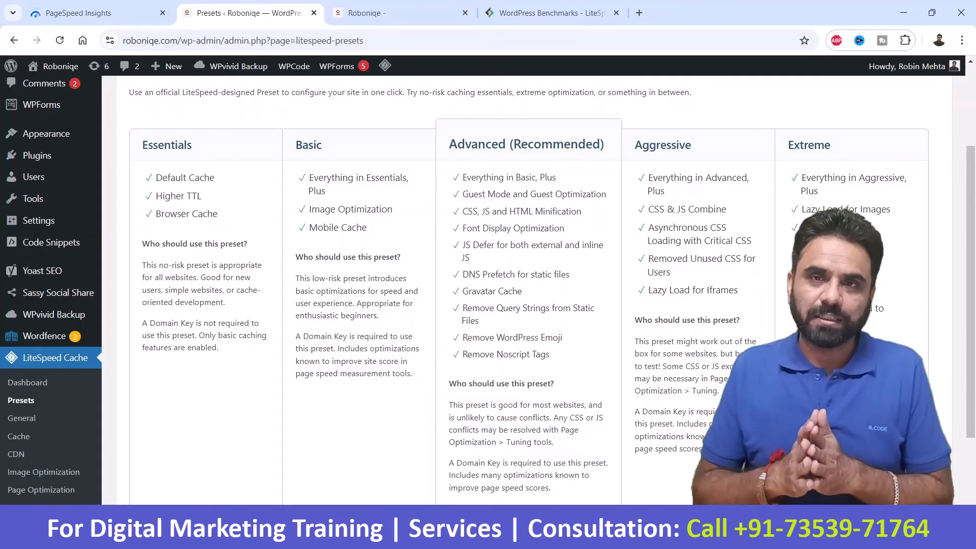
scroll(508, 285, up, 3)
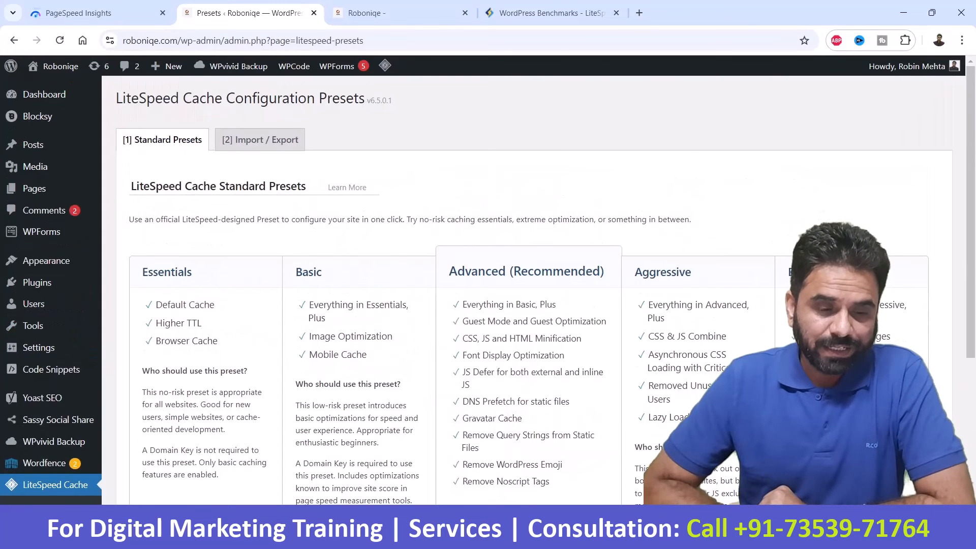
Open the LiteSpeed Cache Toolbox and review its purge options and its settings for export, import and reset
scroll(509, 285, down, 5)
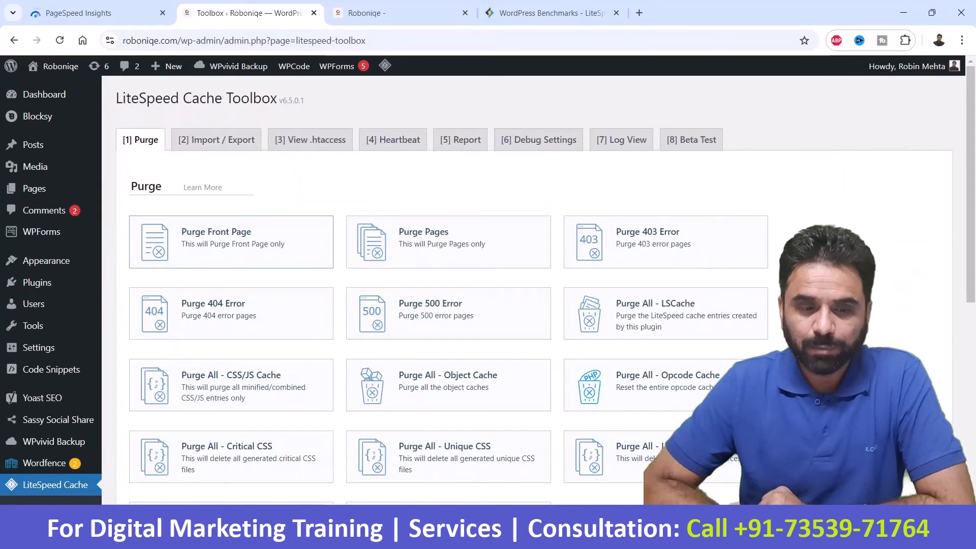
mouse_move(385, 65)
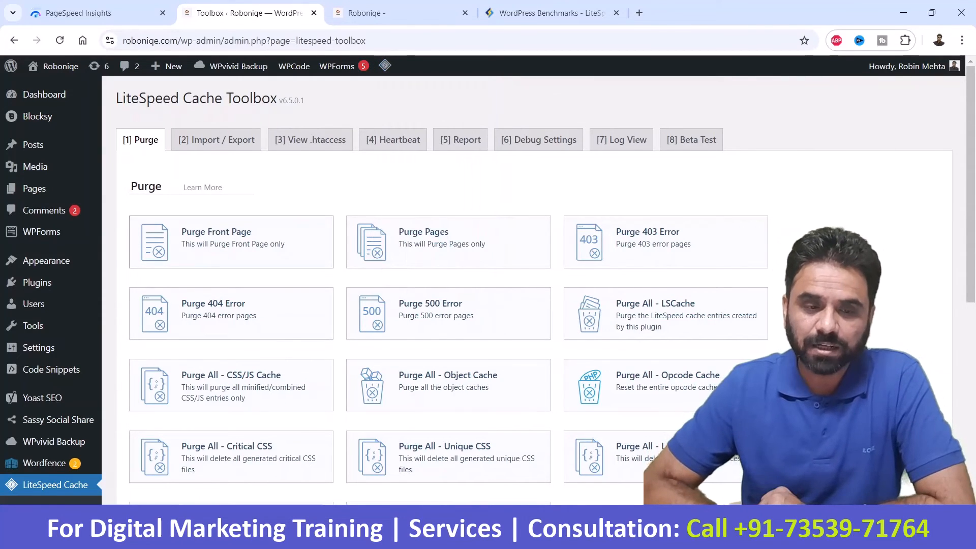
scroll(448, 292, down, 5)
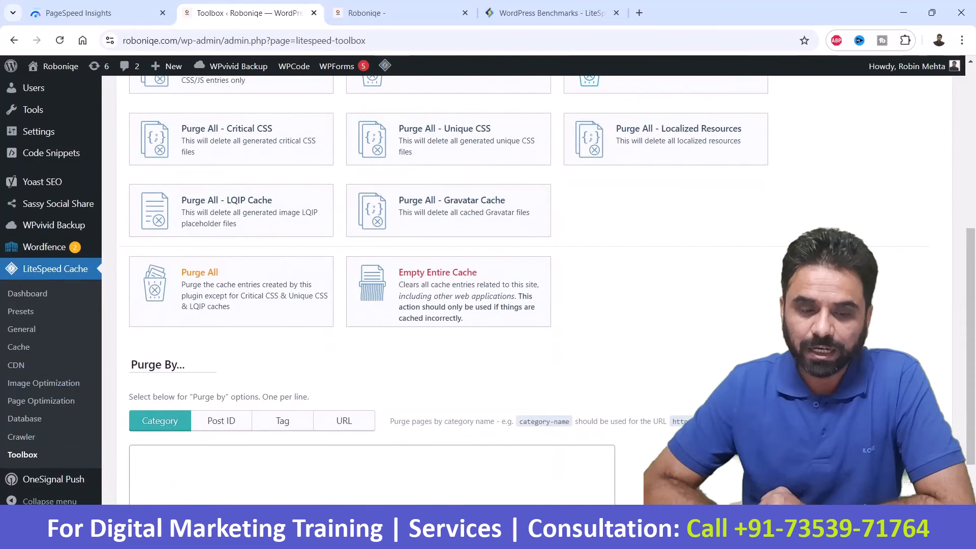
scroll(447, 292, up, 3)
scroll(447, 292, down, 4)
scroll(447, 293, up, 7)
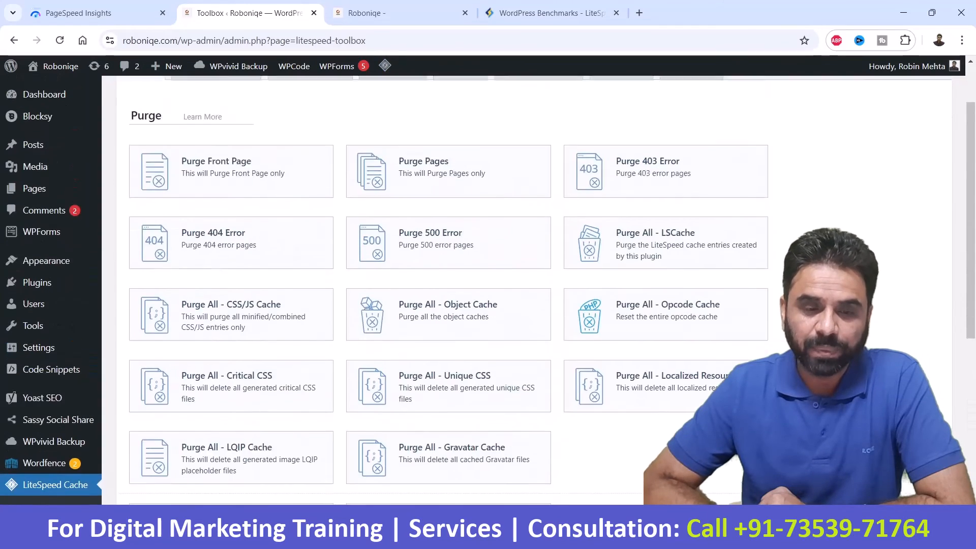
click(216, 140)
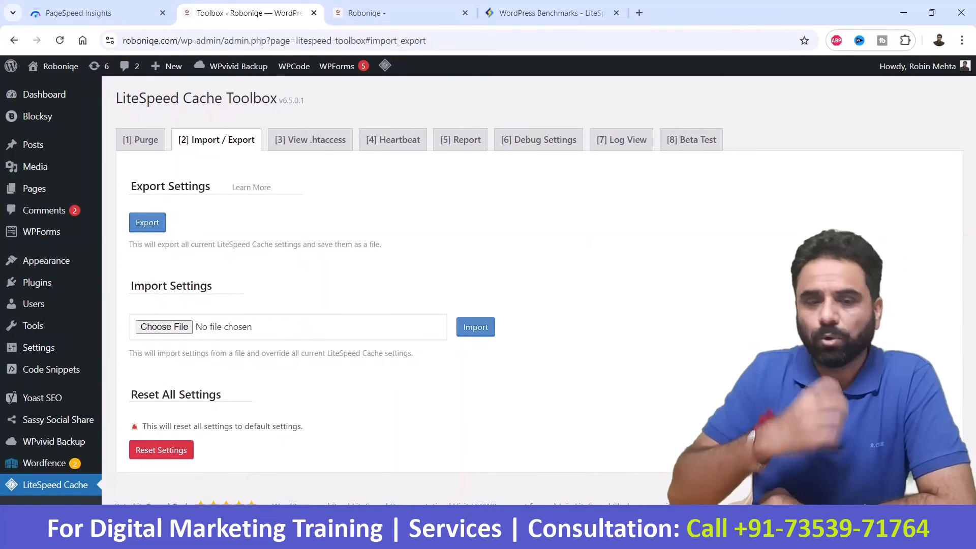
View the site's .htaccess paths and read through the current .htaccess contents in the Toolbox
click(310, 140)
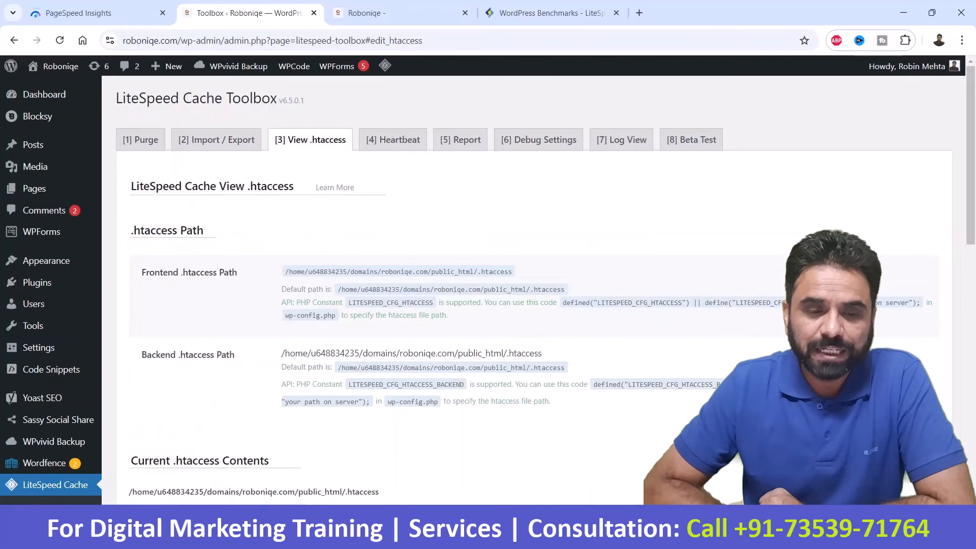
scroll(527, 290, down, 3)
scroll(529, 305, down, 3)
scroll(529, 346, down, 8)
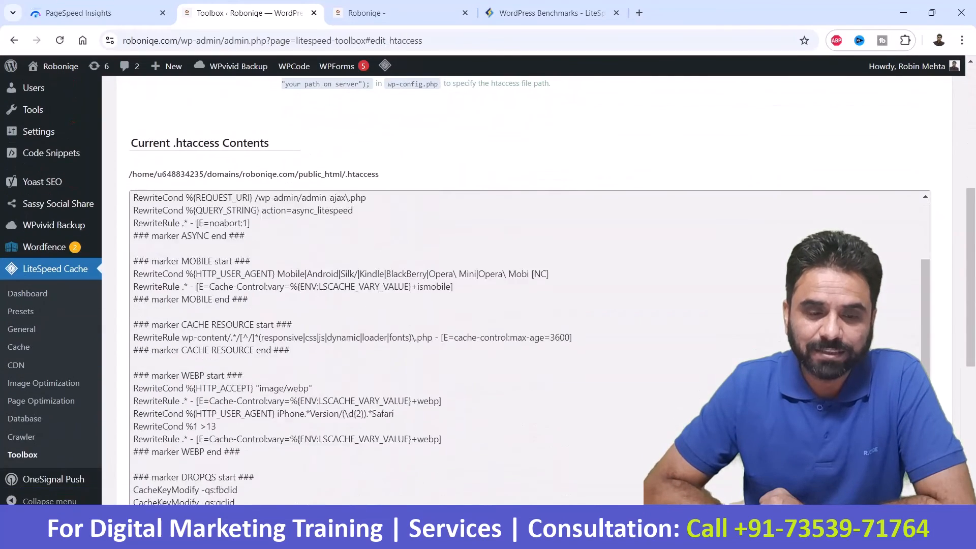
scroll(529, 346, up, 10)
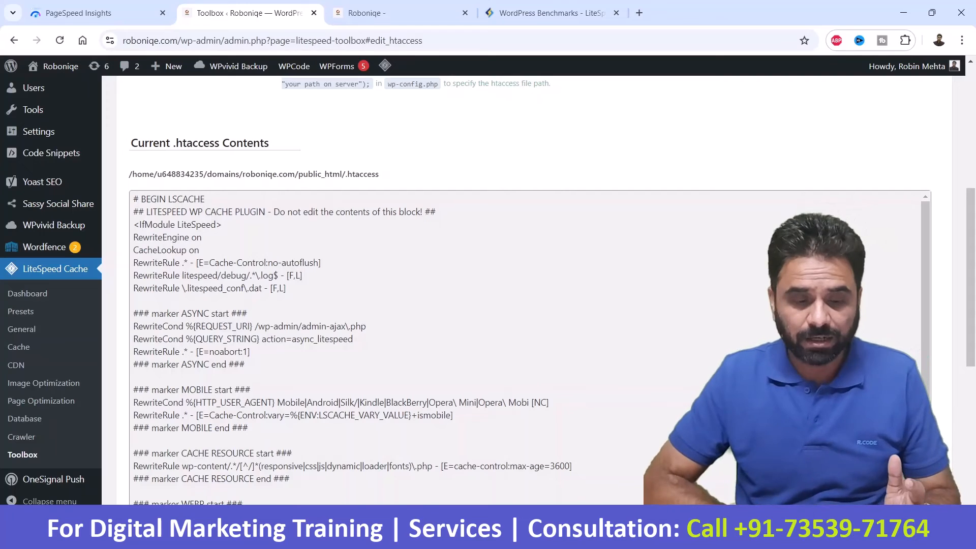
scroll(508, 331, down, 2)
scroll(508, 331, up, 8)
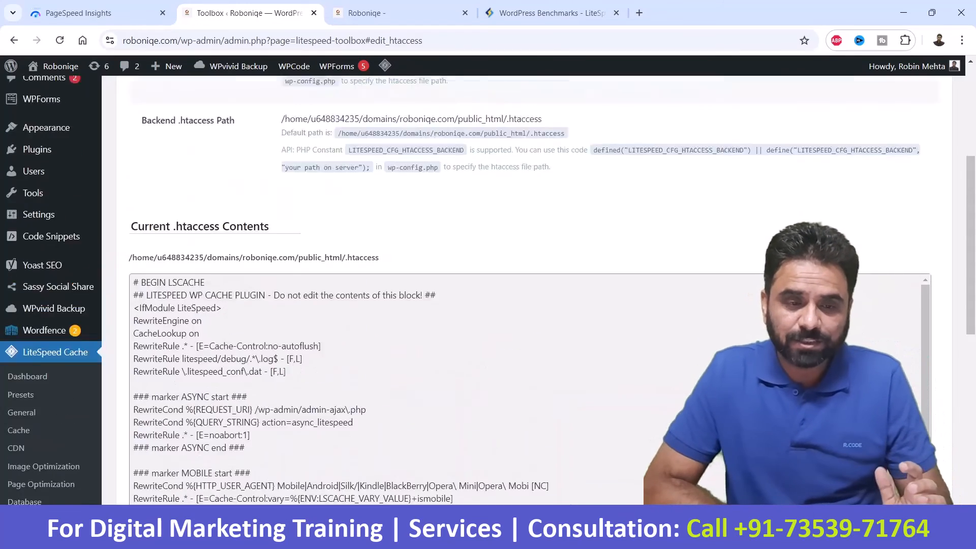
scroll(508, 285, down, 5)
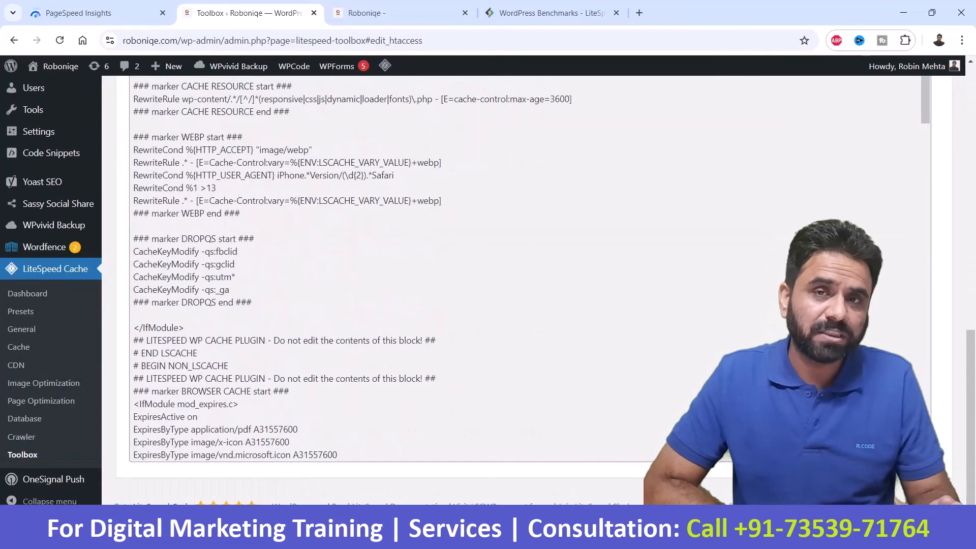
scroll(529, 285, up, 11)
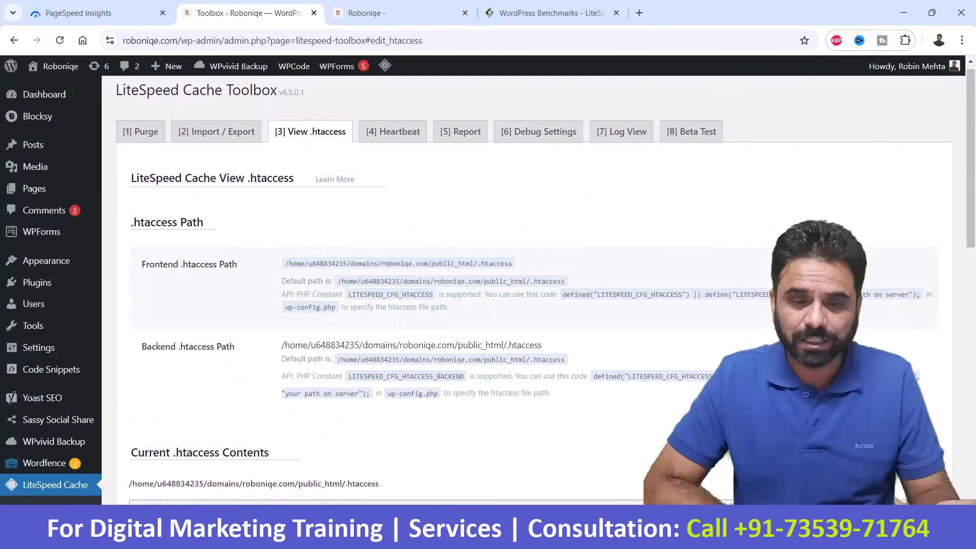
Review the Heartbeat Control notice and the frontend, backend and editor heartbeat switches and TTL values
click(393, 140)
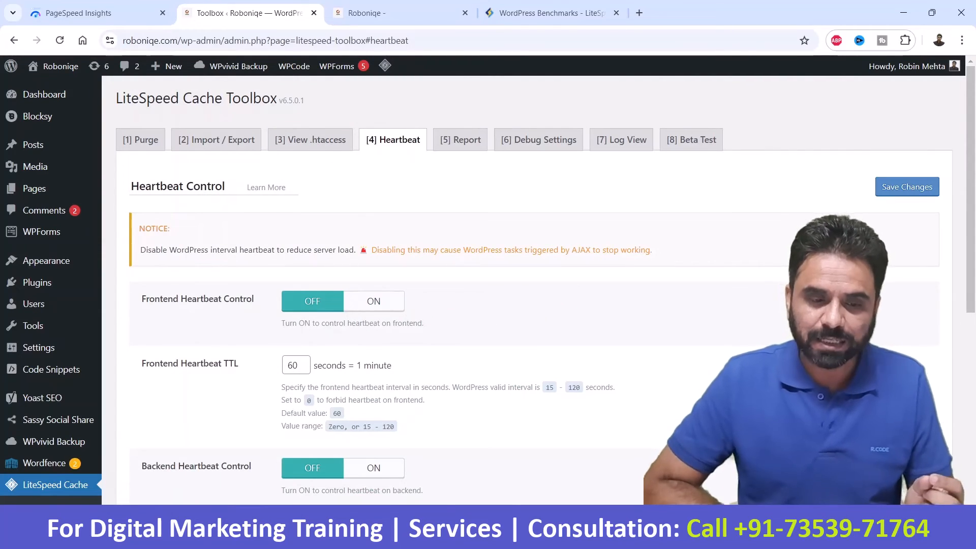
drag(140, 249, 627, 249)
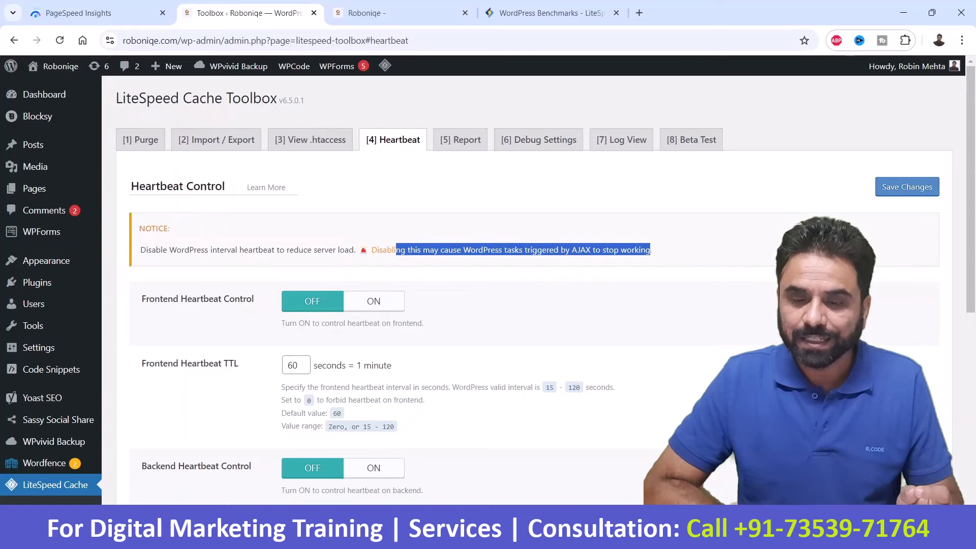
scroll(534, 254, down, 1)
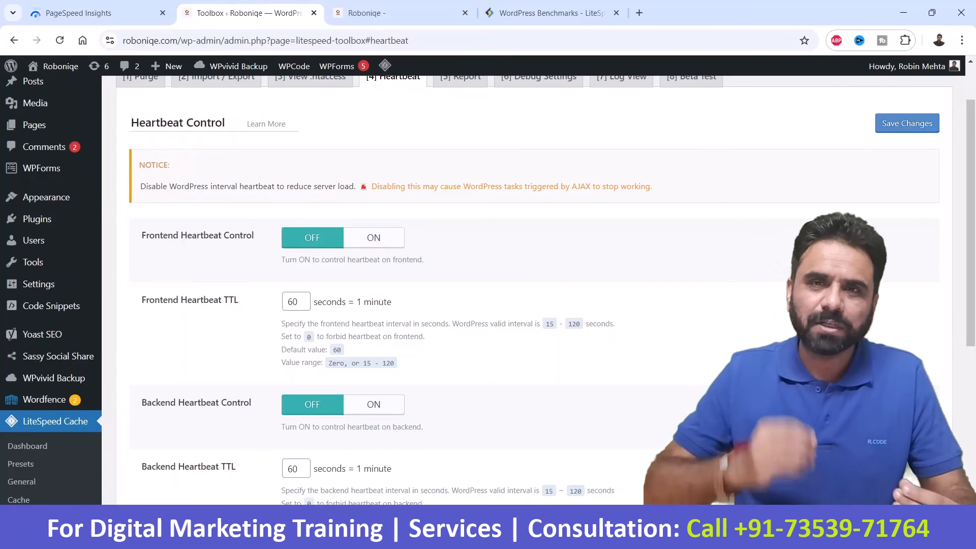
scroll(488, 290, down, 6)
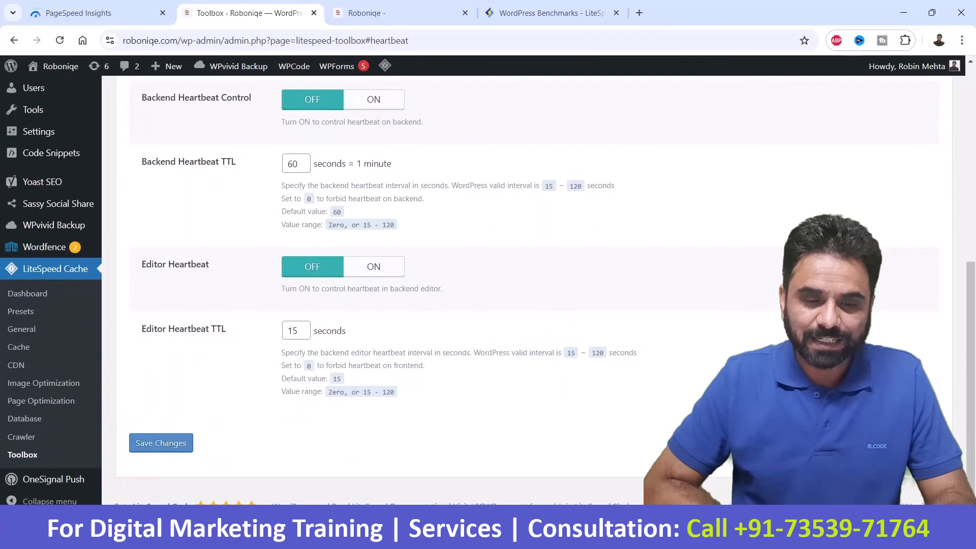
scroll(488, 290, up, 6)
scroll(489, 289, up, 1)
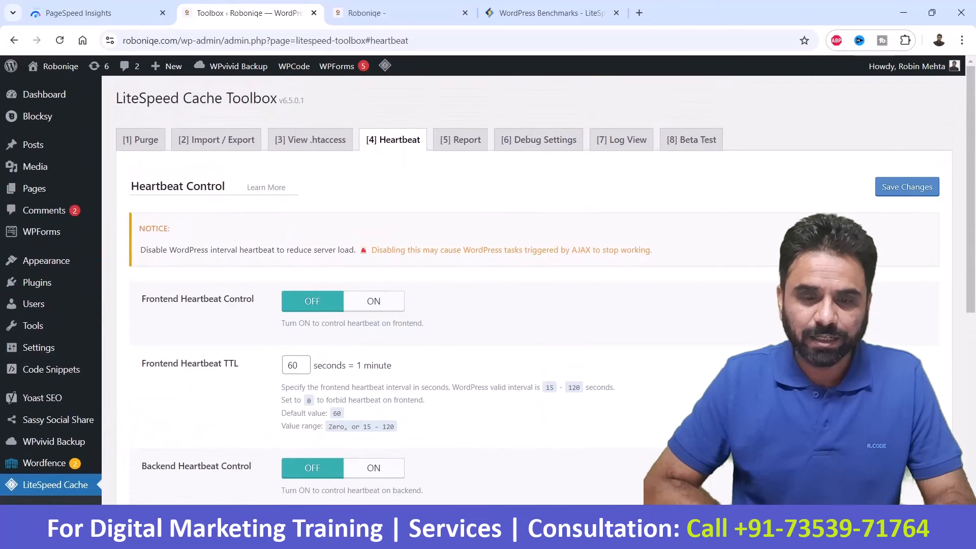
Open the environment report and read its system information, including the server software and document root, down to the notes field
click(461, 140)
scroll(489, 289, down, 5)
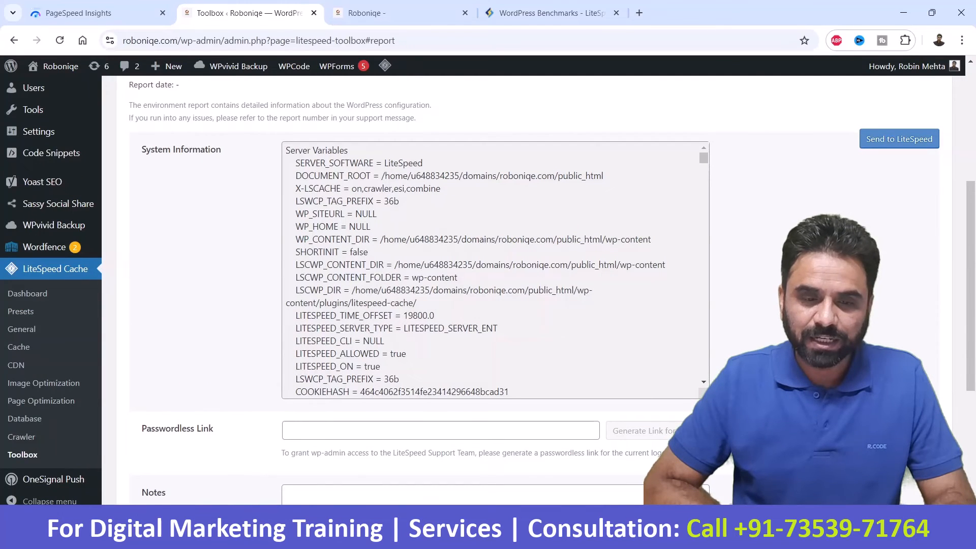
drag(296, 162, 423, 163)
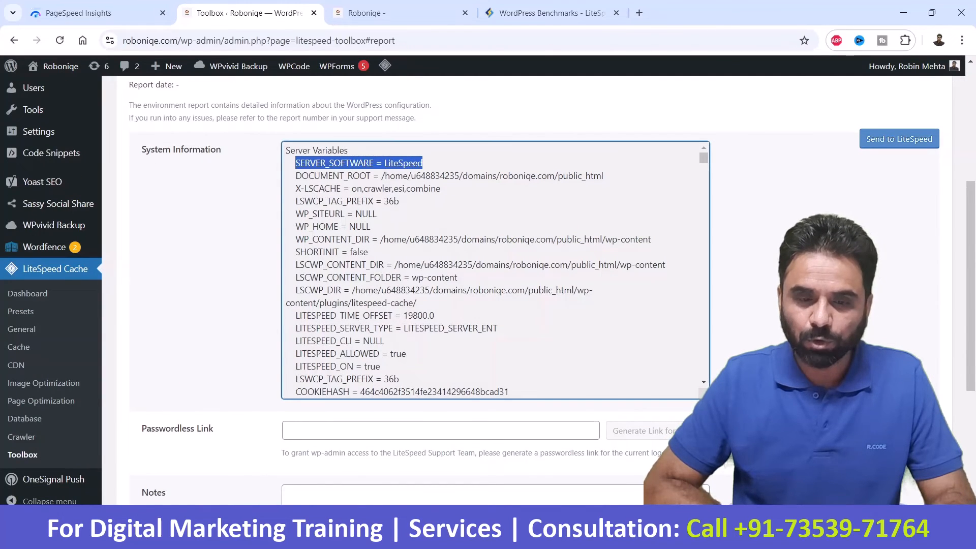
drag(360, 176, 542, 176)
scroll(496, 270, down, 15)
scroll(496, 448, down, 5)
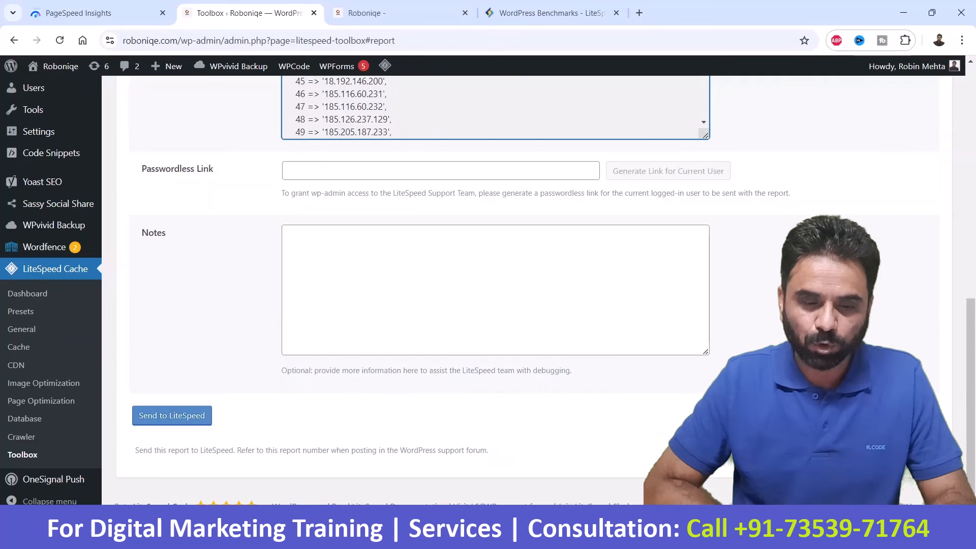
scroll(496, 326, up, 8)
Review the Debug Settings, from Disable All Features and Debug Log to the debug URI and string exclusions
click(539, 140)
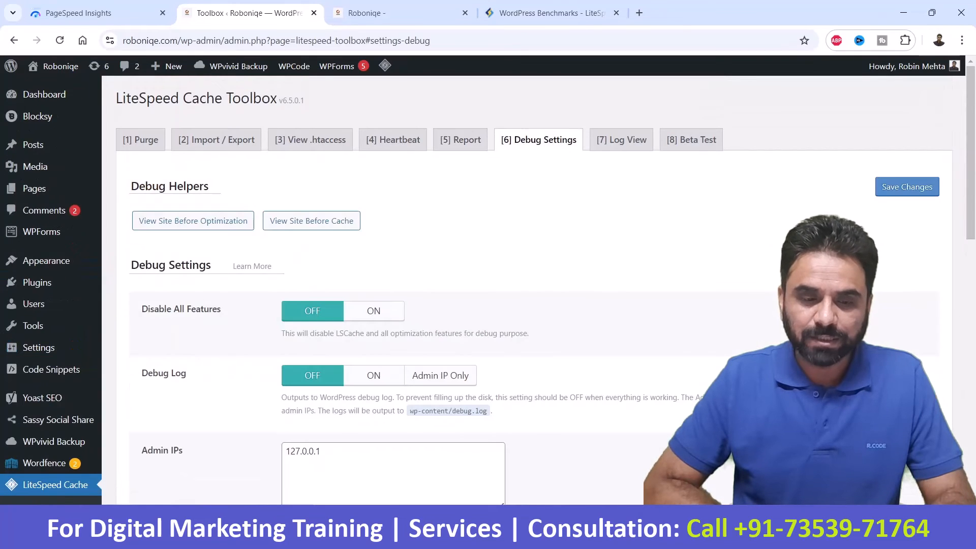
scroll(488, 290, down, 3)
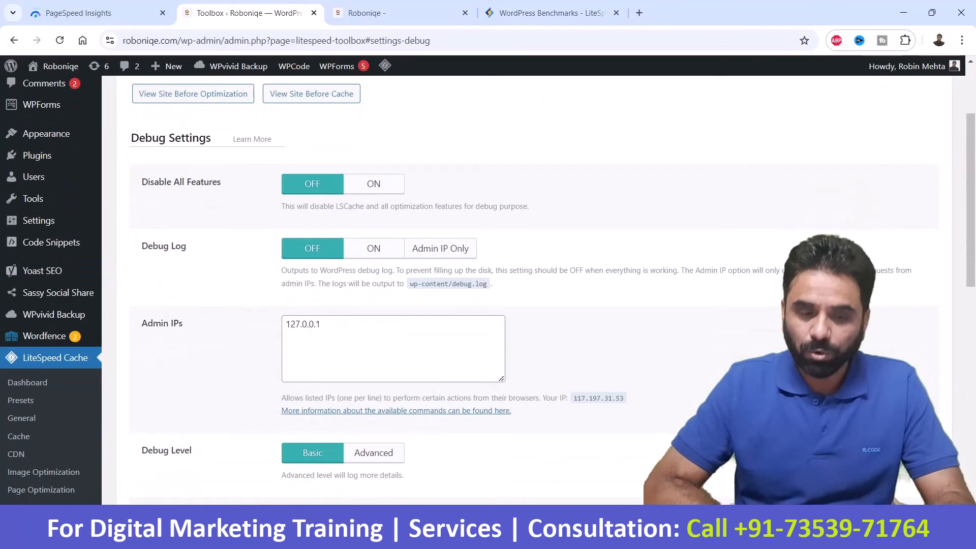
scroll(489, 290, down, 5)
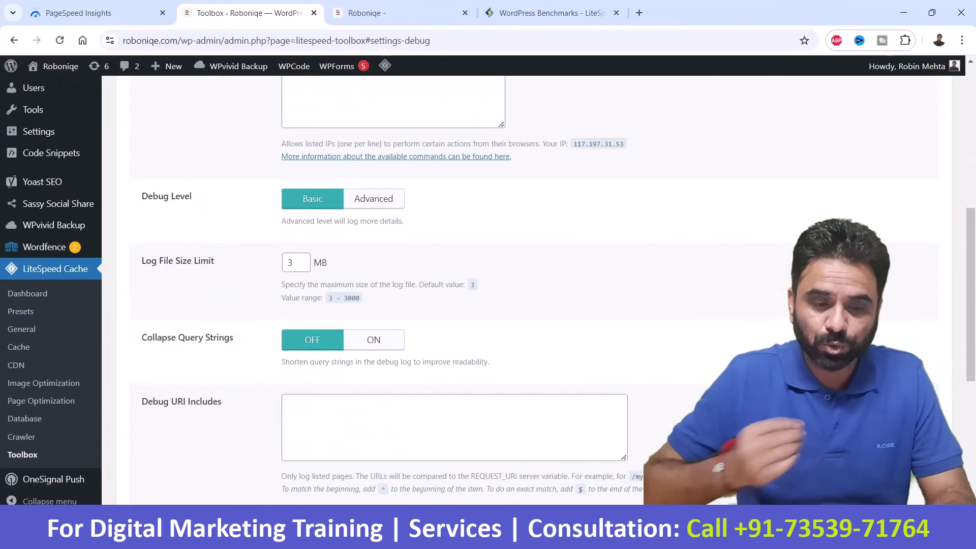
scroll(488, 290, down, 4)
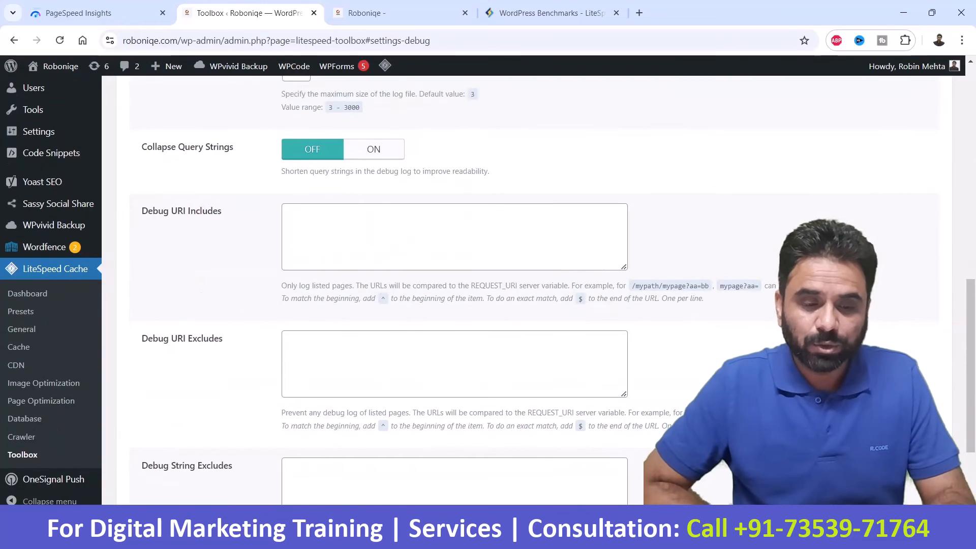
scroll(489, 290, up, 11)
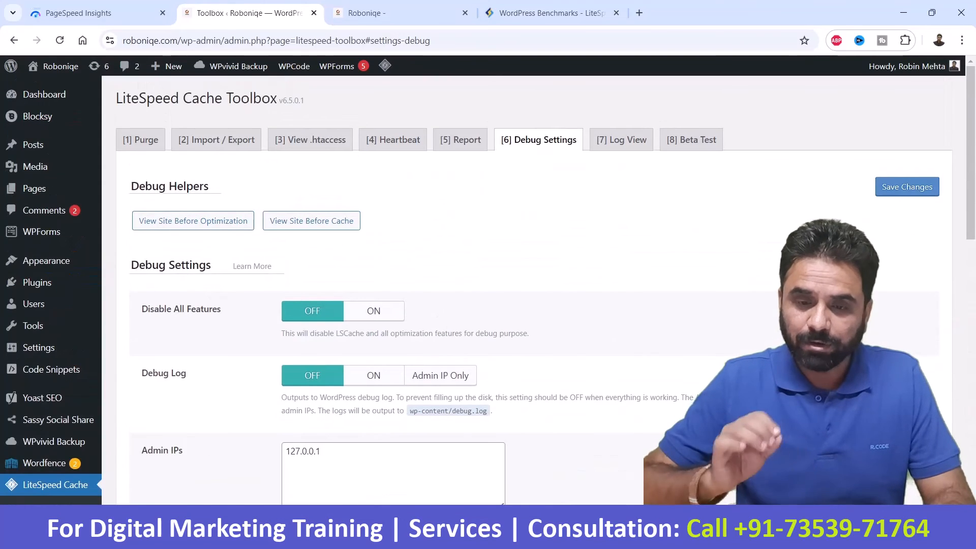
Open the LiteSpeed debug log in the Toolbox and read through its Redis connection entries
click(622, 140)
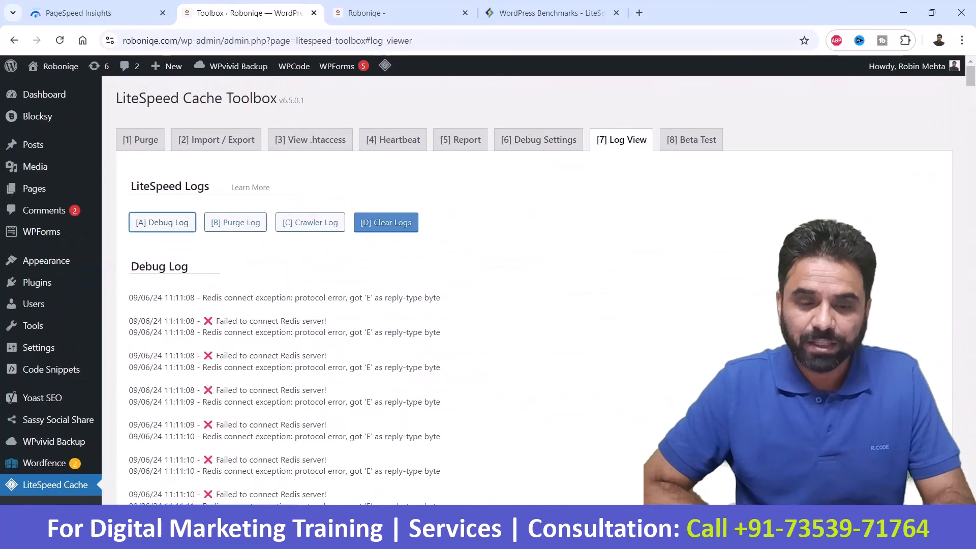
scroll(489, 290, down, 1)
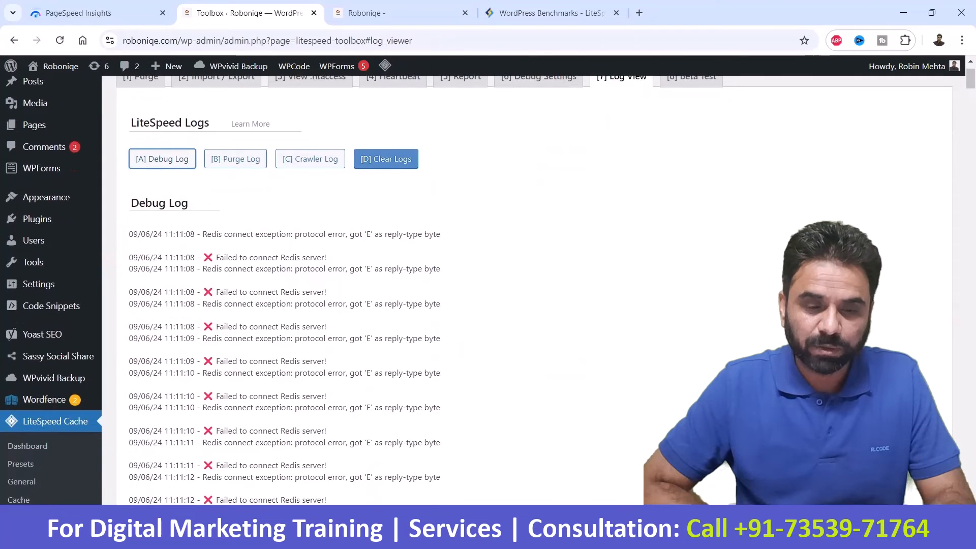
drag(203, 258, 441, 268)
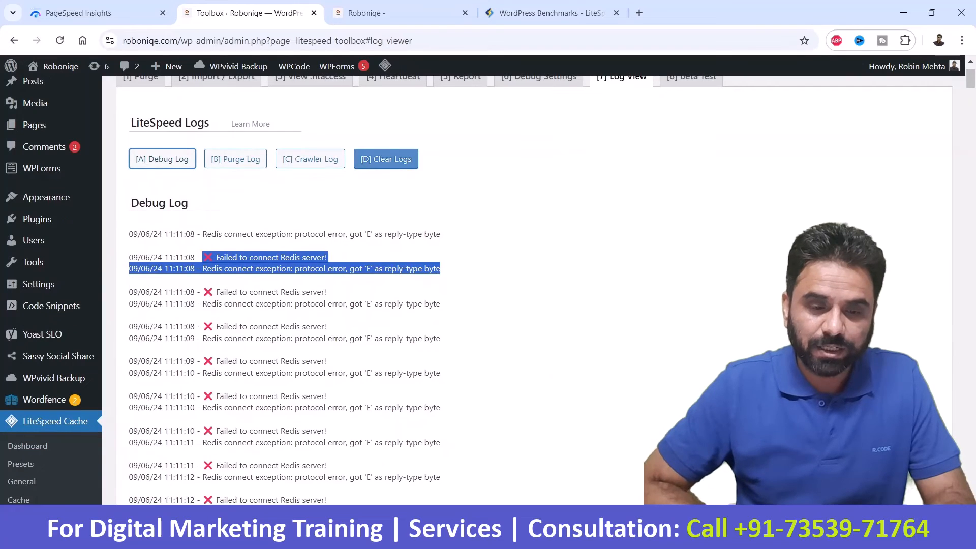
drag(239, 257, 326, 257)
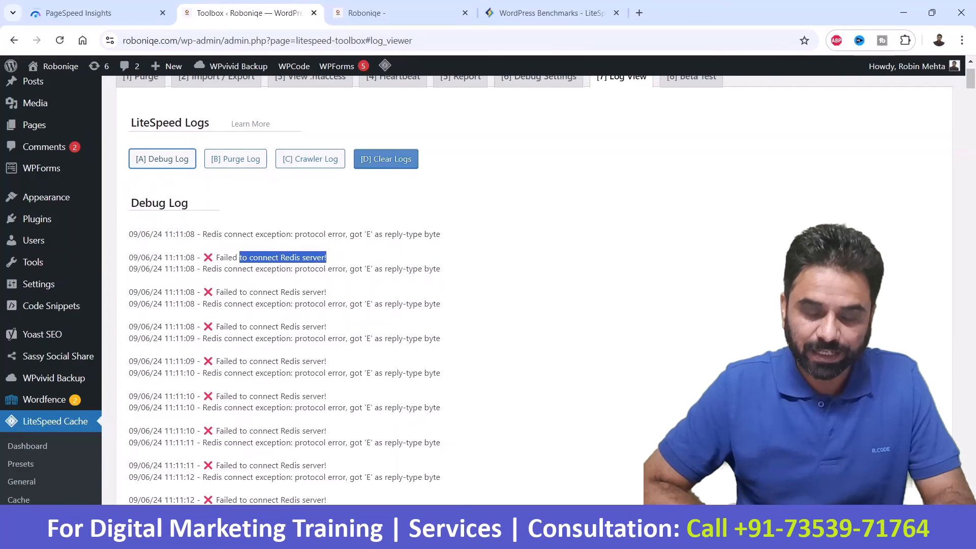
scroll(488, 290, down, 15)
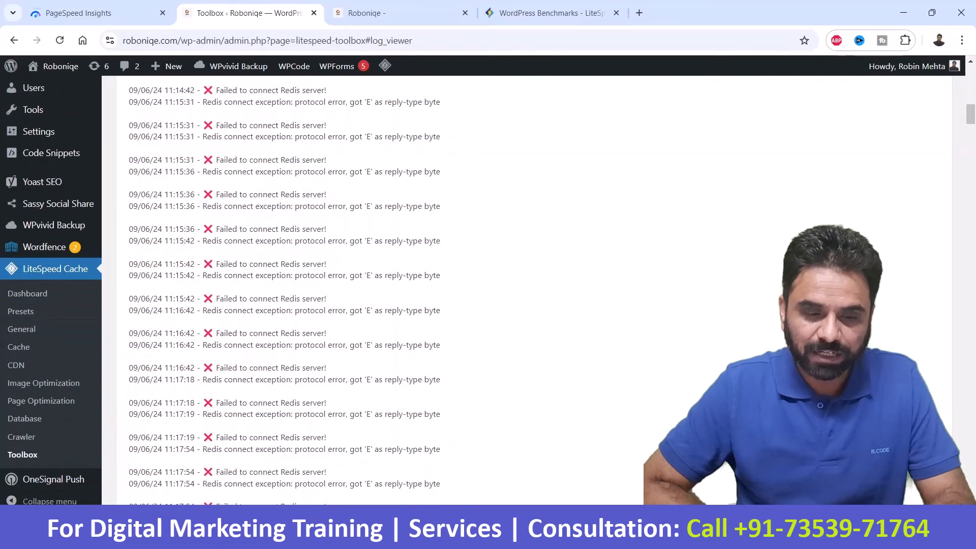
scroll(488, 290, up, 15)
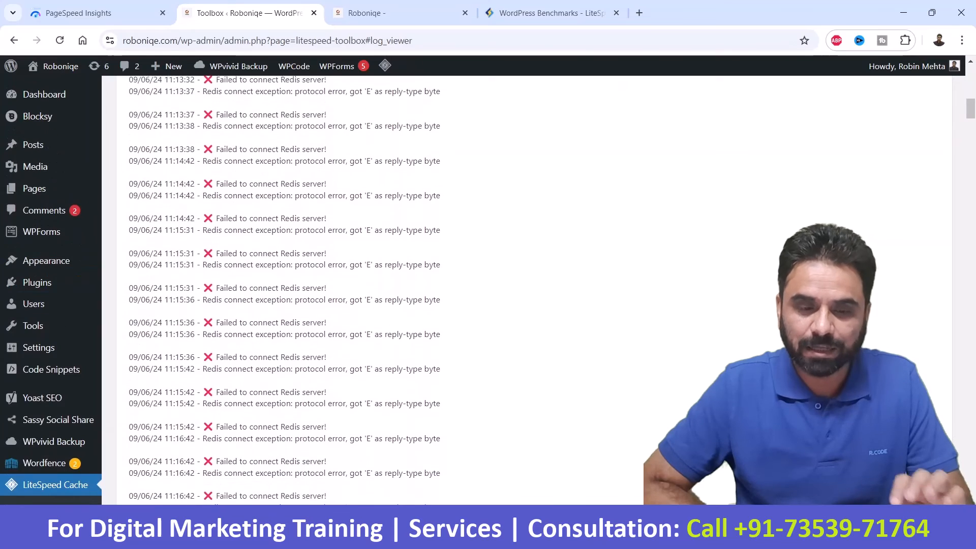
scroll(488, 290, up, 1)
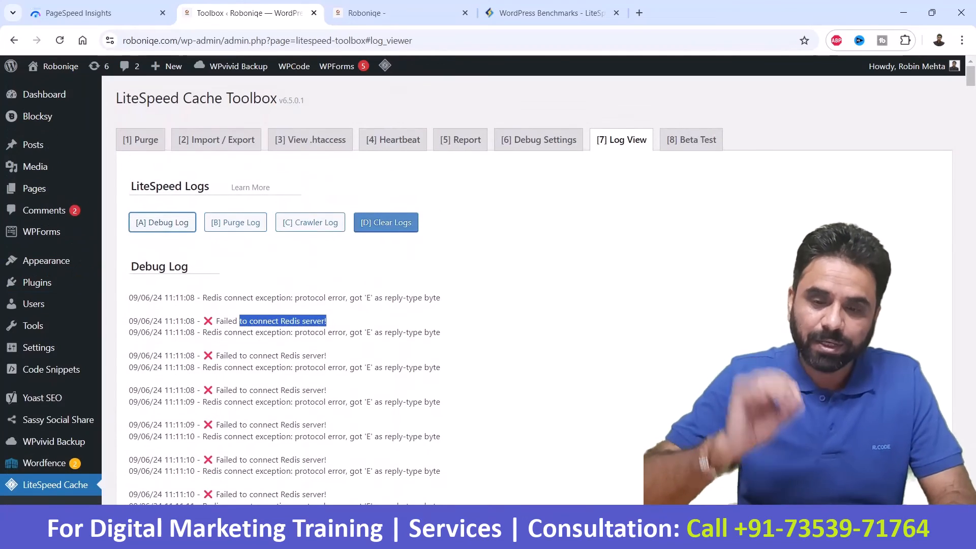
Review the Beta Test version-switching options and the Toolbox's Purge actions, down to the Purge By section
click(691, 140)
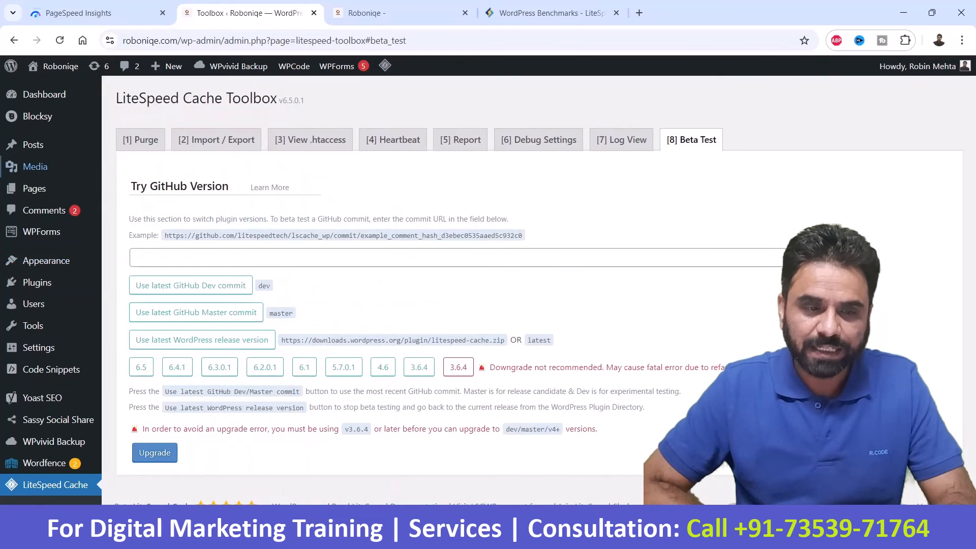
click(141, 140)
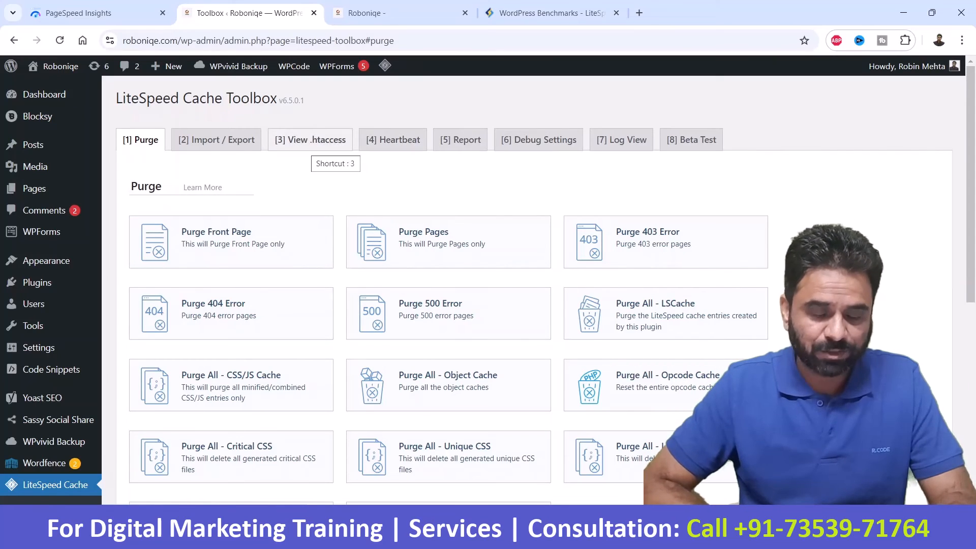
scroll(534, 285, down, 5)
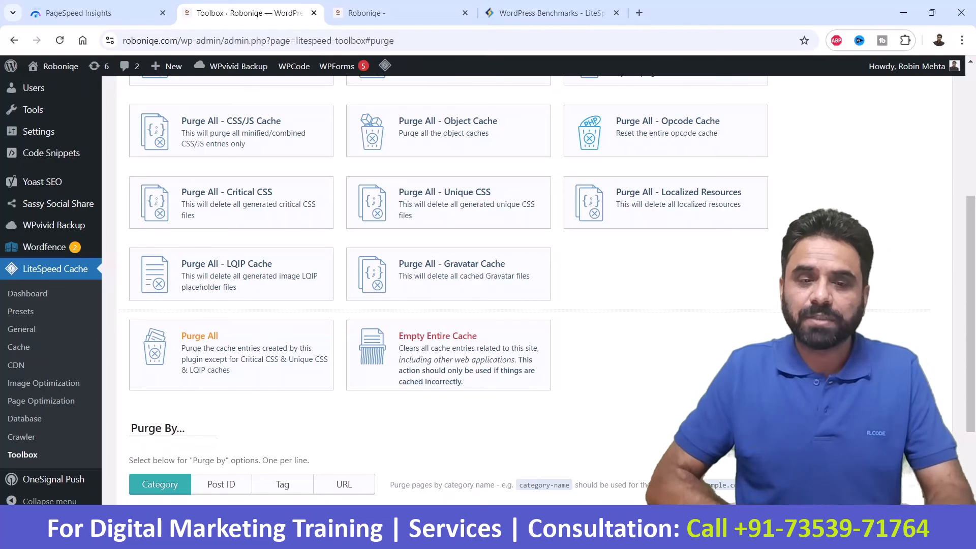
click(96, 14)
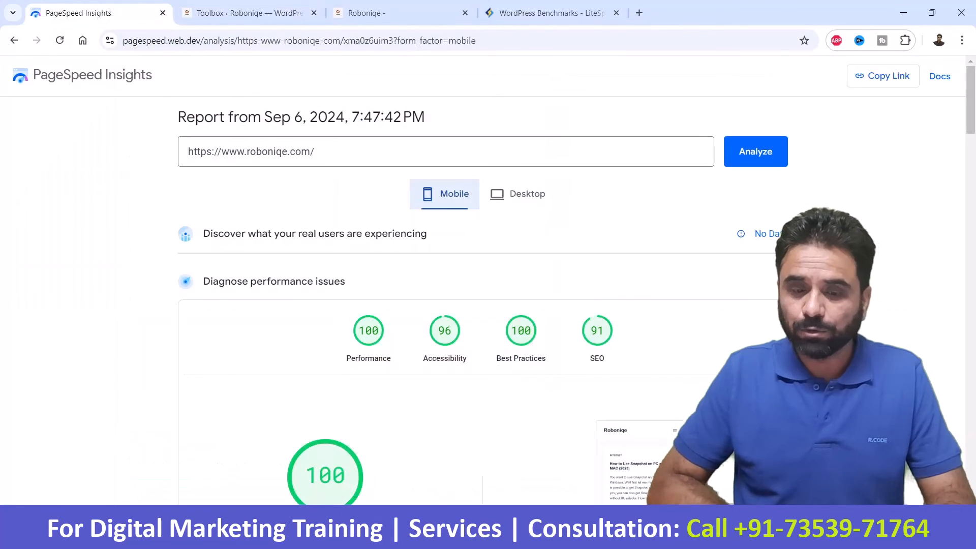
right_click(127, 77)
click(152, 88)
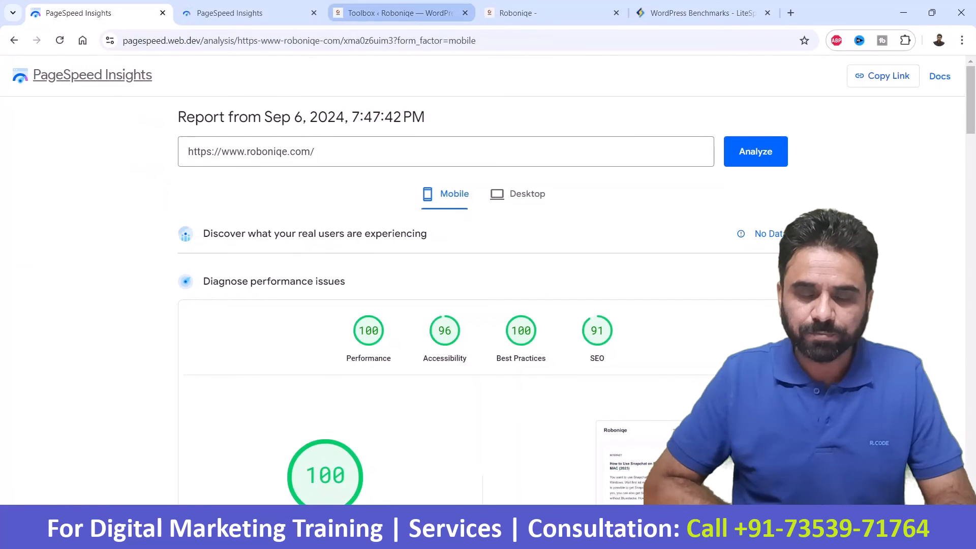
click(397, 14)
mouse_move(385, 65)
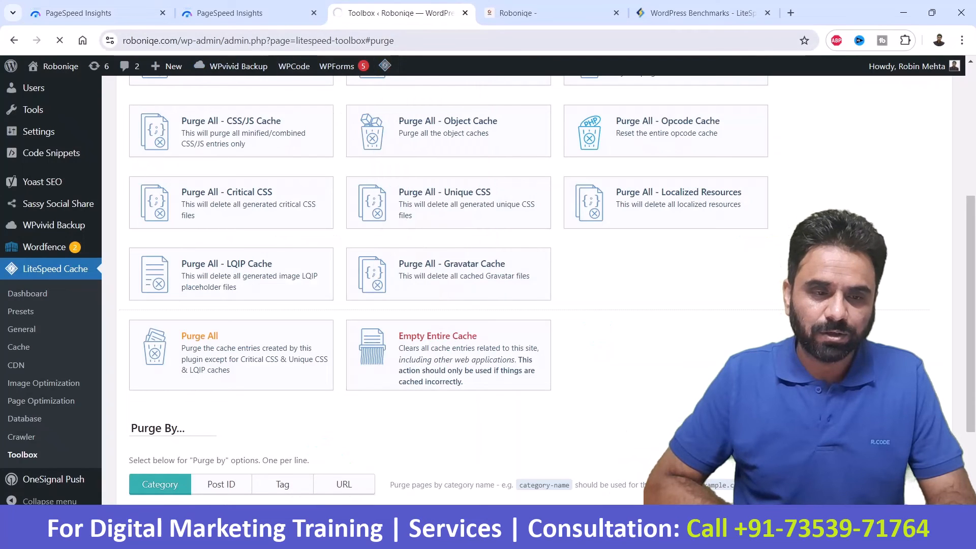
drag(123, 41, 231, 41)
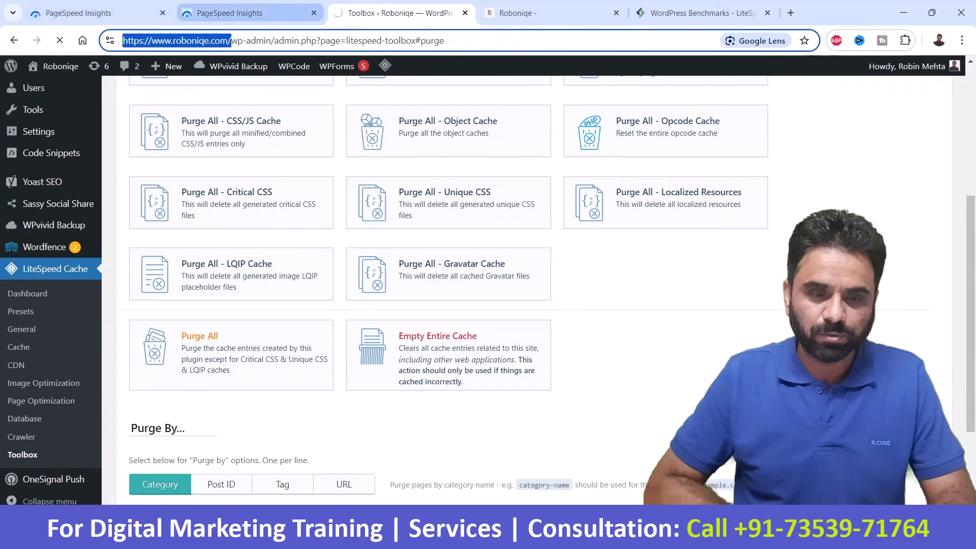
key(ctrl+c)
click(249, 13)
key(ctrl+v)
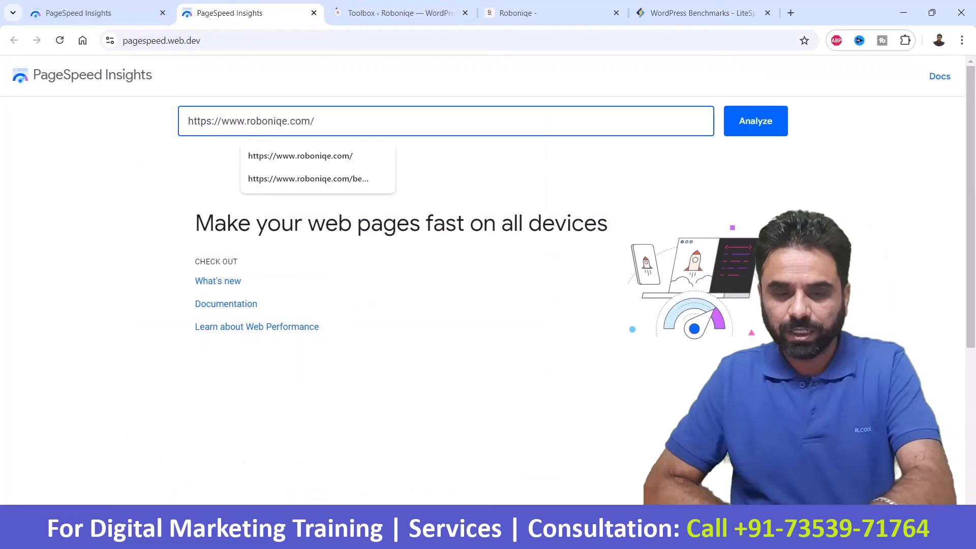
key(Return)
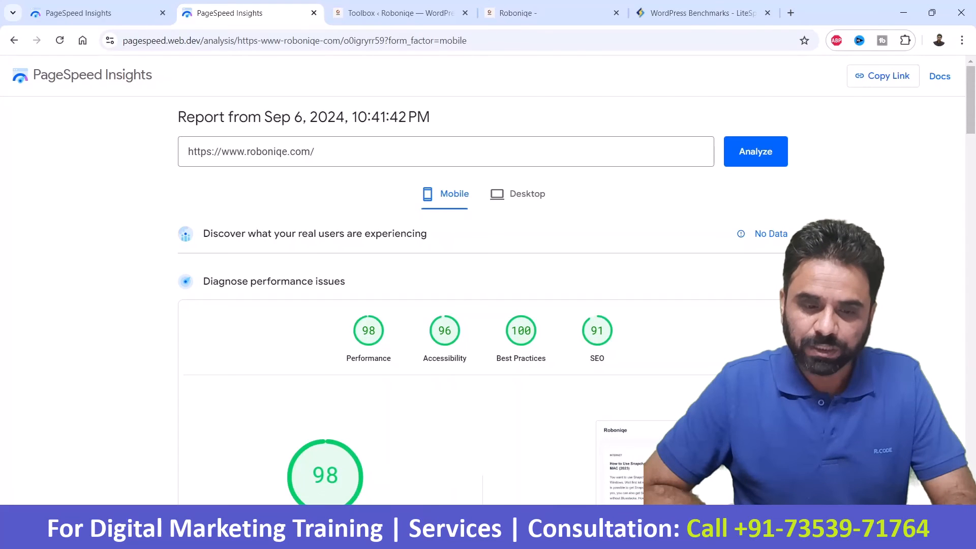
Compare the new report's desktop and mobile scores with those of the earlier 7:47 PM report
click(518, 194)
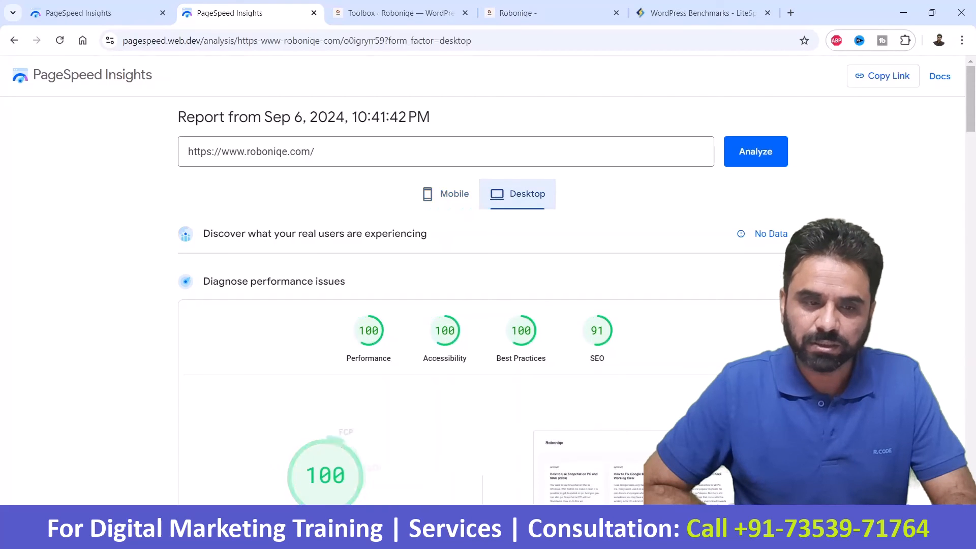
click(78, 12)
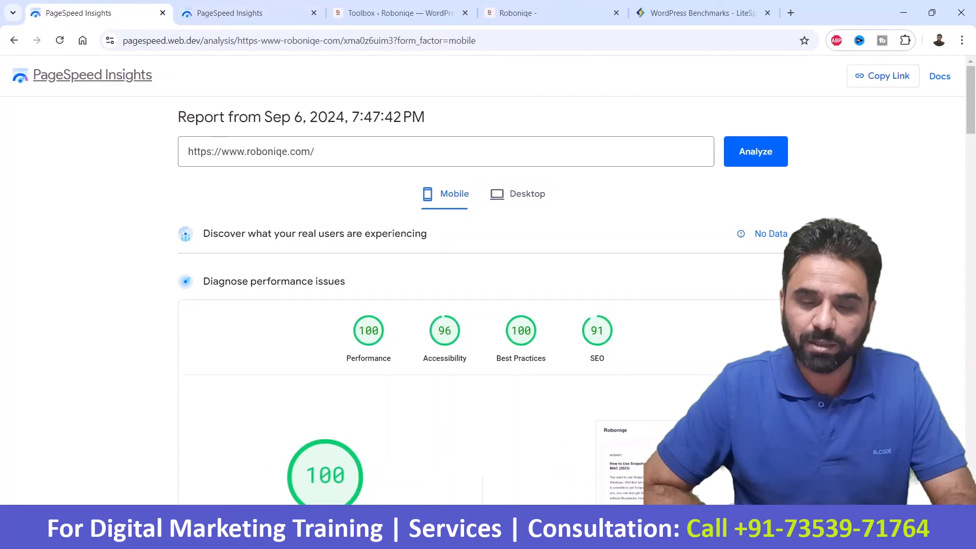
click(517, 194)
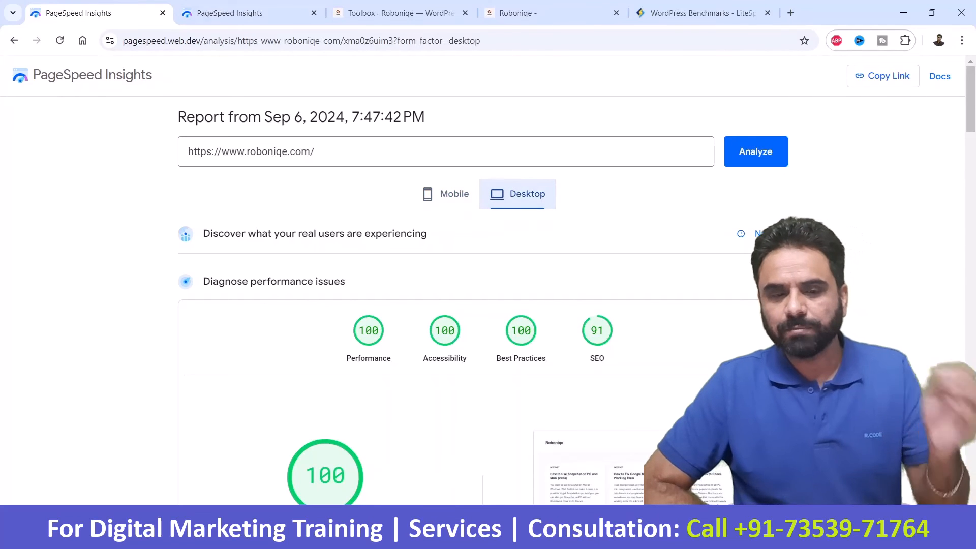
click(228, 13)
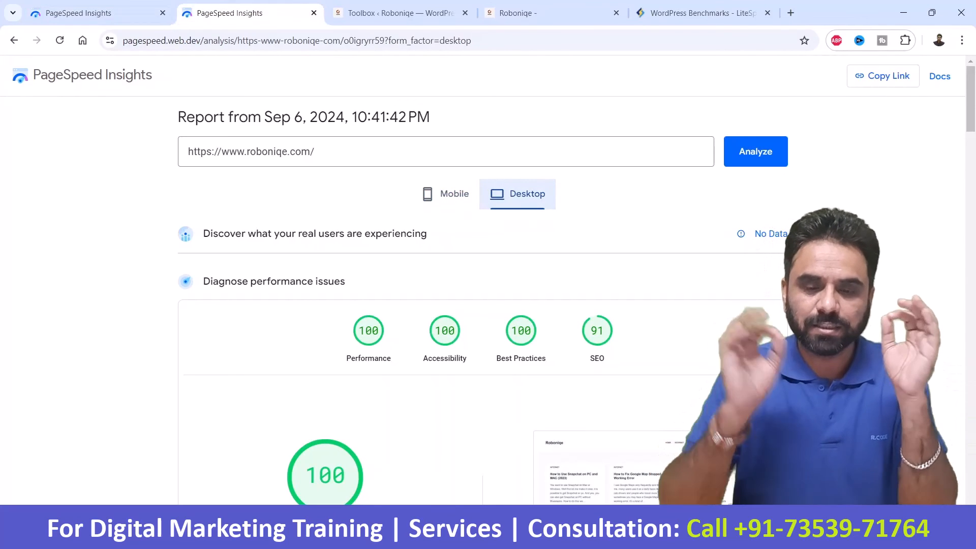
click(446, 194)
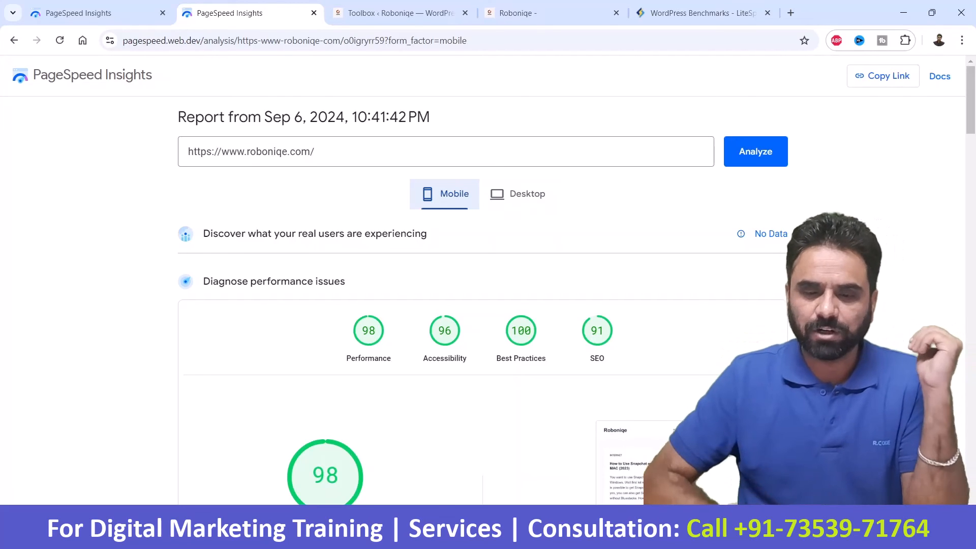
Examine the new report's mobile metrics and diagnostics, expanding the initial server response time audit
scroll(483, 305, down, 7)
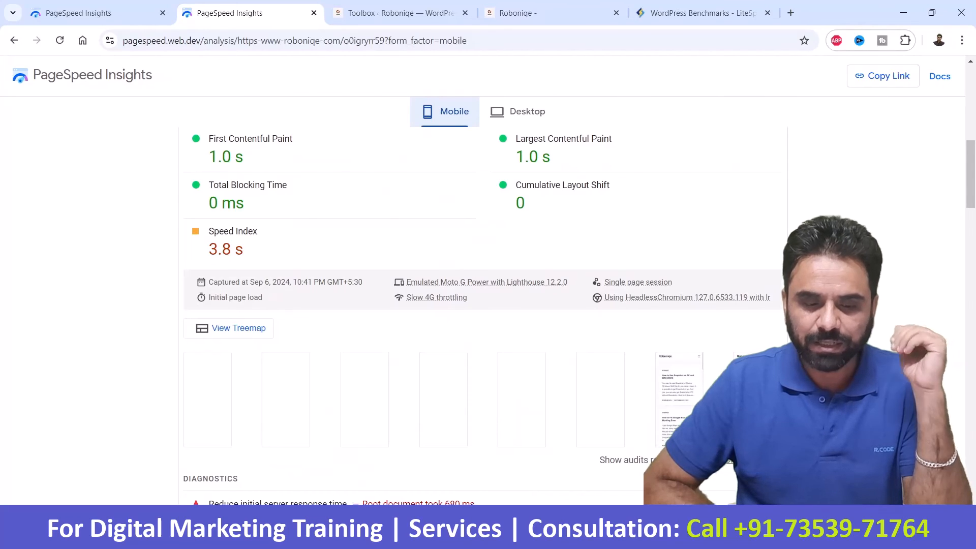
scroll(484, 305, down, 3)
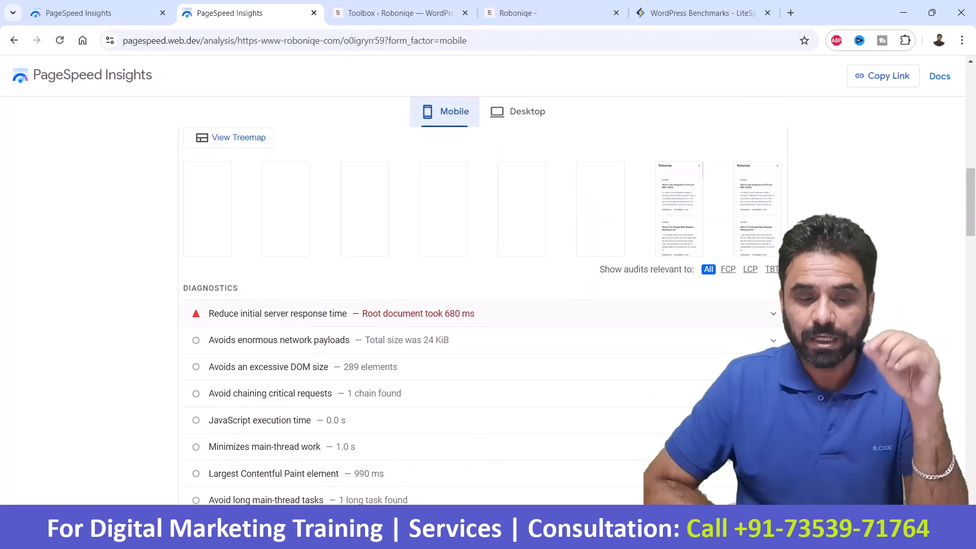
click(418, 314)
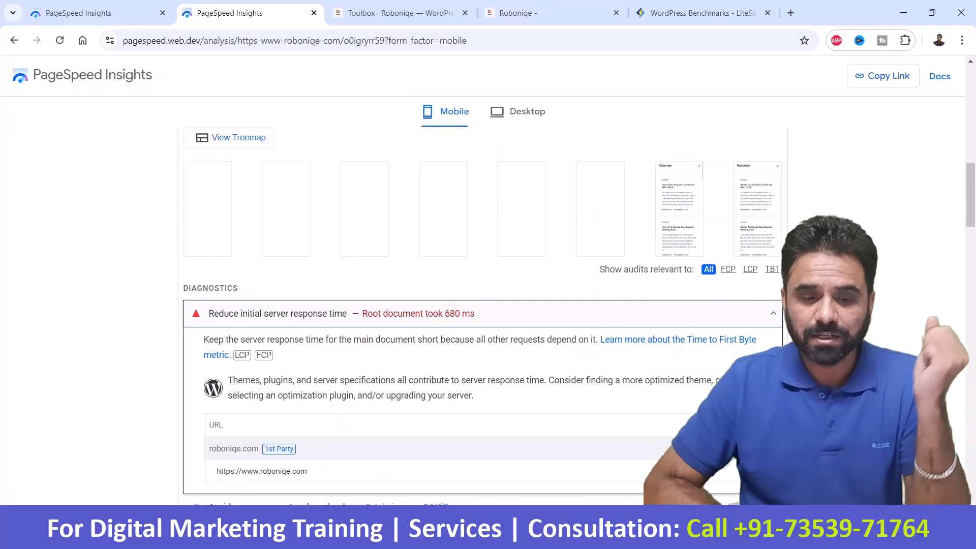
scroll(483, 305, up, 4)
scroll(483, 305, down, 10)
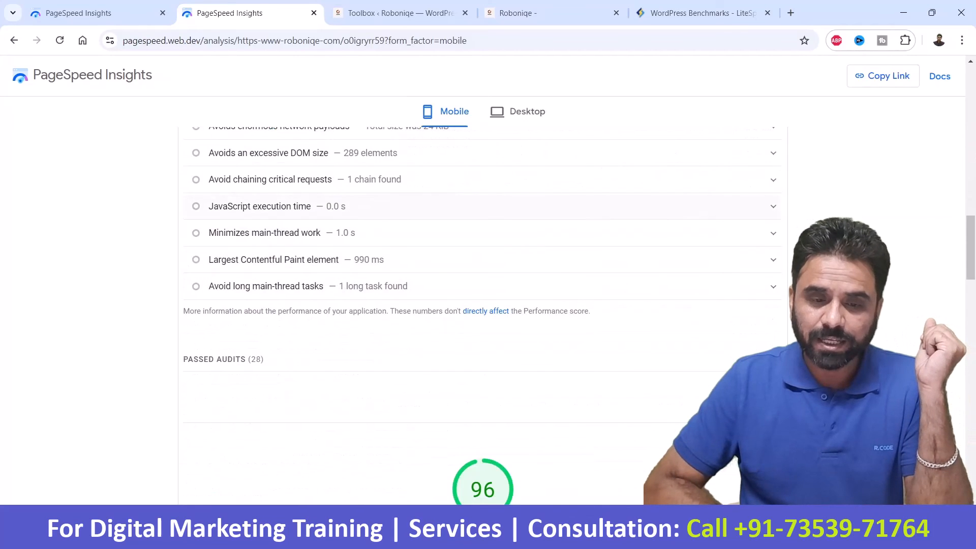
scroll(483, 305, up, 3)
Review the new report's desktop performance metrics and diagnostics
click(518, 111)
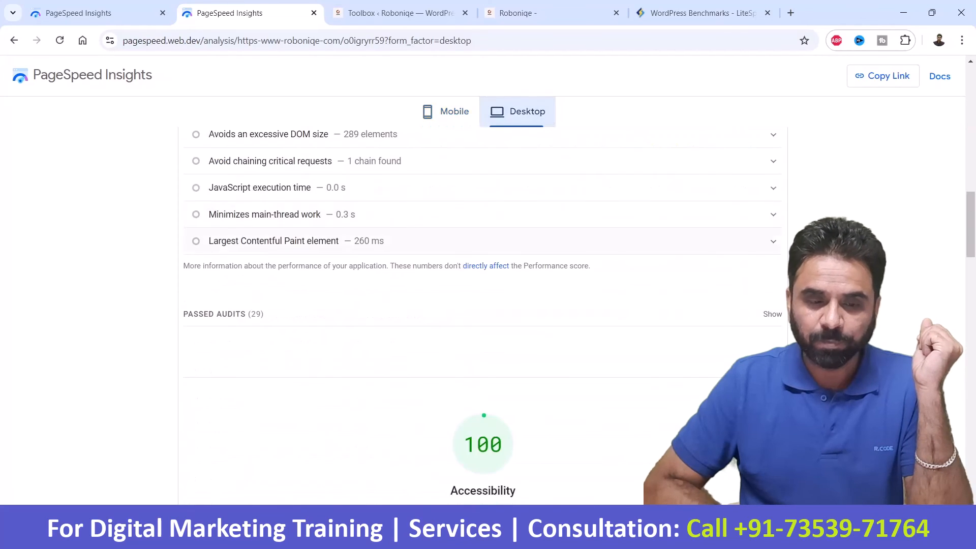
scroll(483, 305, up, 5)
scroll(483, 305, up, 5)
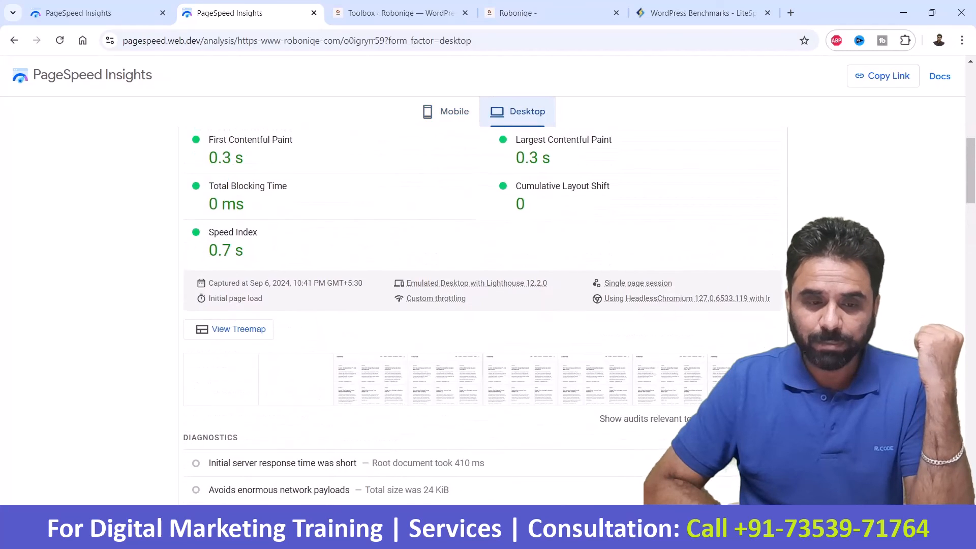
scroll(483, 305, up, 3)
scroll(483, 305, down, 4)
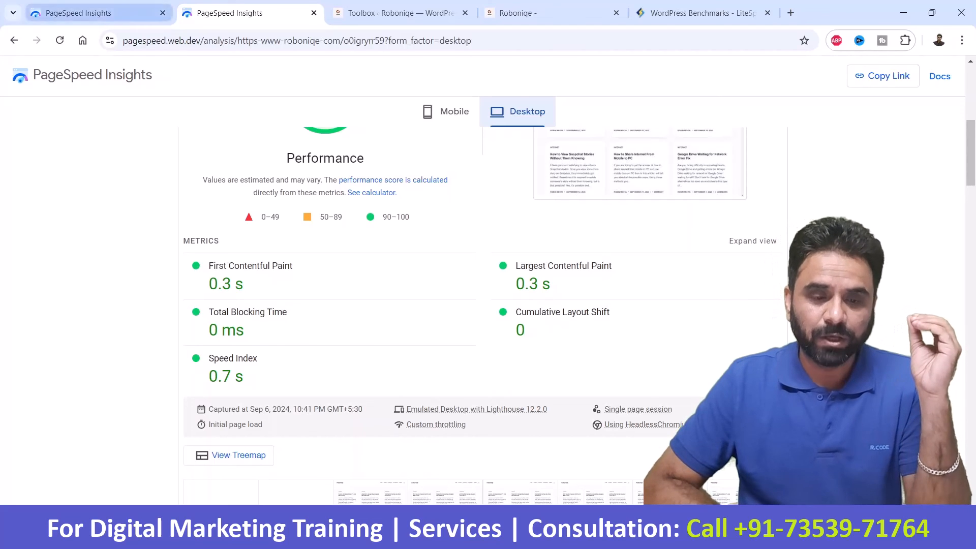
Review the earlier 7:47 PM report's desktop diagnostics and performance metrics for comparison
click(102, 13)
scroll(550, 130, down, 13)
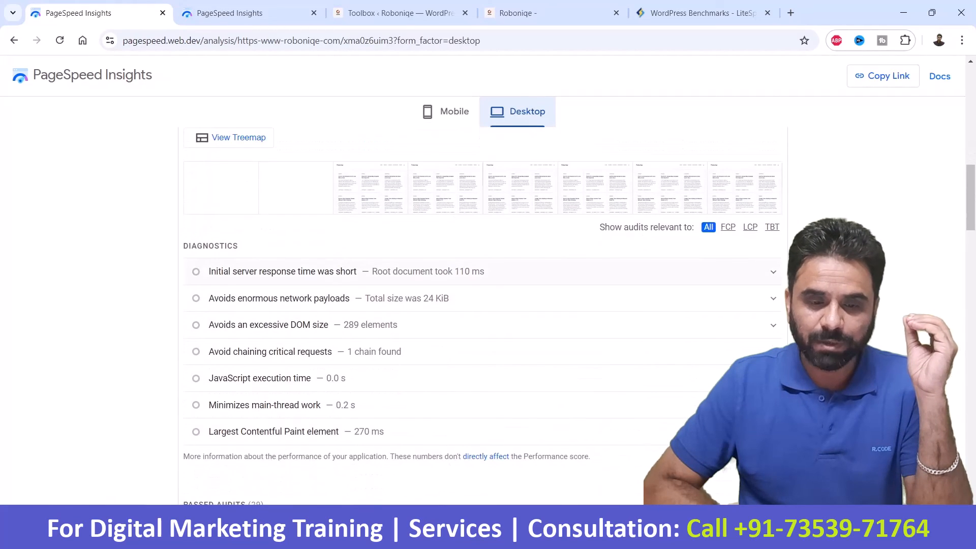
scroll(483, 272, up, 8)
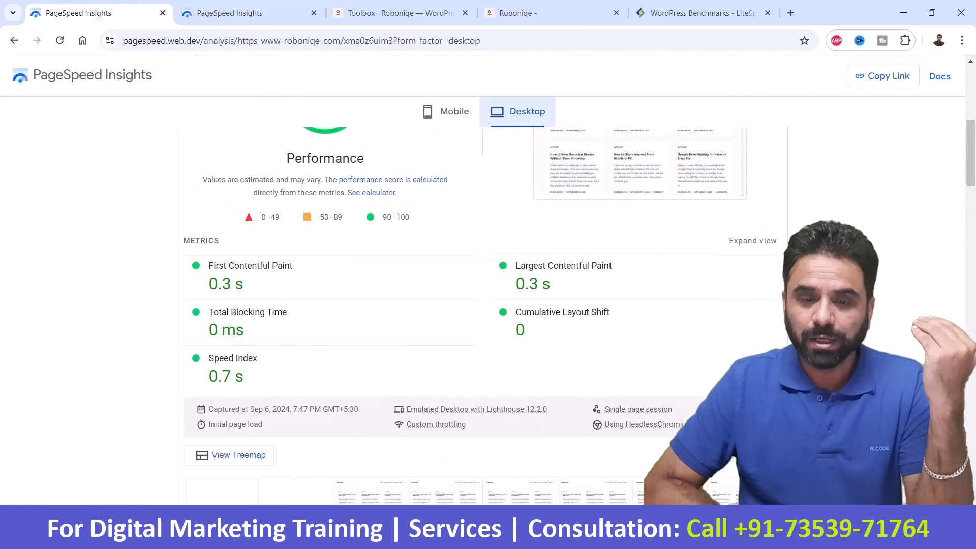
Examine the earlier report's mobile Speed Index and diagnostics, and expand its initial server response time audit
click(447, 112)
scroll(457, 254, down, 6)
scroll(483, 305, down, 4)
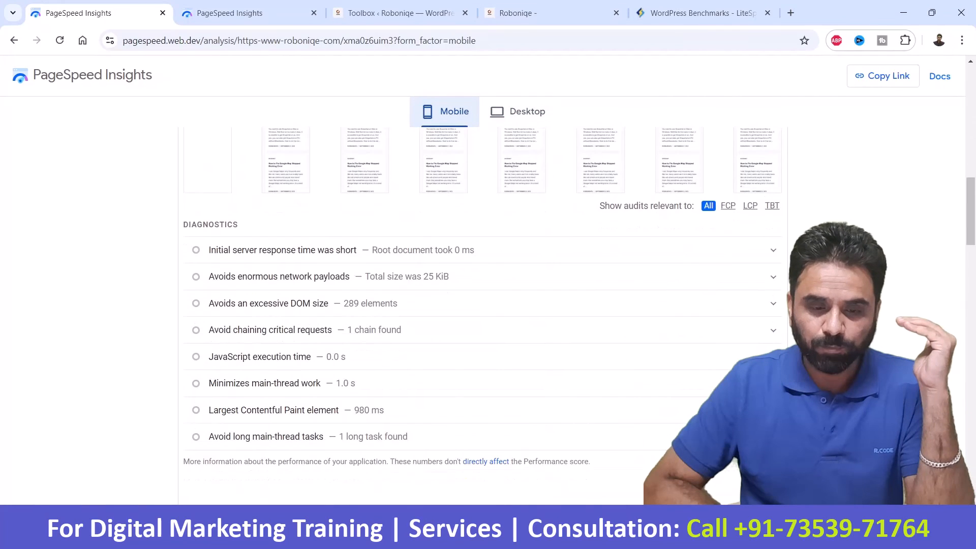
scroll(483, 305, up, 7)
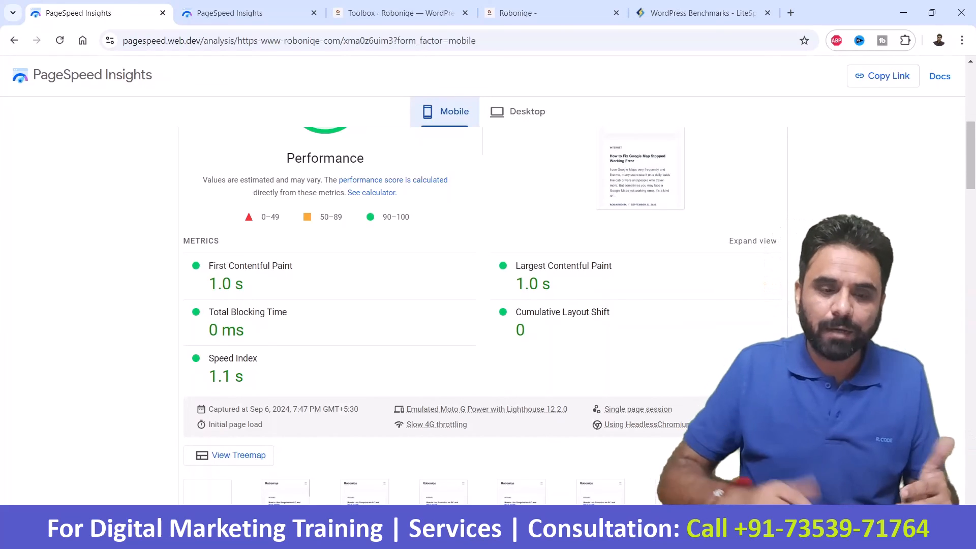
drag(209, 358, 243, 376)
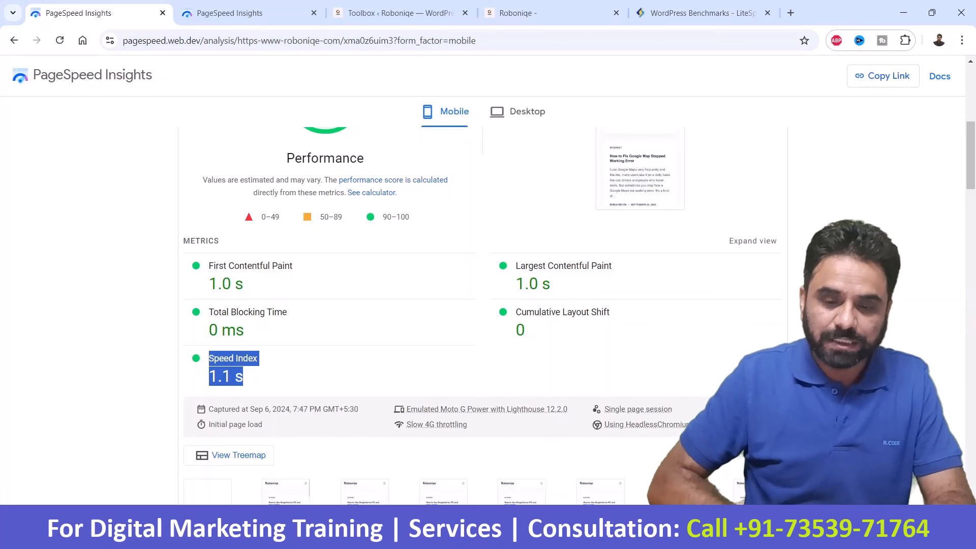
scroll(482, 315, down, 3)
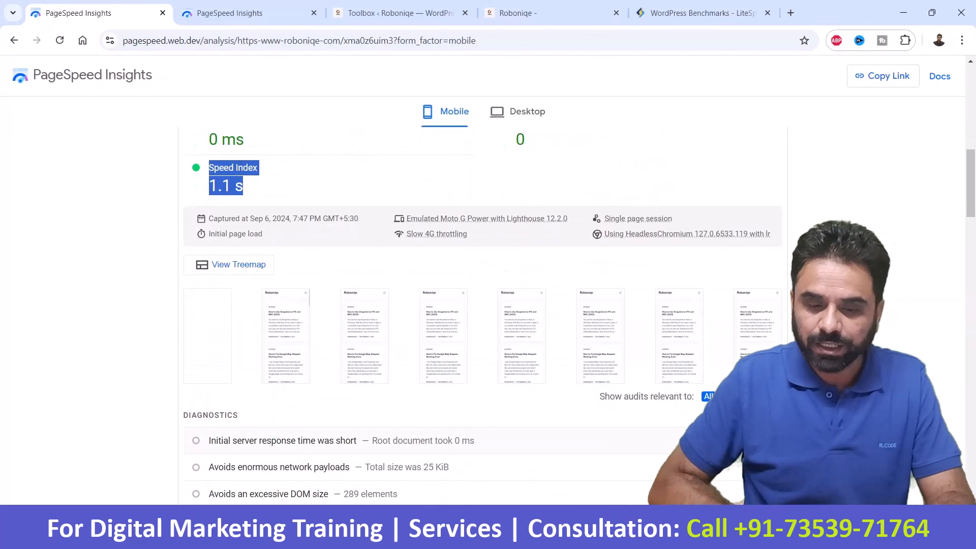
drag(282, 441, 470, 442)
click(478, 476)
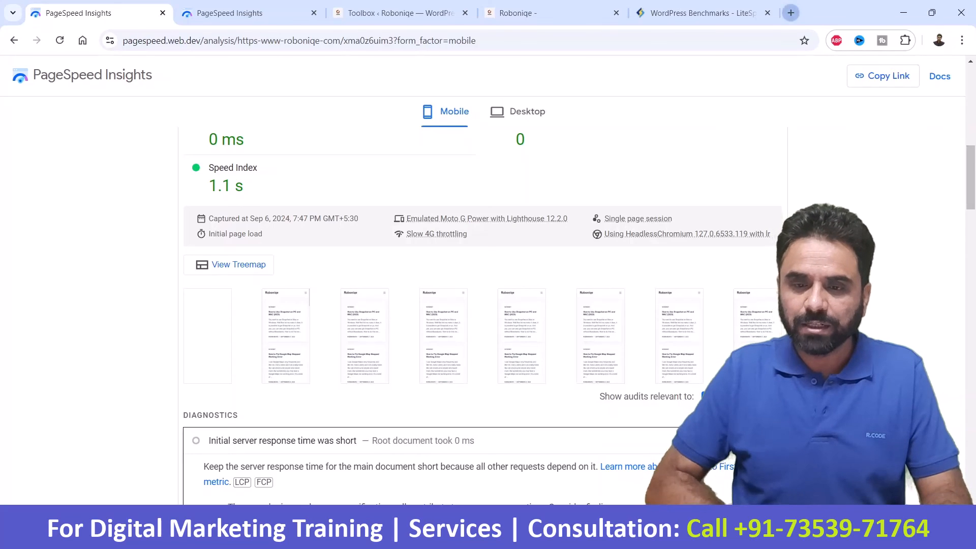
Open hostinger.com in a new browser tab and review the plans on its web hosting page
key(ctrl+t)
text(hos)
key(Return)
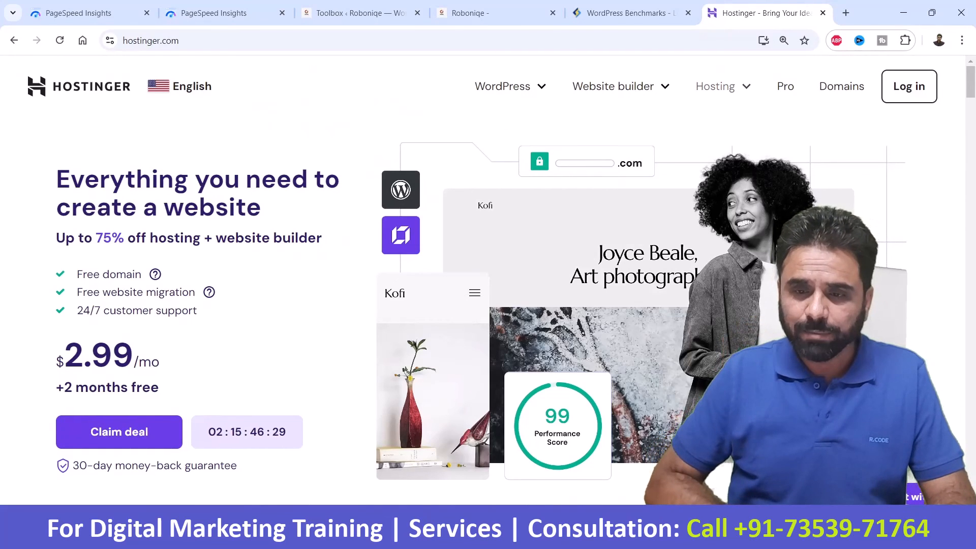
mouse_move(716, 86)
click(679, 129)
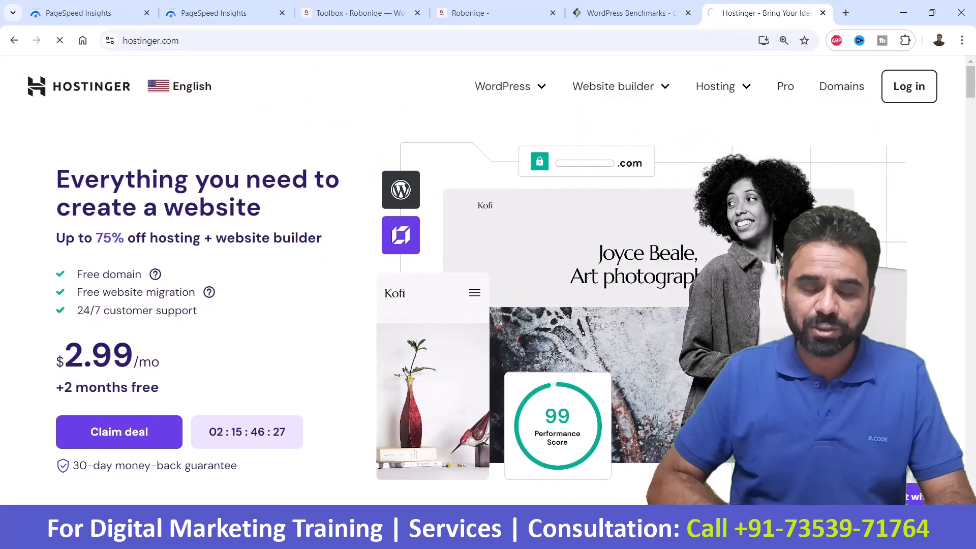
scroll(483, 305, down, 13)
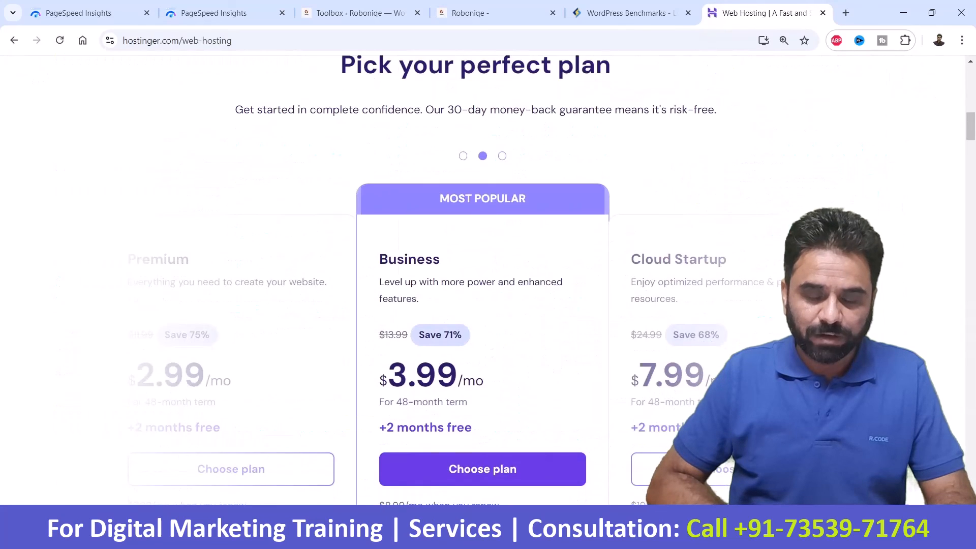
scroll(483, 305, up, 5)
scroll(483, 305, up, 2)
Search the web hosting page for "lites" and highlight the "ObjectCache and" text just before the match
key(ctrl+f)
text(lites)
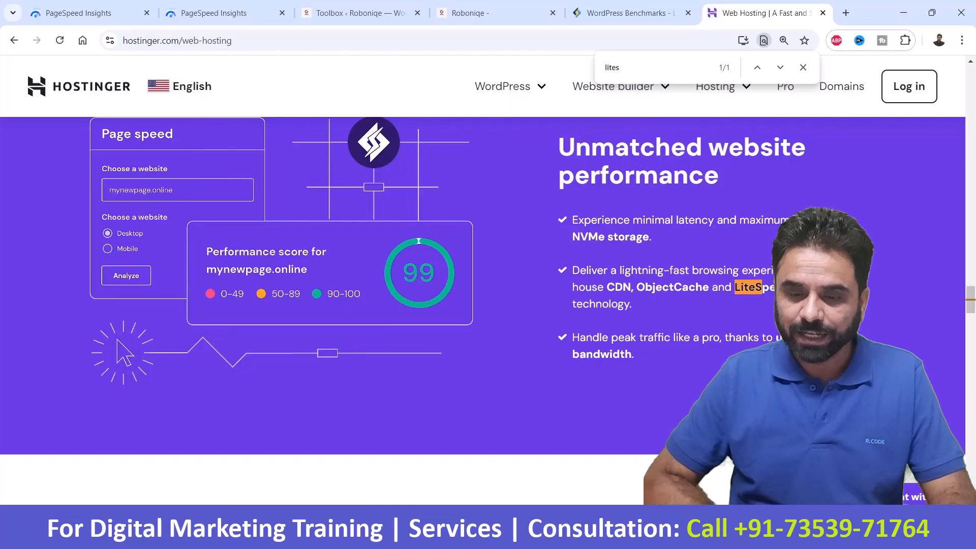
drag(635, 287, 735, 288)
scroll(483, 305, down, 5)
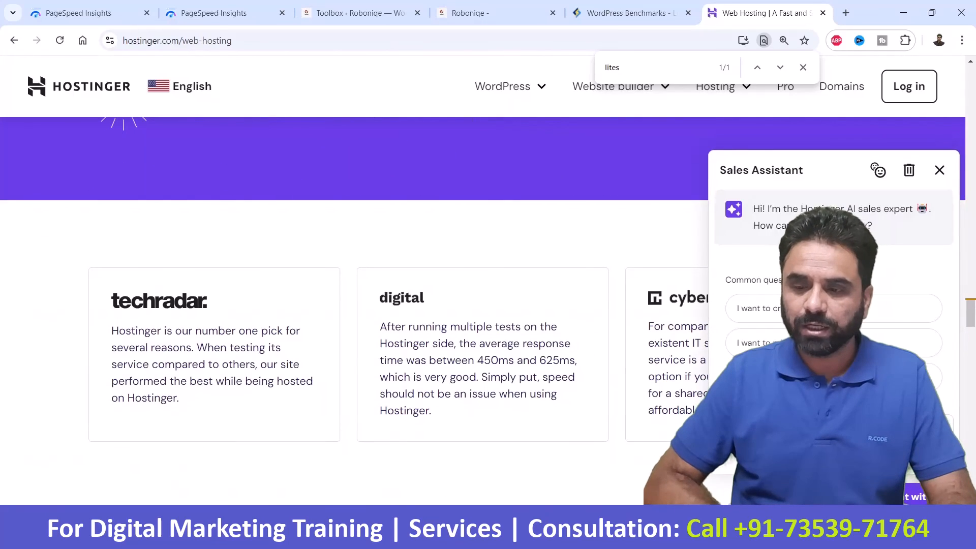
Close the Sales Assistant chat and look through the hosting page's reviews and website migration section
click(939, 170)
scroll(940, 169, down, 3)
scroll(483, 305, down, 12)
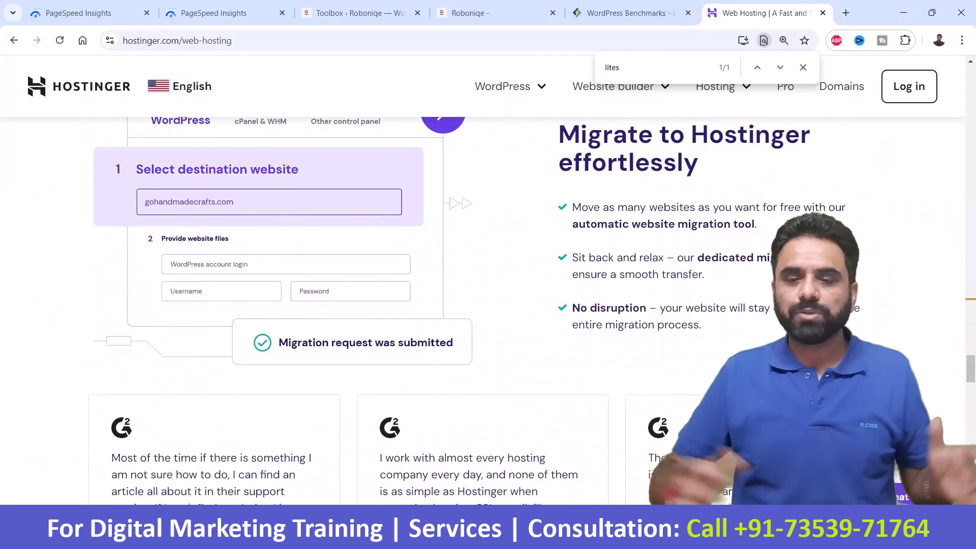
scroll(483, 305, up, 15)
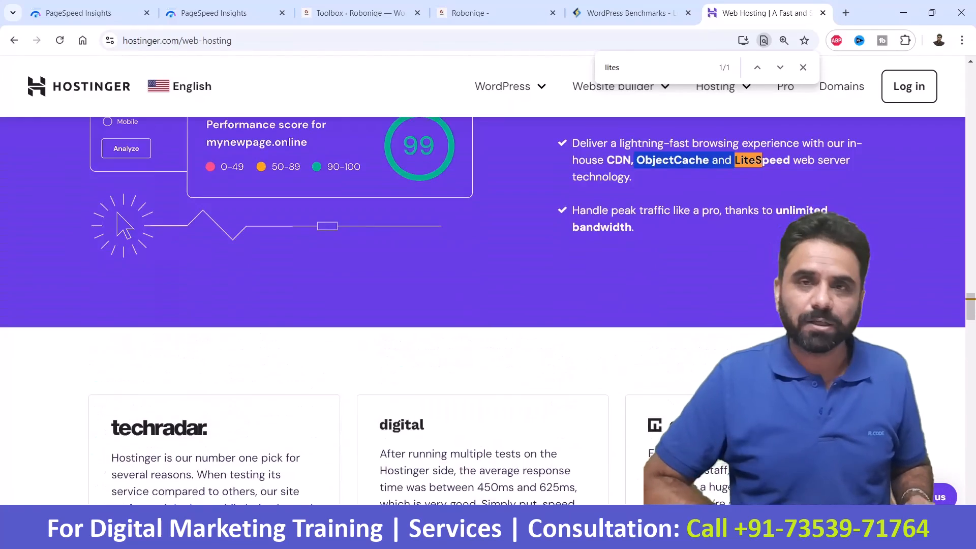